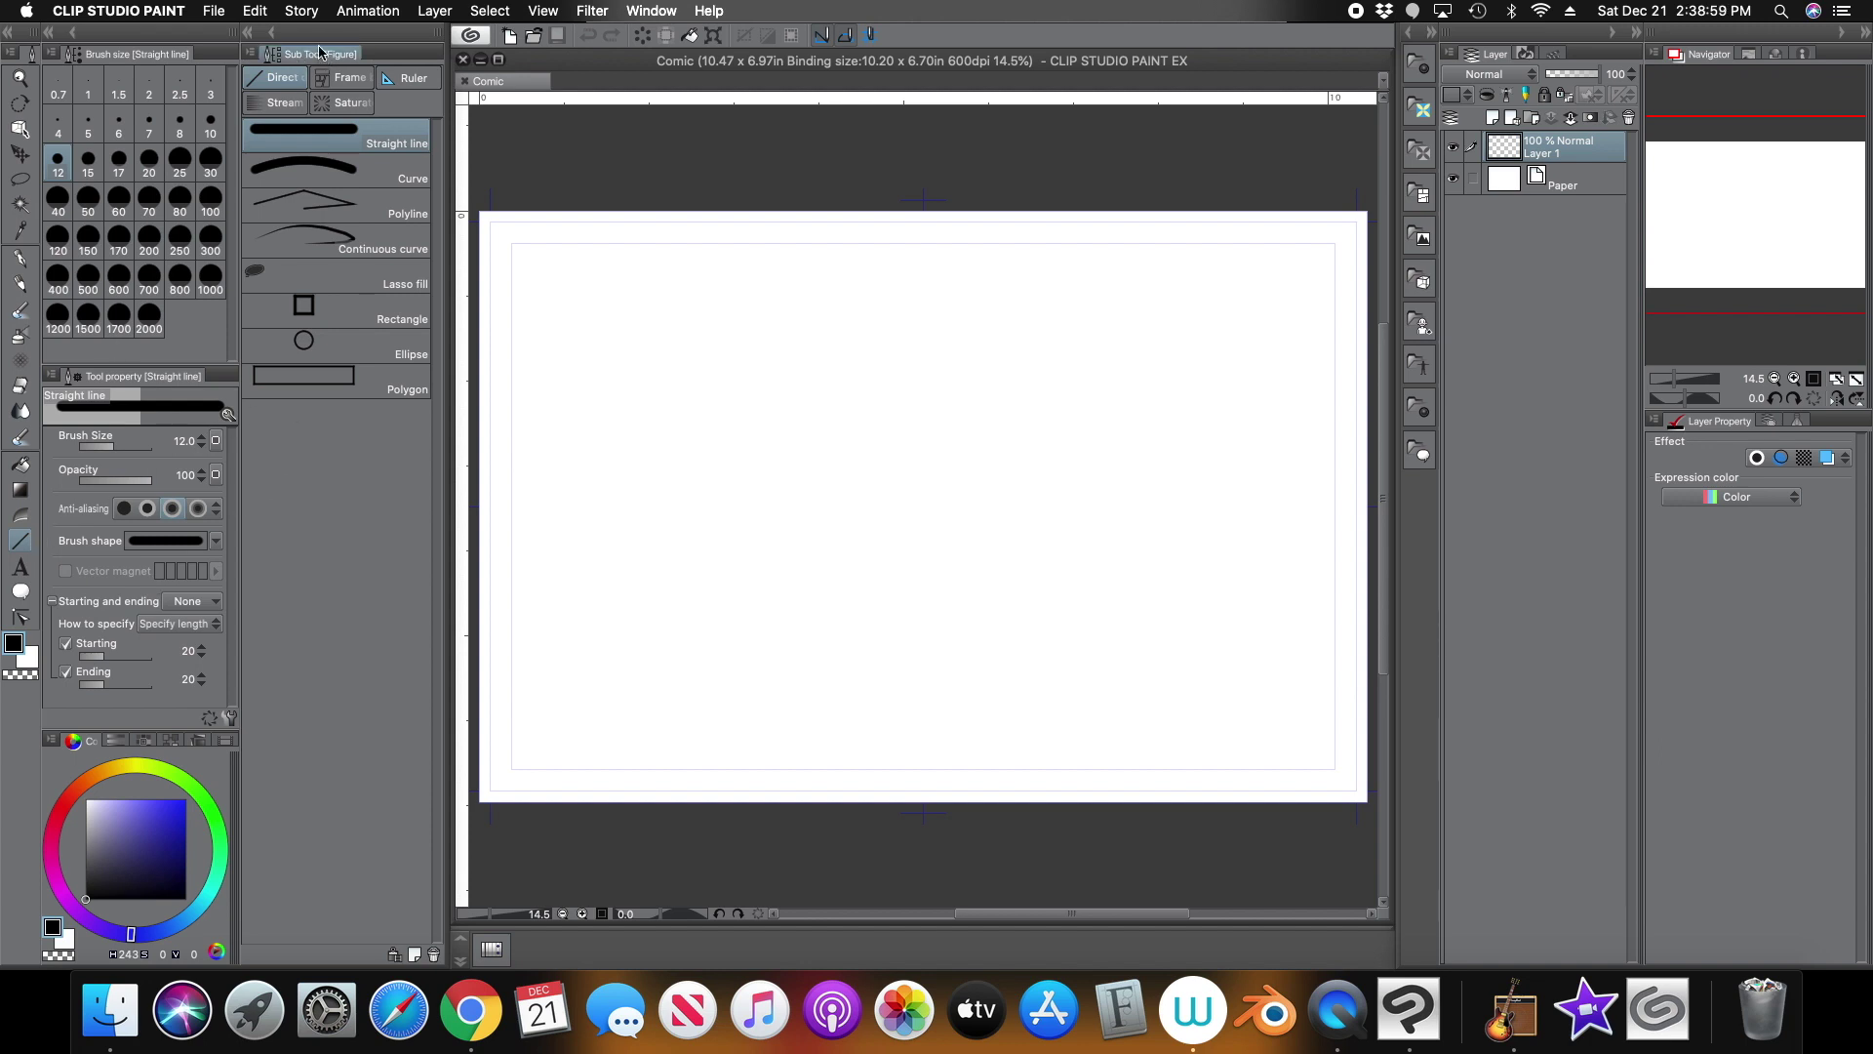
Choose the Perspective ruler and look through its process options
{"action": "left_click", "coordinate": [361, 80]}
{"action": "left_click", "coordinate": [416, 79]}
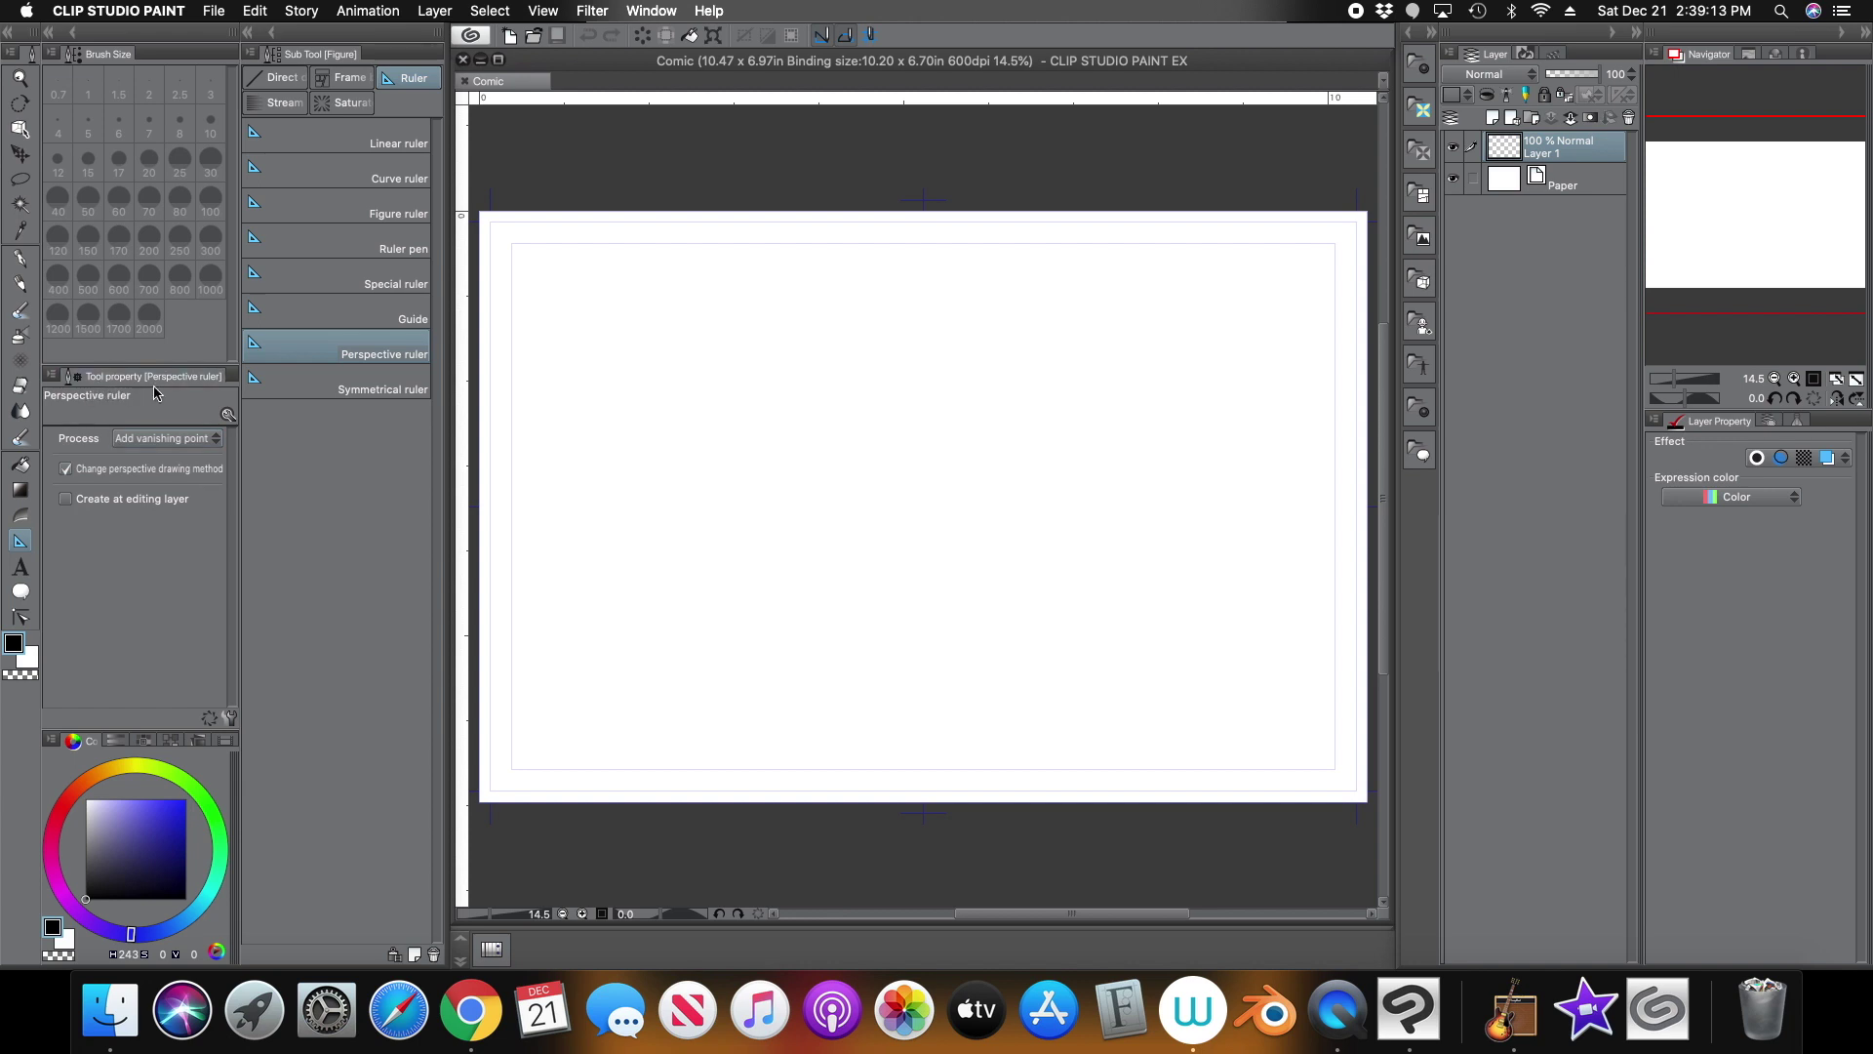
{"action": "left_click", "coordinate": [219, 441]}
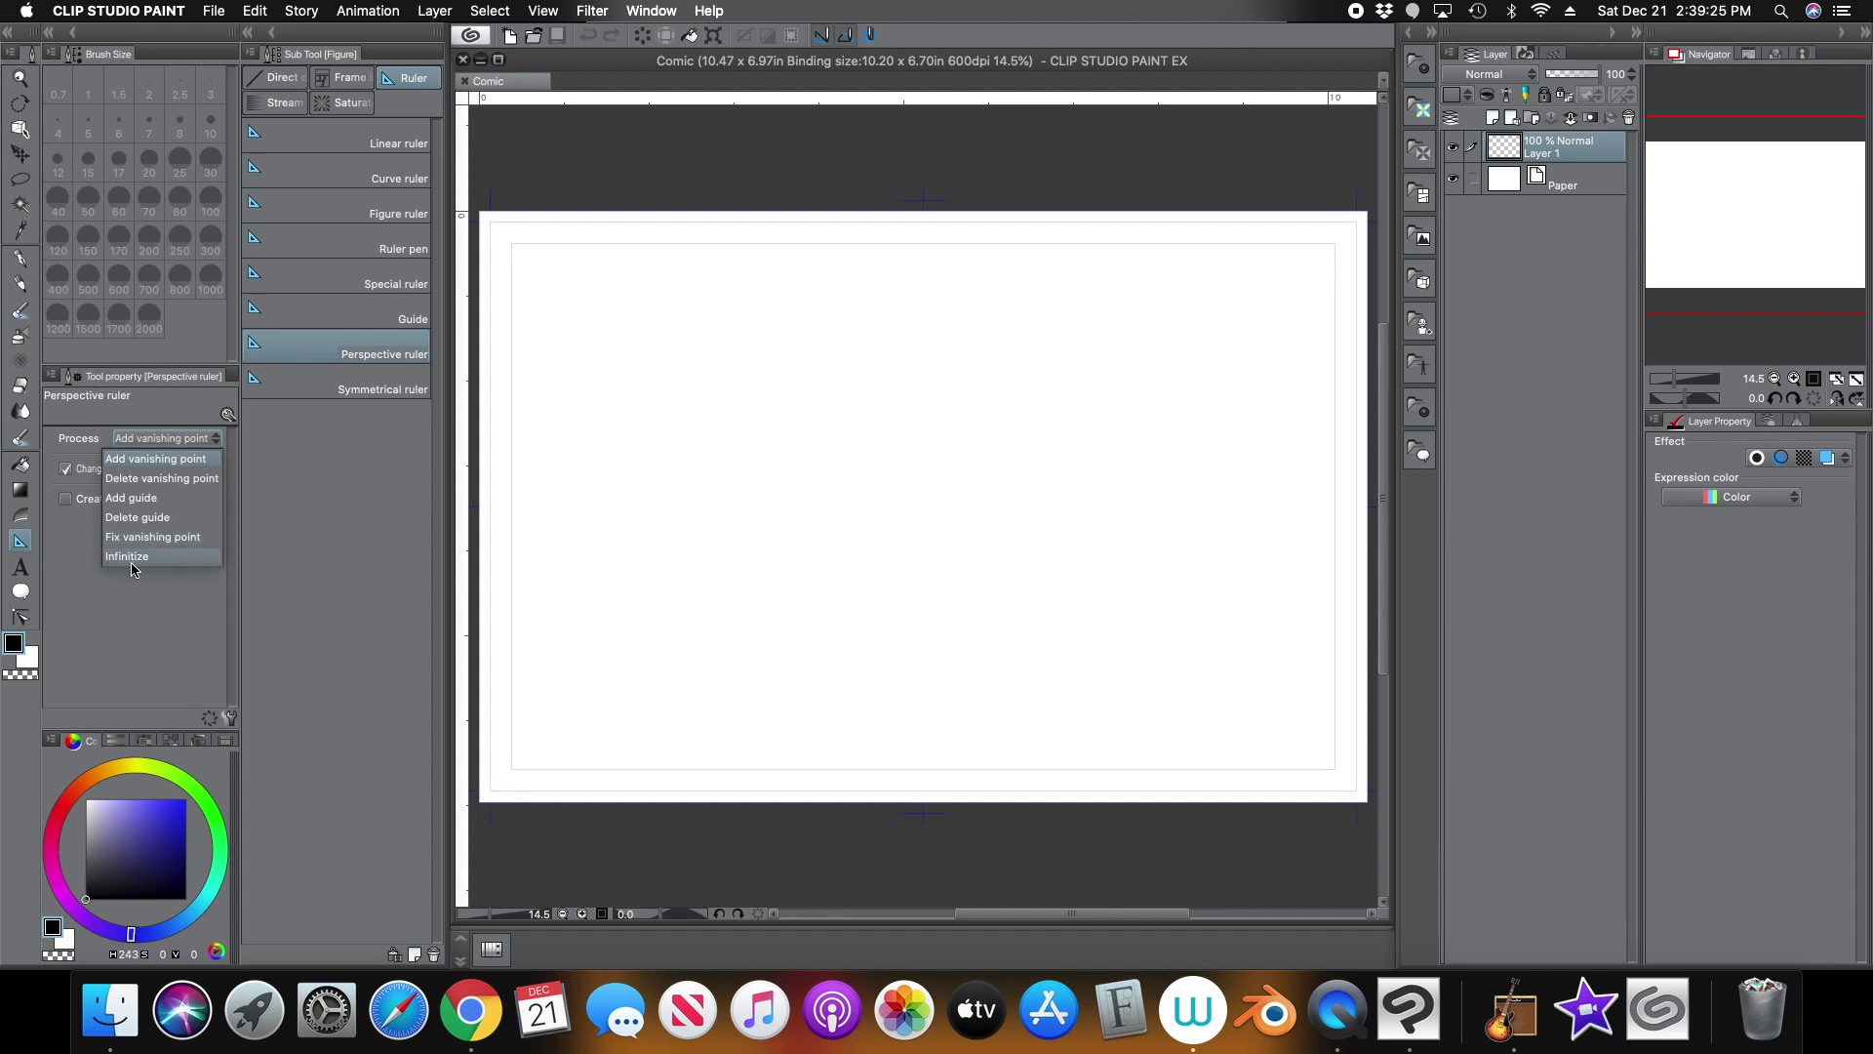
{"action": "left_click", "coordinate": [293, 583]}
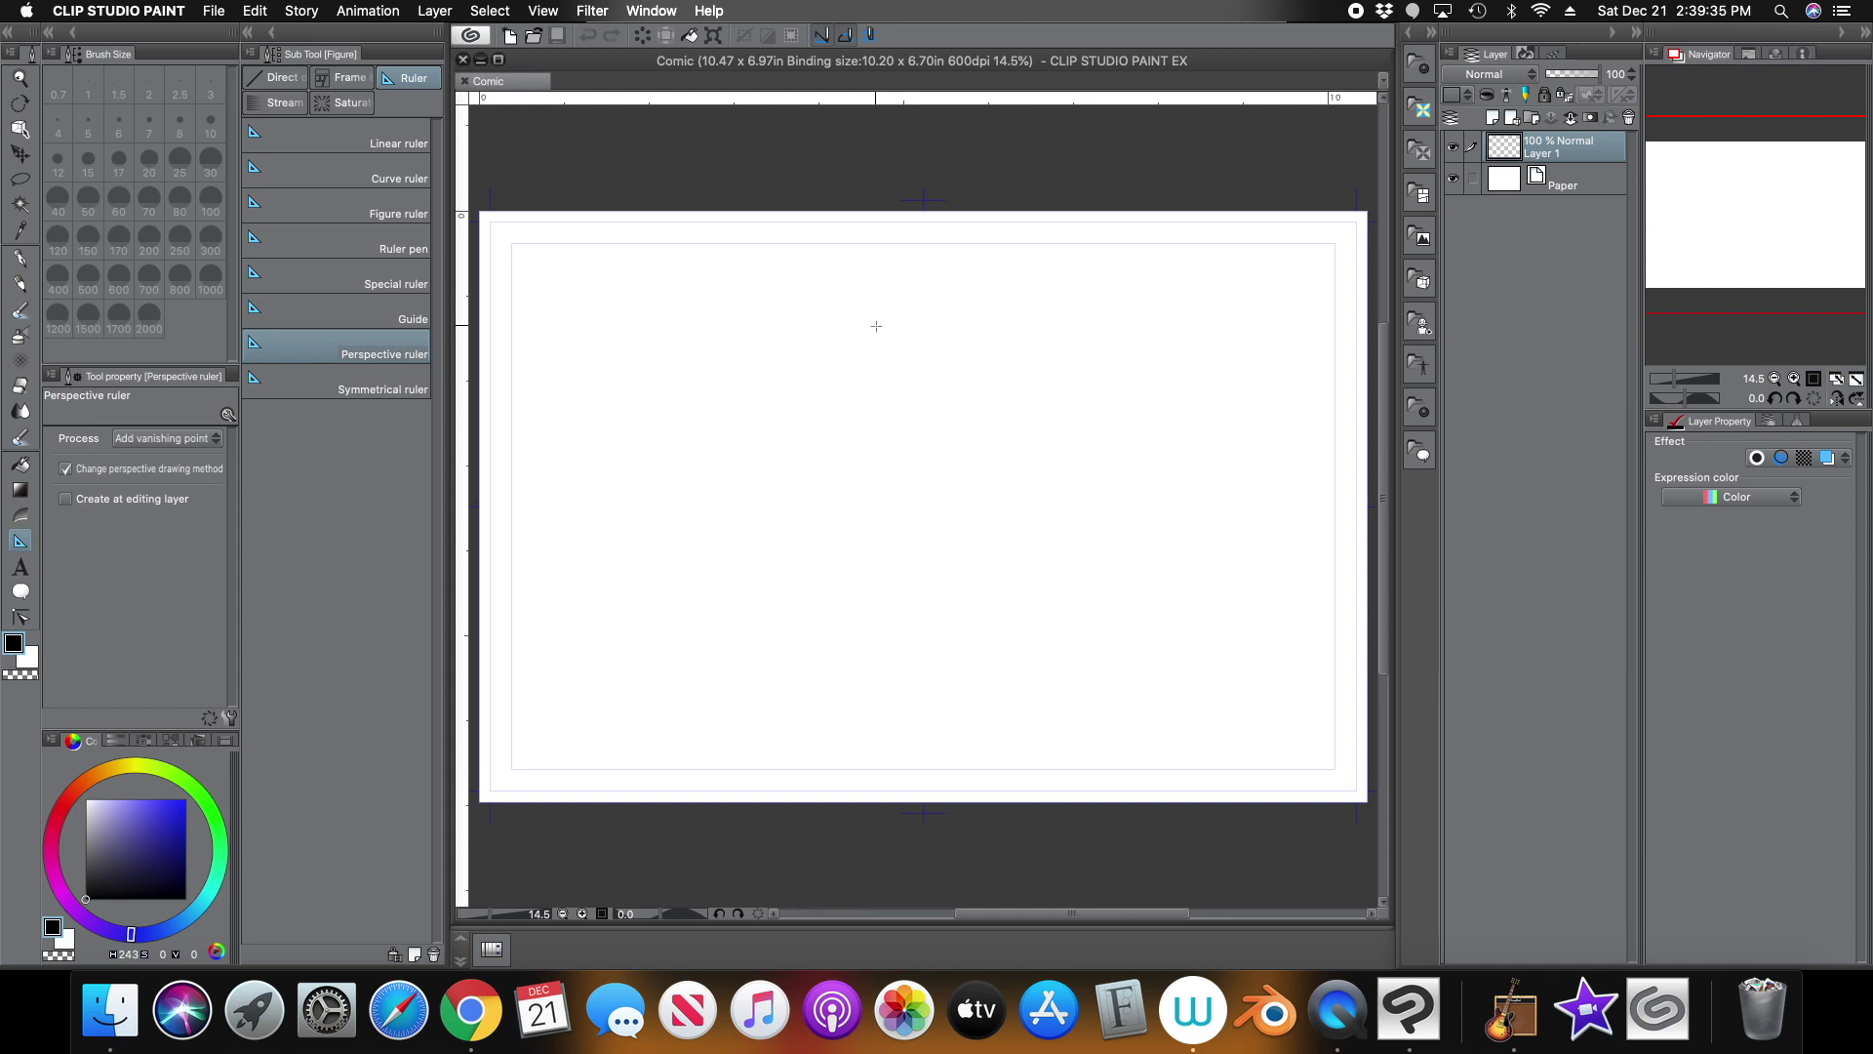
Sketch a horizon line and a road with a dashed centre line receding to it, using the G-pen
{"action": "left_click", "coordinate": [21, 258]}
{"action": "mouse_move", "coordinate": [664, 676]}
{"action": "left_mouse_down"}
{"action": "mouse_move", "coordinate": [910, 450]}
{"action": "mouse_move", "coordinate": [1088, 705]}
{"action": "left_mouse_up"}
{"action": "left_click_drag", "start_coordinate": [525, 479], "coordinate": [1151, 462]}
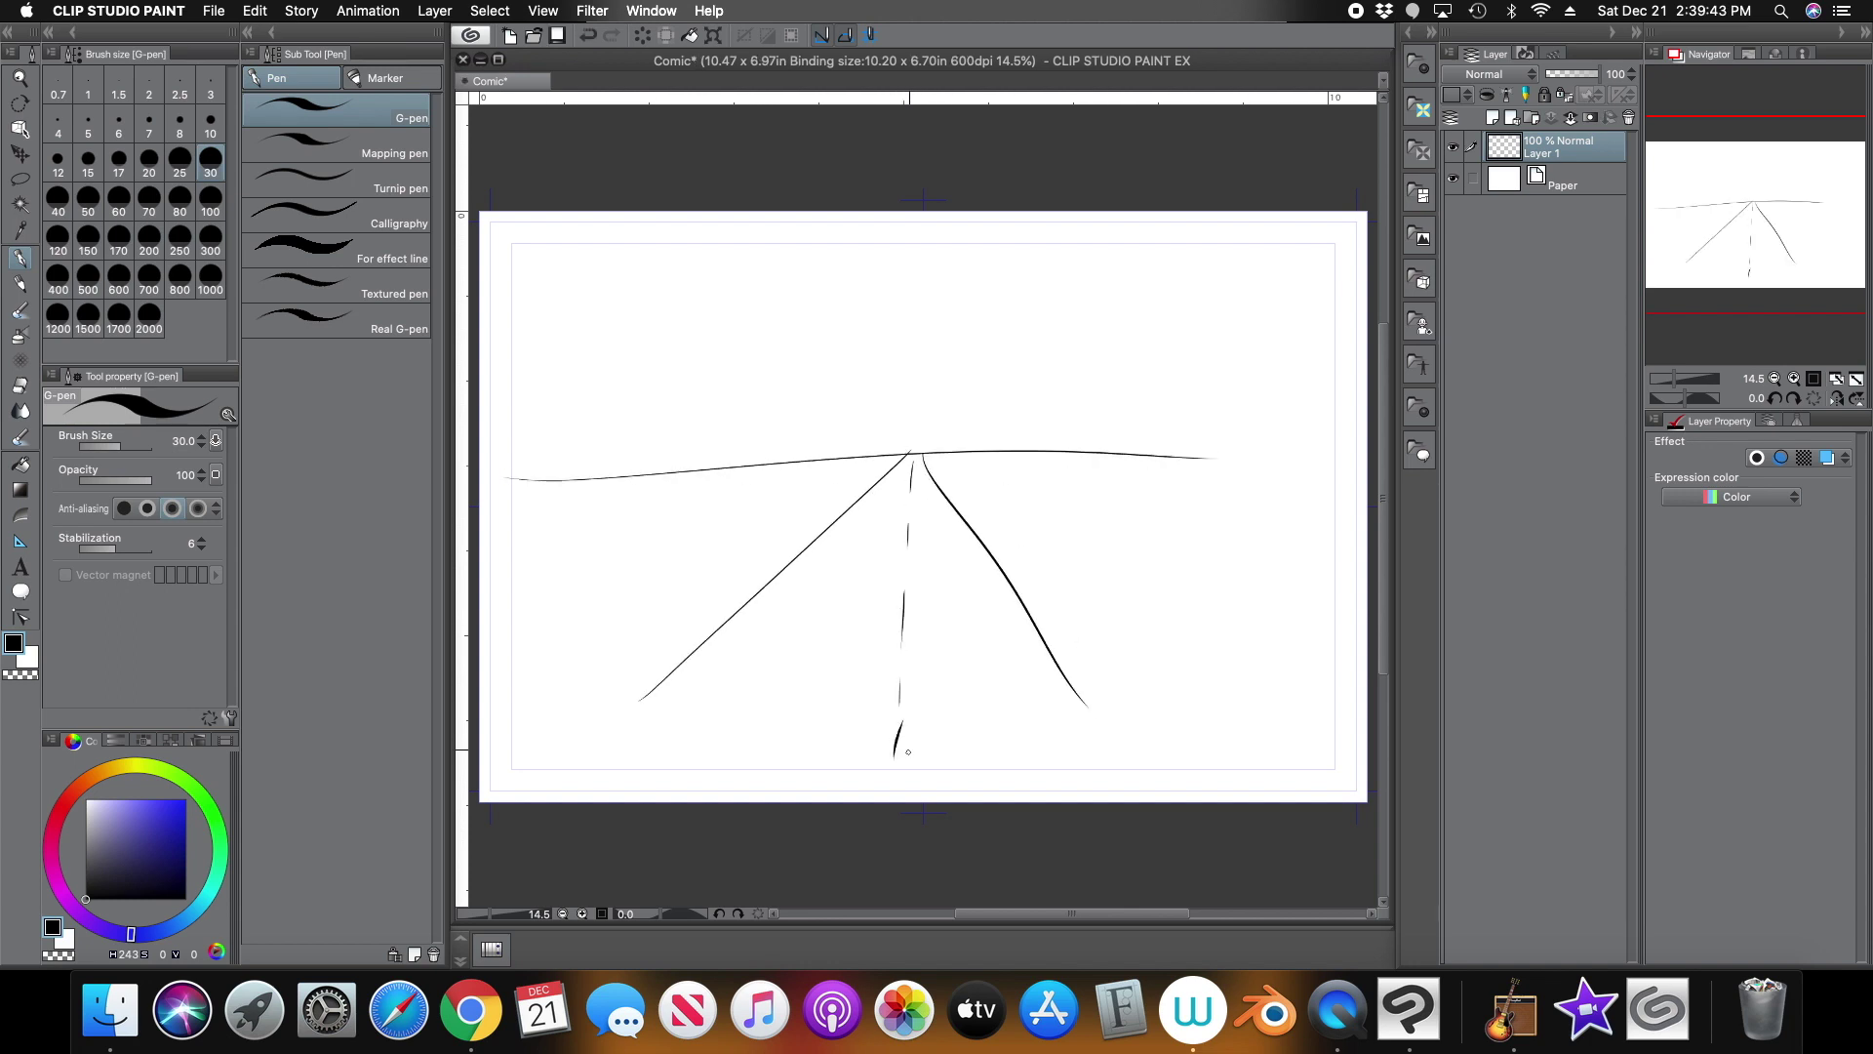
Sketch a tree on the left of the road and a gabled house on the right
{"action": "mouse_move", "coordinate": [757, 492]}
{"action": "left_mouse_down"}
{"action": "mouse_move", "coordinate": [755, 559]}
{"action": "mouse_move", "coordinate": [800, 421]}
{"action": "mouse_move", "coordinate": [733, 477]}
{"action": "left_mouse_up"}
{"action": "mouse_move", "coordinate": [1088, 521]}
{"action": "left_mouse_down"}
{"action": "mouse_move", "coordinate": [1163, 595]}
{"action": "mouse_move", "coordinate": [1090, 448]}
{"action": "mouse_move", "coordinate": [1182, 486]}
{"action": "mouse_move", "coordinate": [1170, 602]}
{"action": "left_mouse_up"}
{"action": "mouse_move", "coordinate": [1073, 459]}
{"action": "left_mouse_down"}
{"action": "mouse_move", "coordinate": [1139, 402]}
{"action": "mouse_move", "coordinate": [1183, 488]}
{"action": "left_mouse_up"}
{"action": "mouse_move", "coordinate": [1114, 379]}
{"action": "left_mouse_down"}
{"action": "mouse_move", "coordinate": [1189, 380]}
{"action": "mouse_move", "coordinate": [1291, 466]}
{"action": "mouse_move", "coordinate": [1180, 472]}
{"action": "mouse_move", "coordinate": [1269, 575]}
{"action": "mouse_move", "coordinate": [1176, 590]}
{"action": "left_mouse_up"}
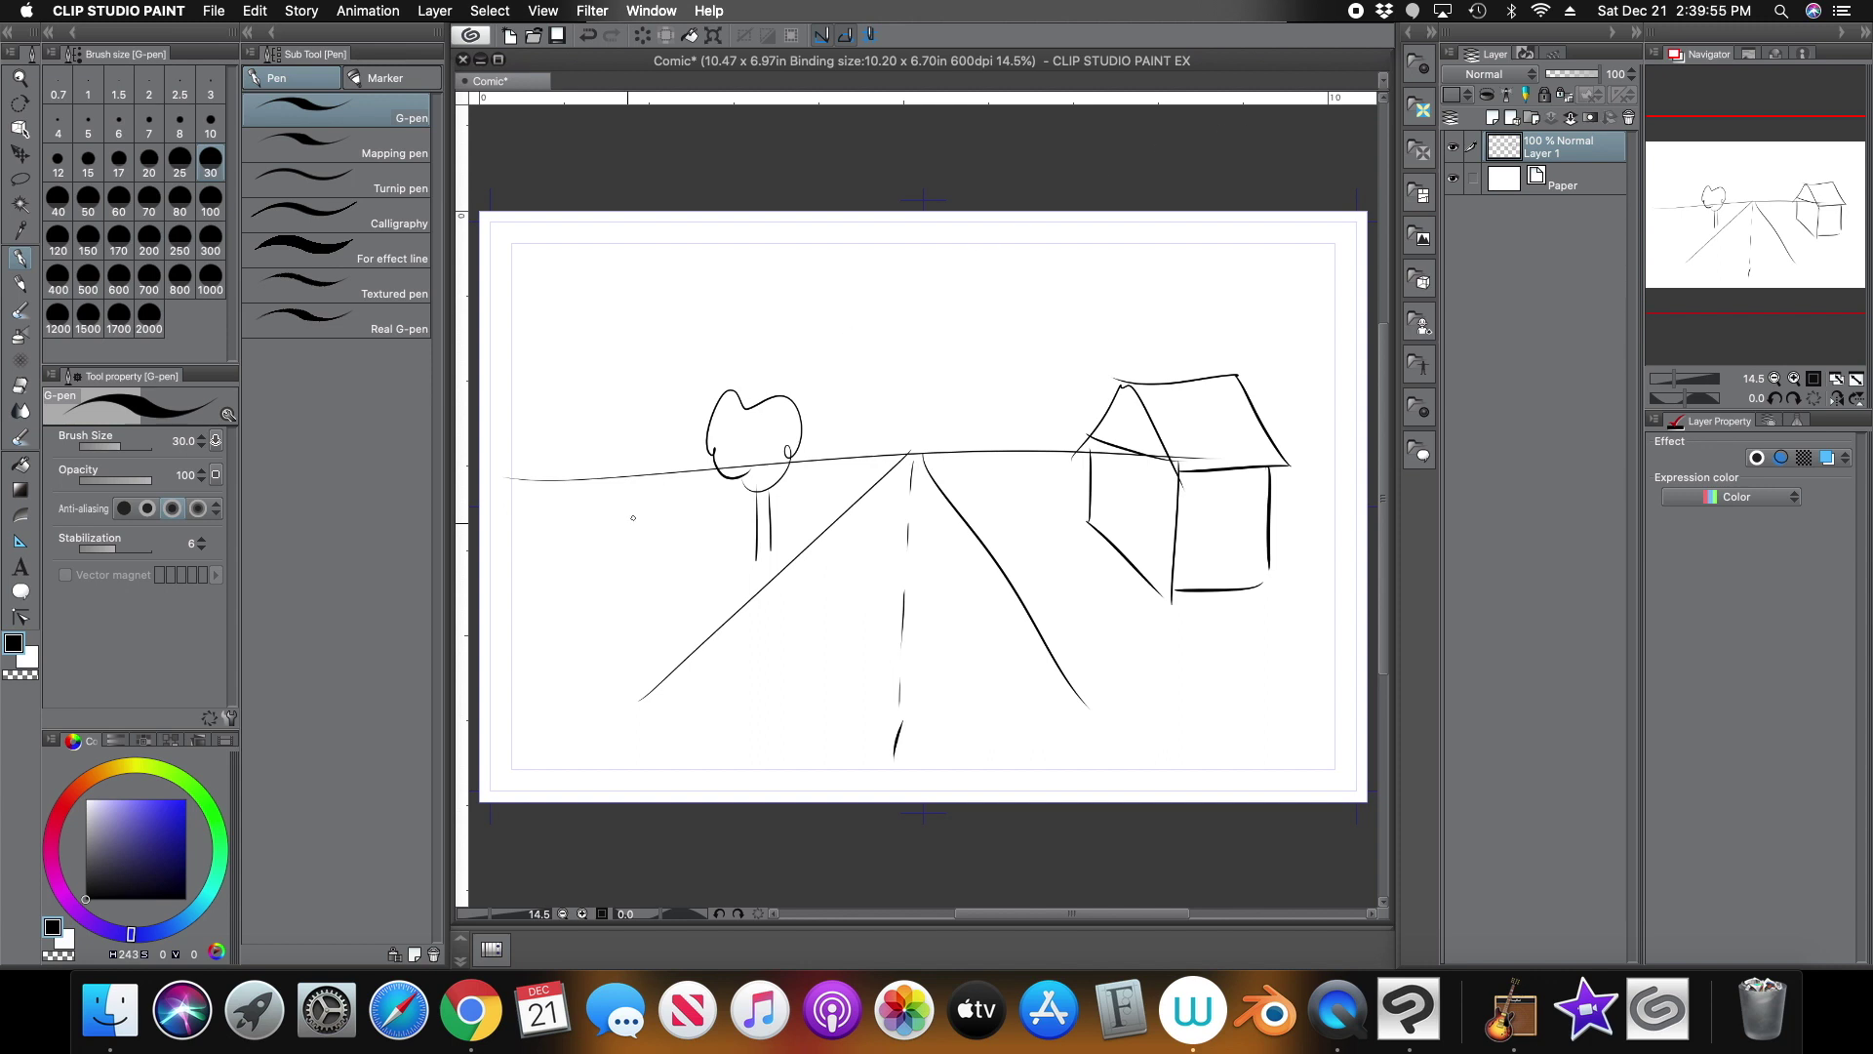
Tint the sketch layer blue and add a perspective ruler with its vanishing point where the road meets the horizon
{"action": "left_click", "coordinate": [19, 540]}
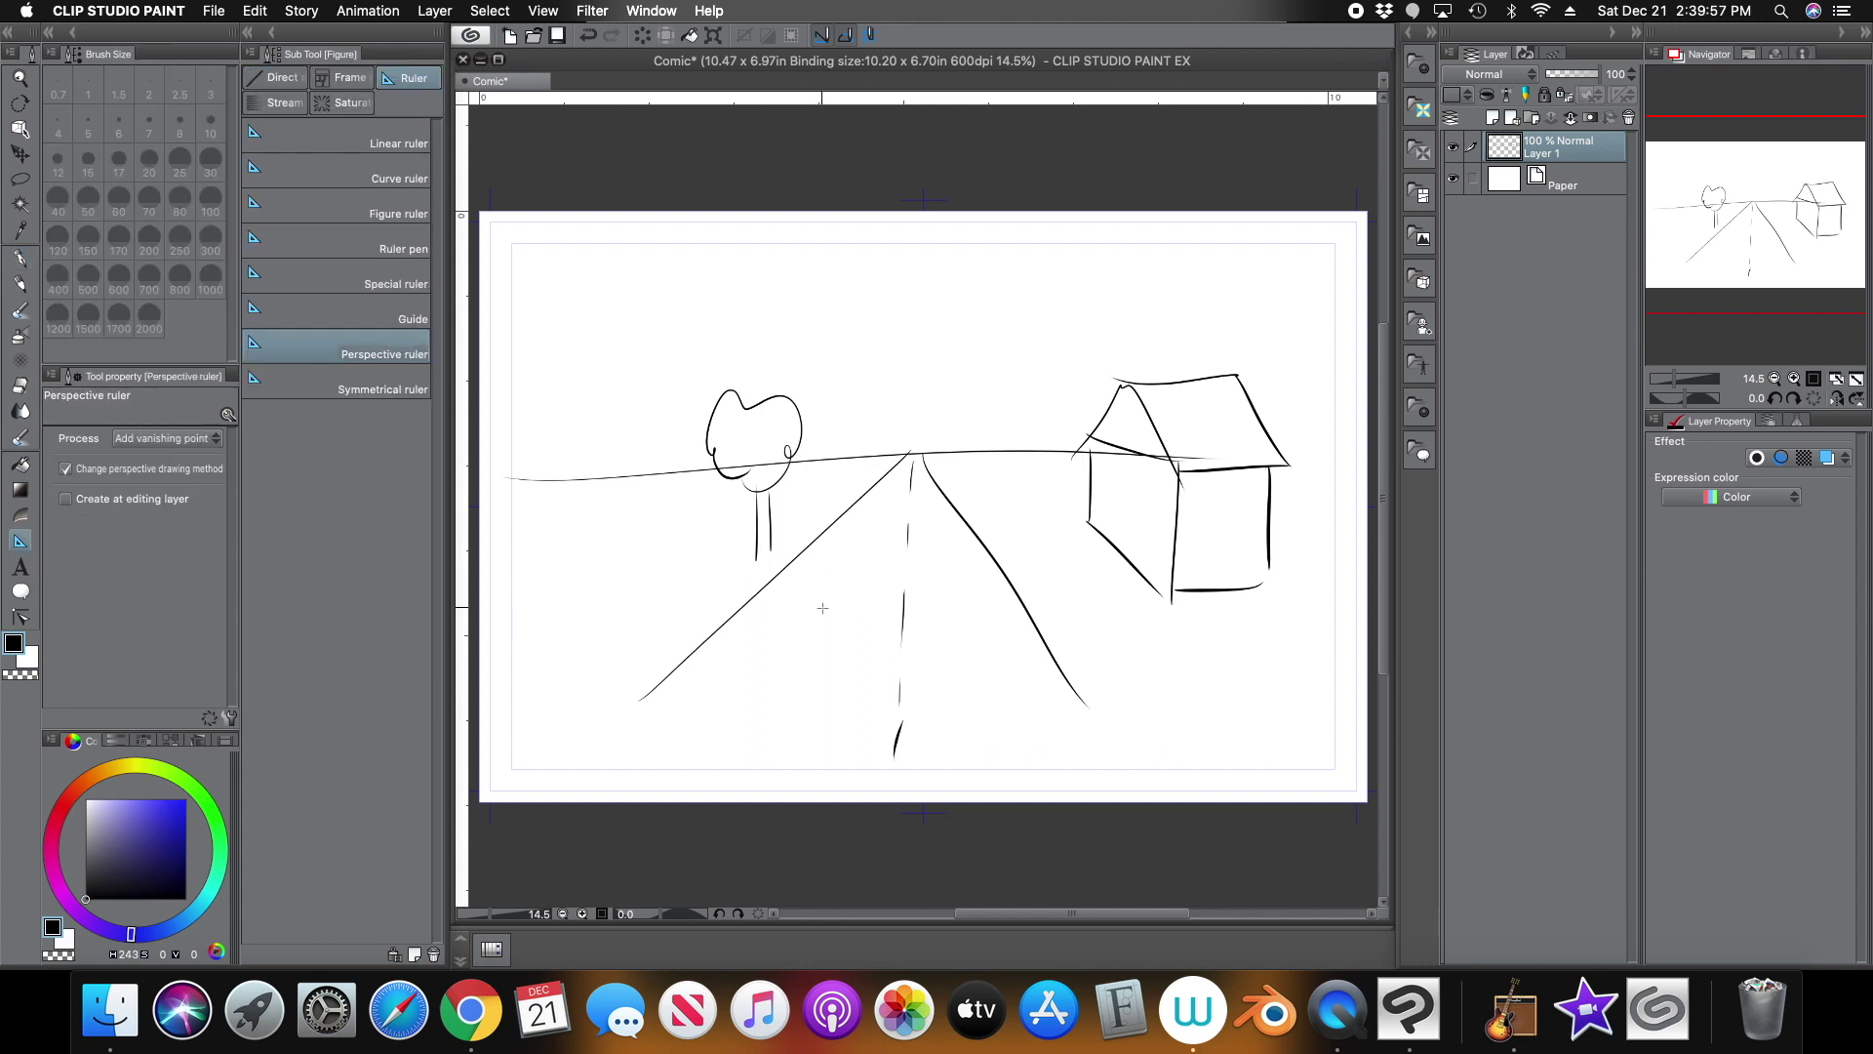
{"action": "left_click", "coordinate": [1826, 458]}
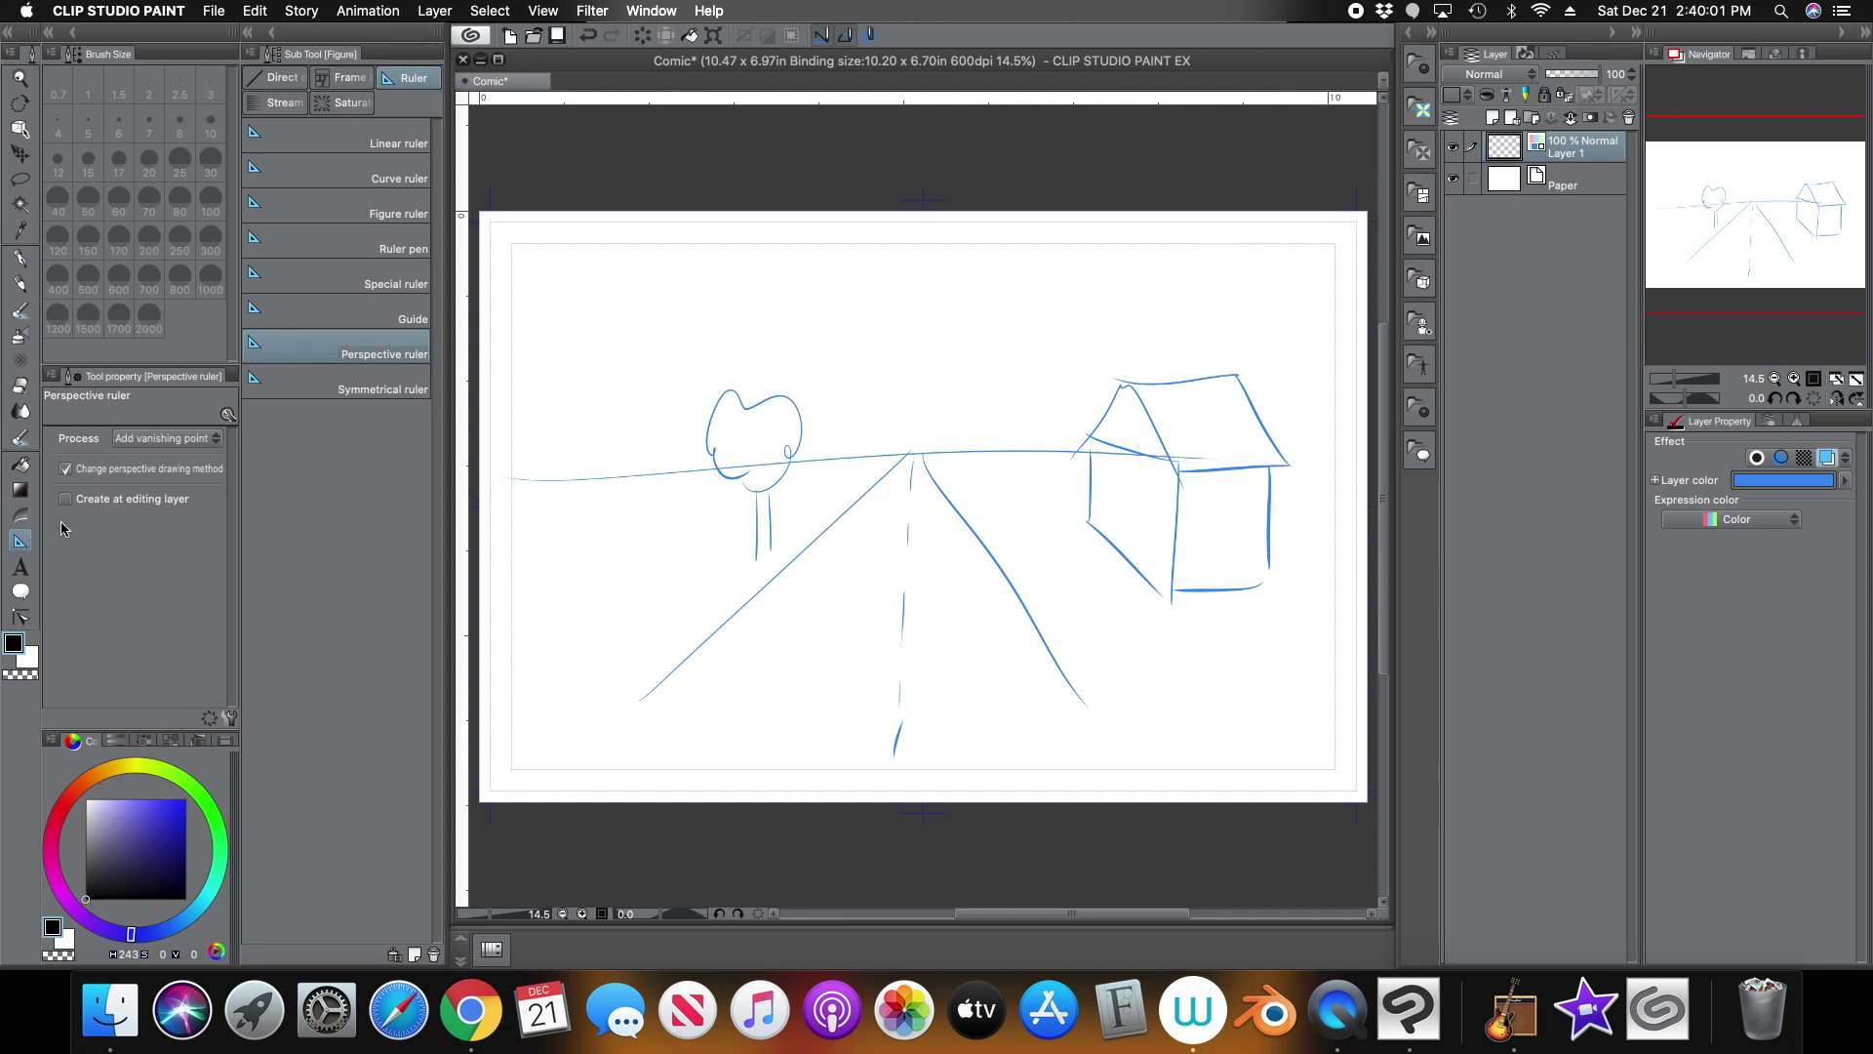
{"action": "left_click", "coordinate": [132, 438]}
{"action": "left_click", "coordinate": [132, 451]}
{"action": "left_click_drag", "start_coordinate": [913, 455], "coordinate": [919, 505]}
{"action": "left_click_drag", "start_coordinate": [729, 683], "coordinate": [945, 693]}
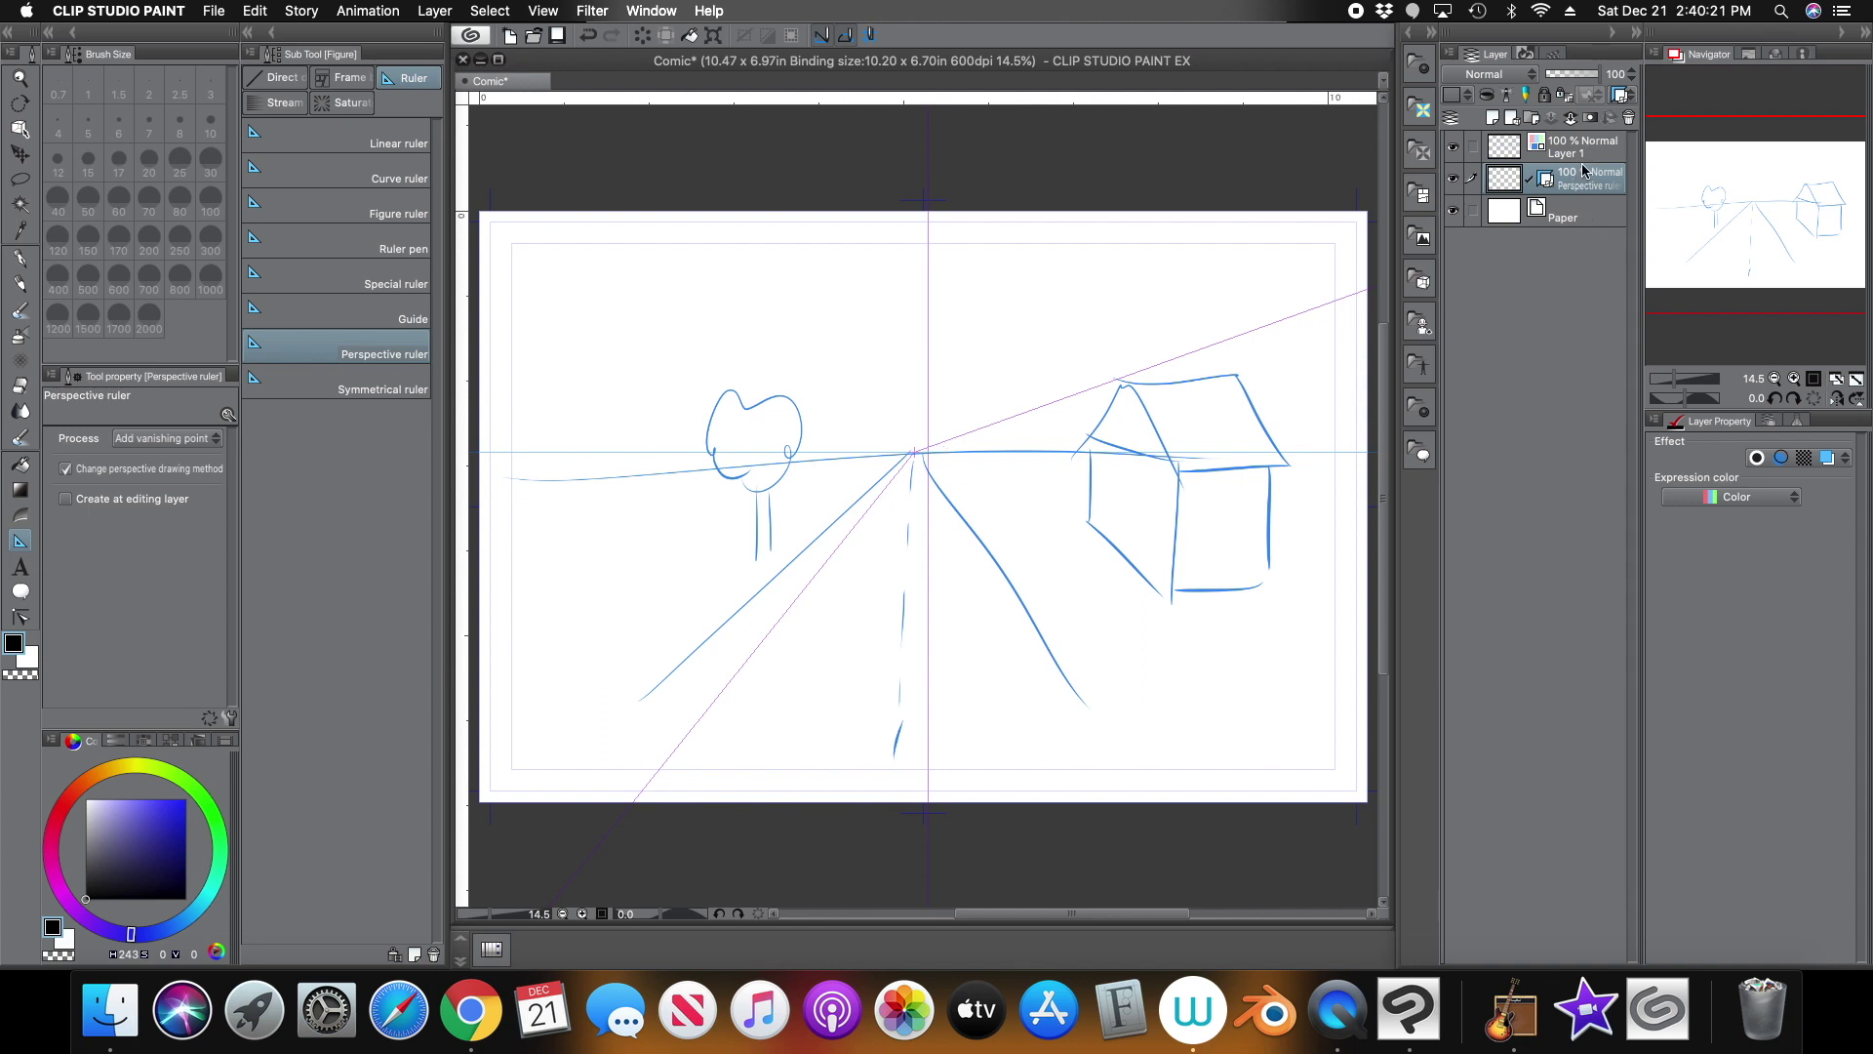
Lower the sketch layer's opacity to 30% and make the perspective ruler layer active again
{"action": "left_click", "coordinate": [1610, 142]}
{"action": "left_click_drag", "start_coordinate": [1575, 77], "coordinate": [1563, 80]}
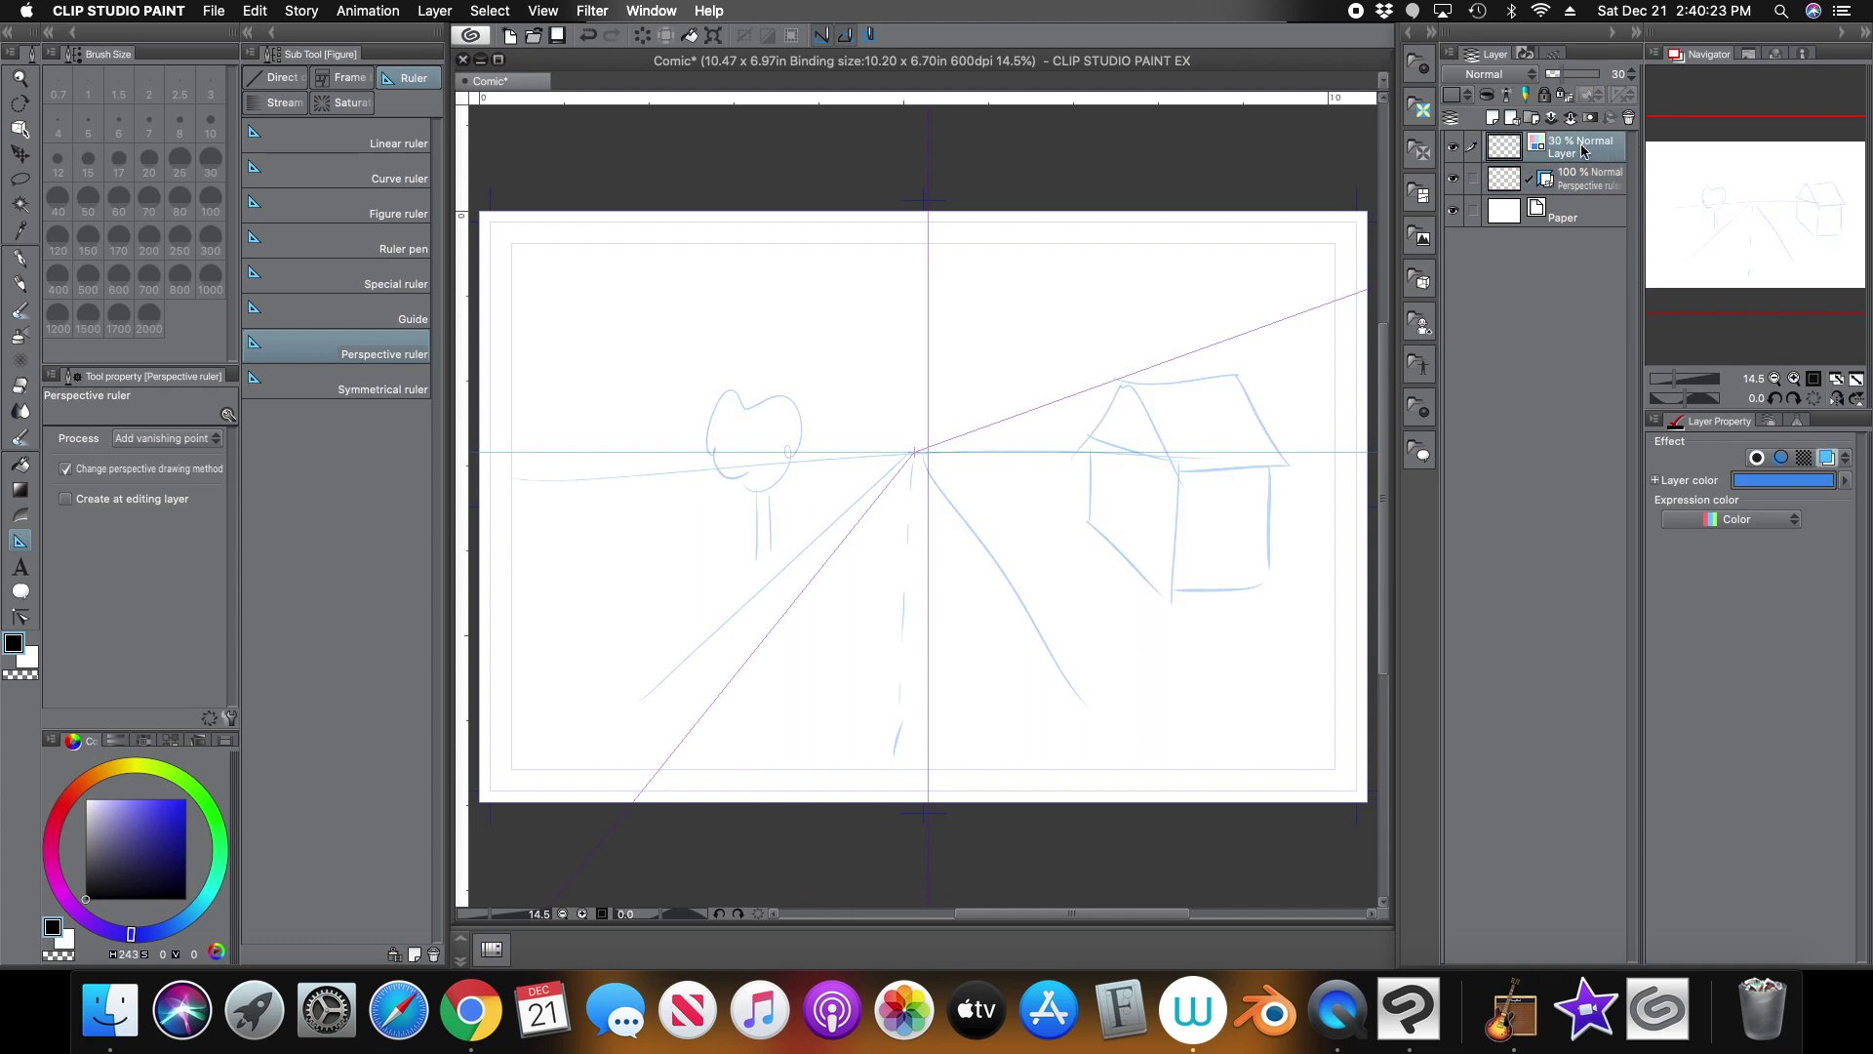
{"action": "left_click", "coordinate": [1582, 181]}
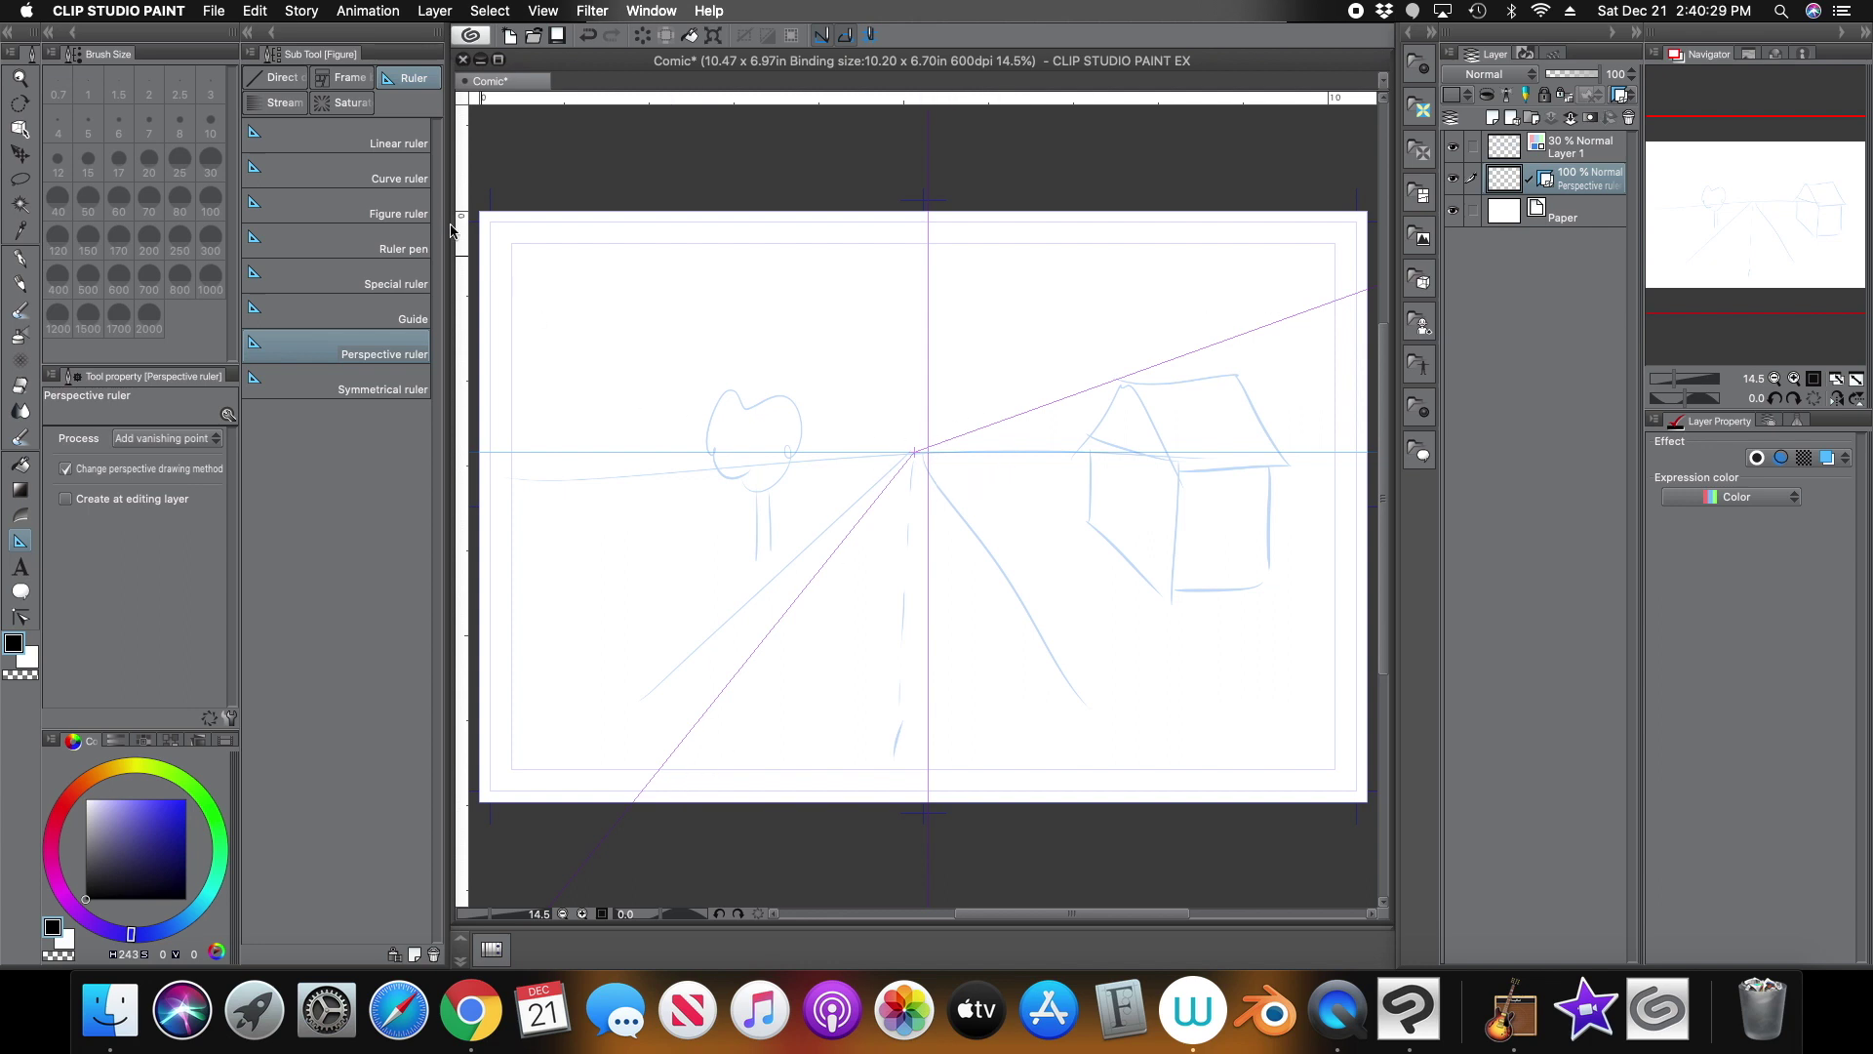
Select the perspective ruler, move its handles to the canvas's upper left, shift it slightly down, and toggle its snapping off and on
{"action": "left_click", "coordinate": [20, 129]}
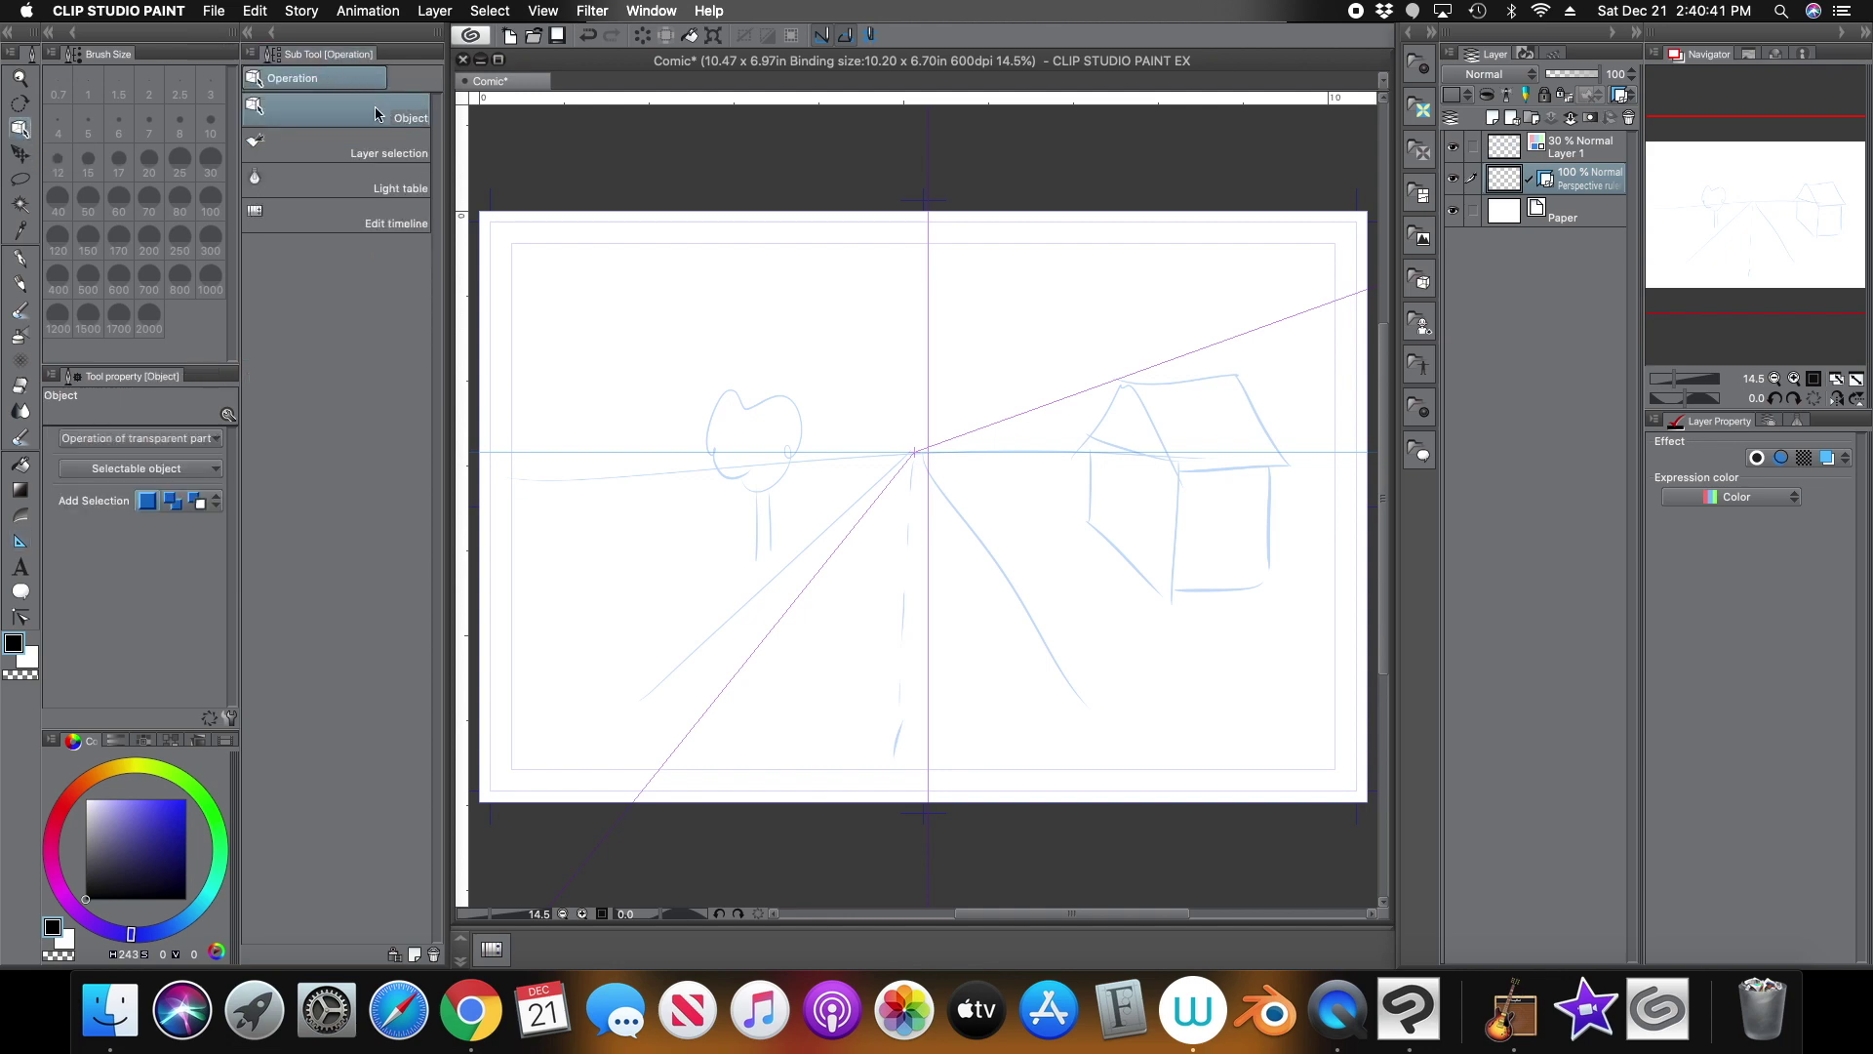
{"action": "left_click", "coordinate": [1002, 426]}
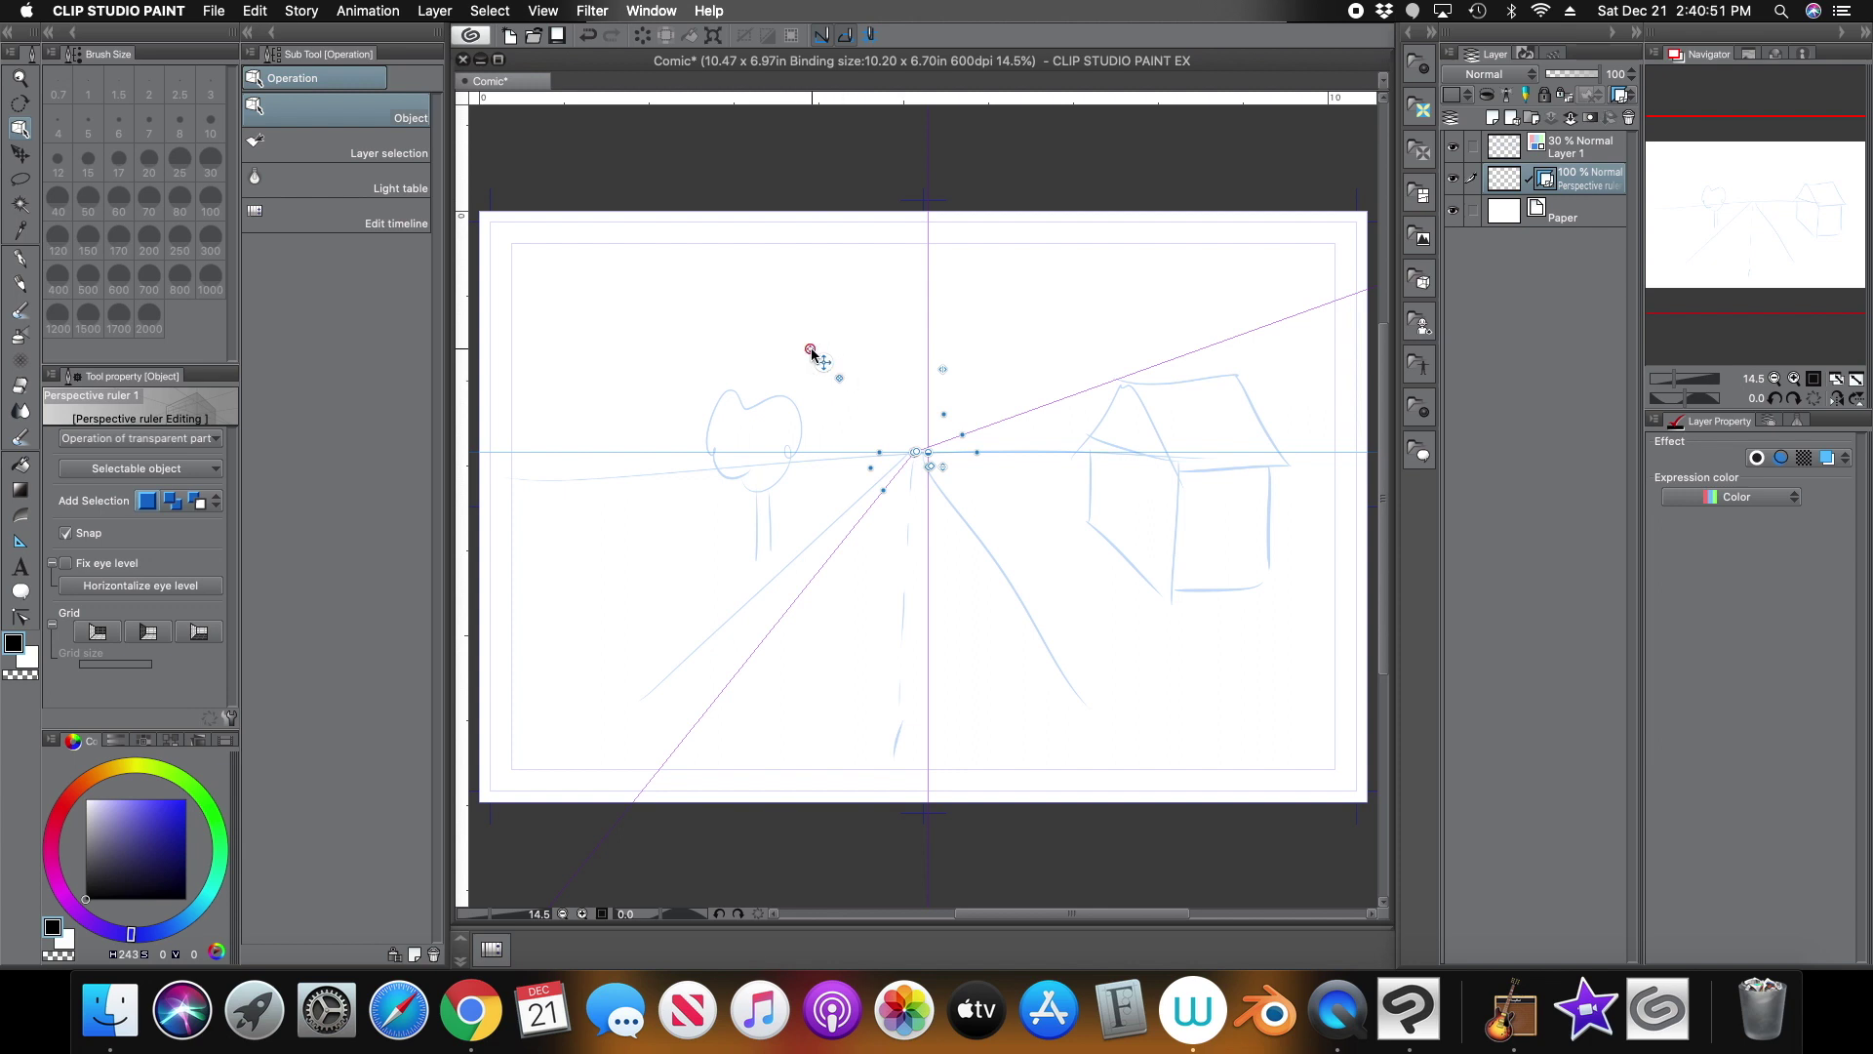
{"action": "left_click_drag", "start_coordinate": [814, 353], "coordinate": [595, 247]}
{"action": "mouse_move", "coordinate": [637, 269]}
{"action": "left_mouse_down"}
{"action": "mouse_move", "coordinate": [648, 301]}
{"action": "mouse_move", "coordinate": [731, 355]}
{"action": "mouse_move", "coordinate": [712, 285]}
{"action": "mouse_move", "coordinate": [594, 322]}
{"action": "mouse_move", "coordinate": [614, 351]}
{"action": "mouse_move", "coordinate": [619, 283]}
{"action": "mouse_move", "coordinate": [675, 272]}
{"action": "mouse_move", "coordinate": [611, 268]}
{"action": "mouse_move", "coordinate": [662, 266]}
{"action": "mouse_move", "coordinate": [627, 269]}
{"action": "left_mouse_up"}
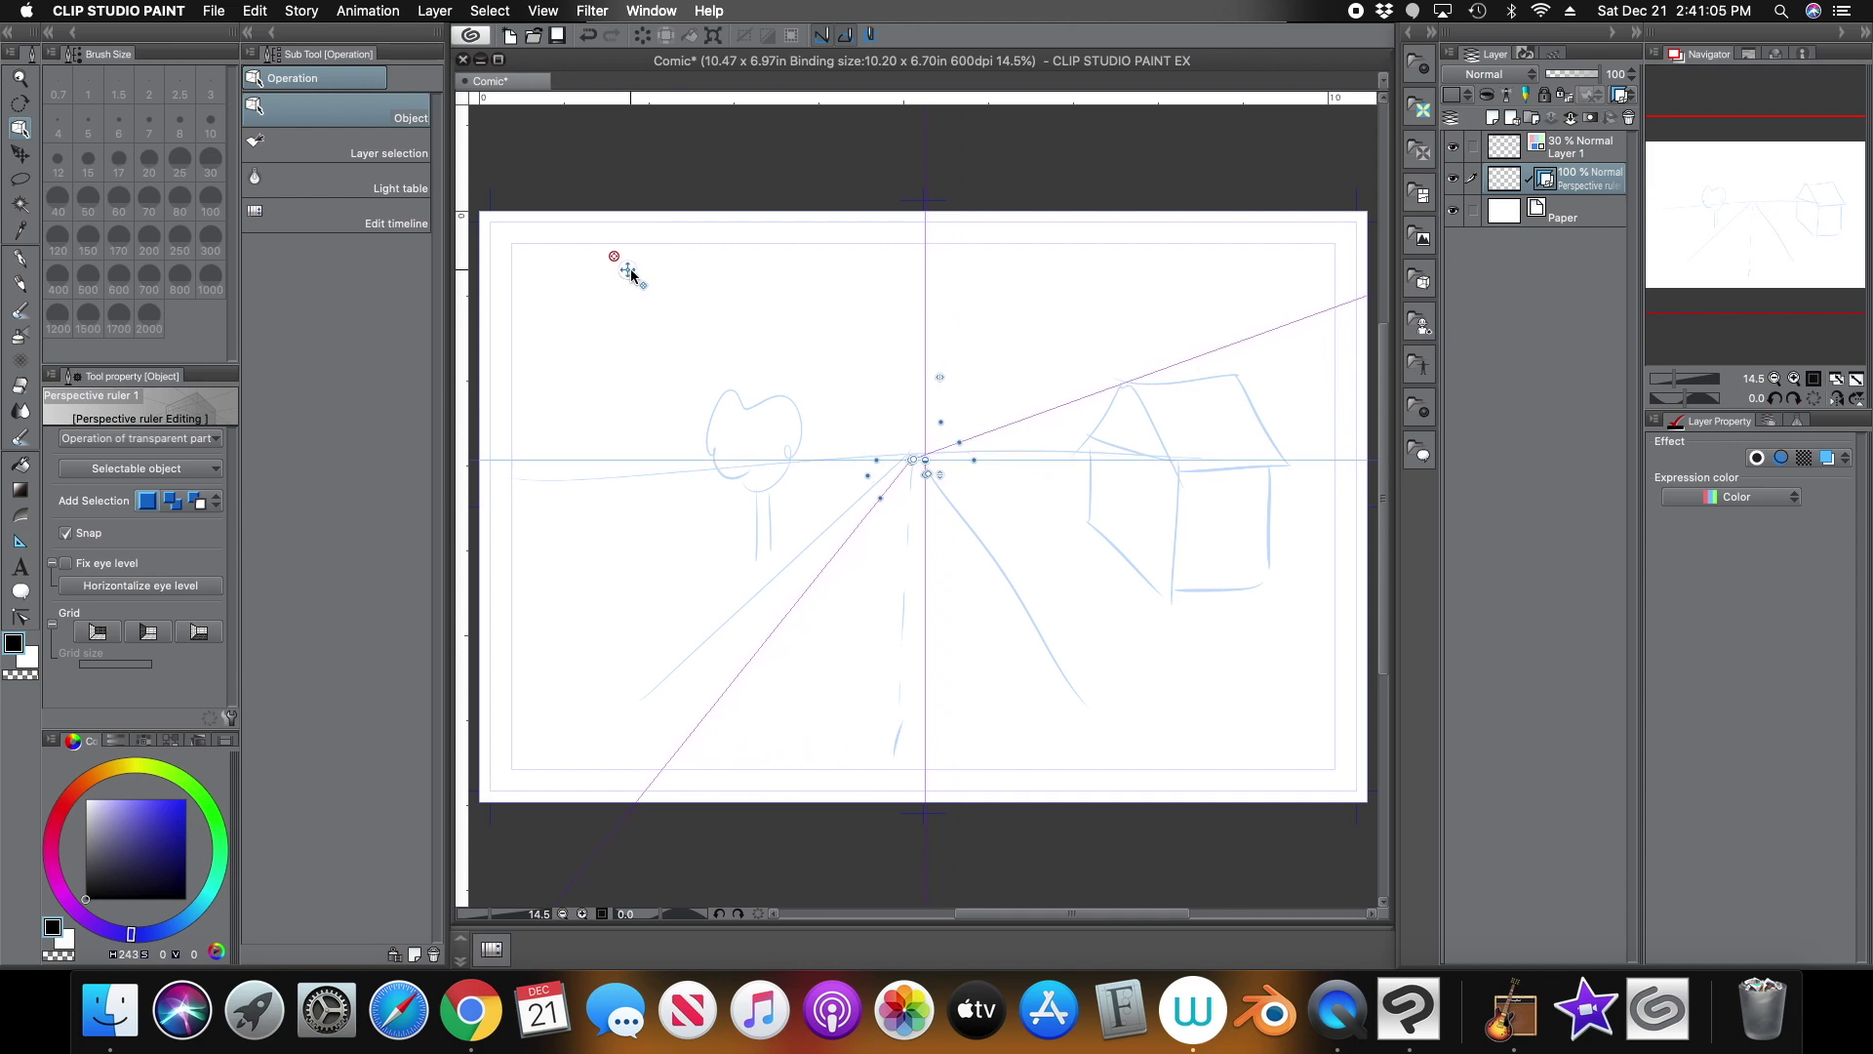
{"action": "left_click", "coordinate": [644, 285]}
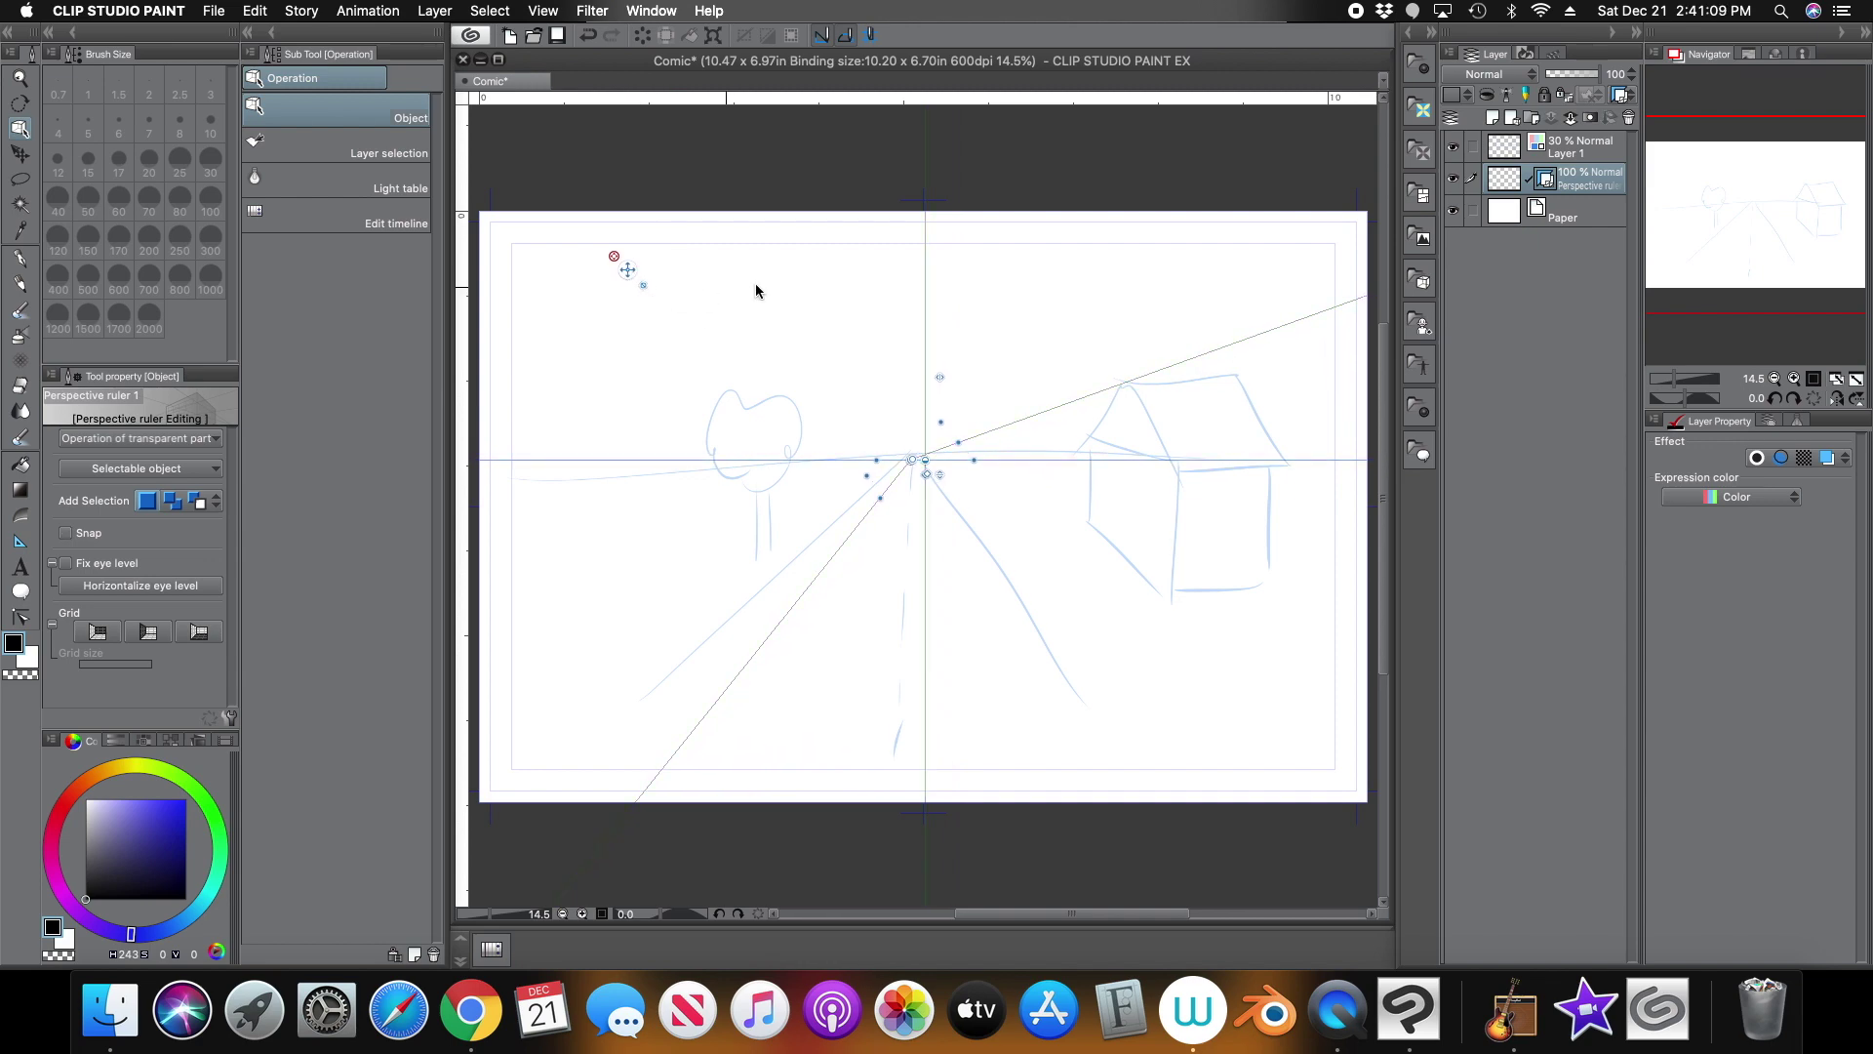
{"action": "left_click", "coordinate": [644, 285]}
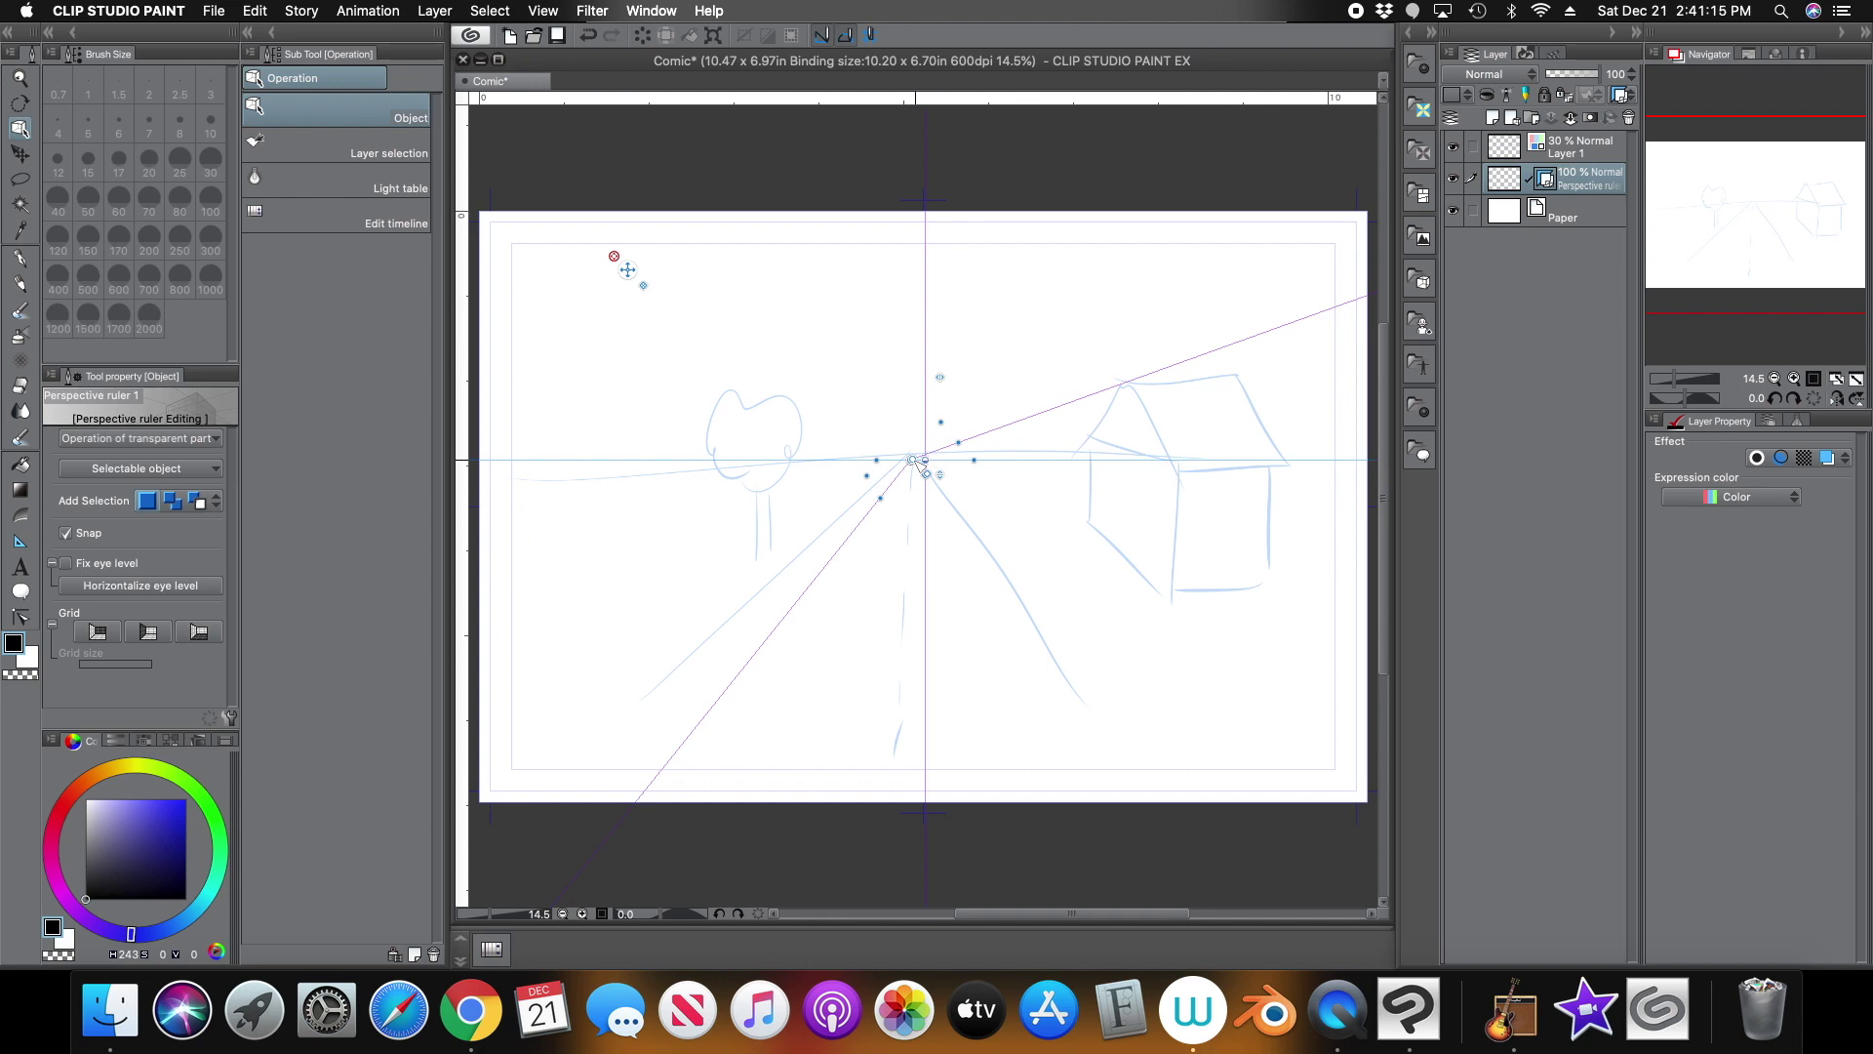
Swing the ruler's two guide lines down onto the left and right edges of the sketched road
{"action": "left_click_drag", "start_coordinate": [916, 459], "coordinate": [1249, 297]}
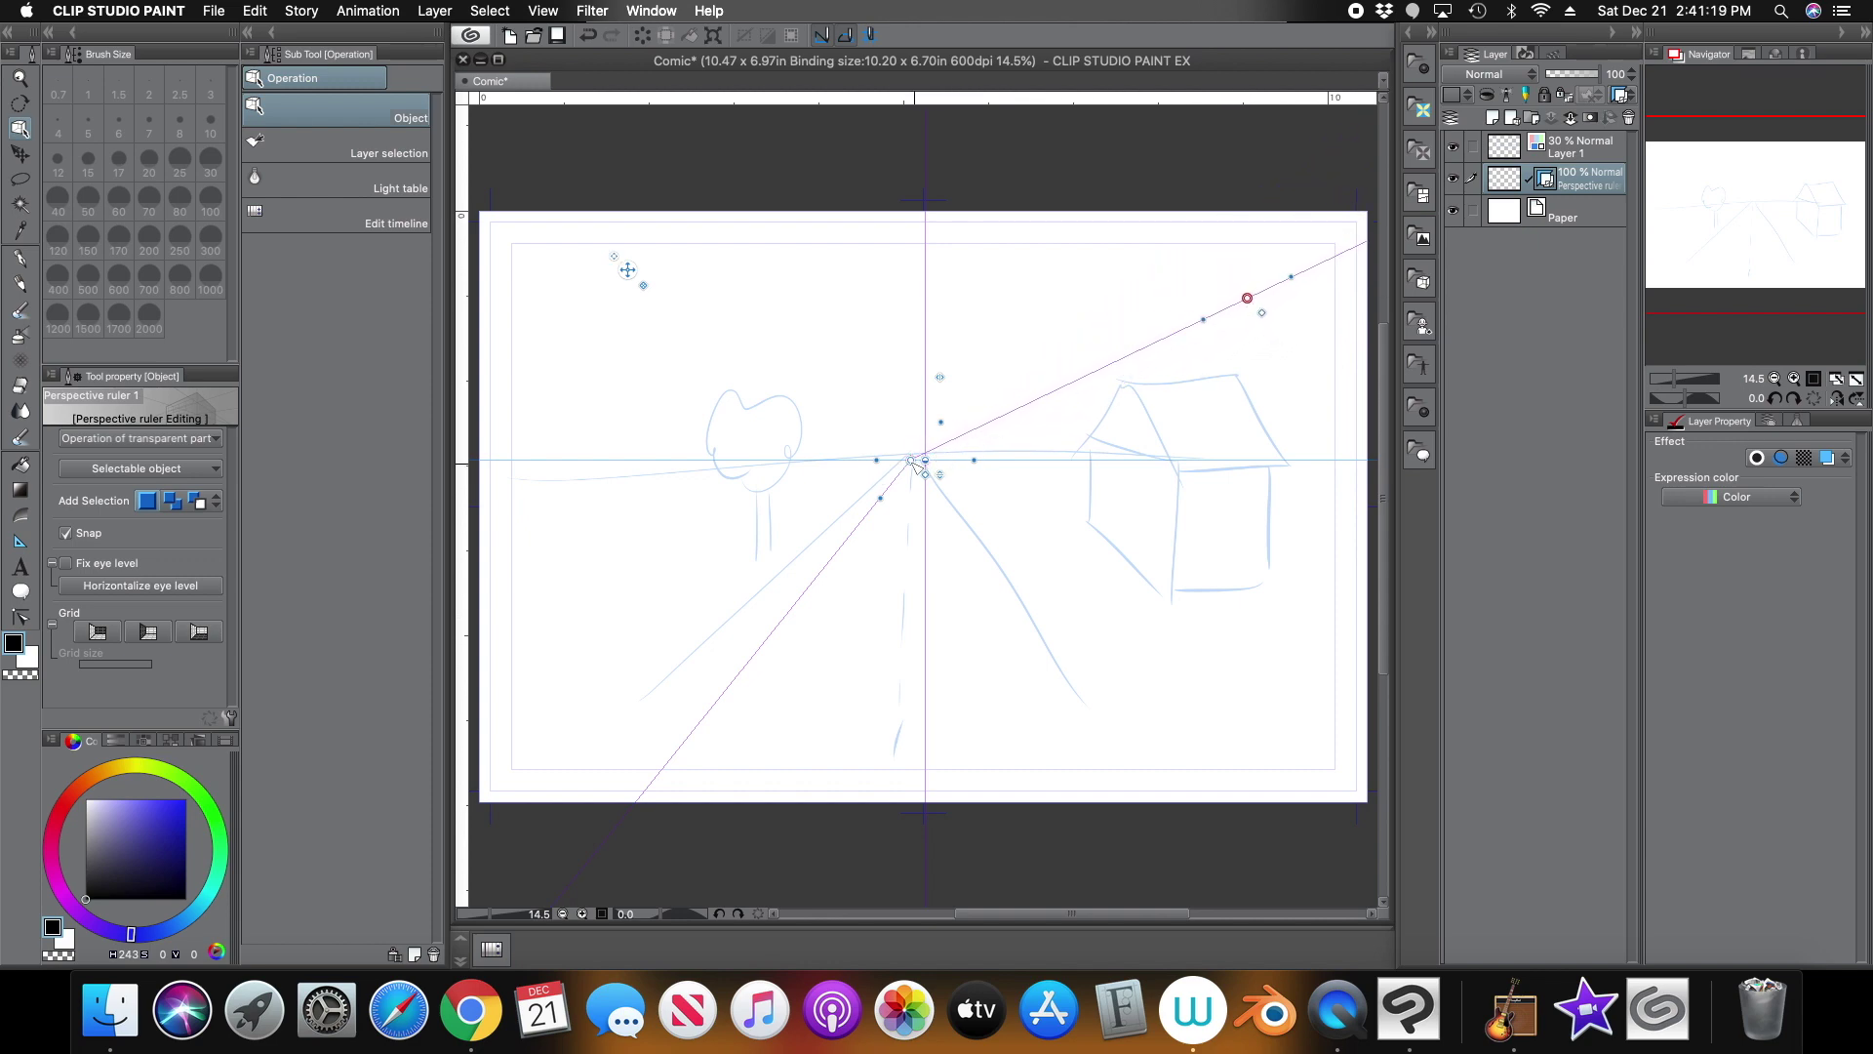
{"action": "left_click_drag", "start_coordinate": [917, 464], "coordinate": [738, 620]}
{"action": "left_click_drag", "start_coordinate": [1248, 298], "coordinate": [1020, 600]}
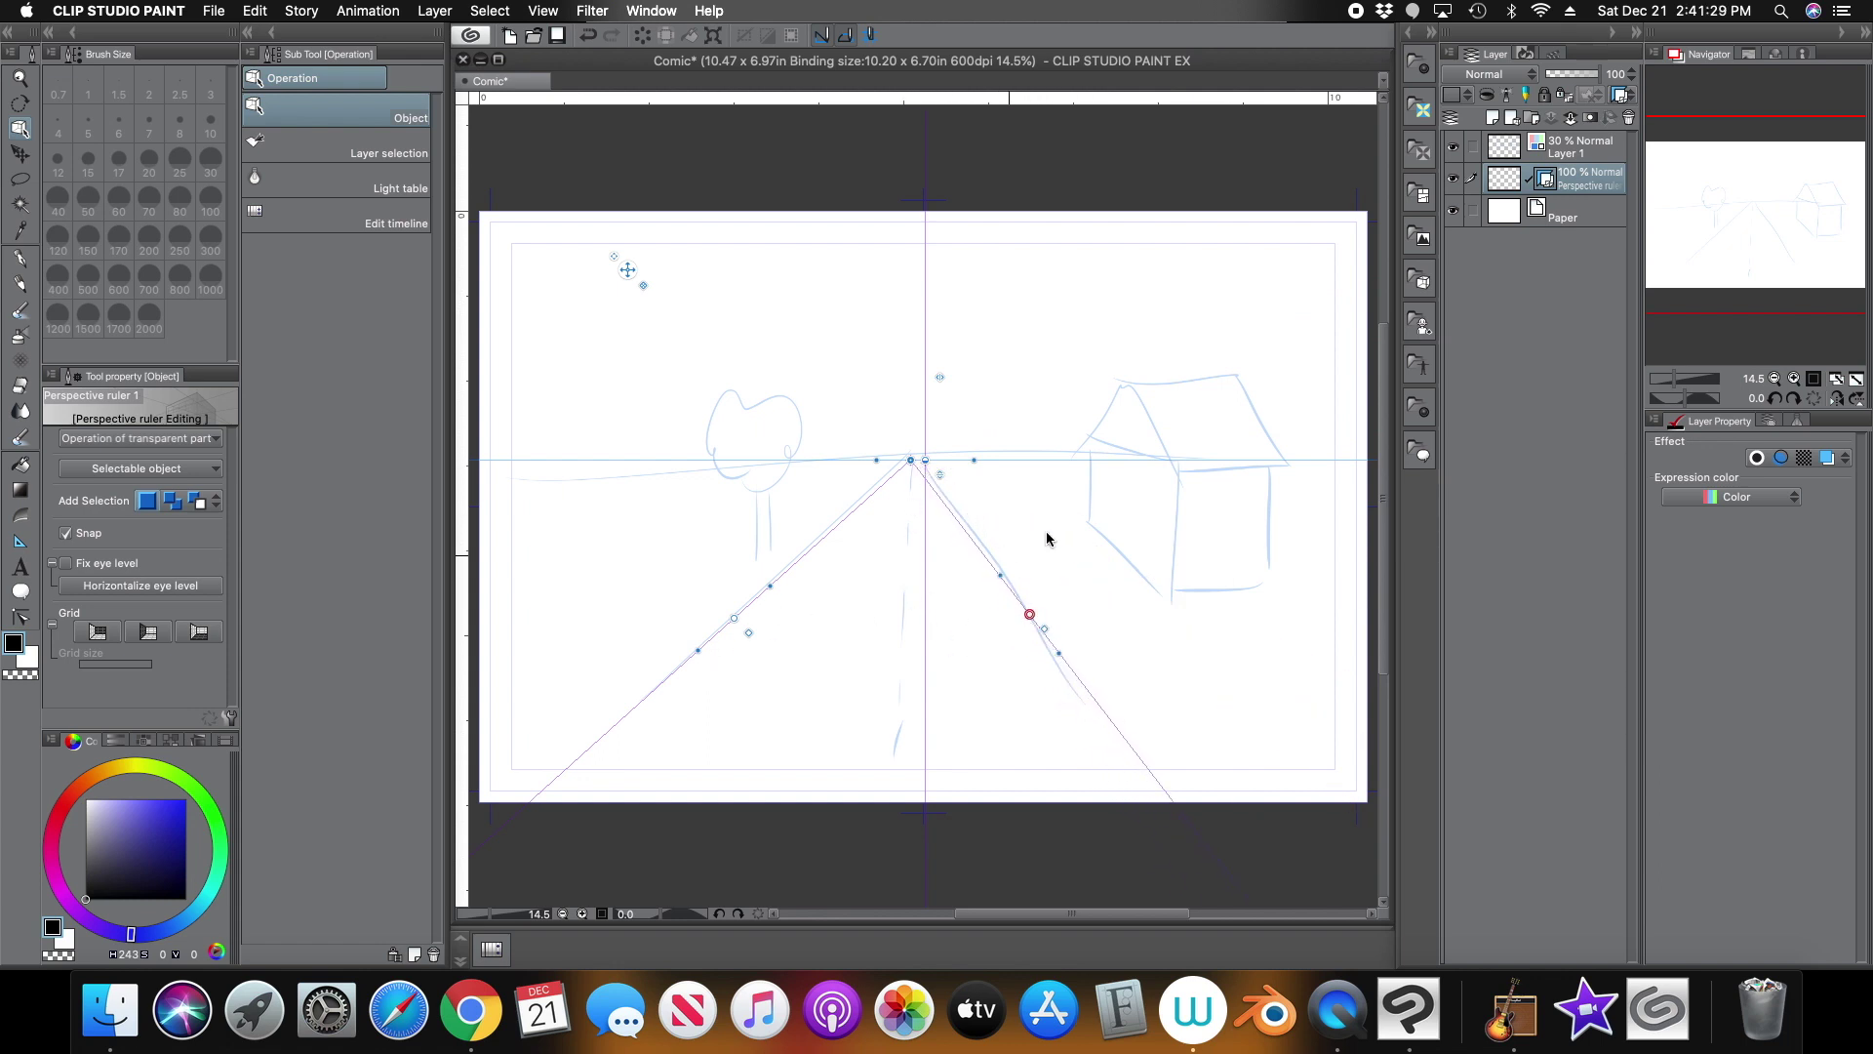
{"action": "mouse_move", "coordinate": [734, 619]}
{"action": "left_mouse_down"}
{"action": "mouse_move", "coordinate": [743, 633]}
{"action": "mouse_move", "coordinate": [721, 624]}
{"action": "mouse_move", "coordinate": [720, 528]}
{"action": "mouse_move", "coordinate": [703, 549]}
{"action": "mouse_move", "coordinate": [725, 626]}
{"action": "left_mouse_up"}
{"action": "left_click", "coordinate": [1030, 613]}
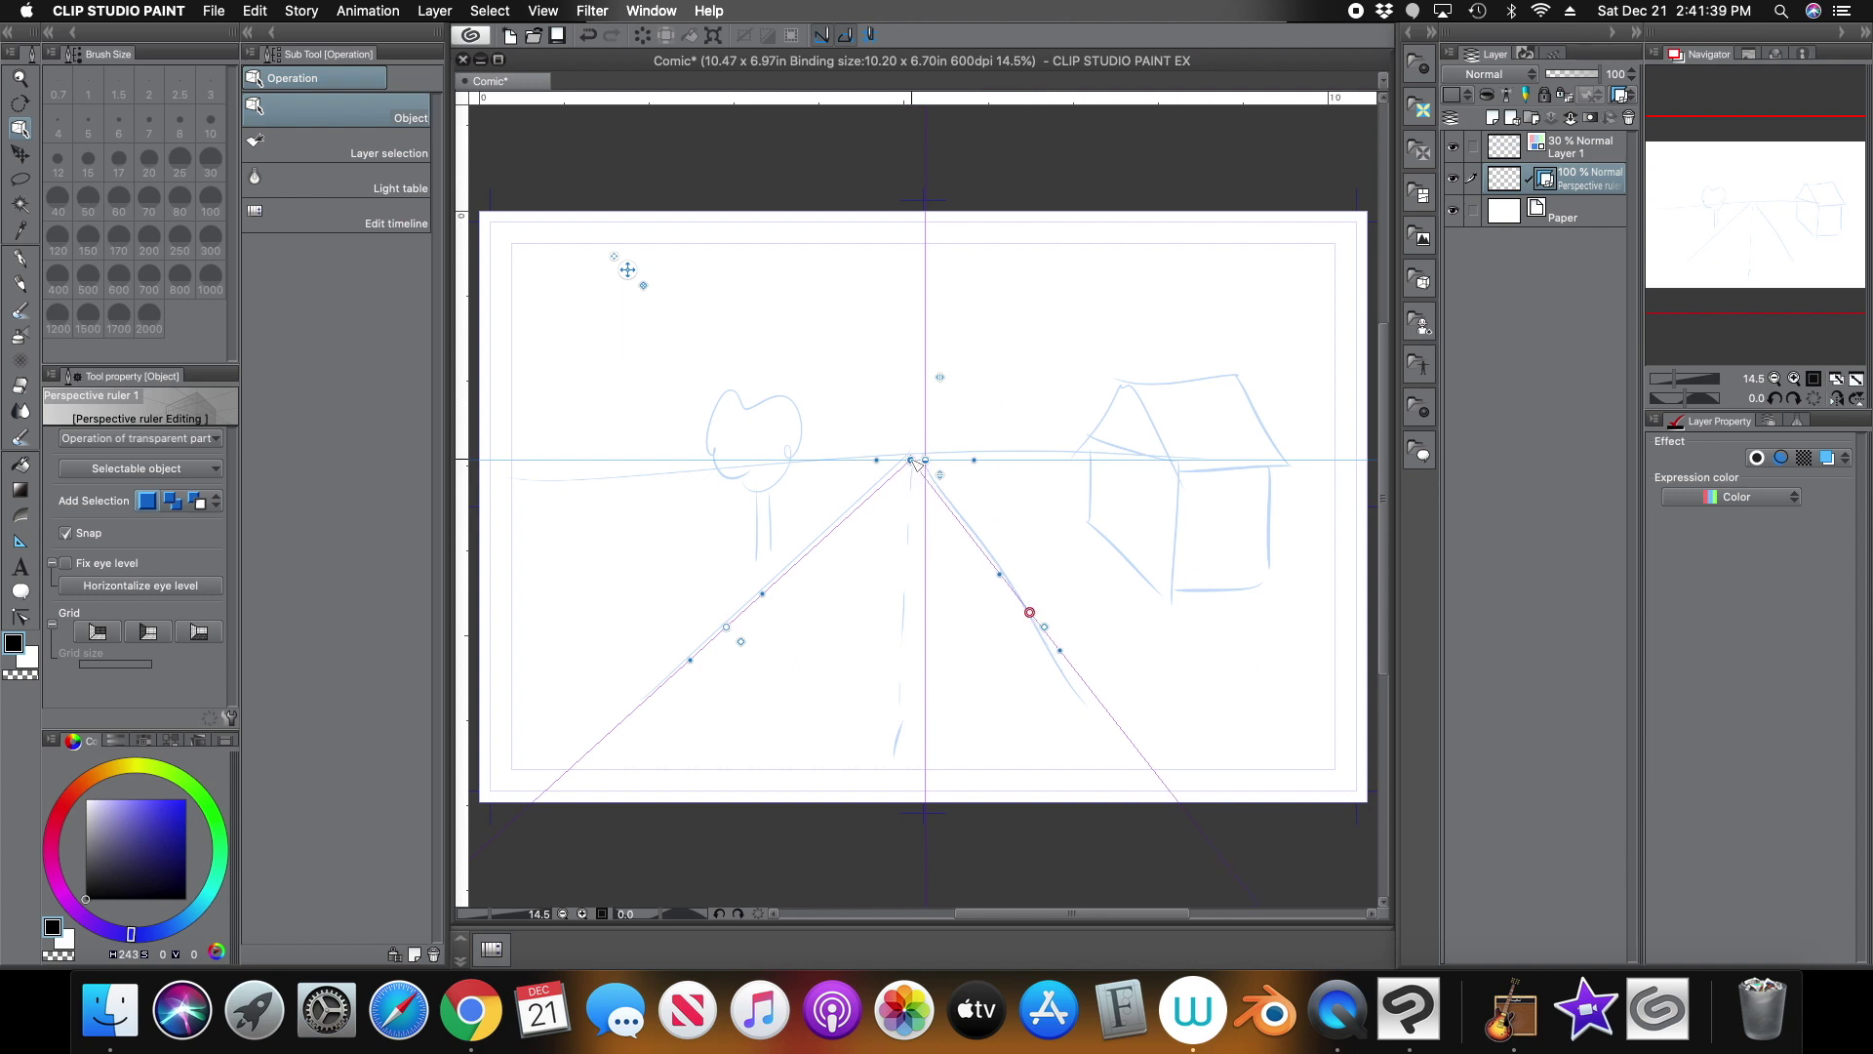
Fine-tune the vanishing point and eye level to match the sketched horizon at the road's end
{"action": "mouse_move", "coordinate": [915, 460]}
{"action": "left_mouse_down"}
{"action": "mouse_move", "coordinate": [916, 432]}
{"action": "mouse_move", "coordinate": [915, 462]}
{"action": "mouse_move", "coordinate": [840, 429]}
{"action": "mouse_move", "coordinate": [933, 444]}
{"action": "mouse_move", "coordinate": [918, 459]}
{"action": "left_mouse_up"}
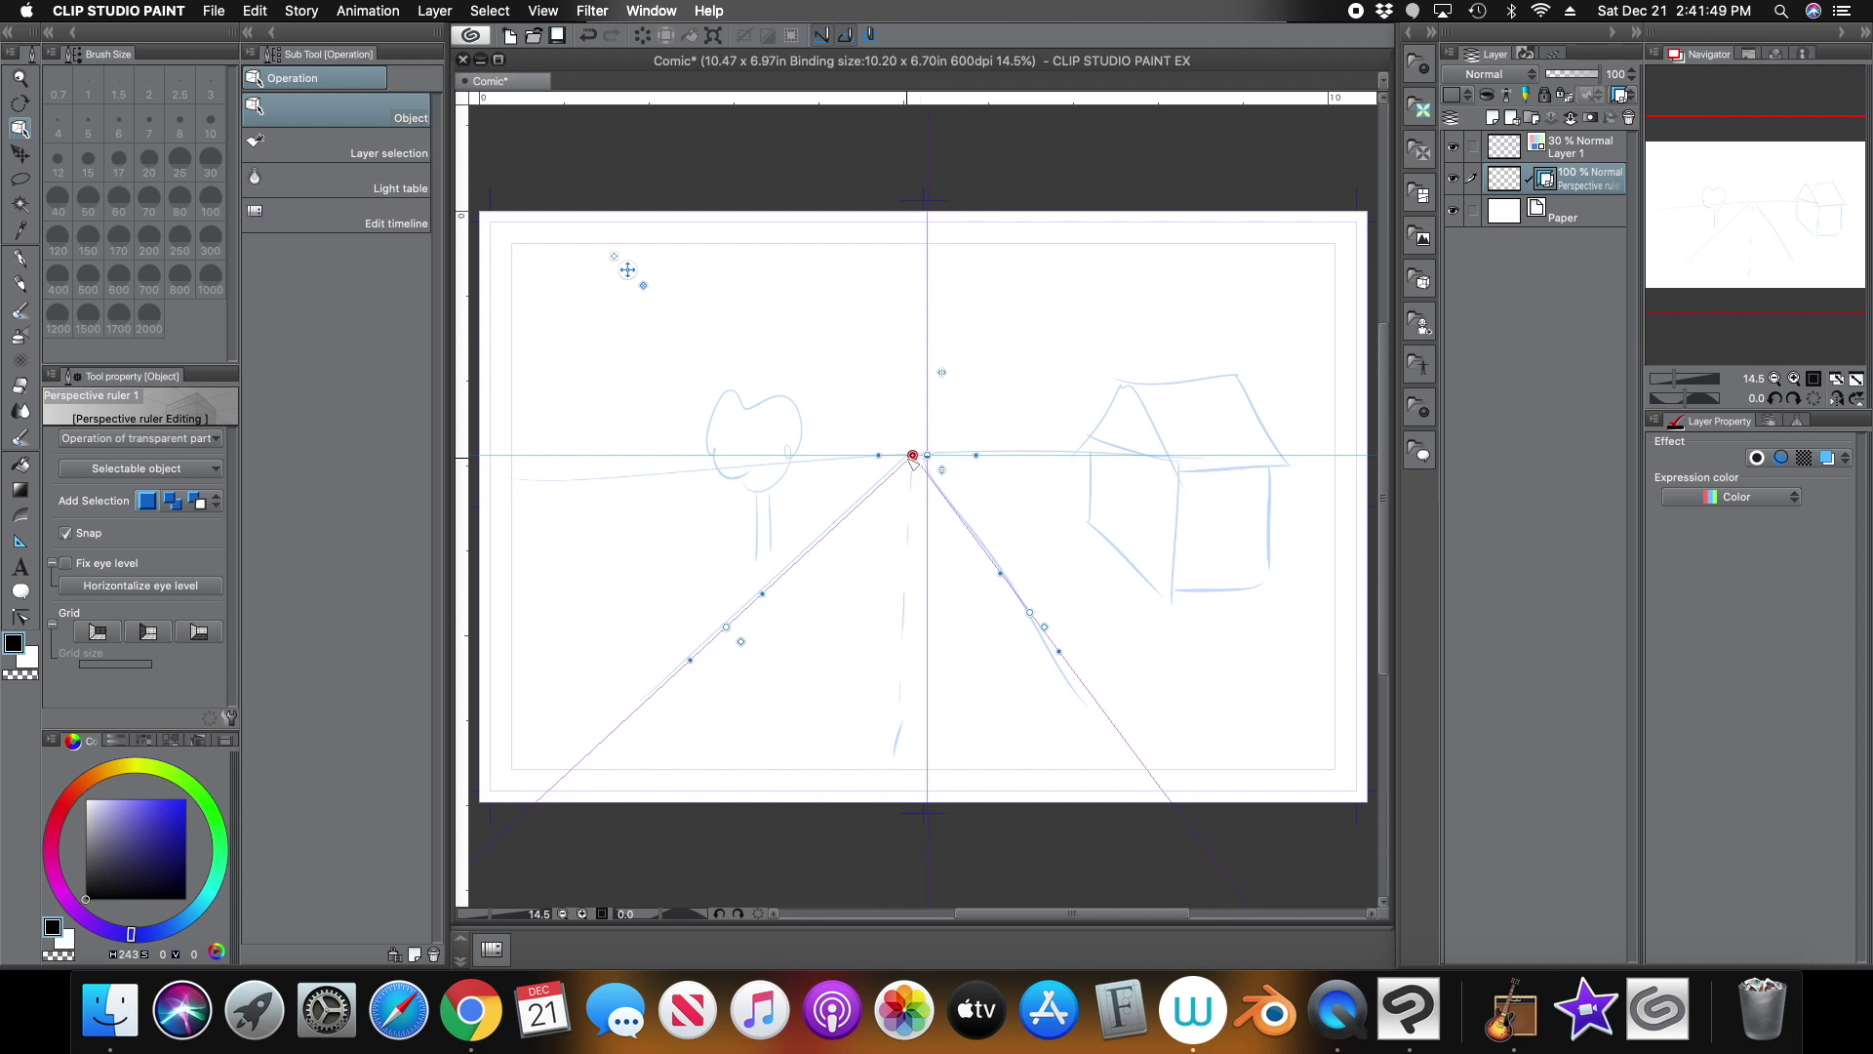
{"action": "left_click_drag", "start_coordinate": [920, 456], "coordinate": [920, 449]}
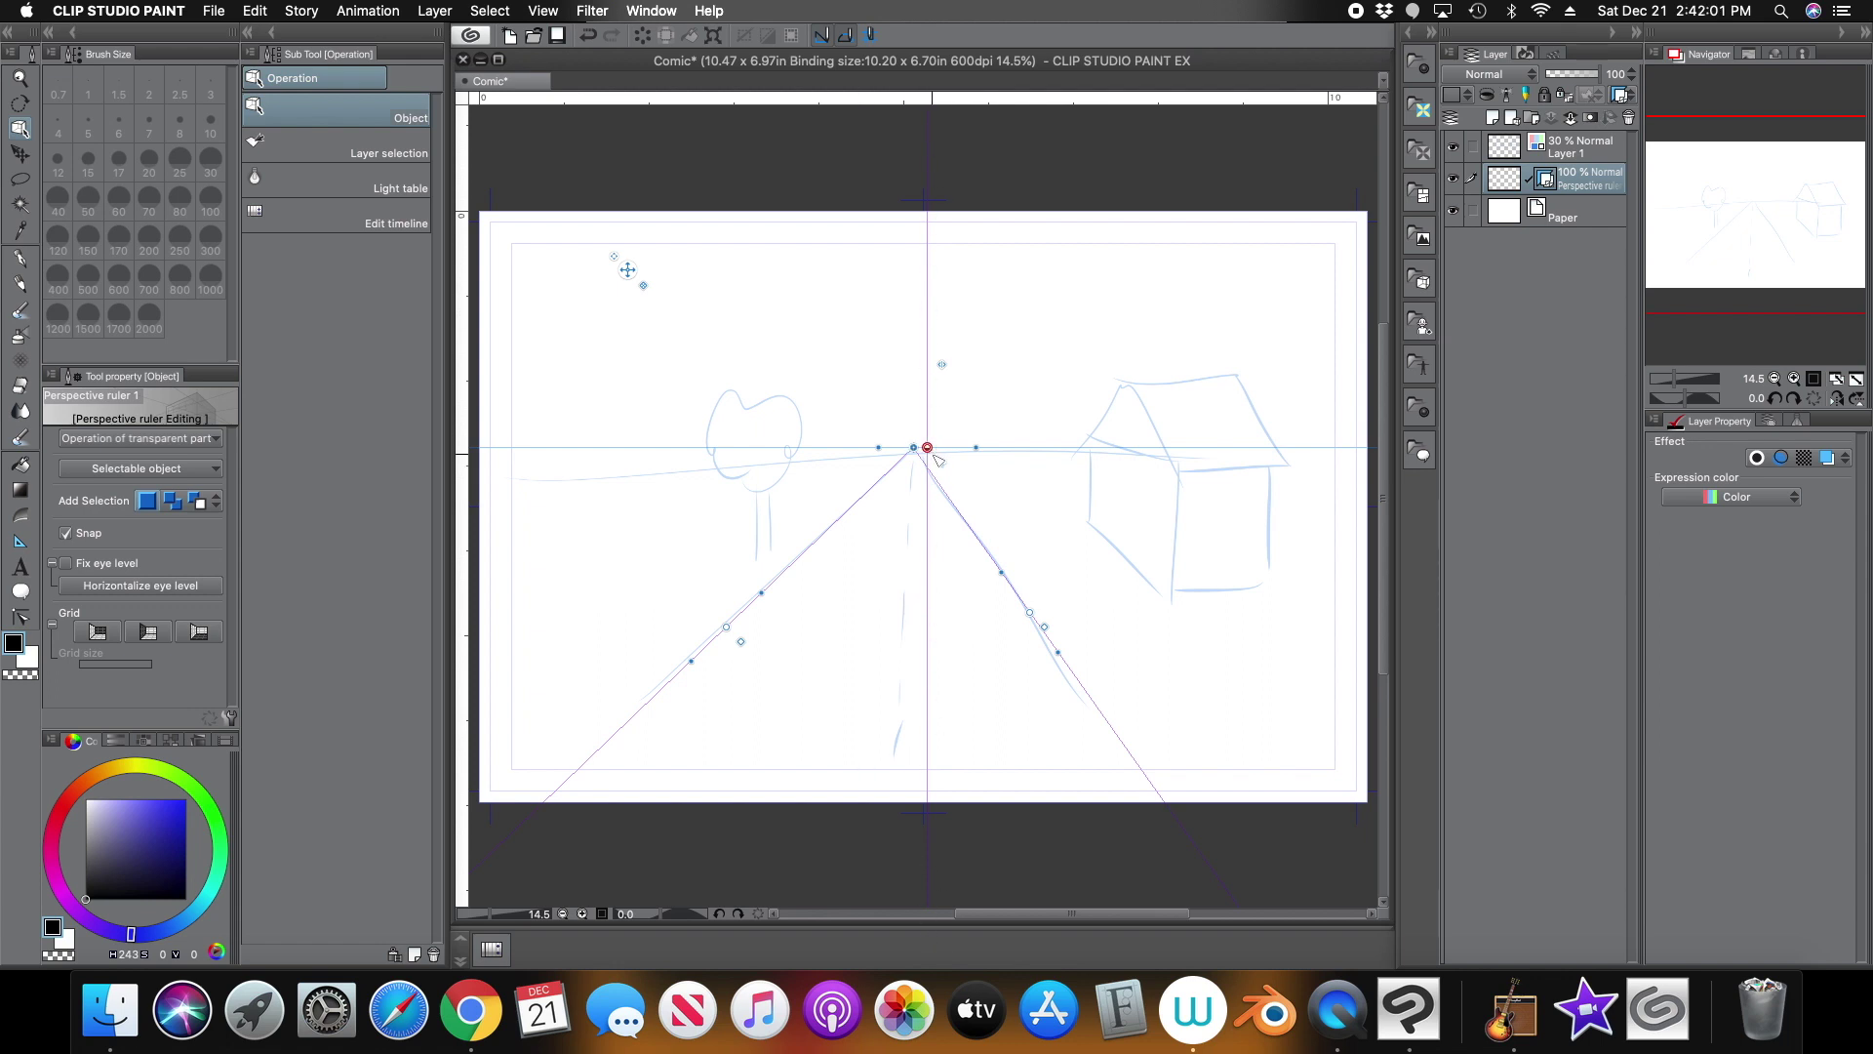
{"action": "mouse_move", "coordinate": [932, 450]}
{"action": "left_mouse_down"}
{"action": "mouse_move", "coordinate": [935, 380]}
{"action": "mouse_move", "coordinate": [898, 443]}
{"action": "mouse_move", "coordinate": [962, 468]}
{"action": "mouse_move", "coordinate": [941, 443]}
{"action": "mouse_move", "coordinate": [917, 452]}
{"action": "mouse_move", "coordinate": [935, 453]}
{"action": "mouse_move", "coordinate": [861, 378]}
{"action": "mouse_move", "coordinate": [916, 452]}
{"action": "left_mouse_up"}
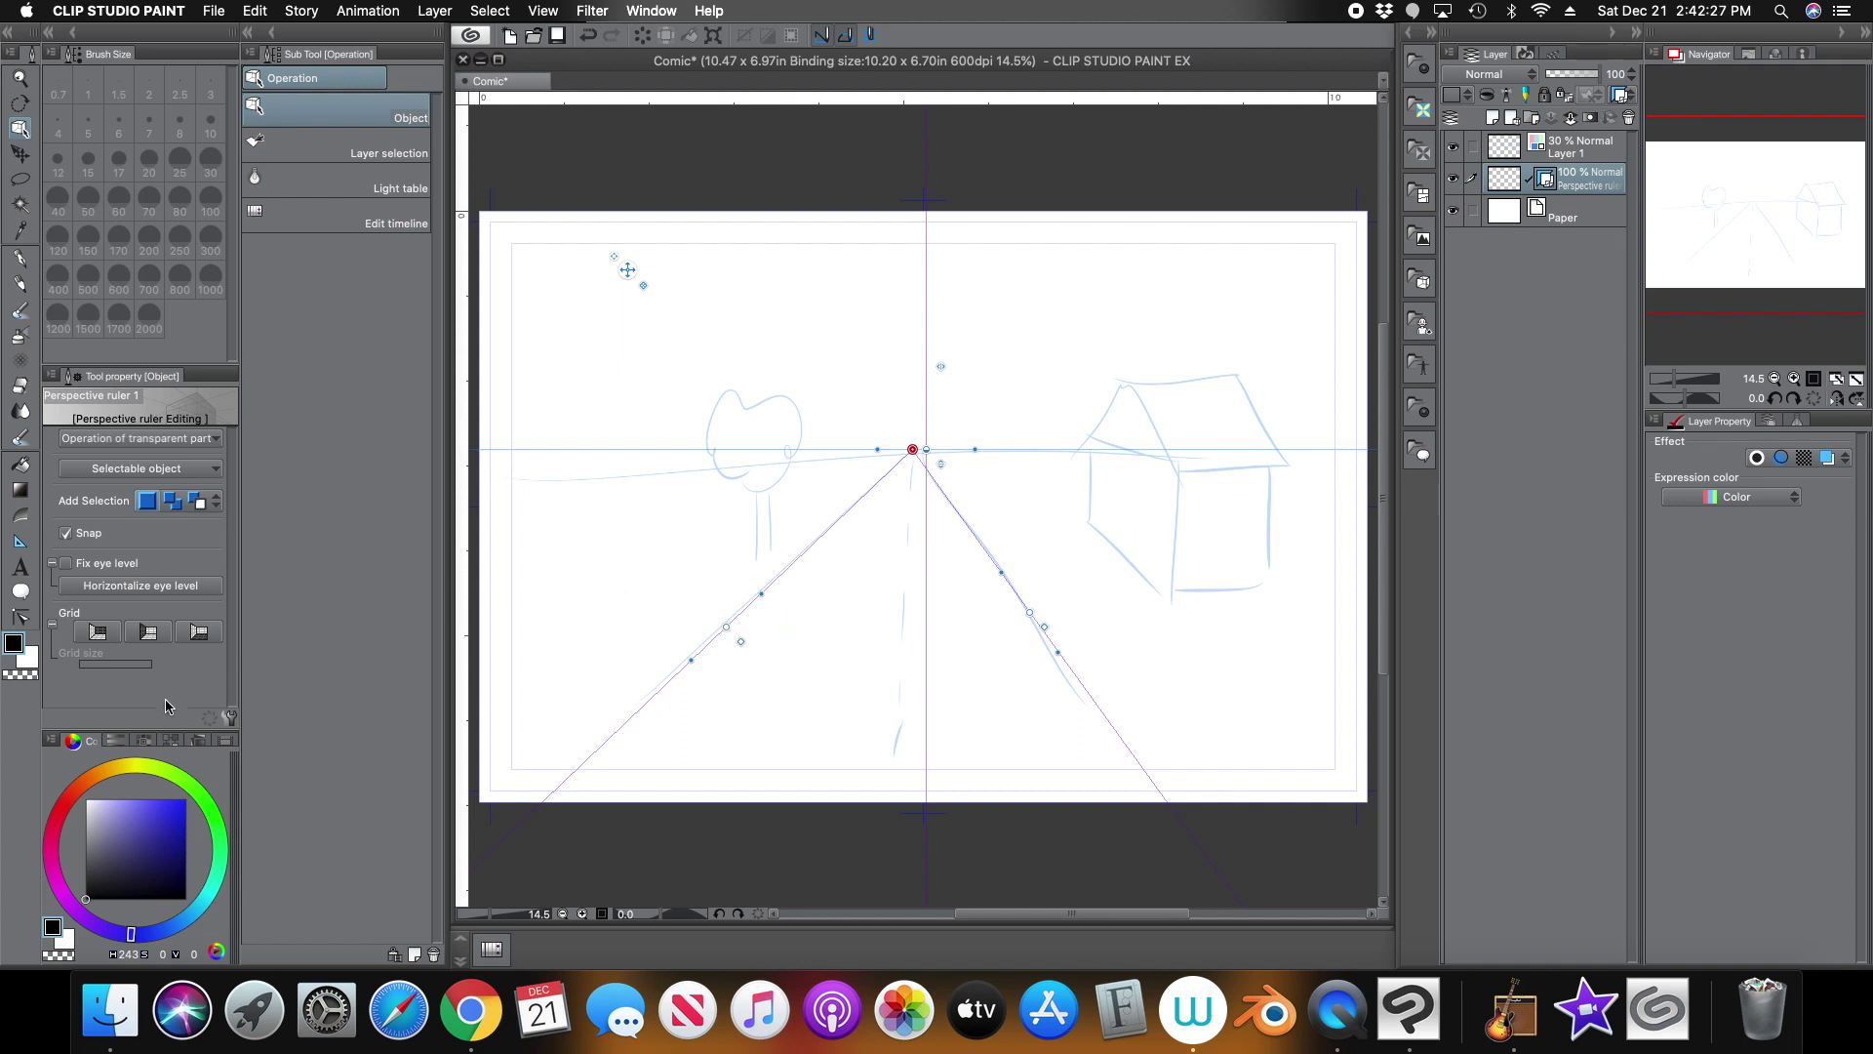
Hide the sketch layer and add a second vanishing point to the perspective ruler, up and right of the first
{"action": "left_click", "coordinate": [1454, 148]}
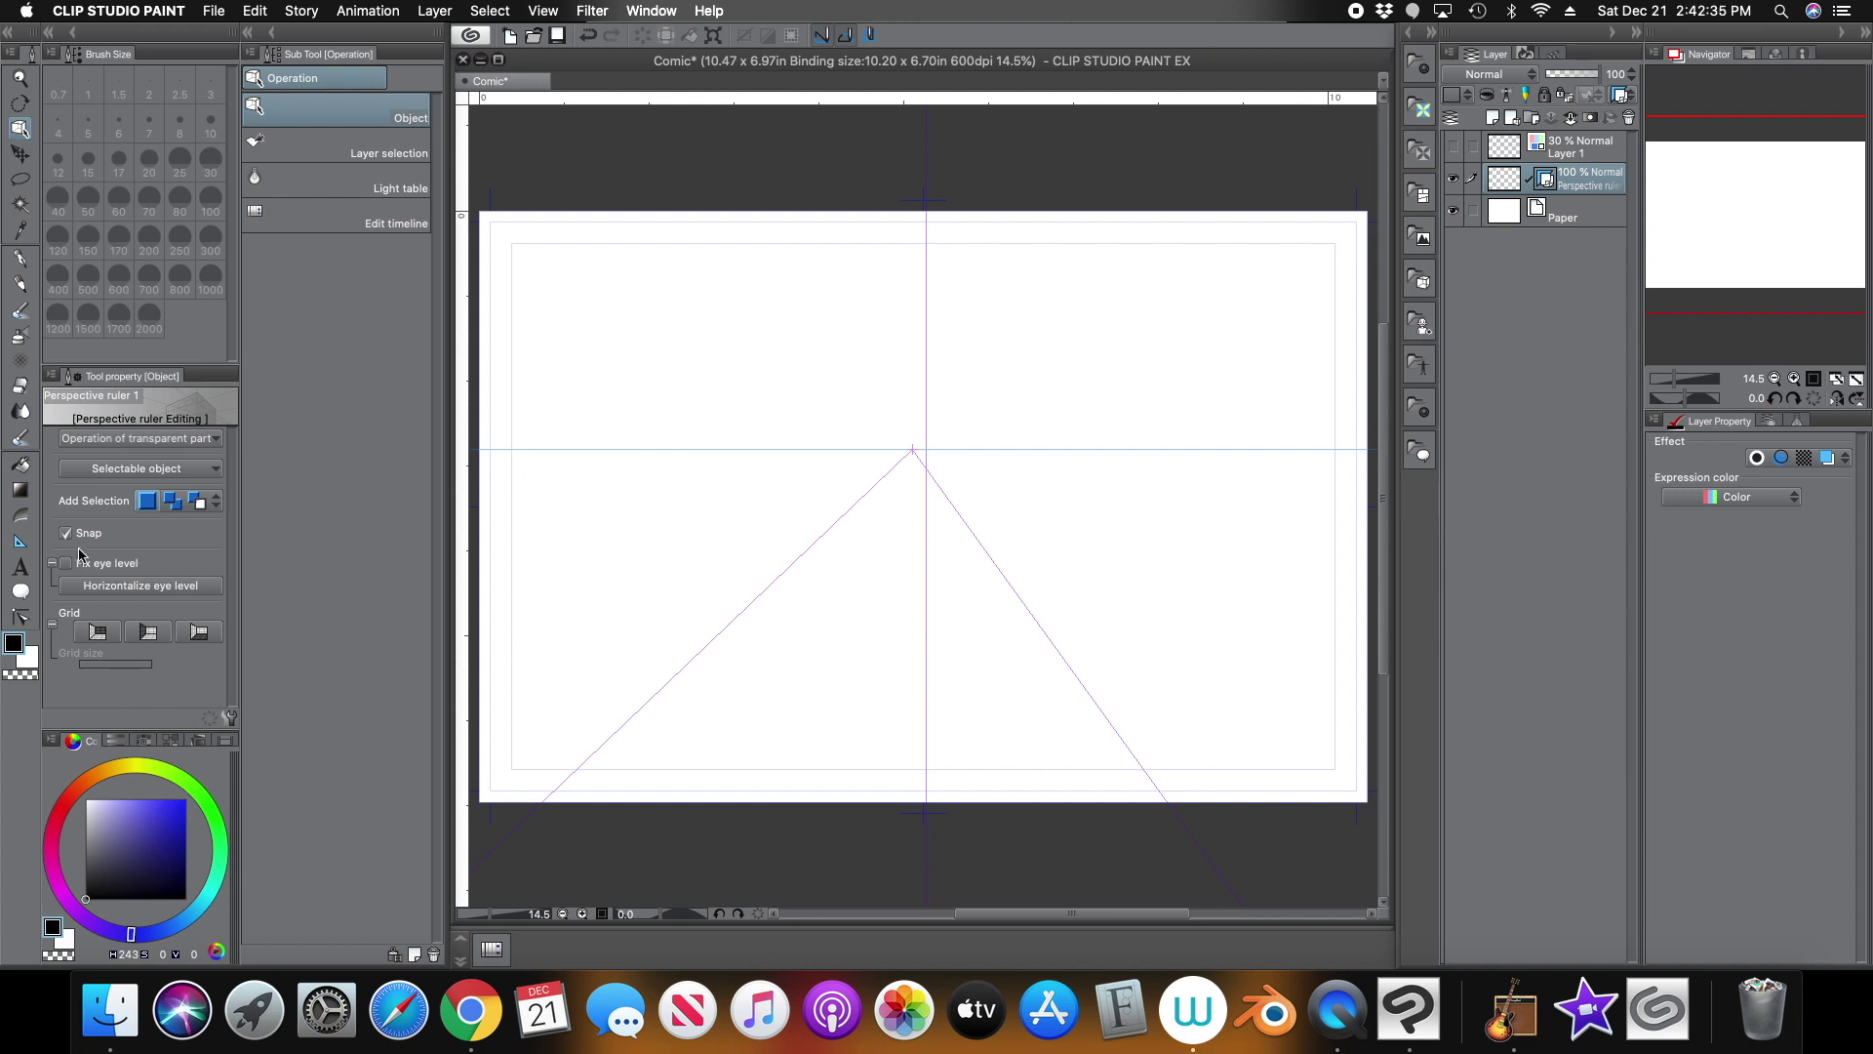
{"action": "left_click", "coordinate": [19, 542]}
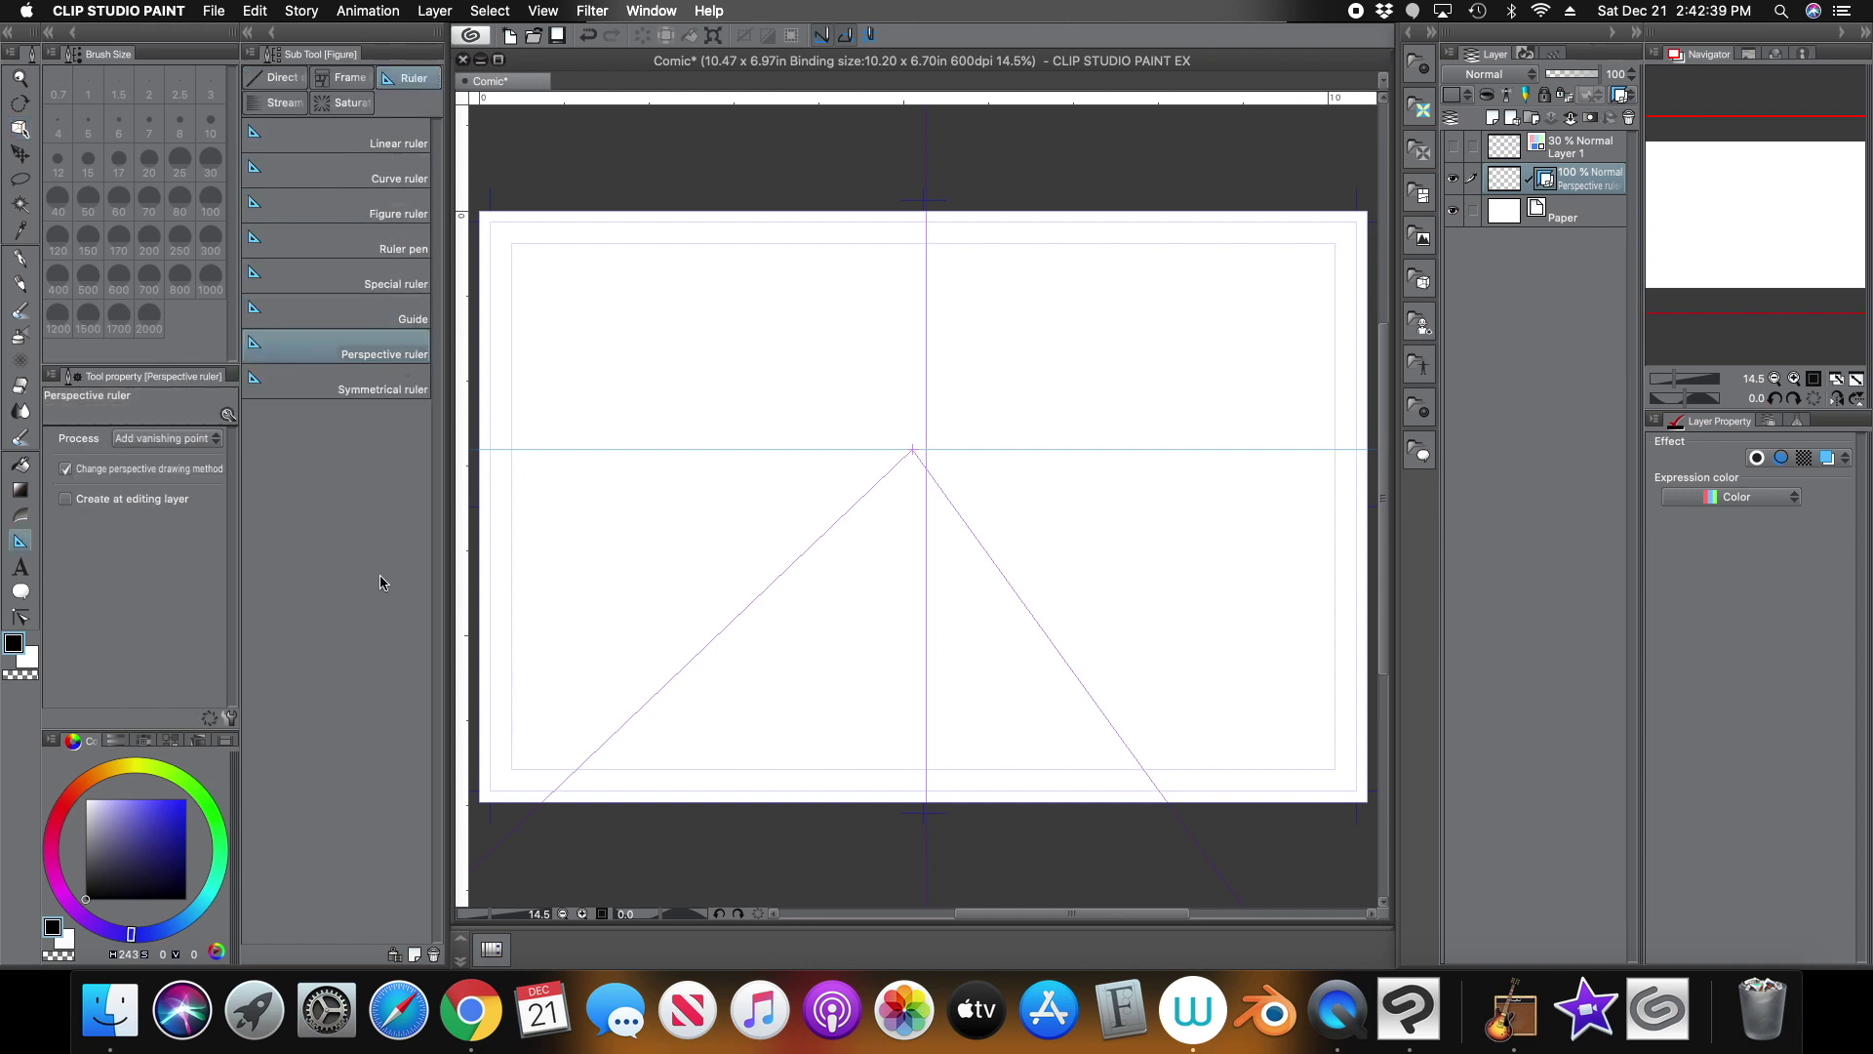
{"action": "left_click", "coordinate": [147, 439]}
{"action": "left_click", "coordinate": [141, 449]}
{"action": "left_click_drag", "start_coordinate": [1224, 317], "coordinate": [1225, 336]}
{"action": "scroll", "coordinate": [824, 693], "scroll_direction": "right", "scroll_amount": 2}
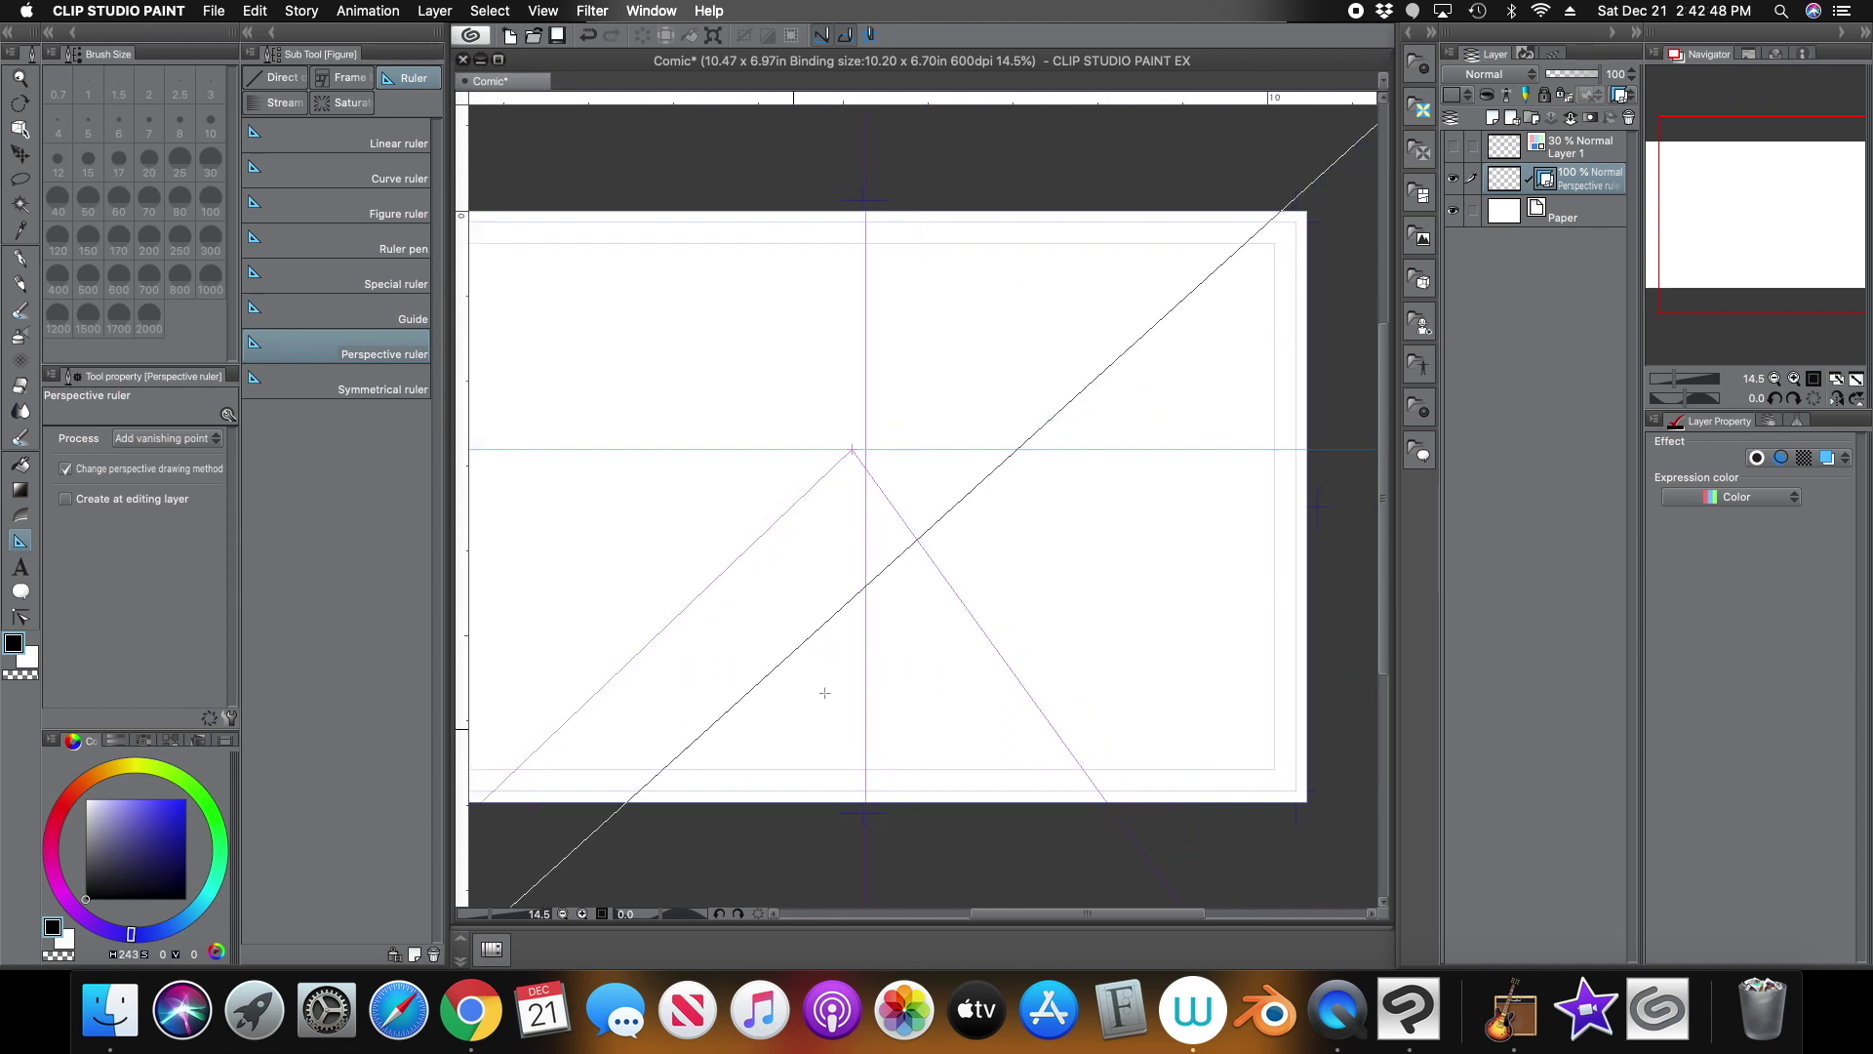
{"action": "left_click", "coordinate": [1153, 324]}
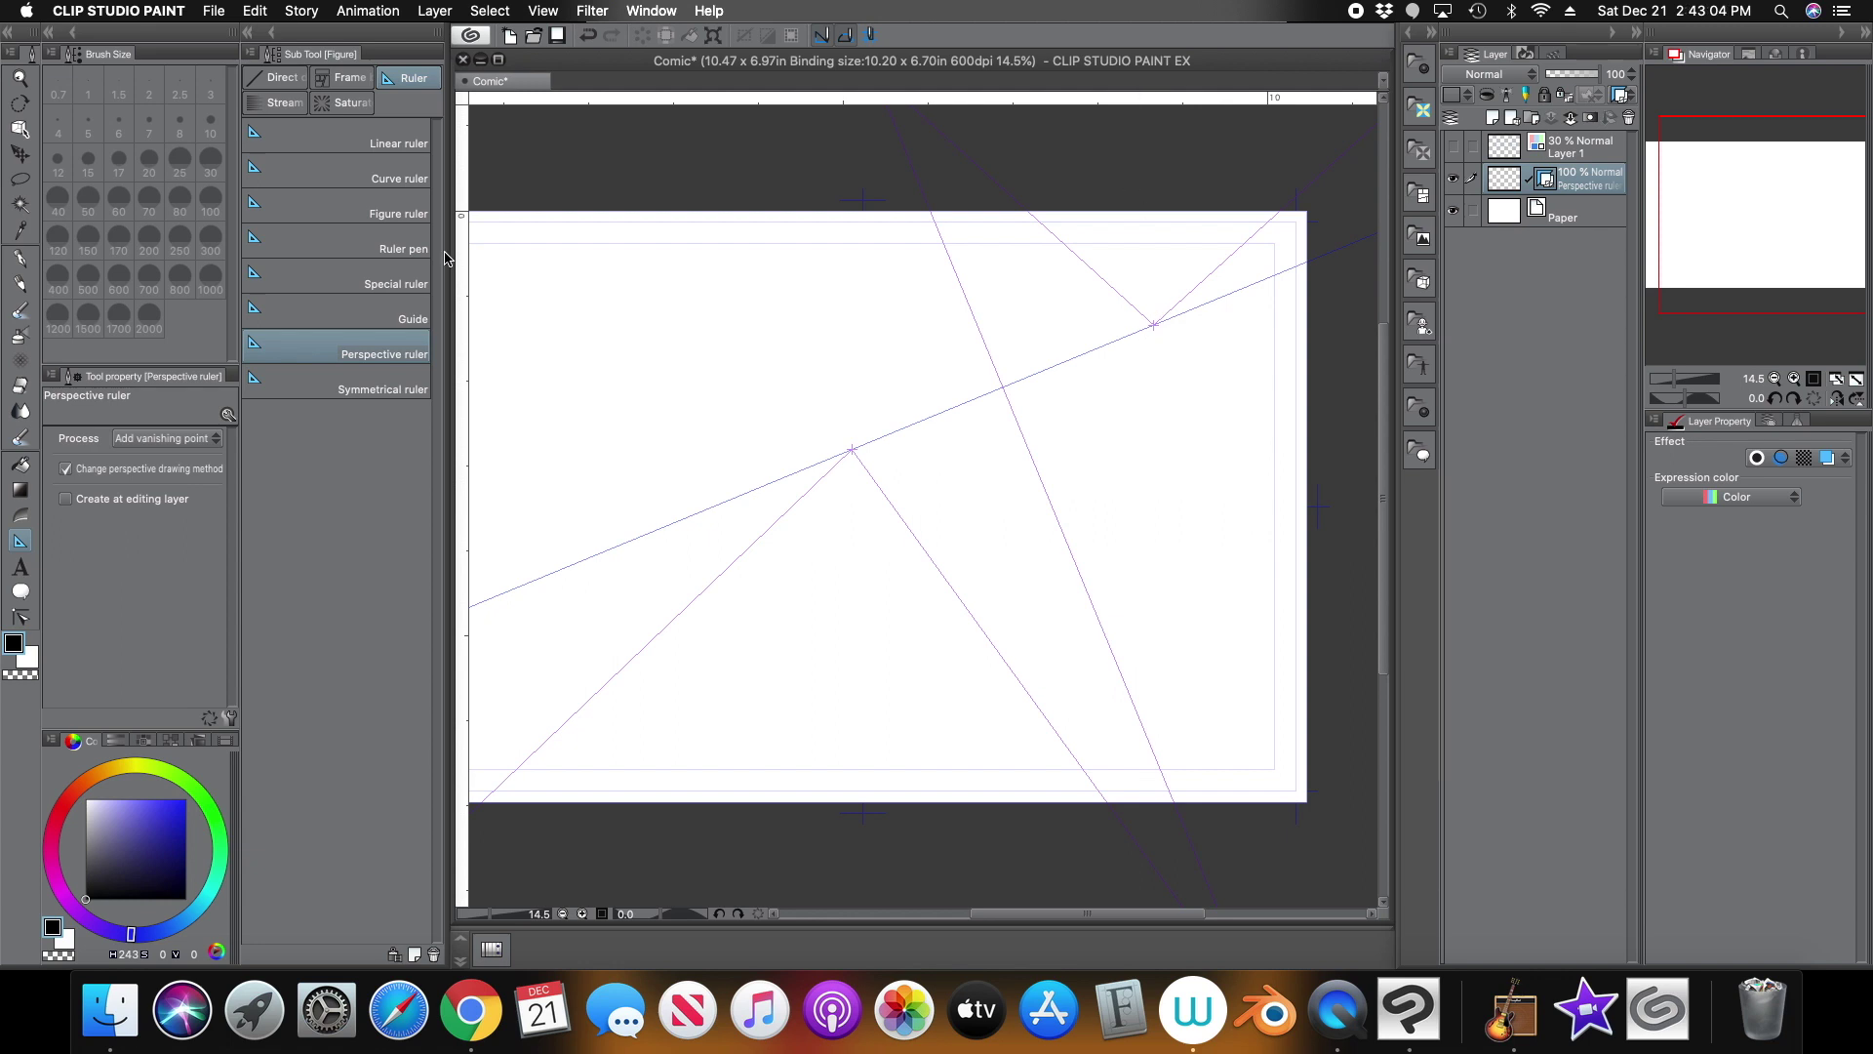
Bring the two-point ruler's eye level close to horizontal and spread its vanishing points toward opposite sides of the page
{"action": "left_click", "coordinate": [19, 129]}
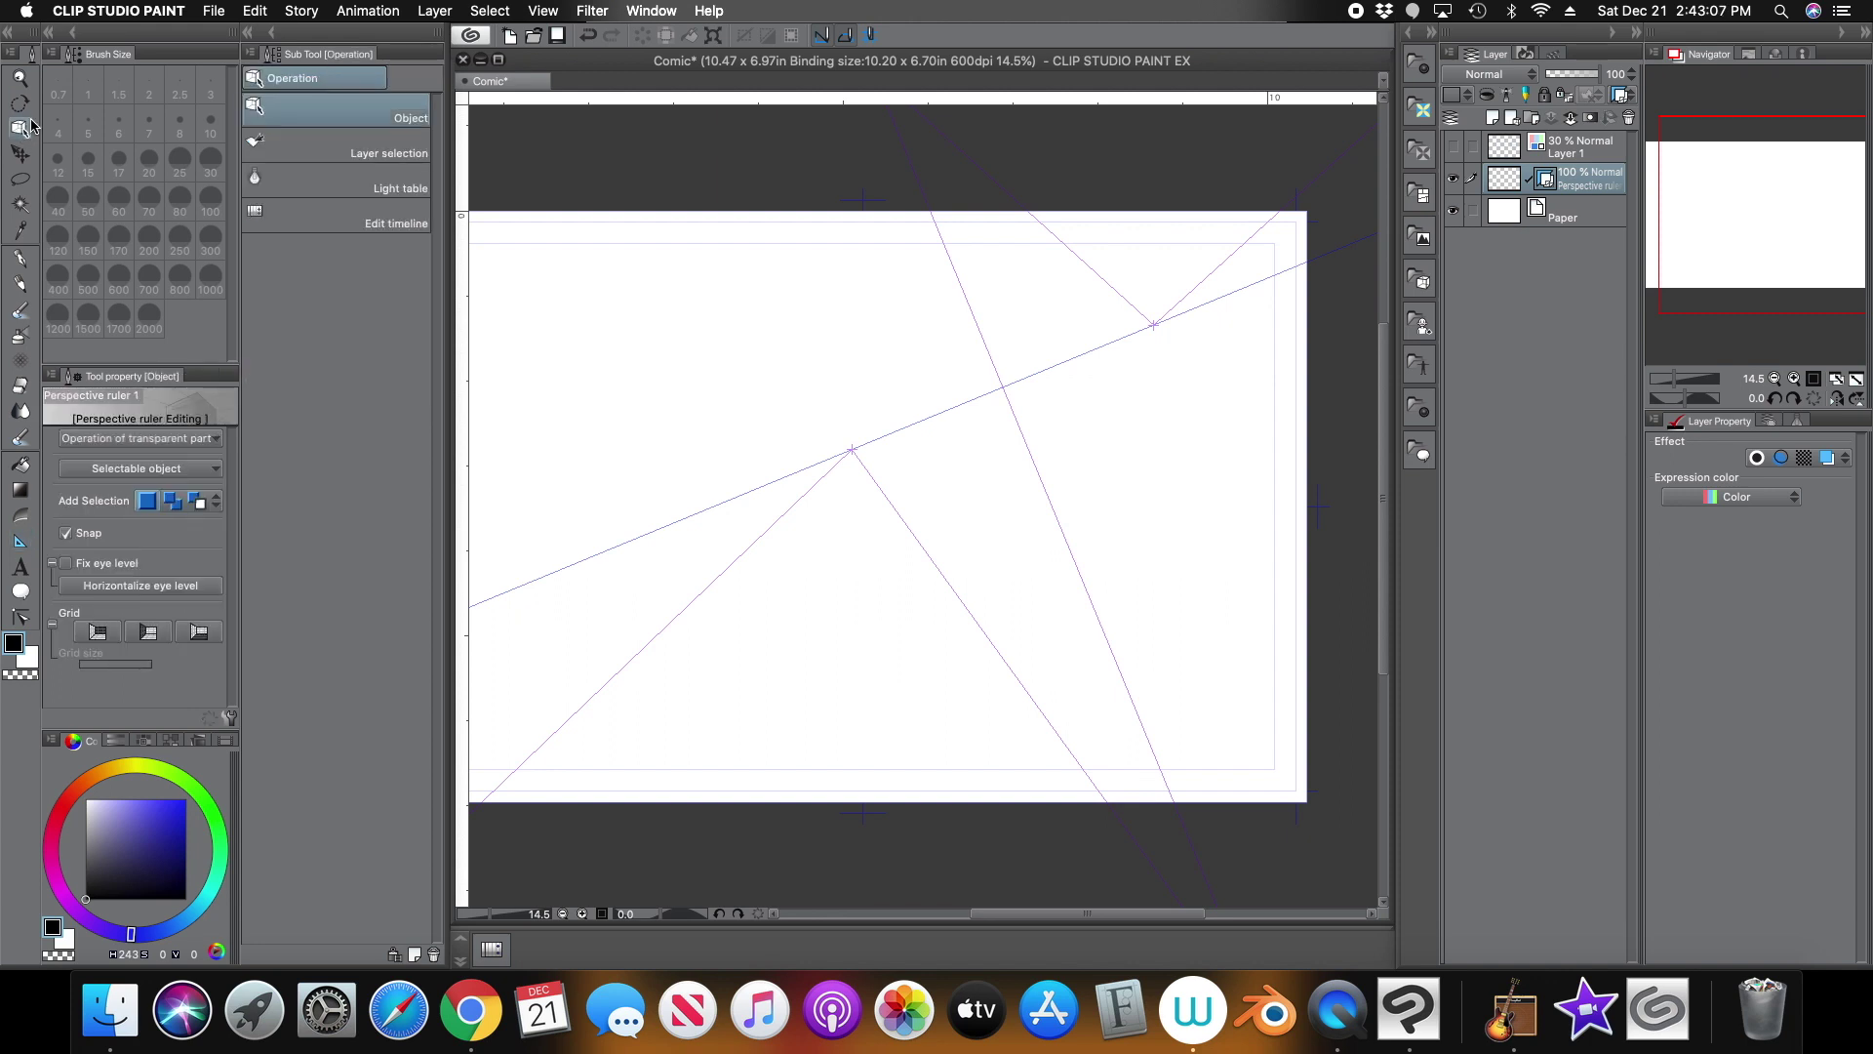
{"action": "left_click", "coordinate": [964, 406]}
{"action": "left_click_drag", "start_coordinate": [1004, 390], "coordinate": [898, 397]}
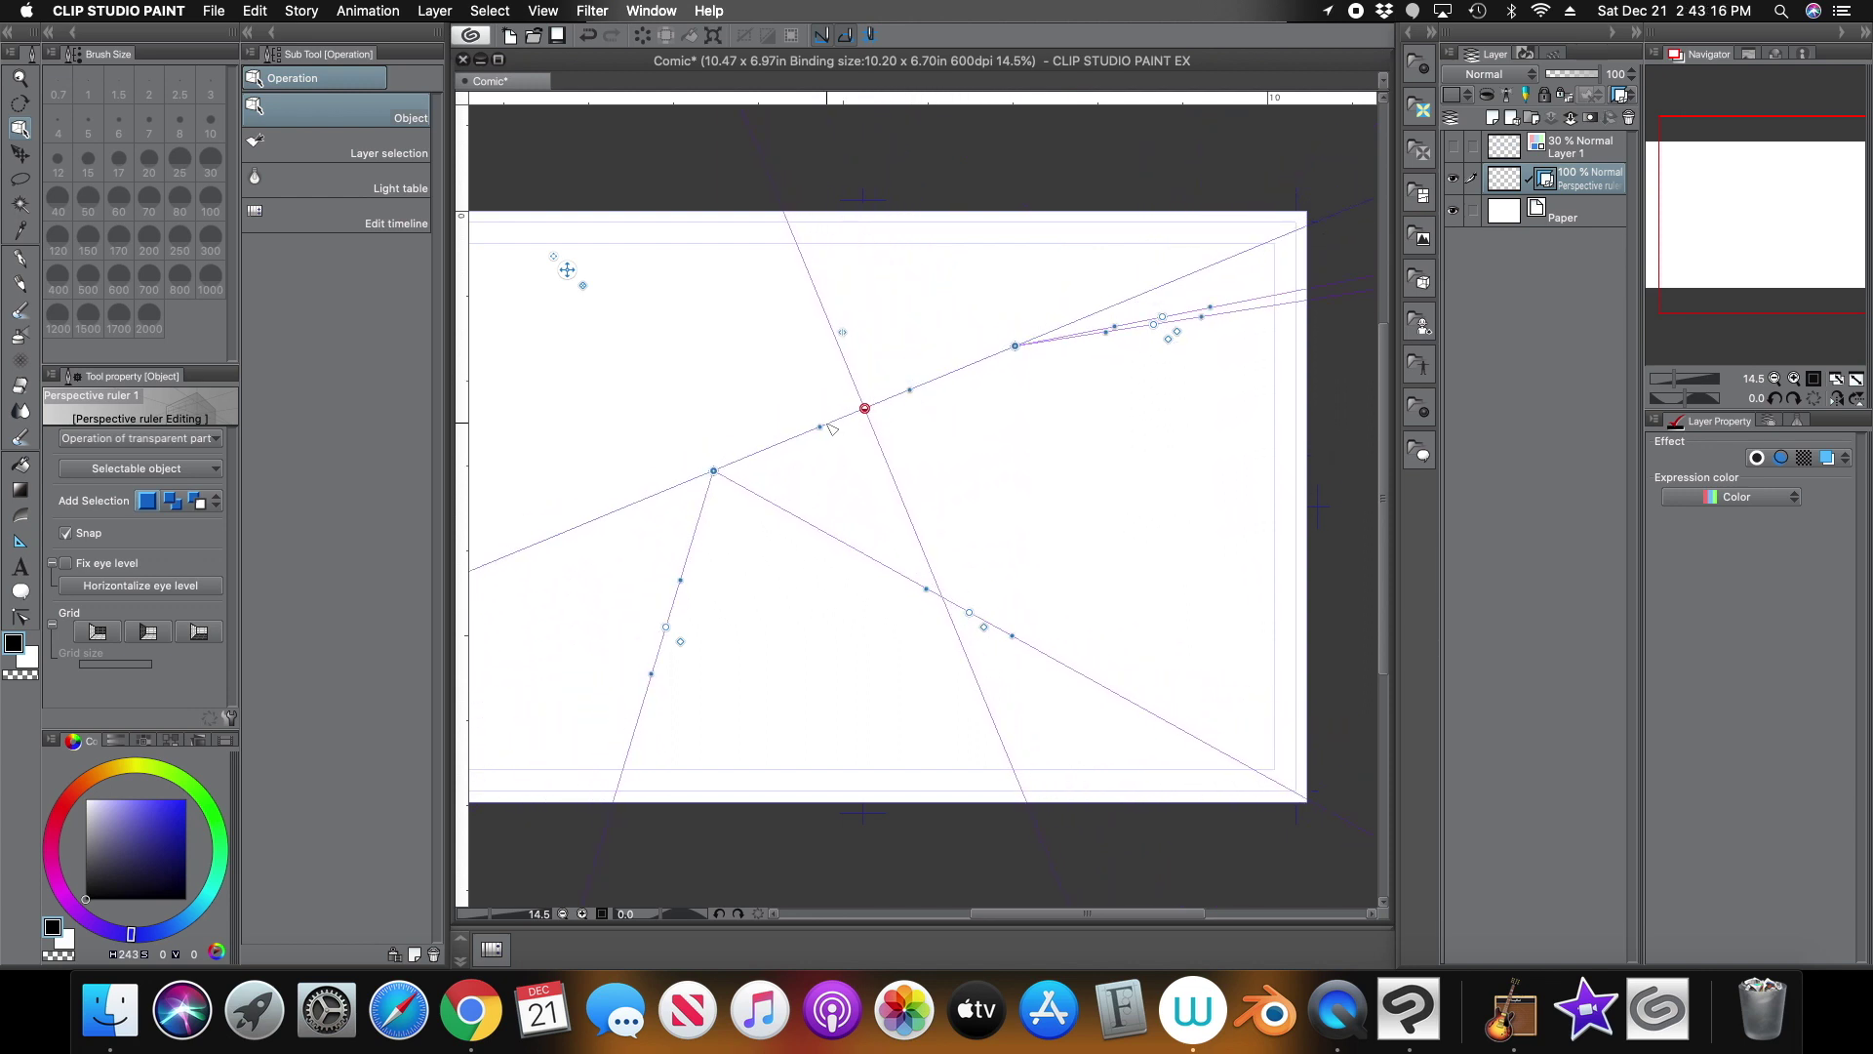
{"action": "left_click_drag", "start_coordinate": [914, 393], "coordinate": [896, 451]}
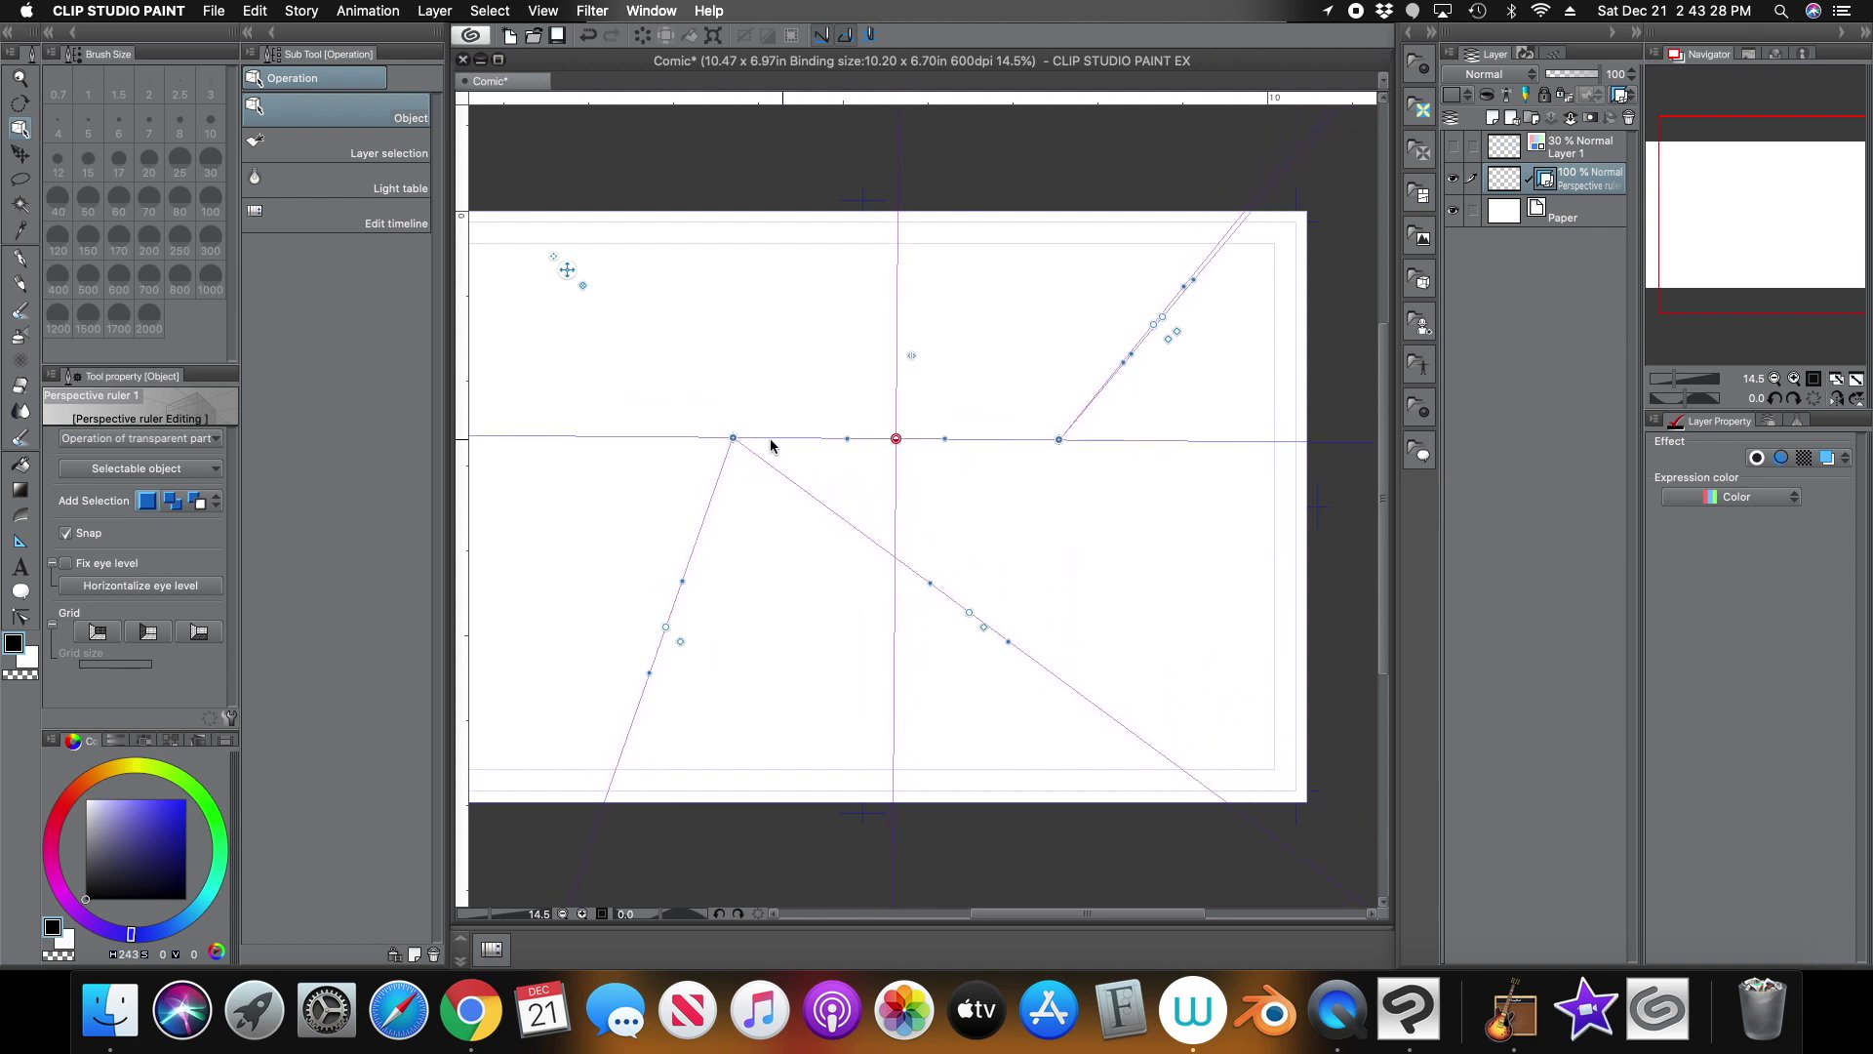
{"action": "left_click_drag", "start_coordinate": [732, 438], "coordinate": [588, 447]}
{"action": "left_click_drag", "start_coordinate": [1058, 439], "coordinate": [1212, 431]}
Angle the guides of both vanishing points down toward the middle of the page so they cross below the eye level
{"action": "left_click_drag", "start_coordinate": [1119, 376], "coordinate": [1170, 527]}
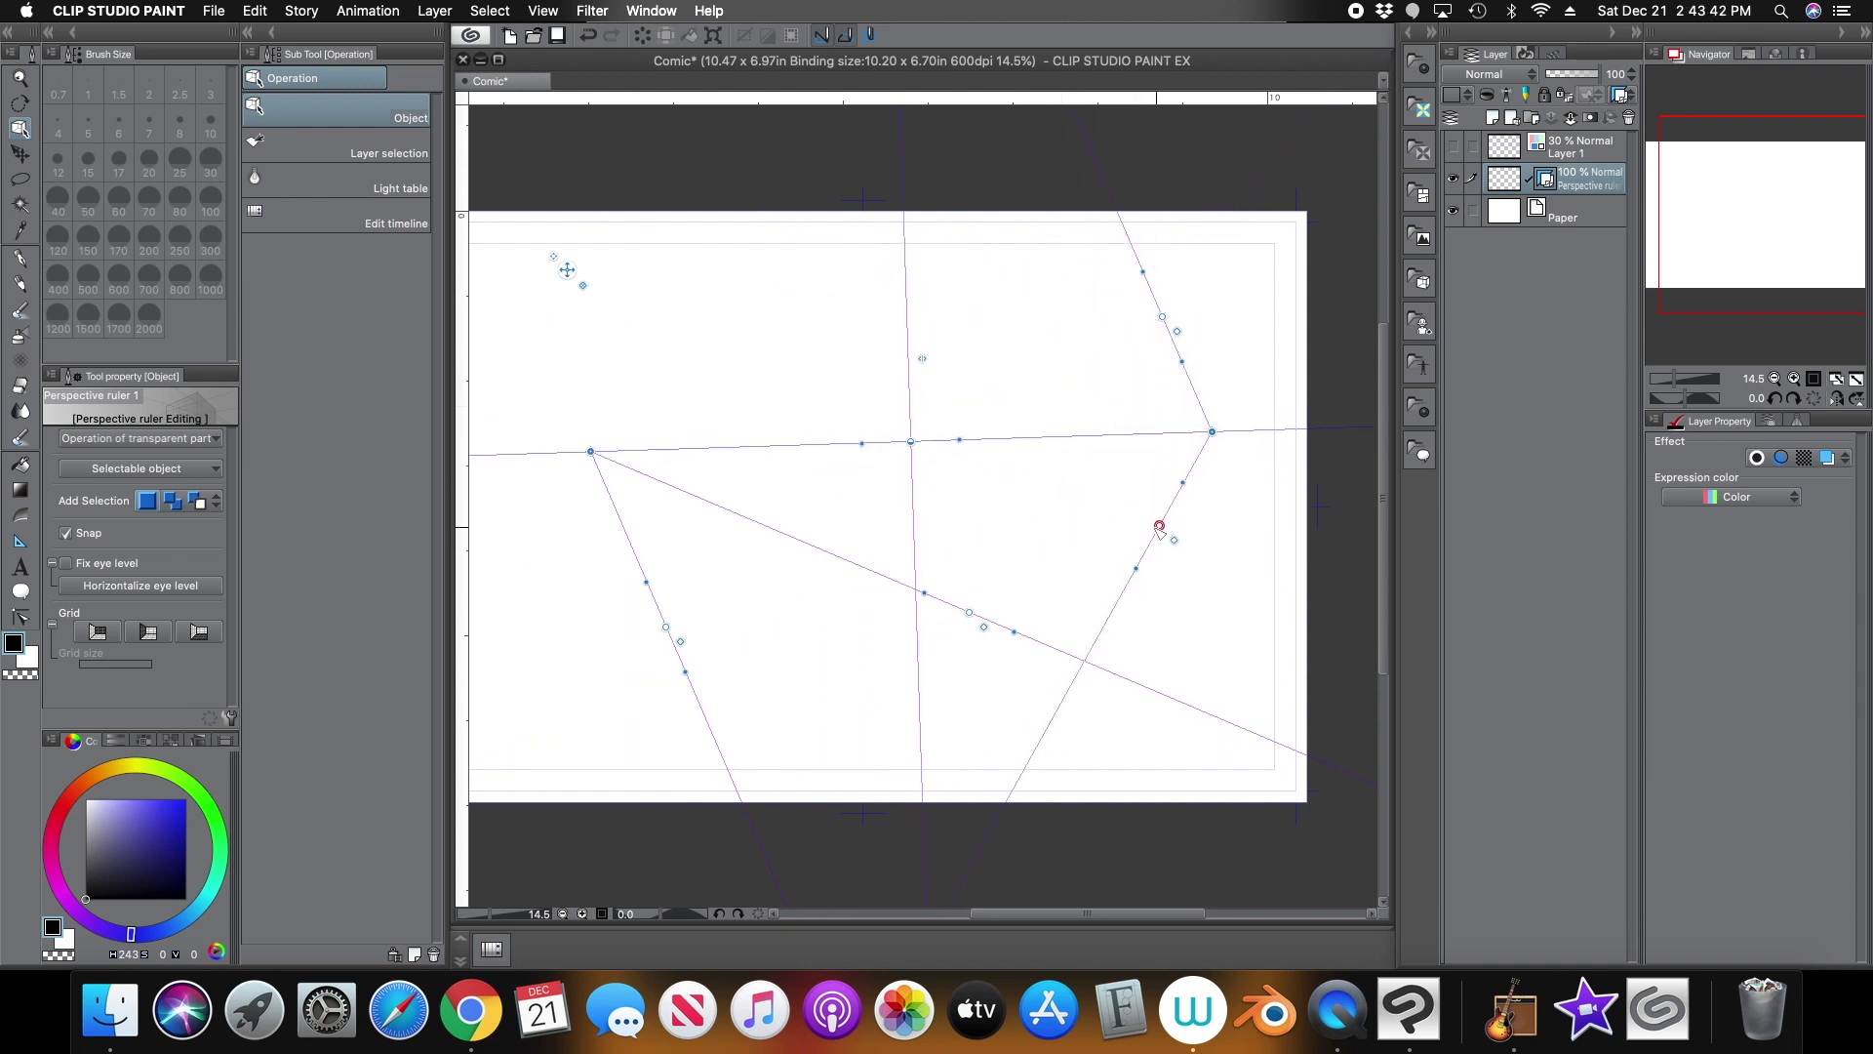
{"action": "left_click_drag", "start_coordinate": [1164, 317], "coordinate": [1050, 491]}
{"action": "left_click_drag", "start_coordinate": [1161, 527], "coordinate": [1072, 527]}
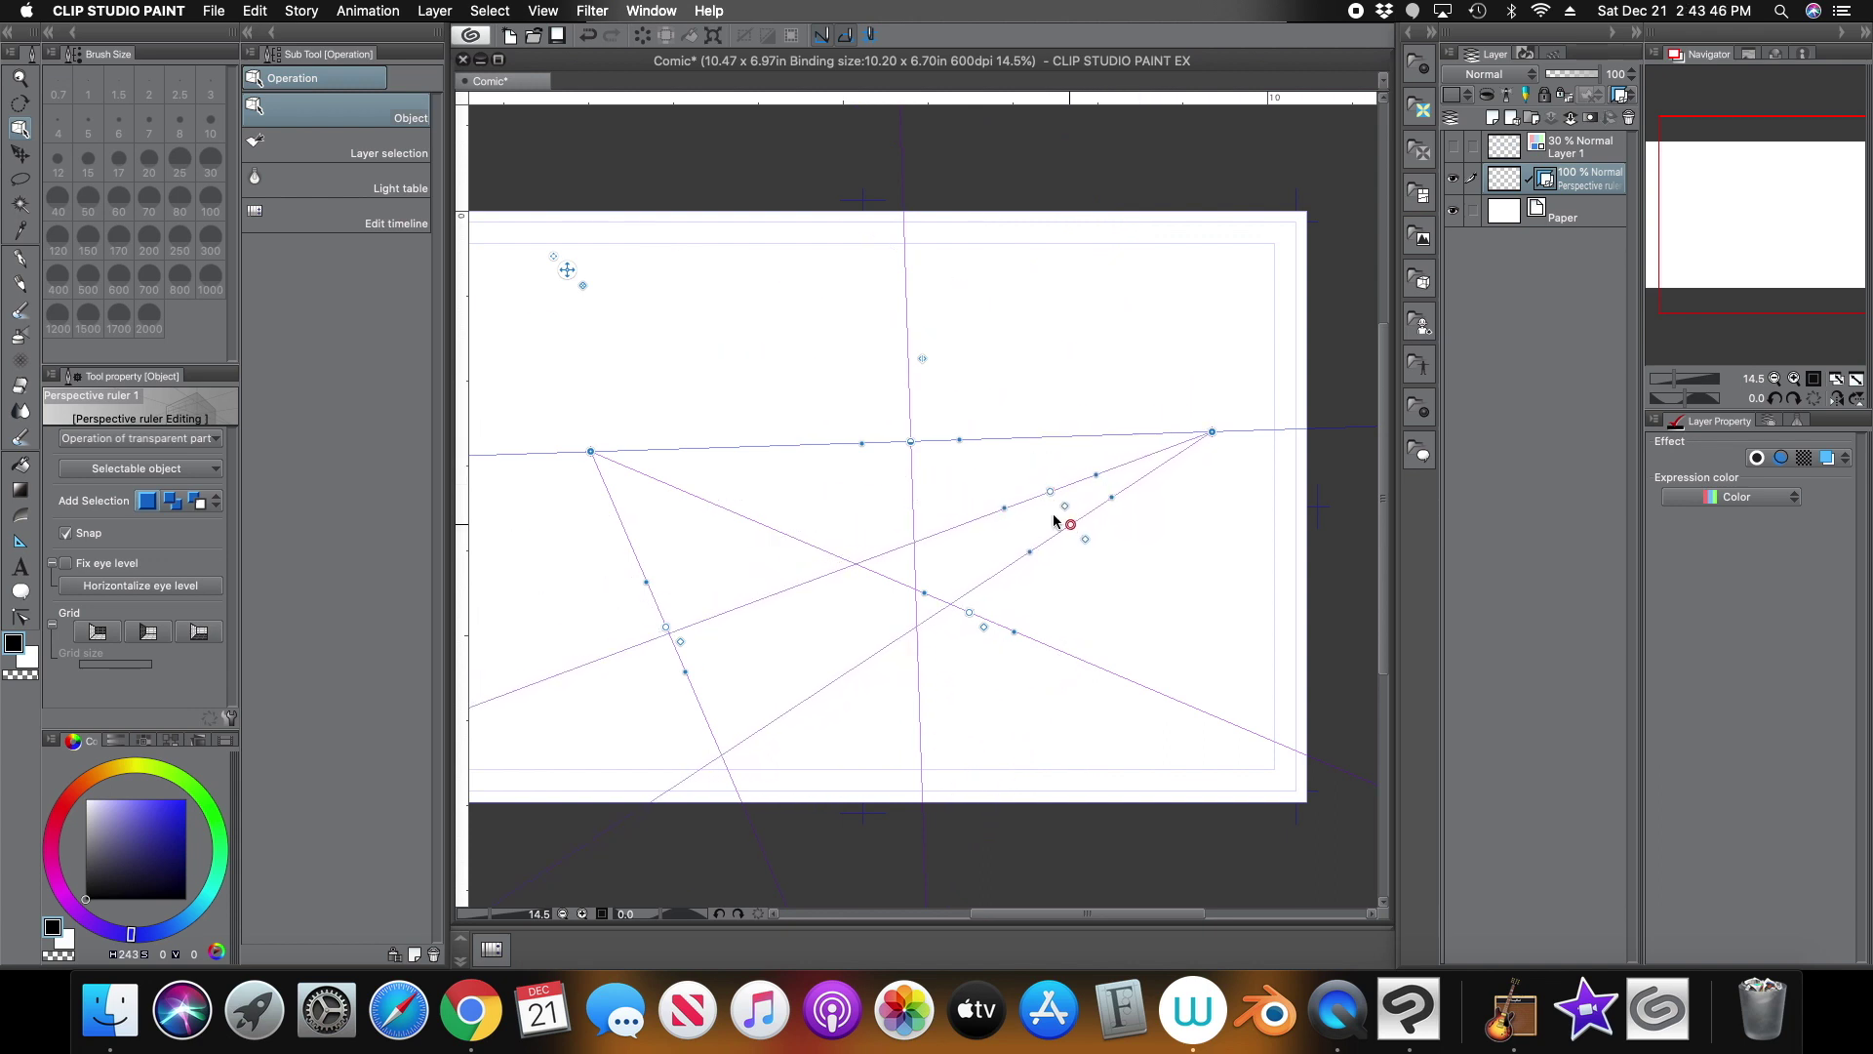
{"action": "left_click_drag", "start_coordinate": [670, 631], "coordinate": [733, 574]}
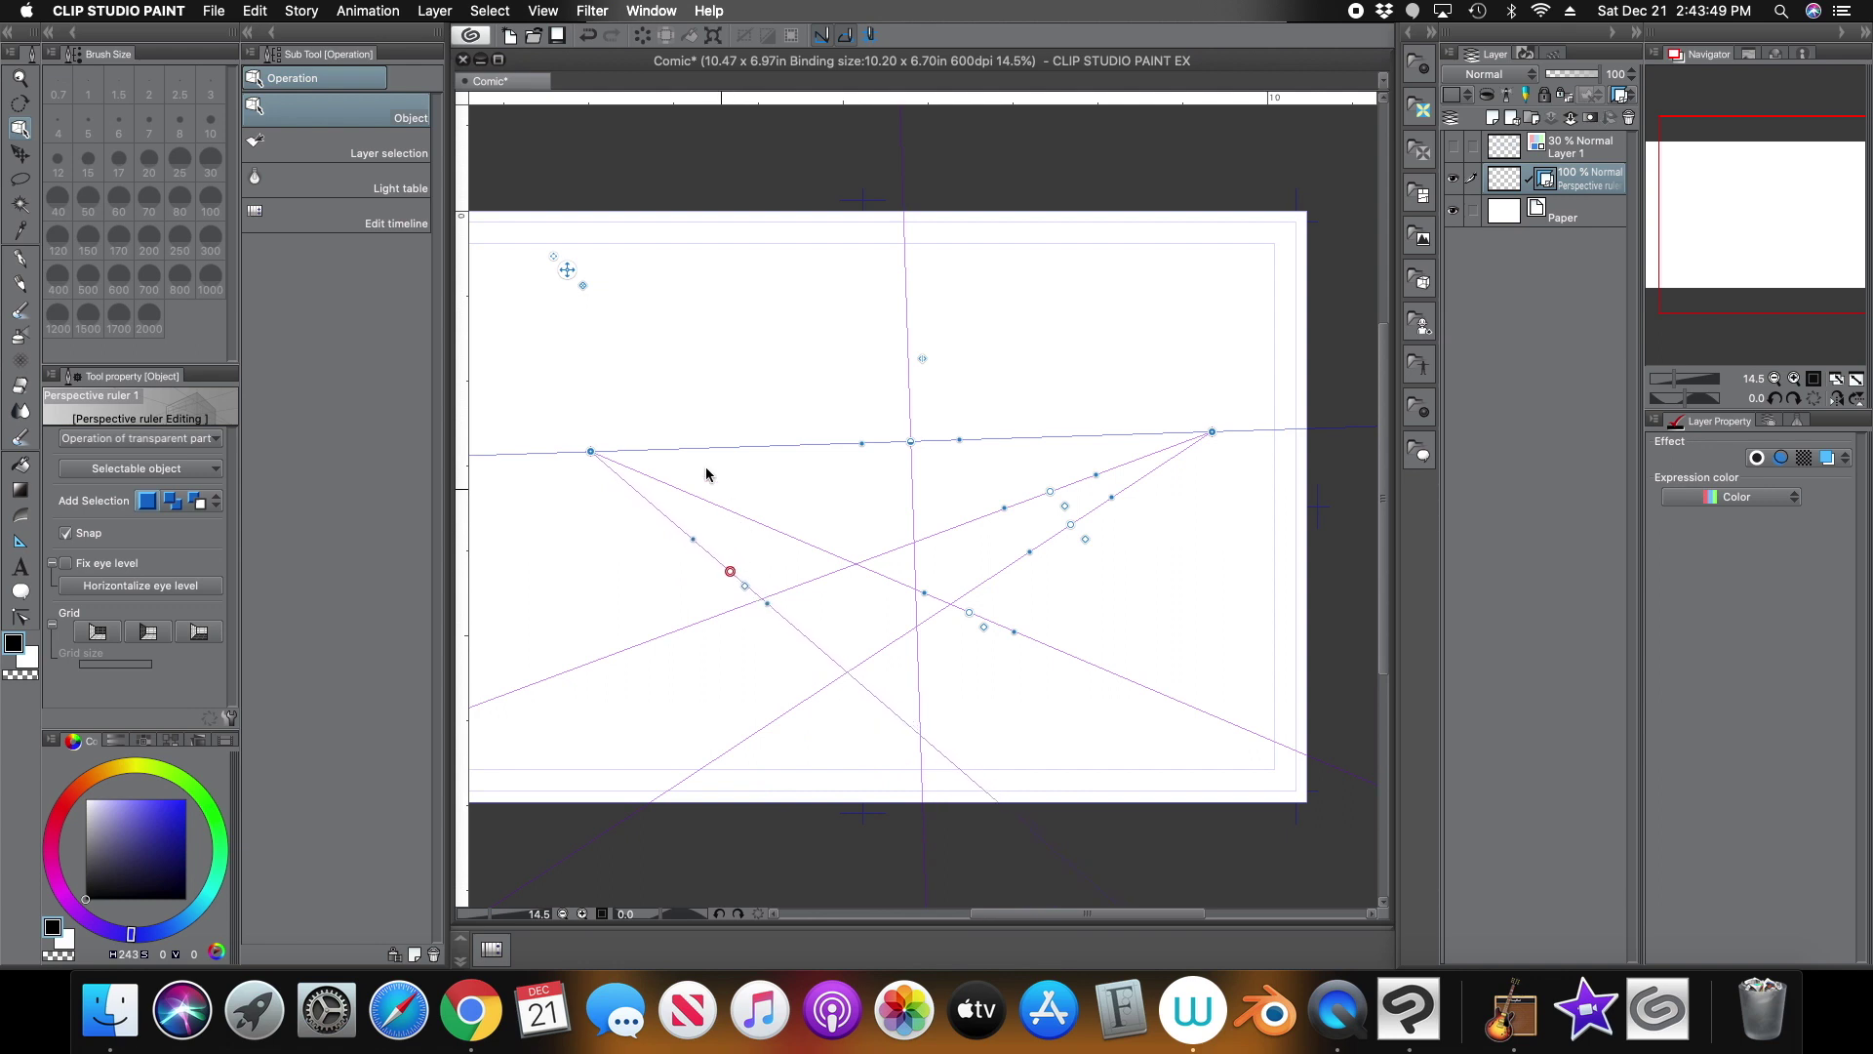
Draw four G-pen strokes converging on the right vanishing point, two below the eye level and two above
{"action": "left_click", "coordinate": [21, 256]}
{"action": "left_click_drag", "start_coordinate": [1018, 503], "coordinate": [1147, 457]}
{"action": "left_click_drag", "start_coordinate": [1034, 542], "coordinate": [1147, 474]}
{"action": "left_click_drag", "start_coordinate": [1049, 320], "coordinate": [1180, 409]}
{"action": "left_click_drag", "start_coordinate": [1093, 299], "coordinate": [1190, 406]}
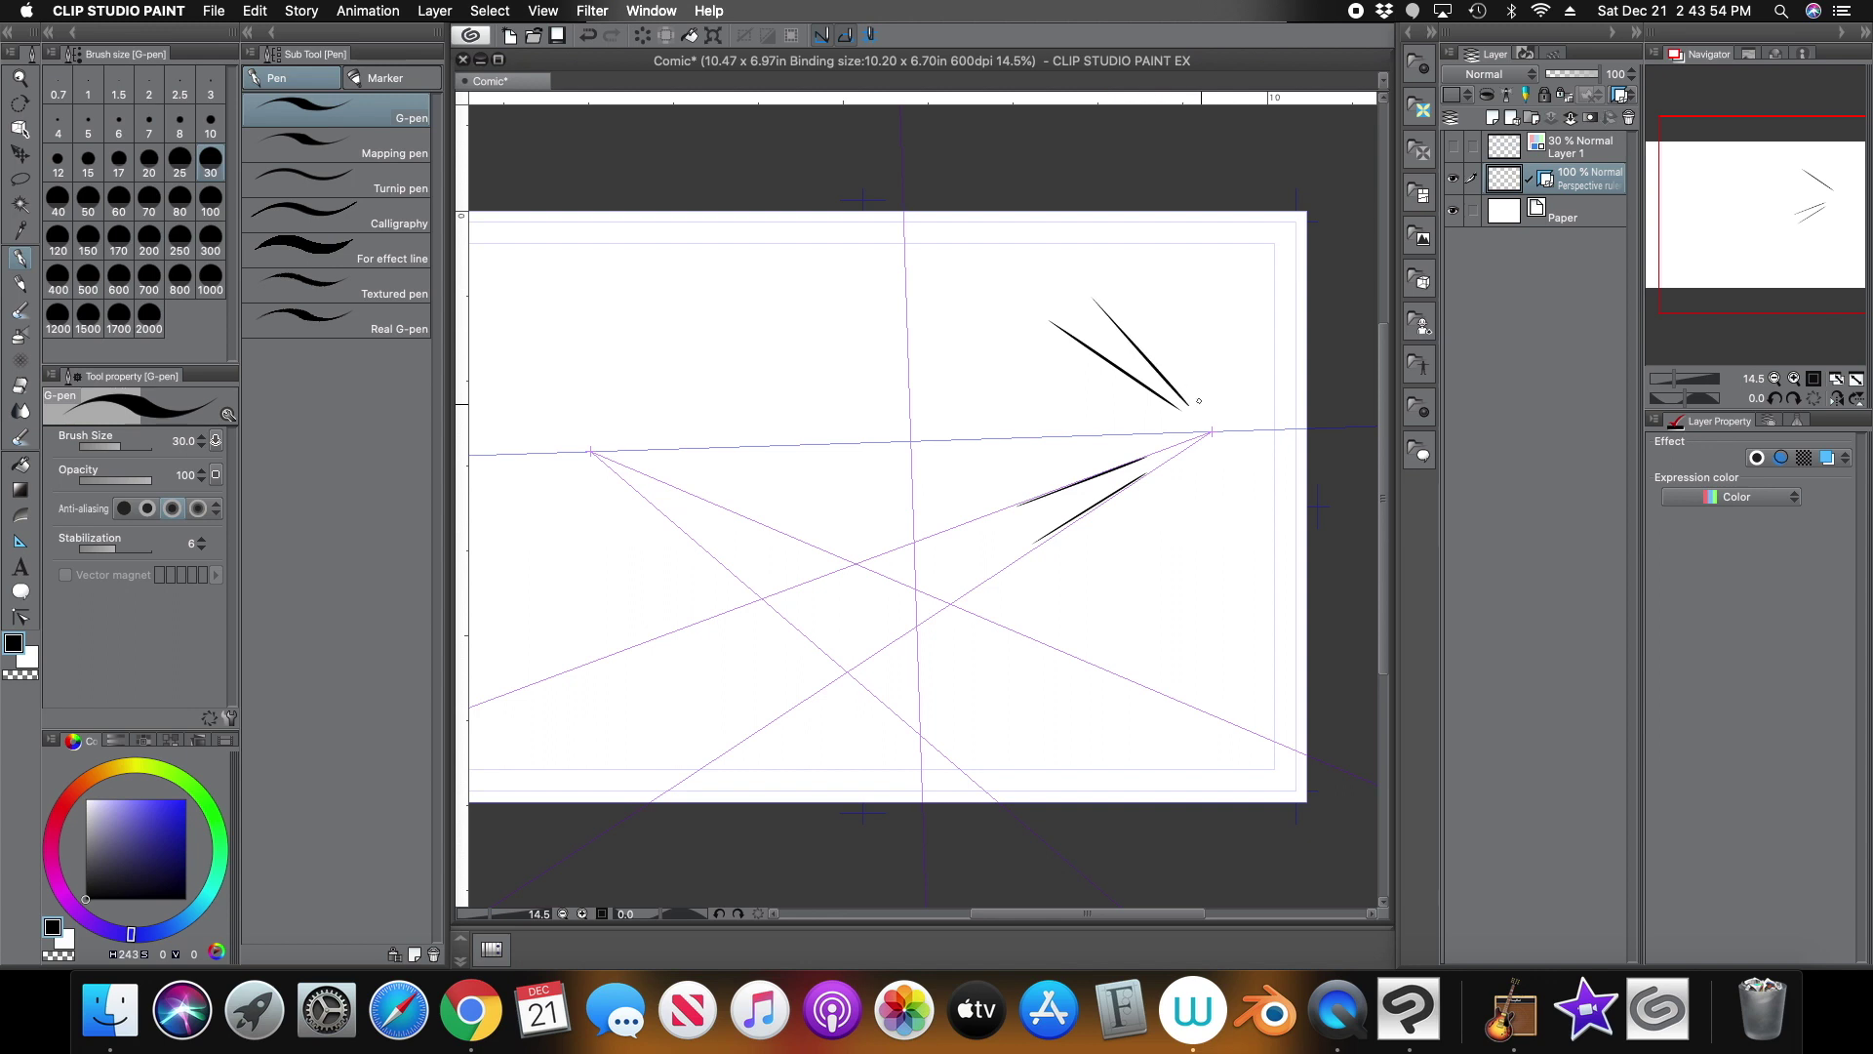
Shift the upper guide of the right vanishing point and delete the perspective ruler, keeping the pen strokes
{"action": "left_click", "coordinate": [26, 132]}
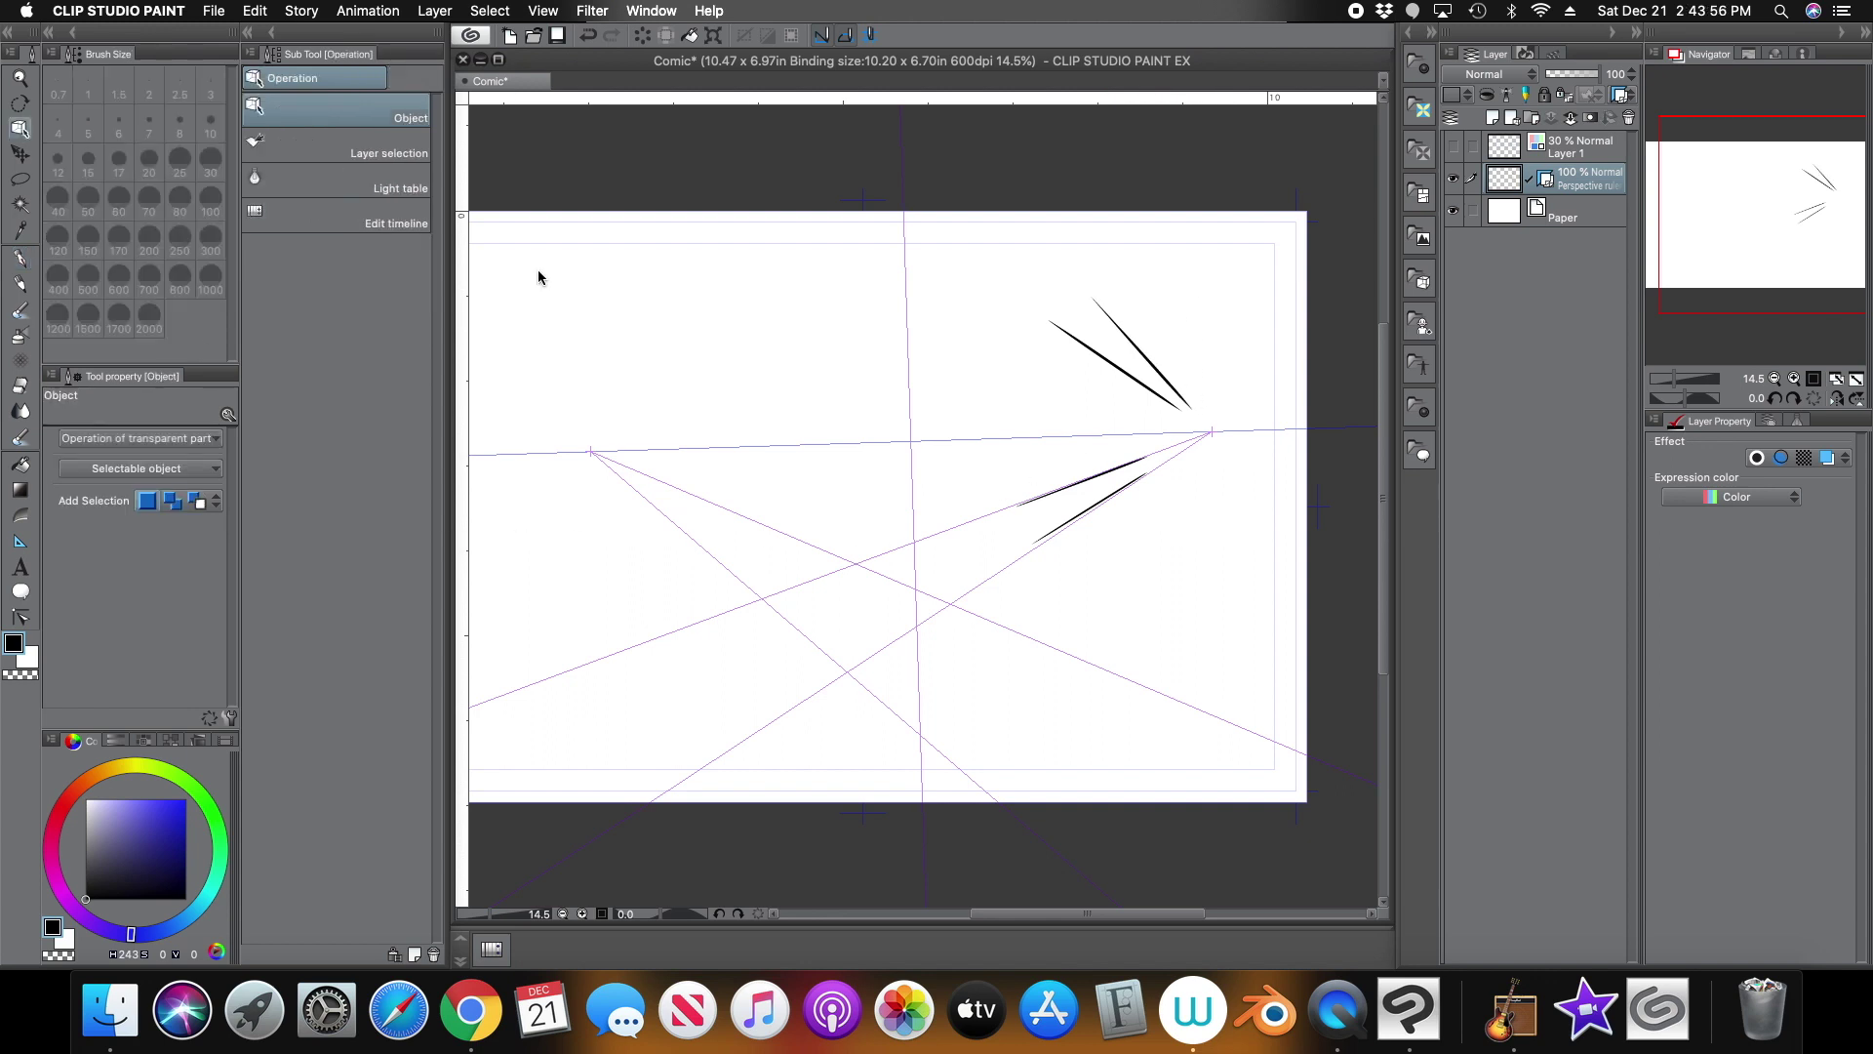
{"action": "left_click", "coordinate": [1087, 511]}
{"action": "mouse_move", "coordinate": [1051, 495]}
{"action": "left_mouse_down"}
{"action": "mouse_move", "coordinate": [1082, 410]}
{"action": "mouse_move", "coordinate": [1166, 373]}
{"action": "mouse_move", "coordinate": [1156, 337]}
{"action": "mouse_move", "coordinate": [1010, 512]}
{"action": "mouse_move", "coordinate": [987, 502]}
{"action": "left_mouse_up"}
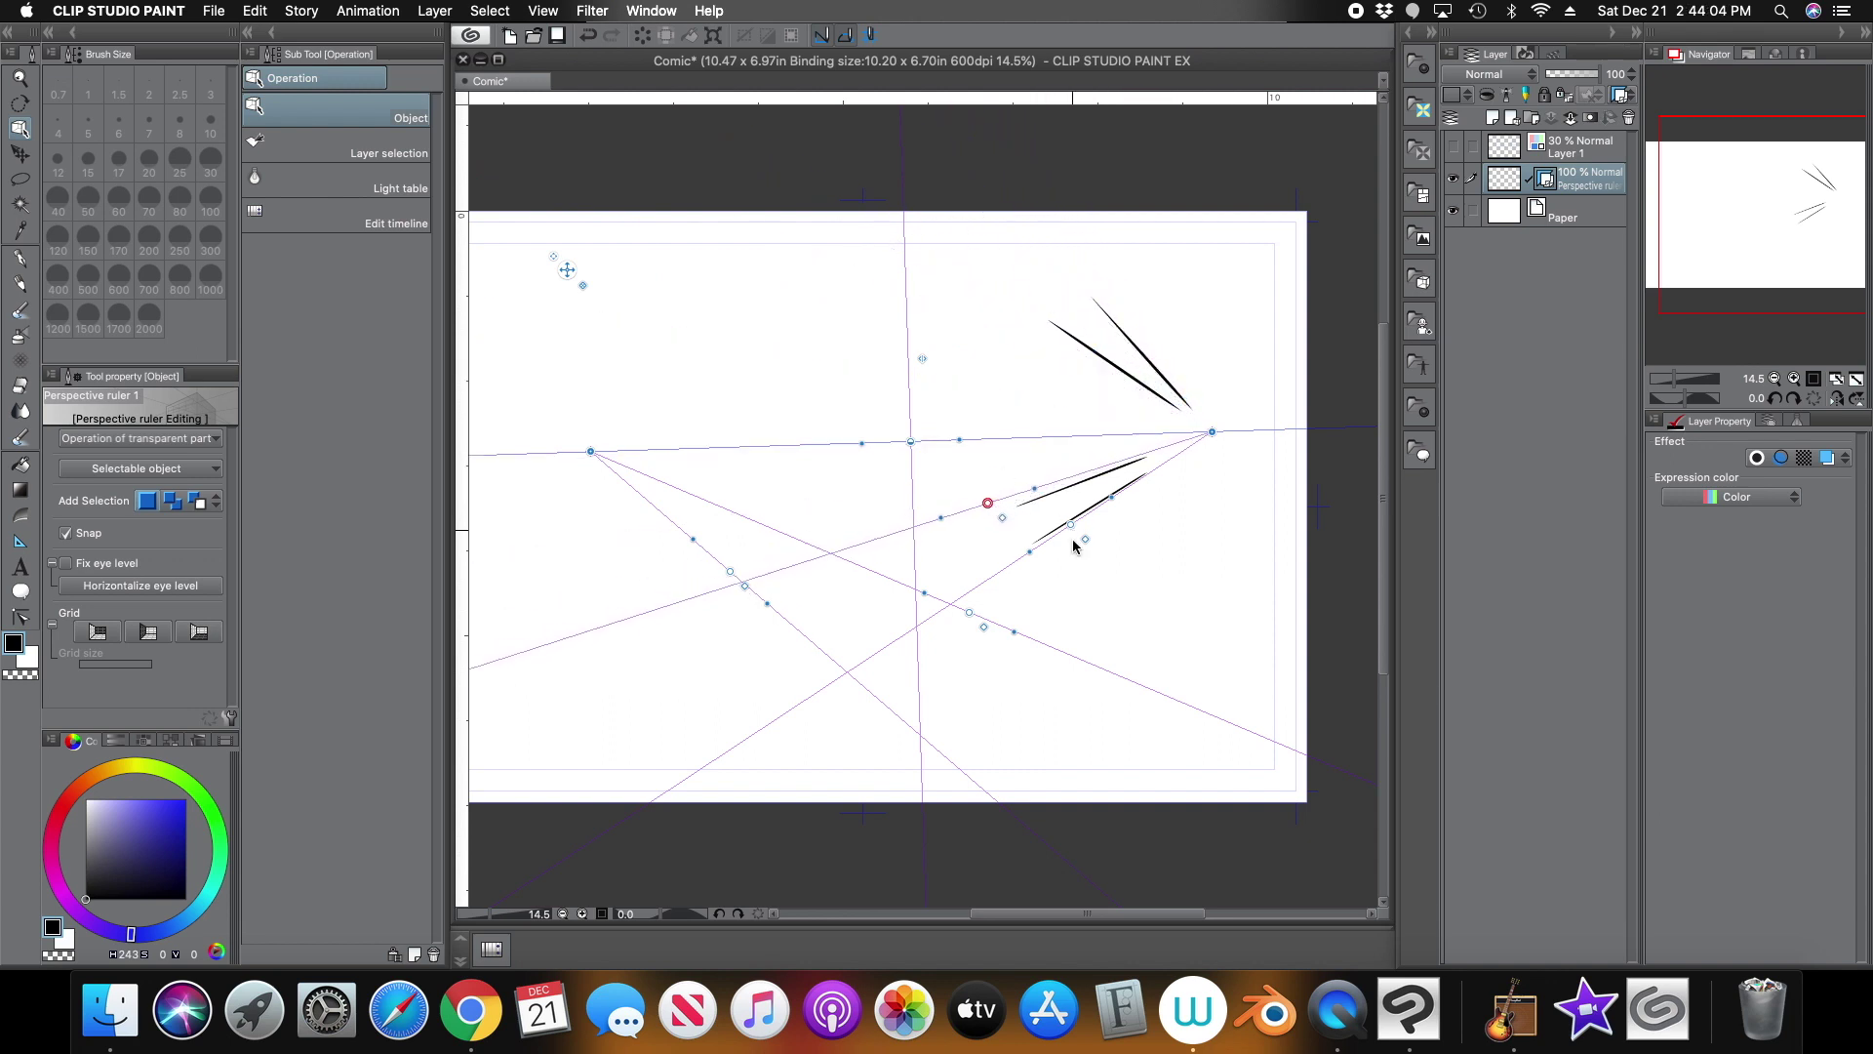
{"action": "left_click", "coordinate": [689, 37]}
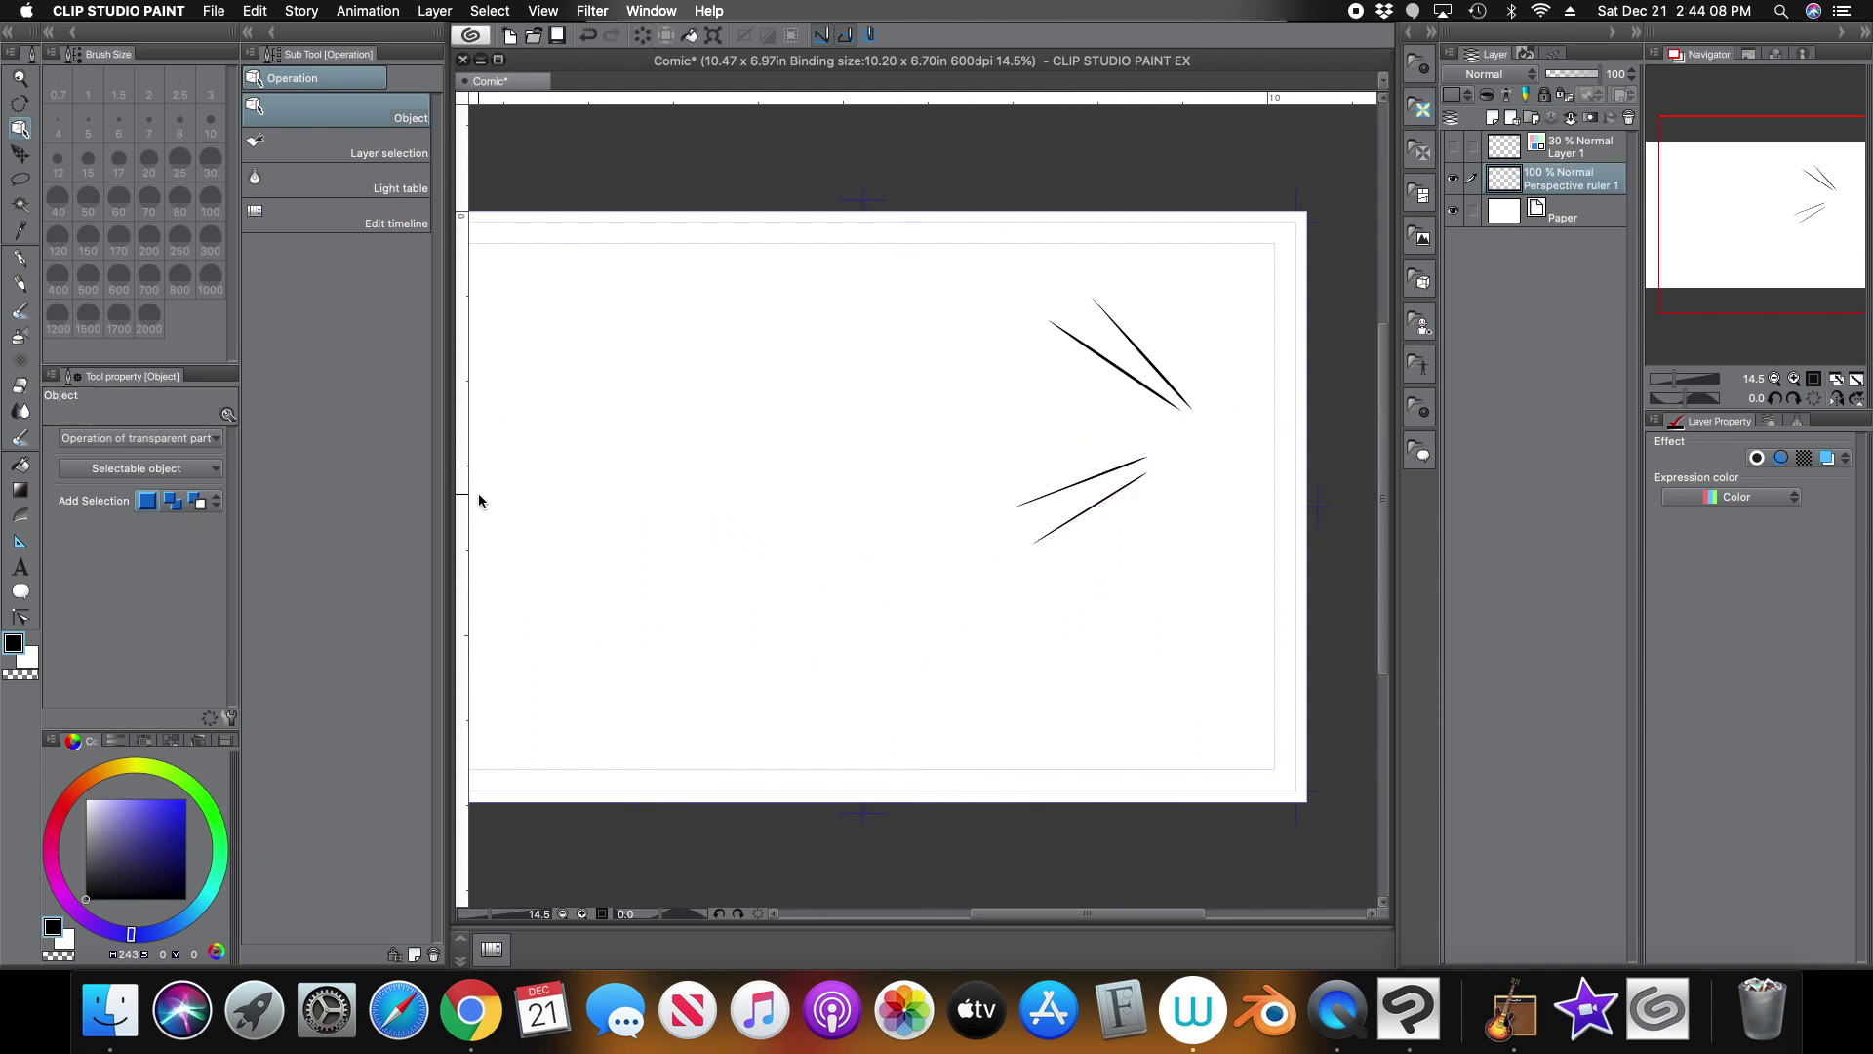
Restore the deleted two-point perspective ruler for editing and clear the pen strokes from its layer
{"action": "left_click", "coordinate": [588, 37]}
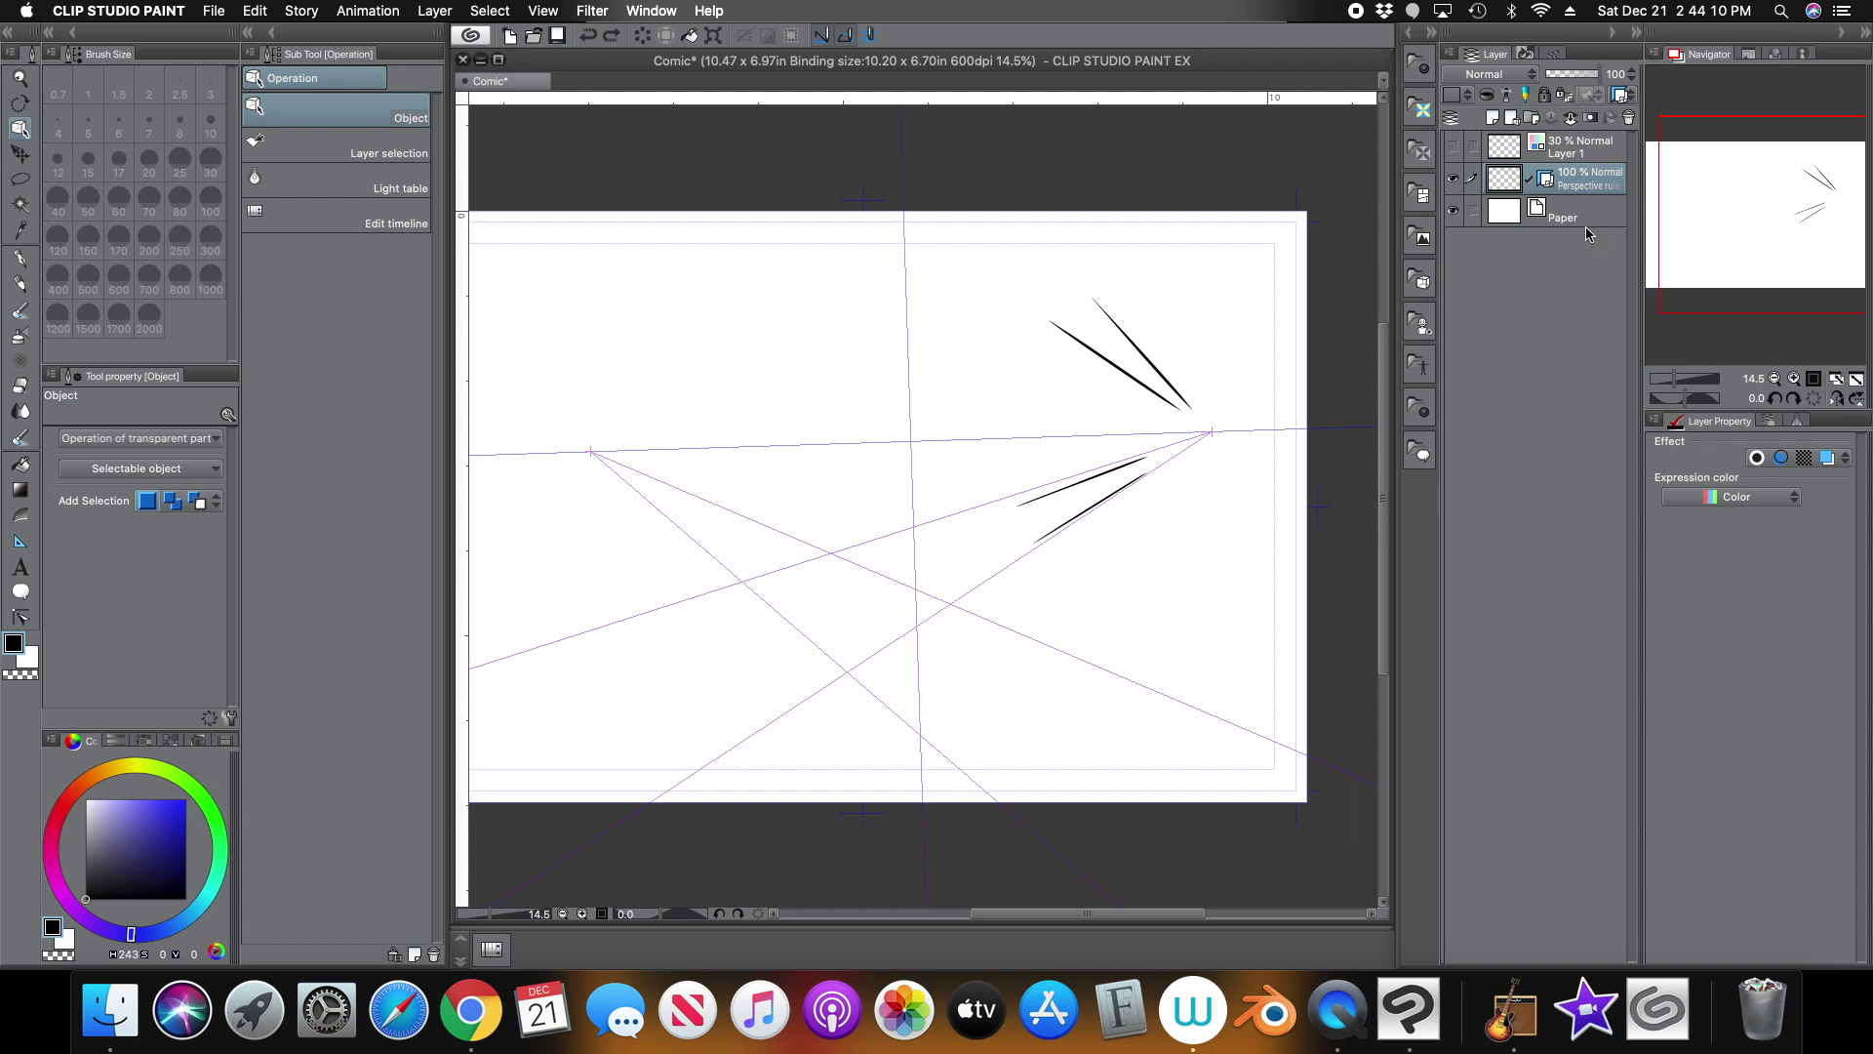
{"action": "left_click", "coordinate": [666, 37]}
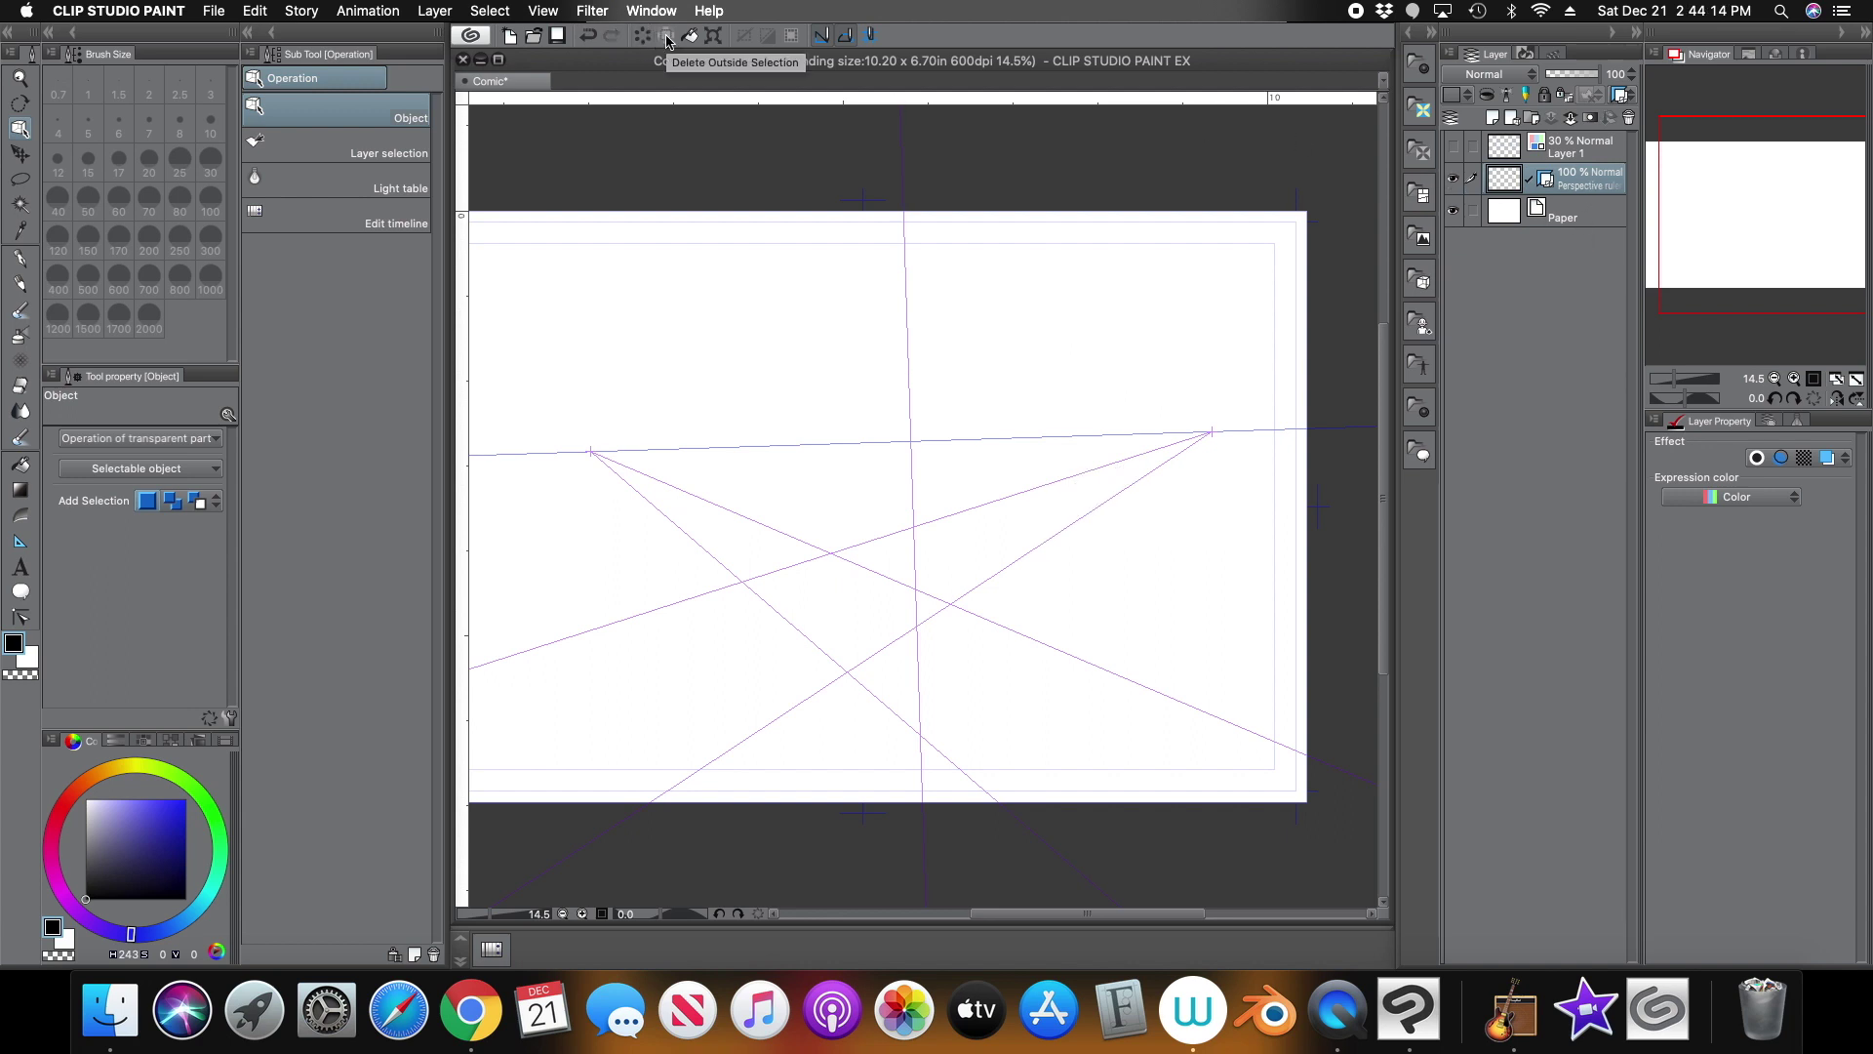
{"action": "left_click", "coordinate": [990, 436]}
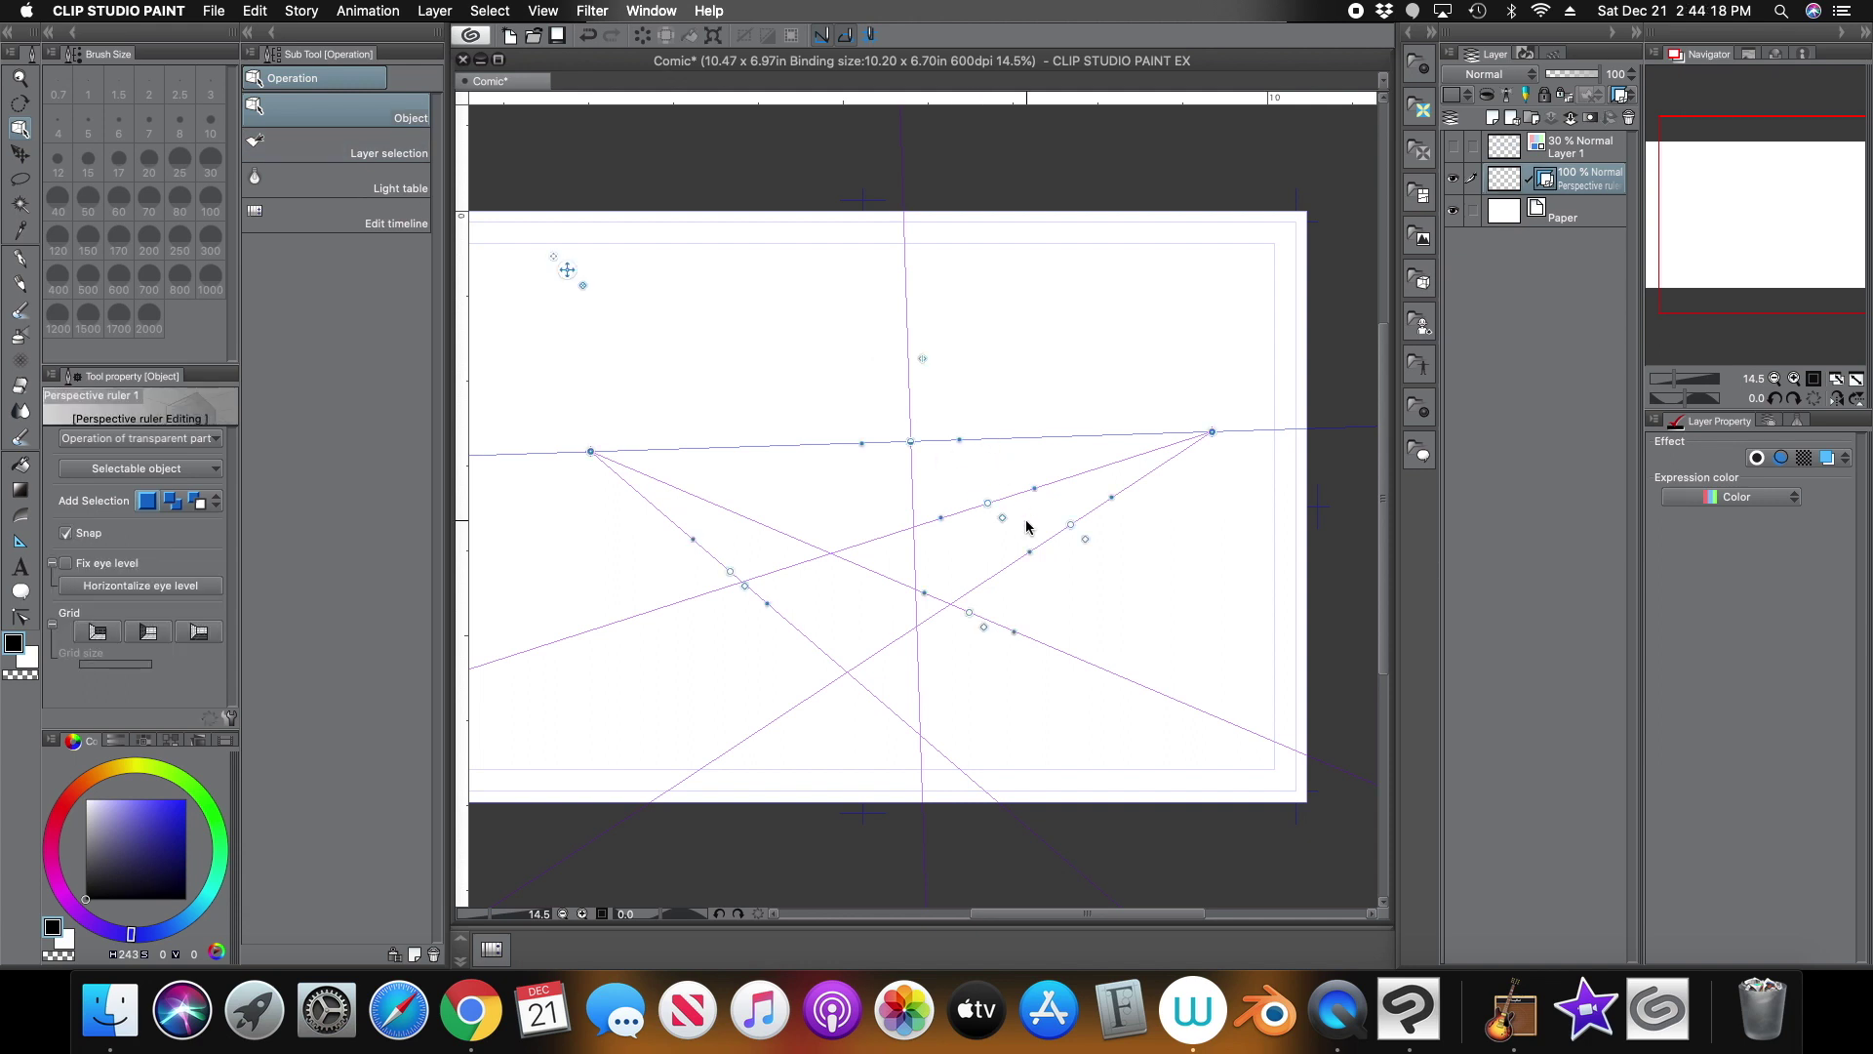
Tilt the ruler's eye level around its center point and bring it back to exactly horizontal
{"action": "left_click_drag", "start_coordinate": [867, 456], "coordinate": [898, 452]}
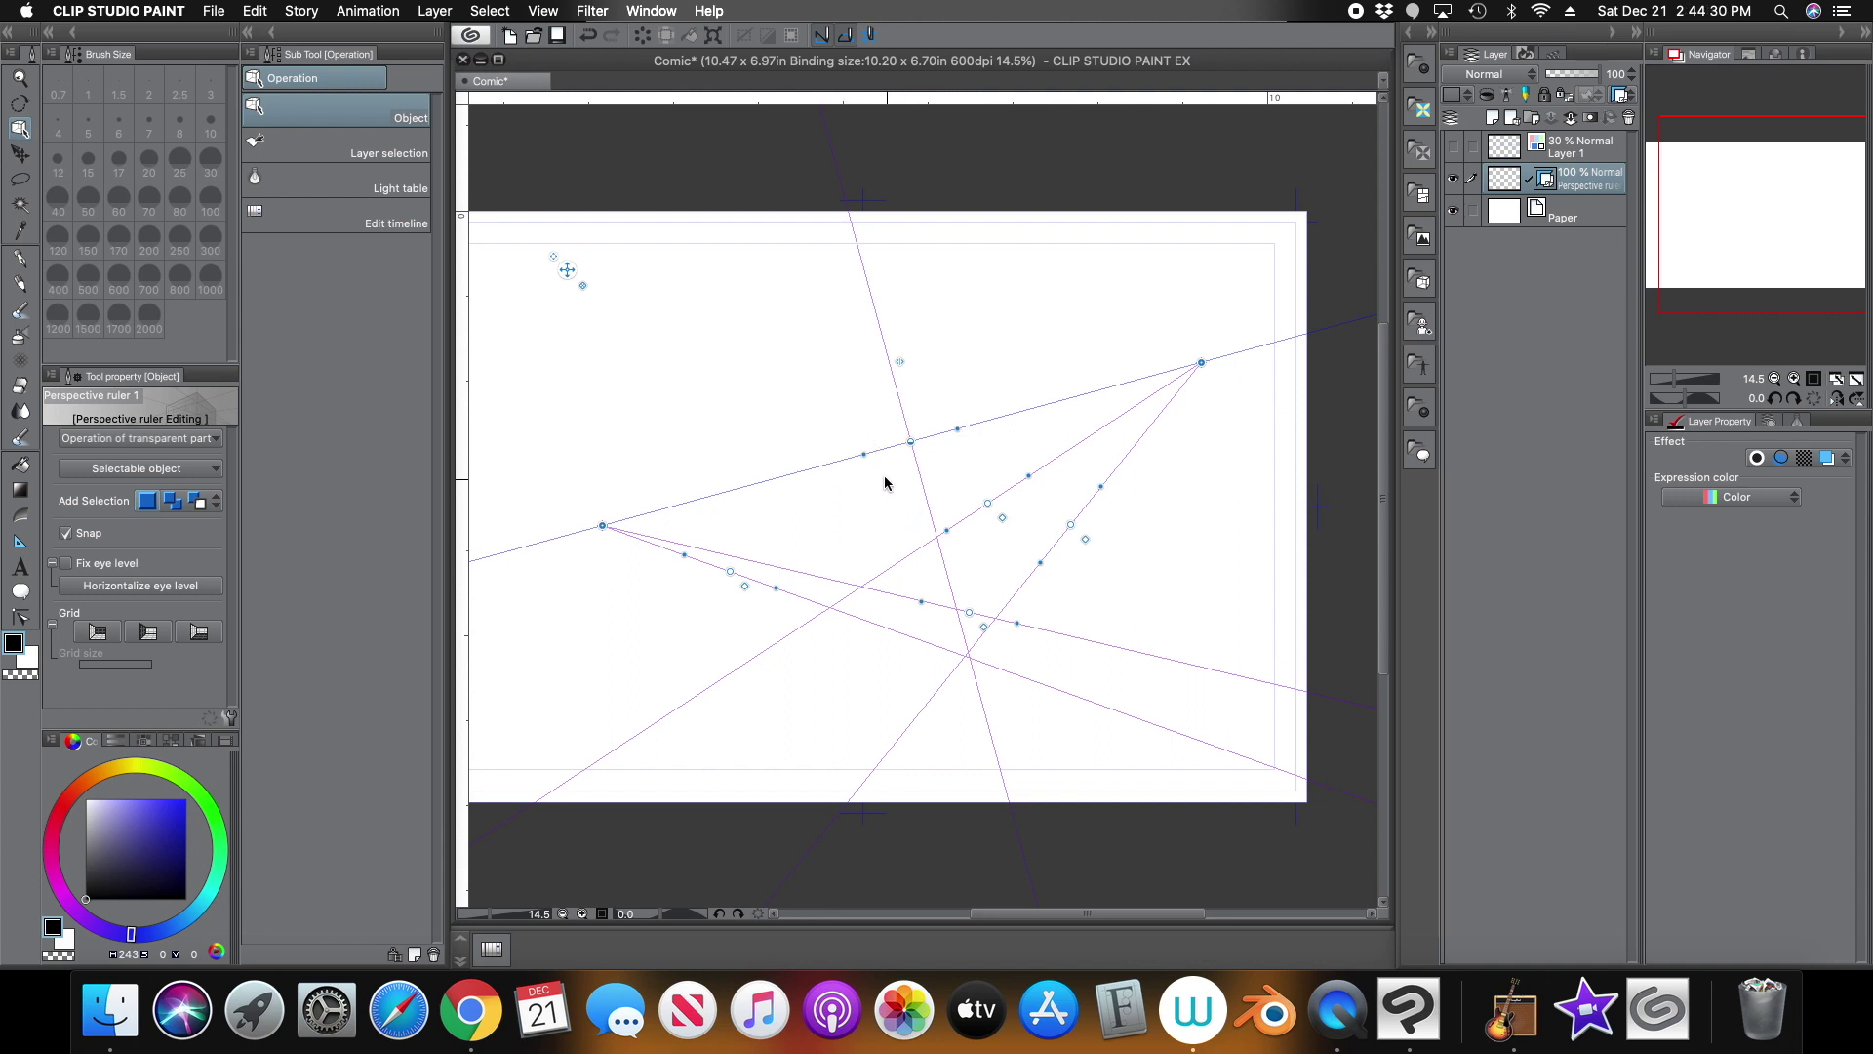
{"action": "key", "text": "shift"}
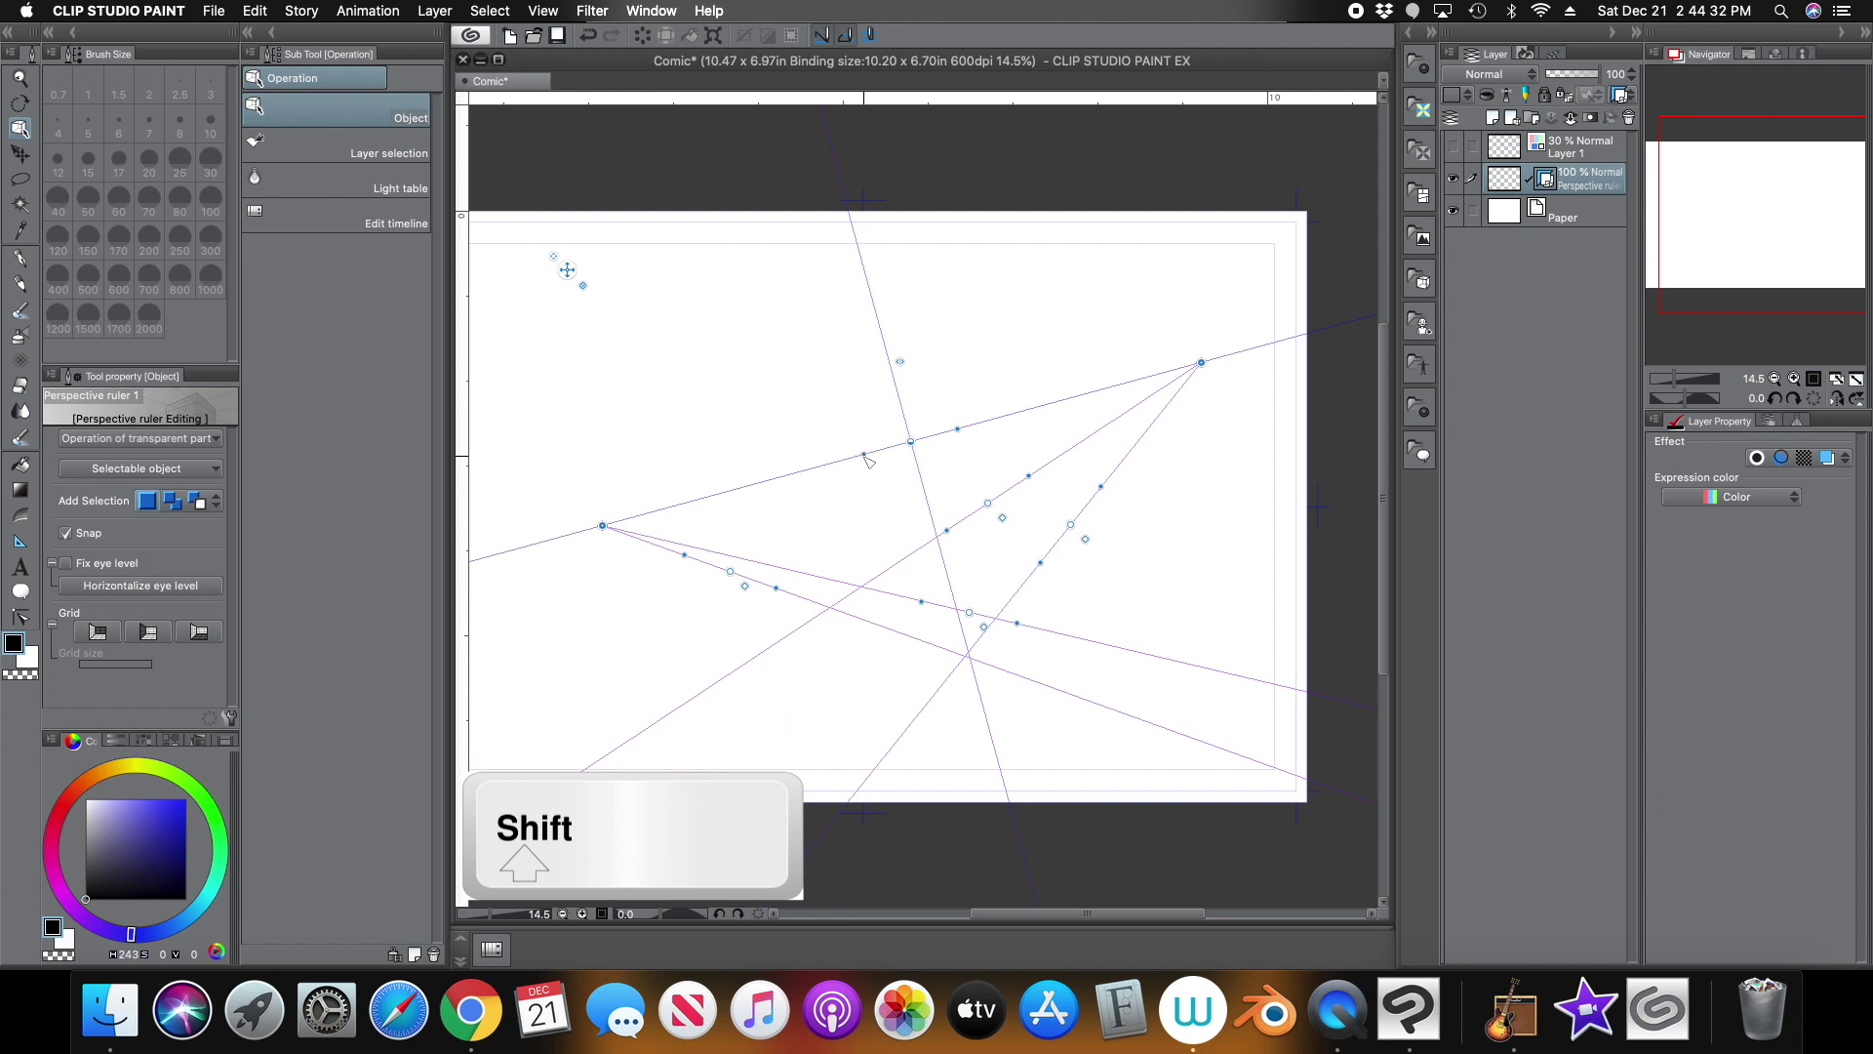
{"action": "mouse_move", "coordinate": [866, 456]}
{"action": "left_mouse_down"}
{"action": "mouse_move", "coordinate": [873, 417]}
{"action": "mouse_move", "coordinate": [868, 476]}
{"action": "mouse_move", "coordinate": [859, 454]}
{"action": "left_mouse_up"}
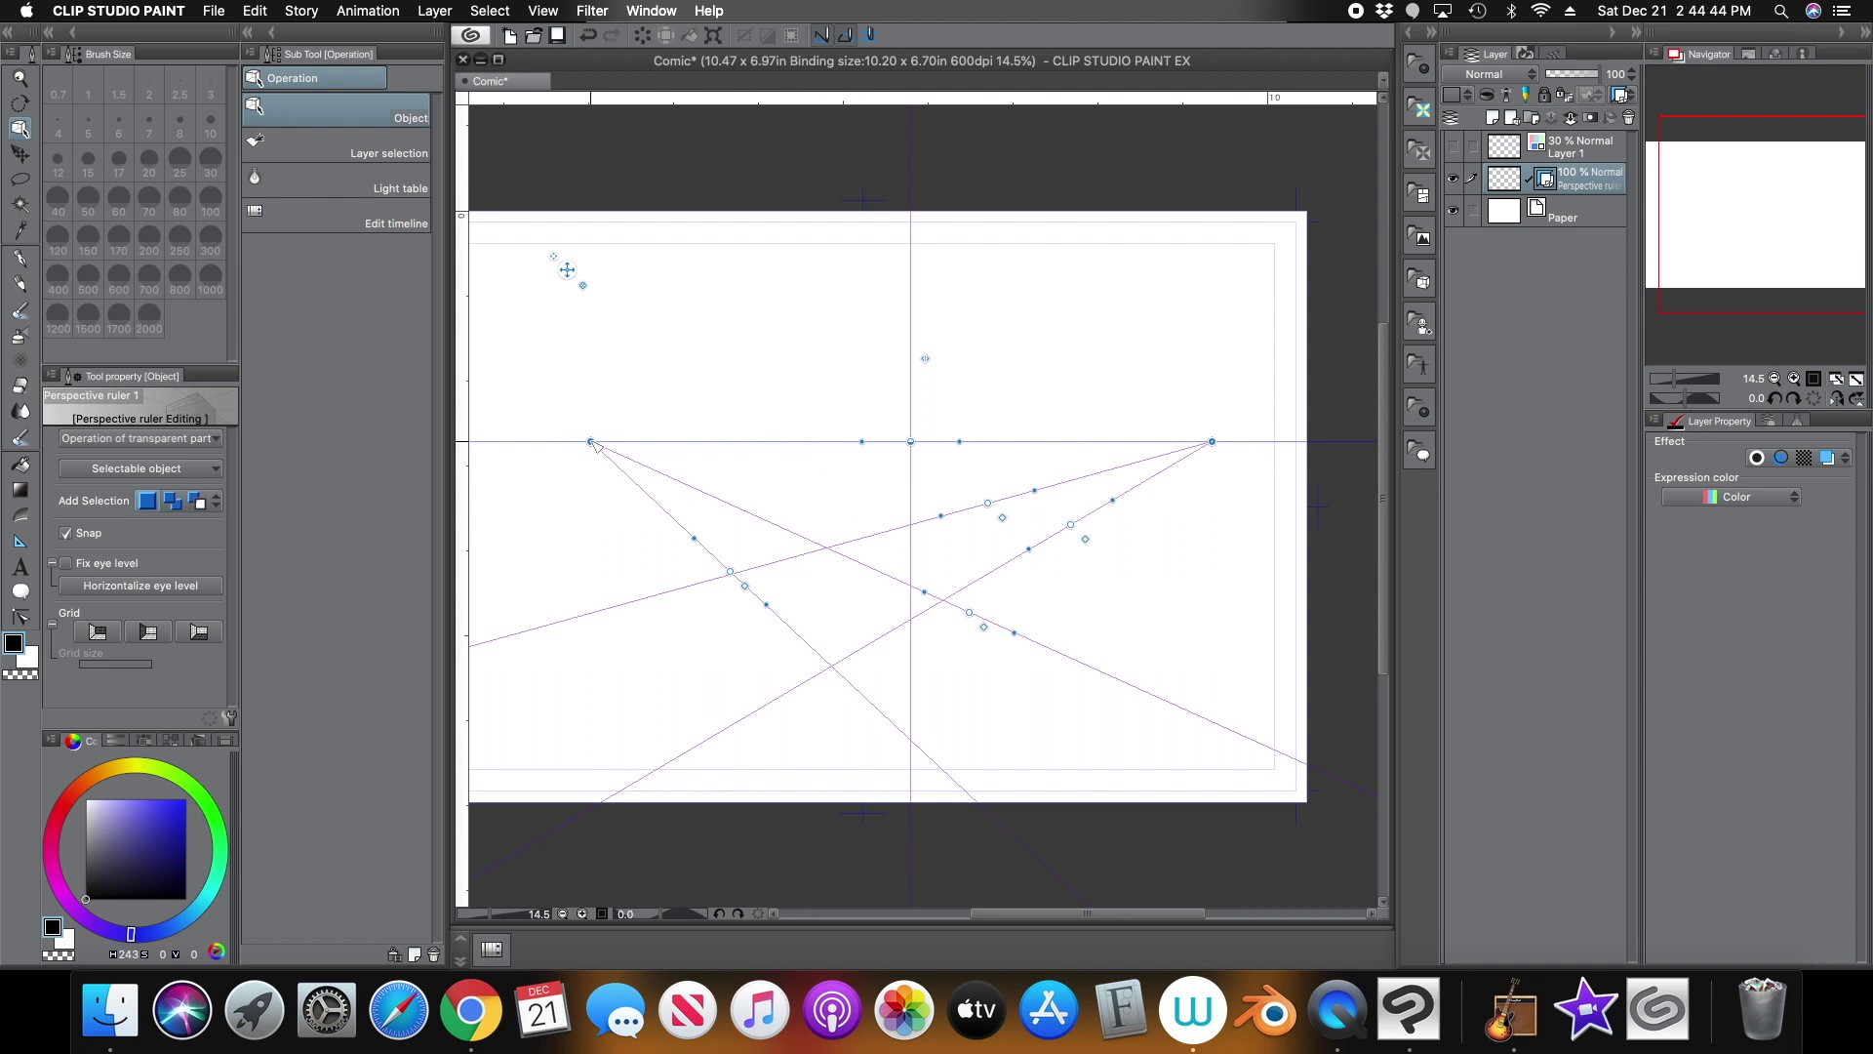
Reposition the left vanishing point, turning on Fix eye level partway, and snap the tilted eye level to exact horizontal
{"action": "left_click_drag", "start_coordinate": [592, 442], "coordinate": [657, 408]}
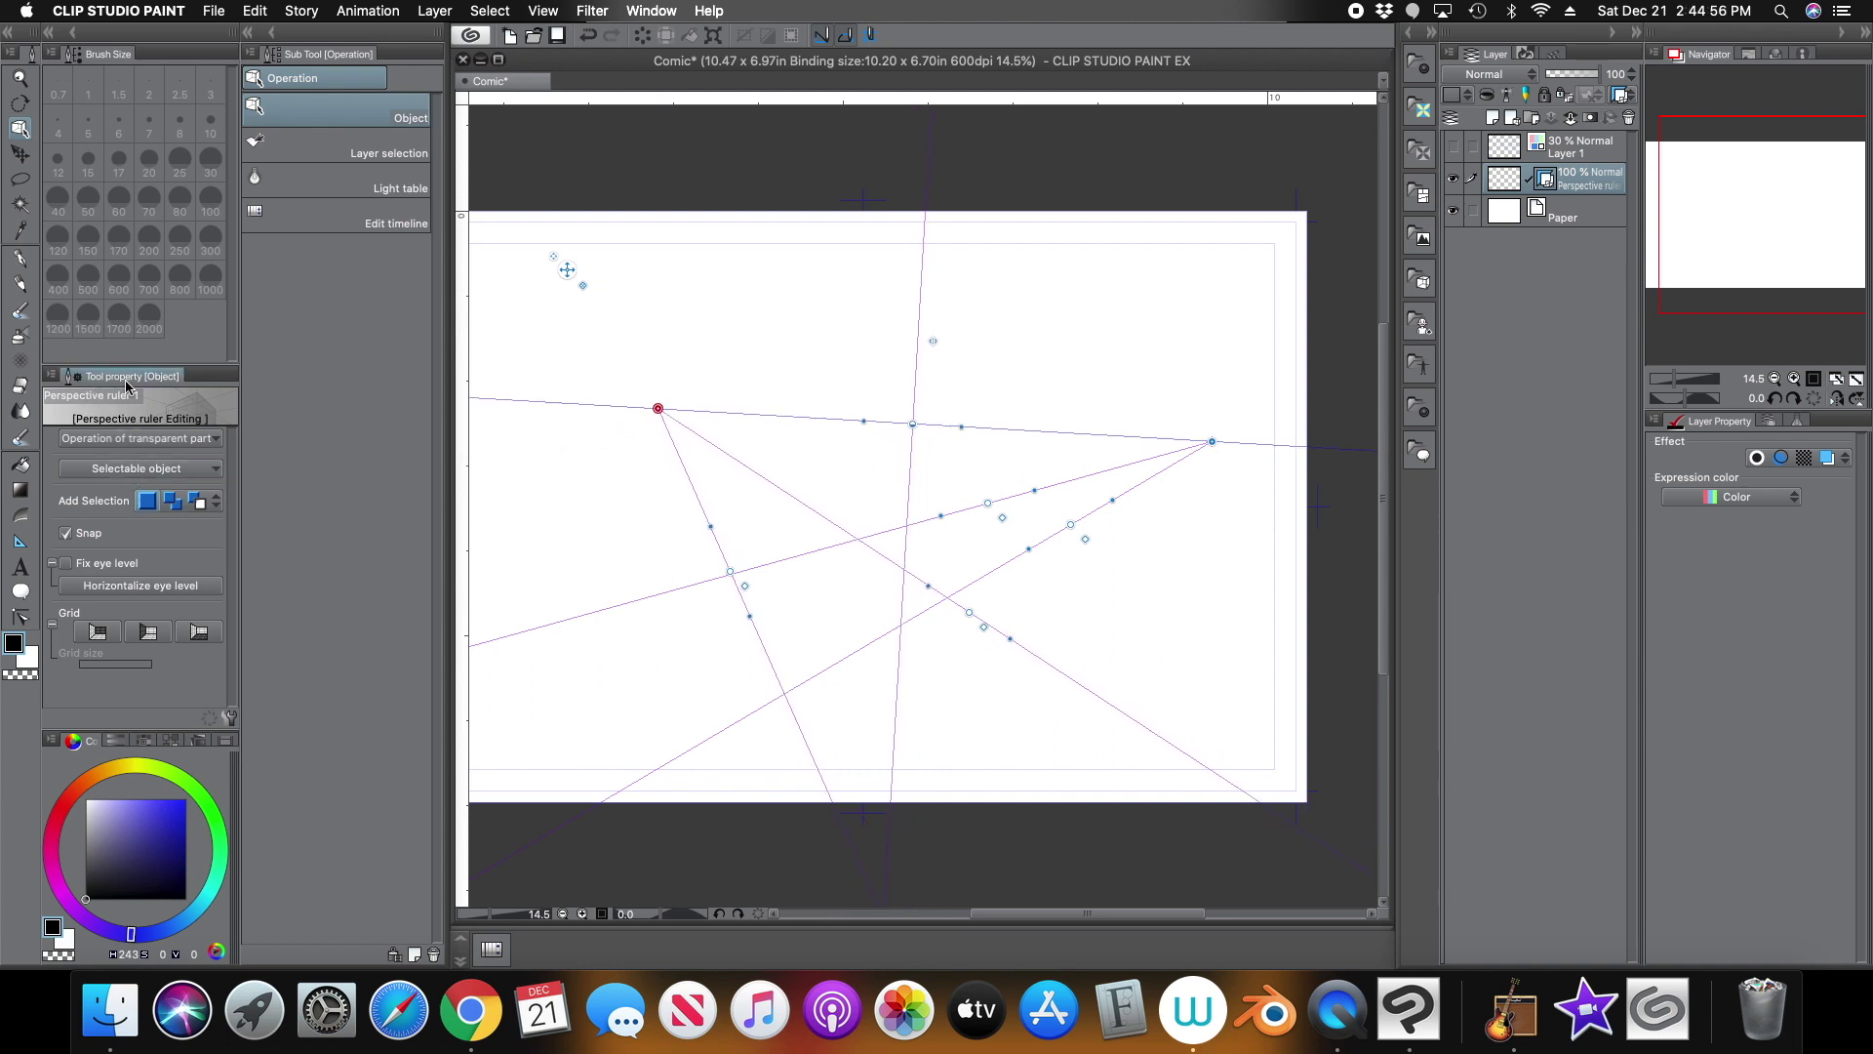
{"action": "left_click", "coordinate": [66, 564]}
{"action": "mouse_move", "coordinate": [660, 426]}
{"action": "left_mouse_down"}
{"action": "mouse_move", "coordinate": [674, 393]}
{"action": "mouse_move", "coordinate": [577, 531]}
{"action": "mouse_move", "coordinate": [635, 485]}
{"action": "mouse_move", "coordinate": [732, 495]}
{"action": "mouse_move", "coordinate": [560, 501]}
{"action": "mouse_move", "coordinate": [631, 503]}
{"action": "mouse_move", "coordinate": [577, 512]}
{"action": "mouse_move", "coordinate": [635, 430]}
{"action": "left_mouse_up"}
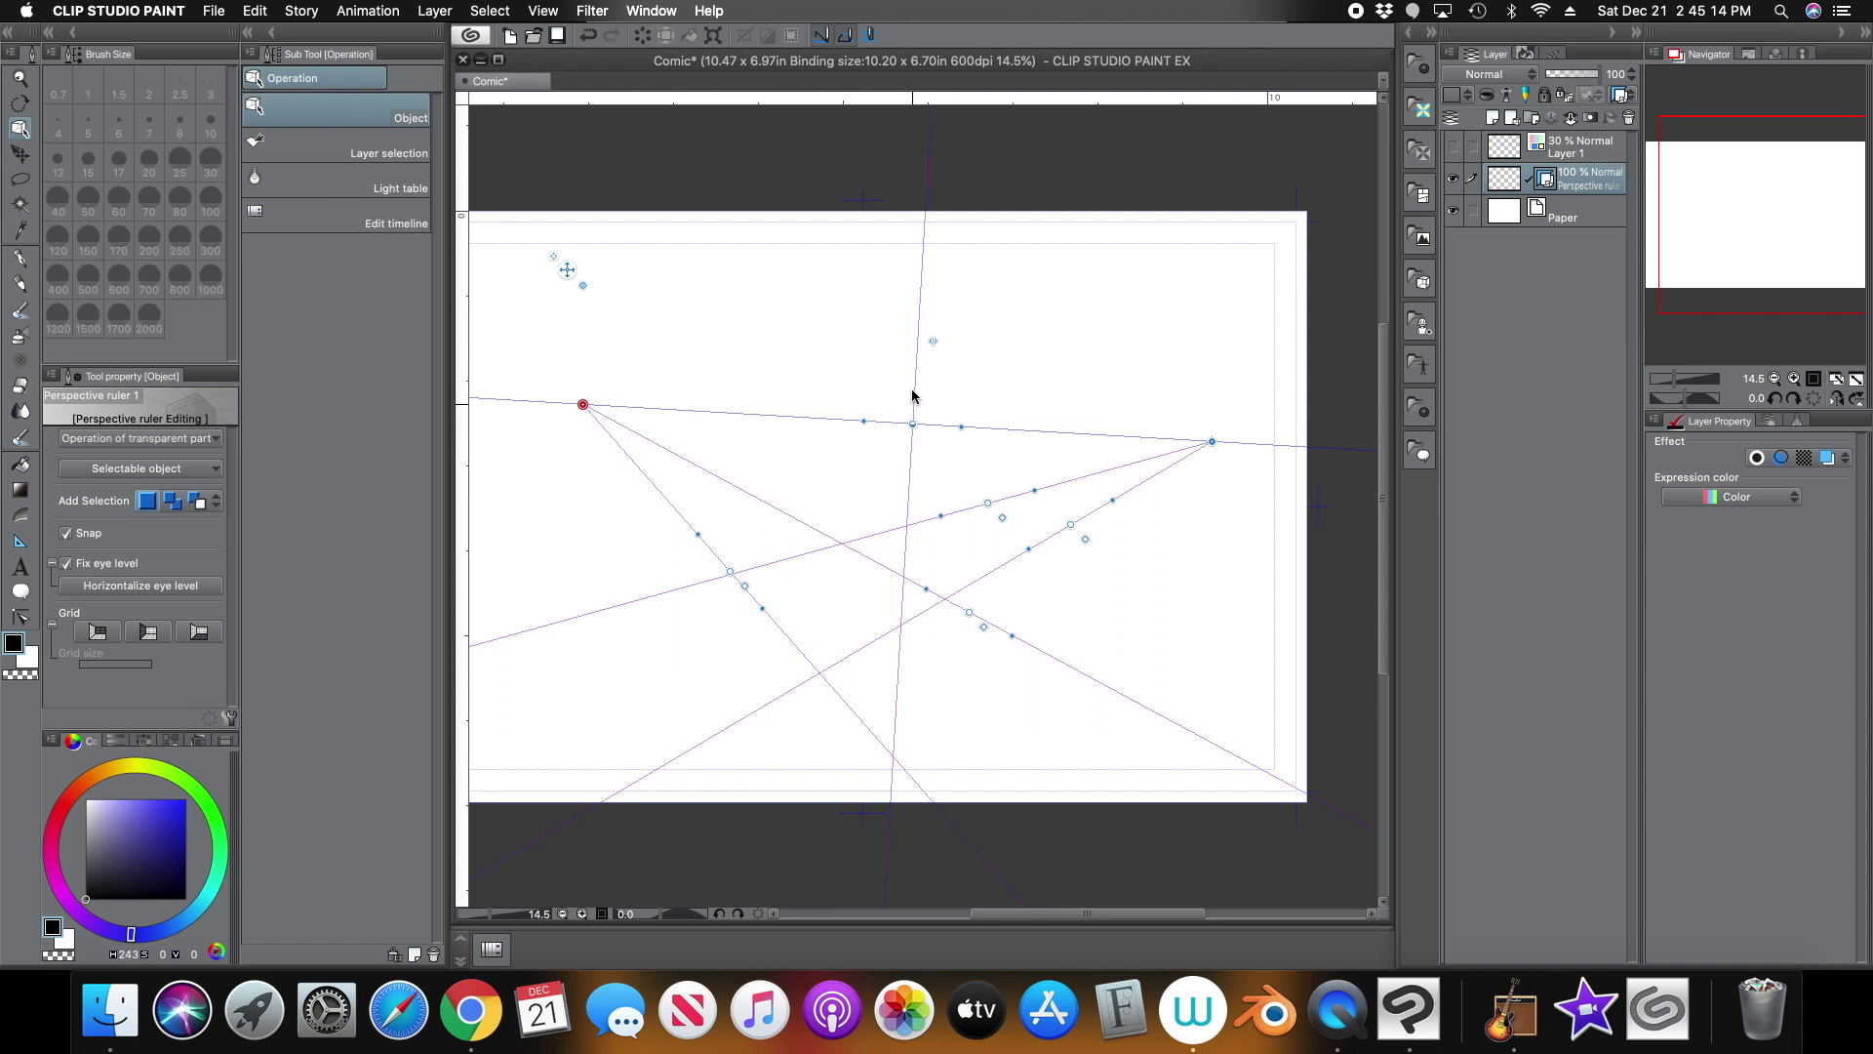
{"action": "key", "text": "shift"}
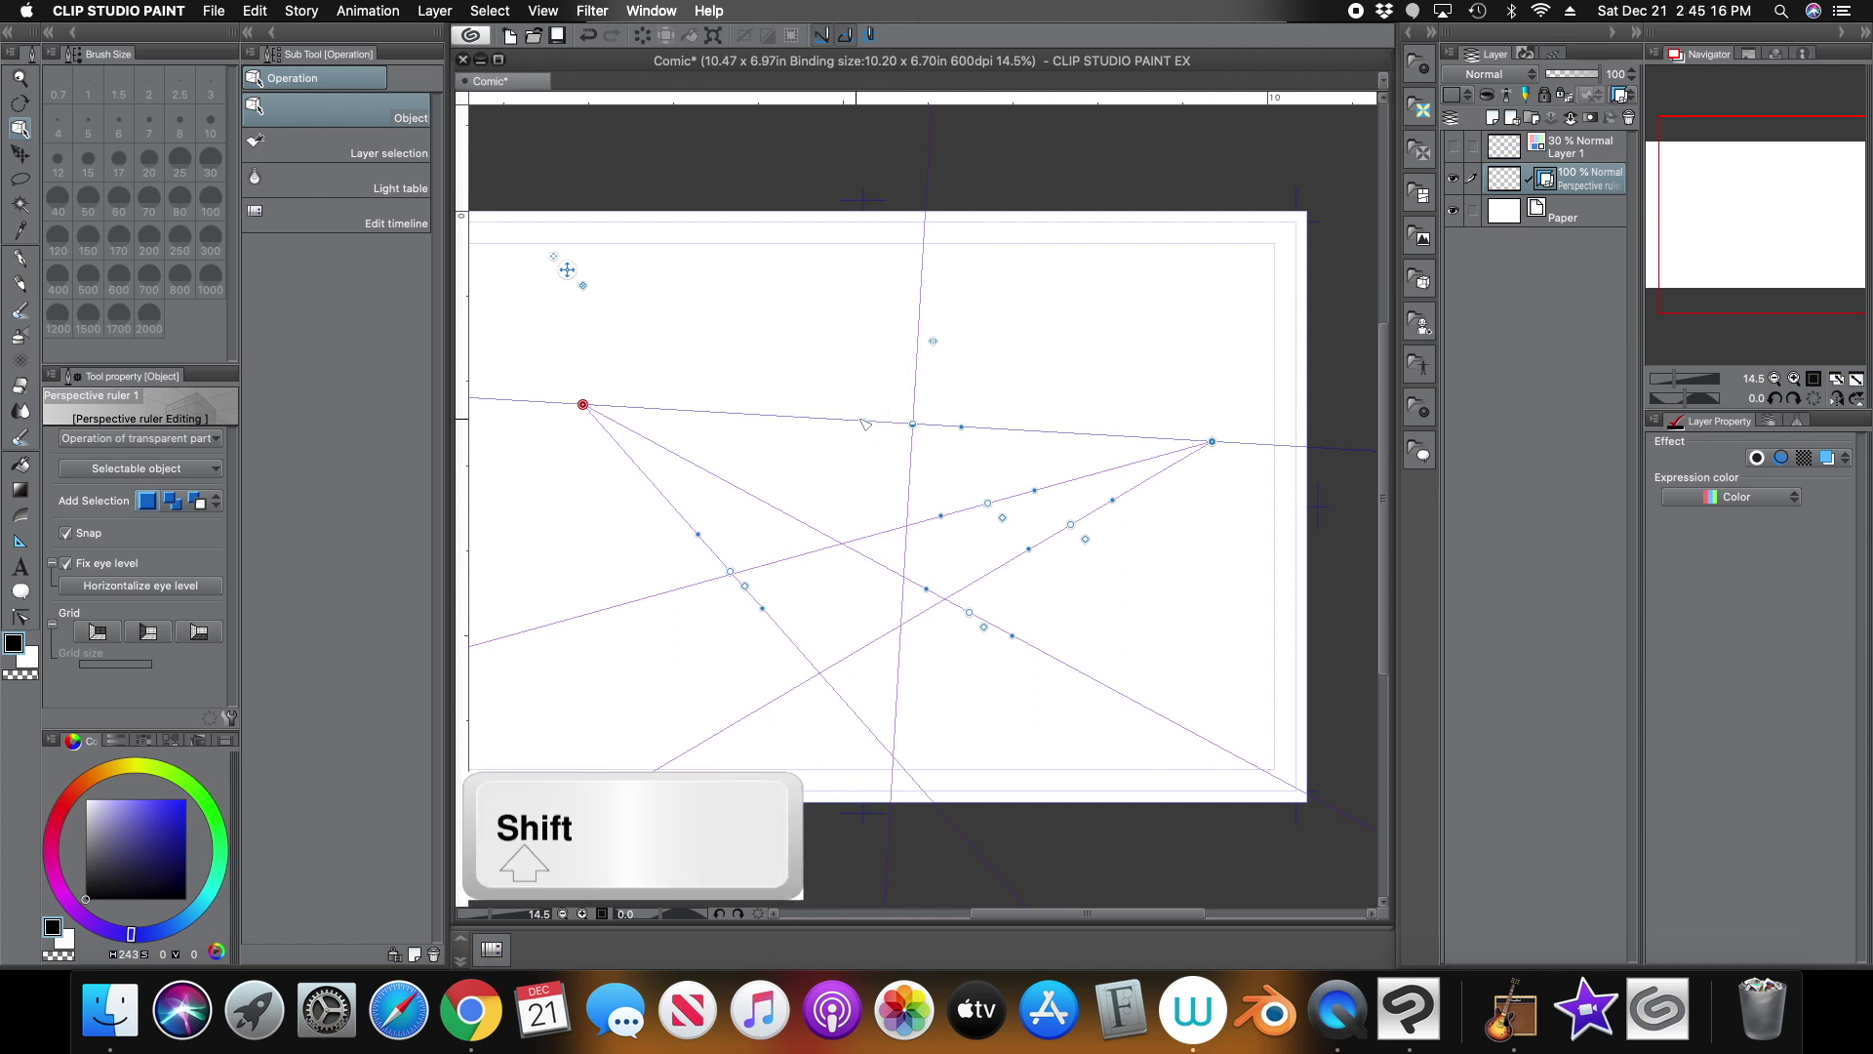
{"action": "left_click_drag", "start_coordinate": [867, 423], "coordinate": [867, 435]}
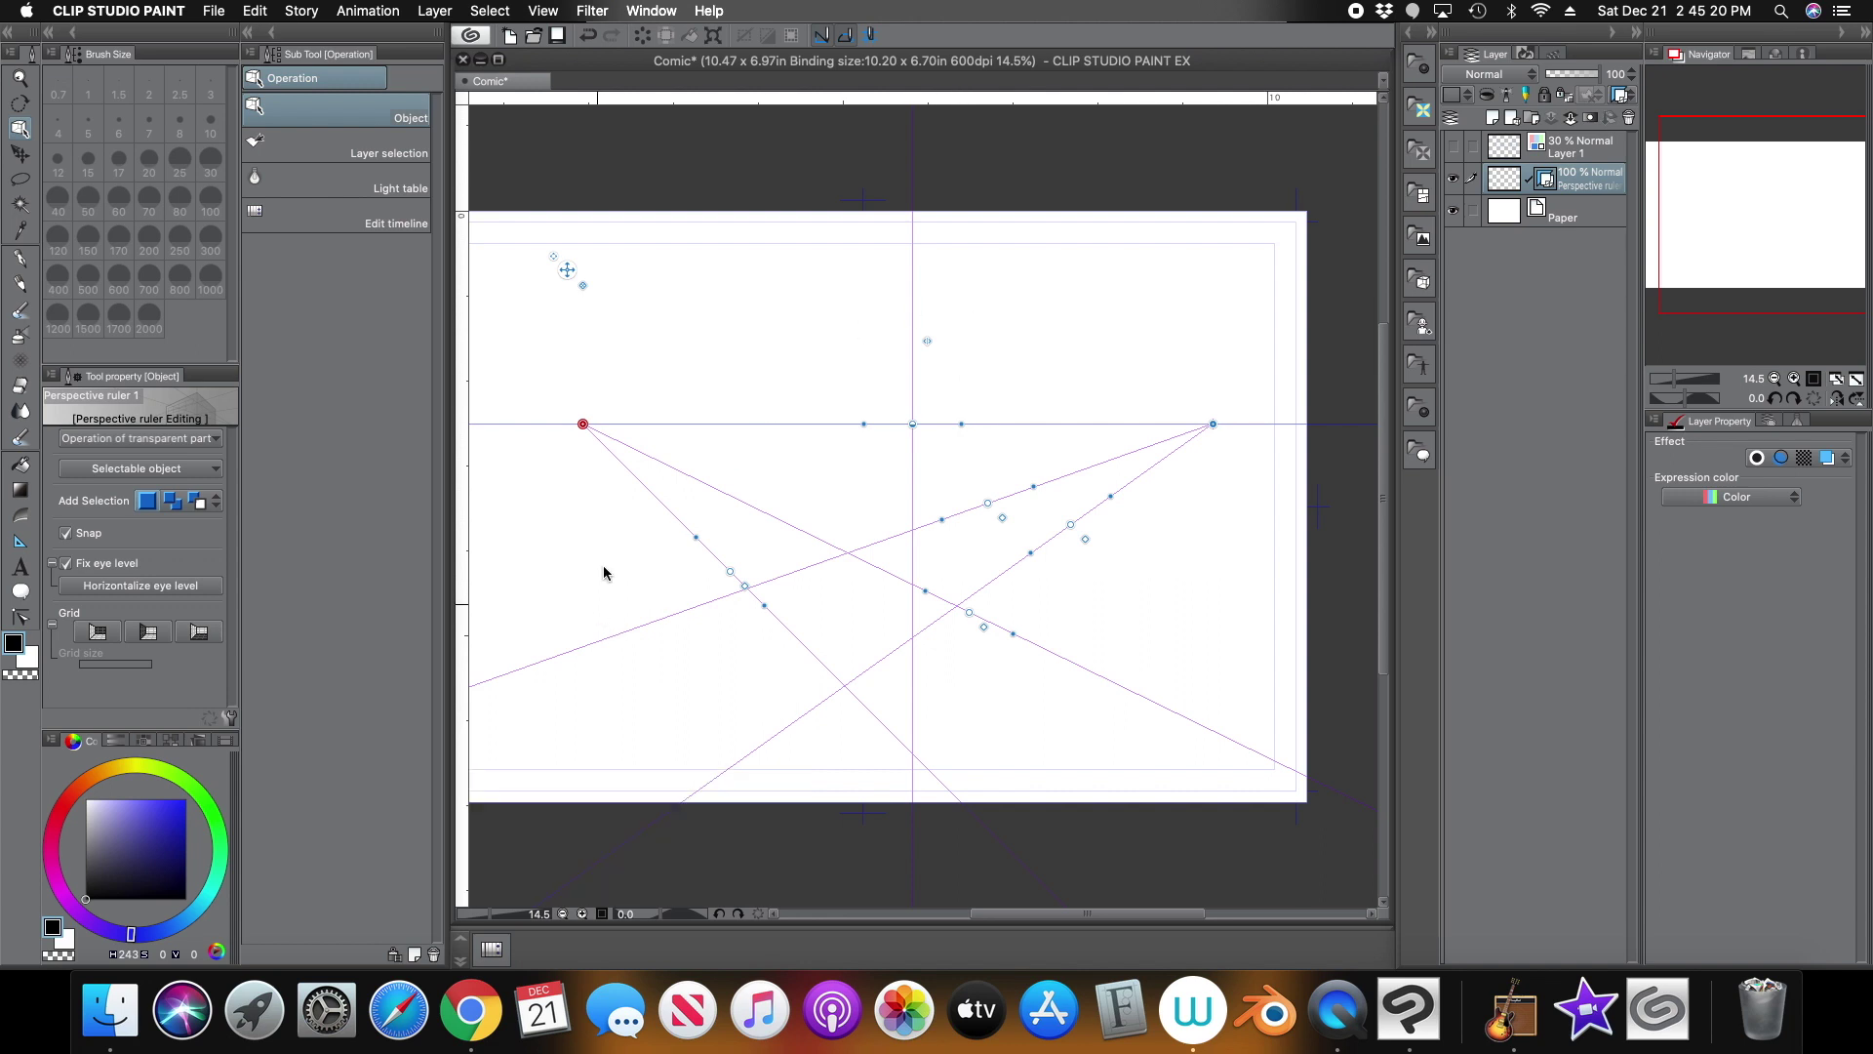
Spread both vanishing points along the fixed eye level beyond the page's side edges and raise the eye level slightly
{"action": "left_click_drag", "start_coordinate": [582, 423], "coordinate": [619, 499]}
{"action": "left_click", "coordinate": [1856, 379]}
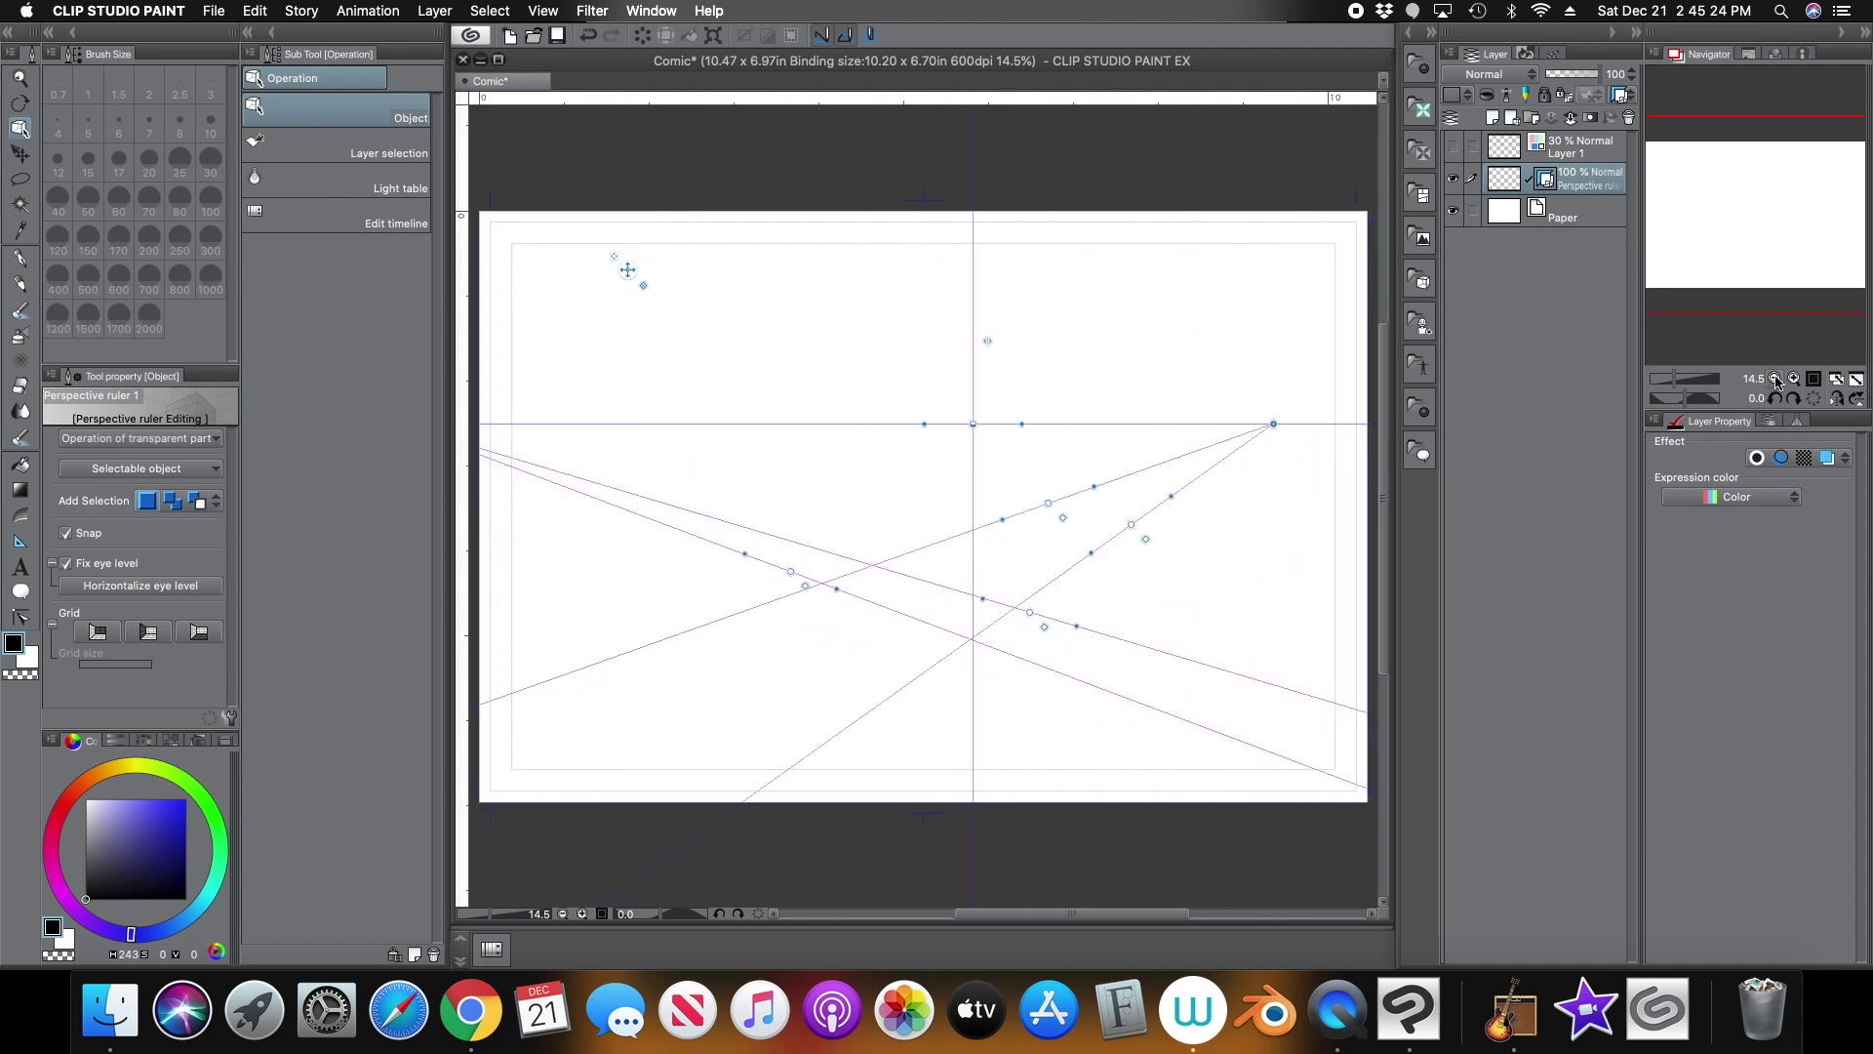
{"action": "left_click_drag", "start_coordinate": [1680, 384], "coordinate": [1672, 379]}
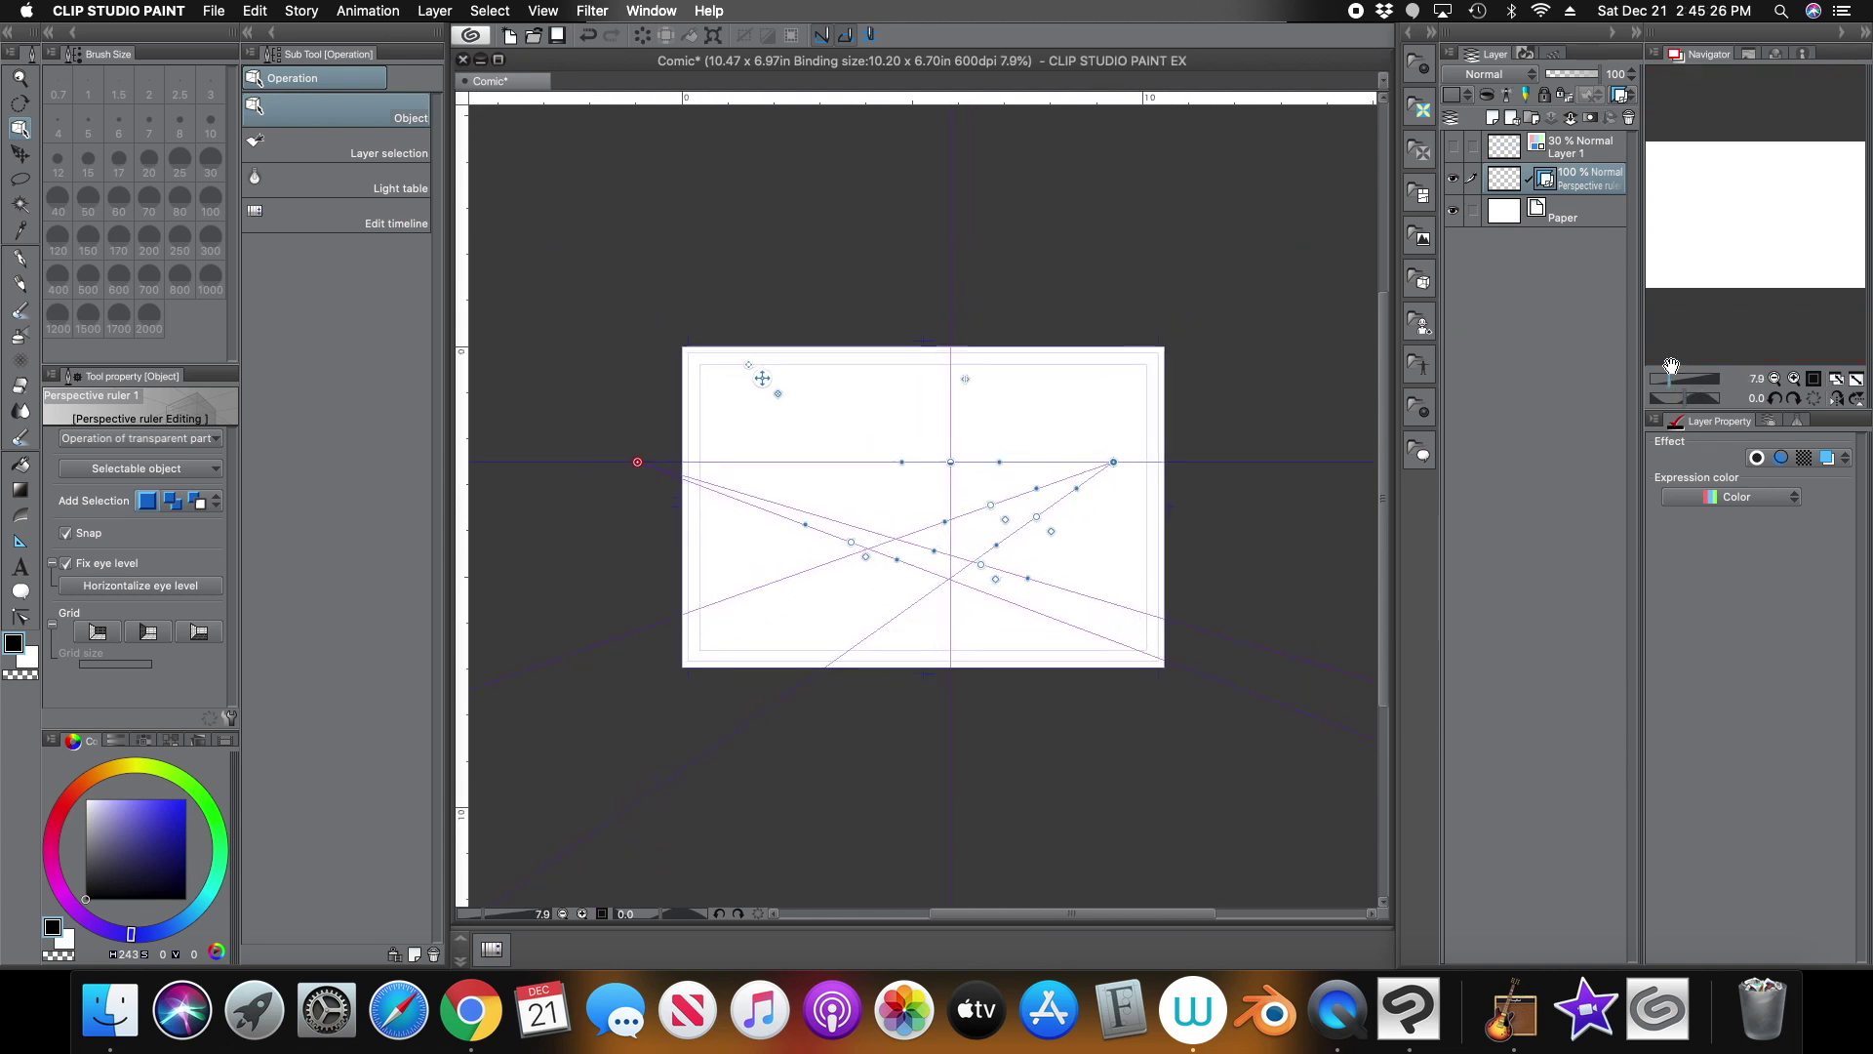
{"action": "left_click_drag", "start_coordinate": [1113, 461], "coordinate": [1231, 461]}
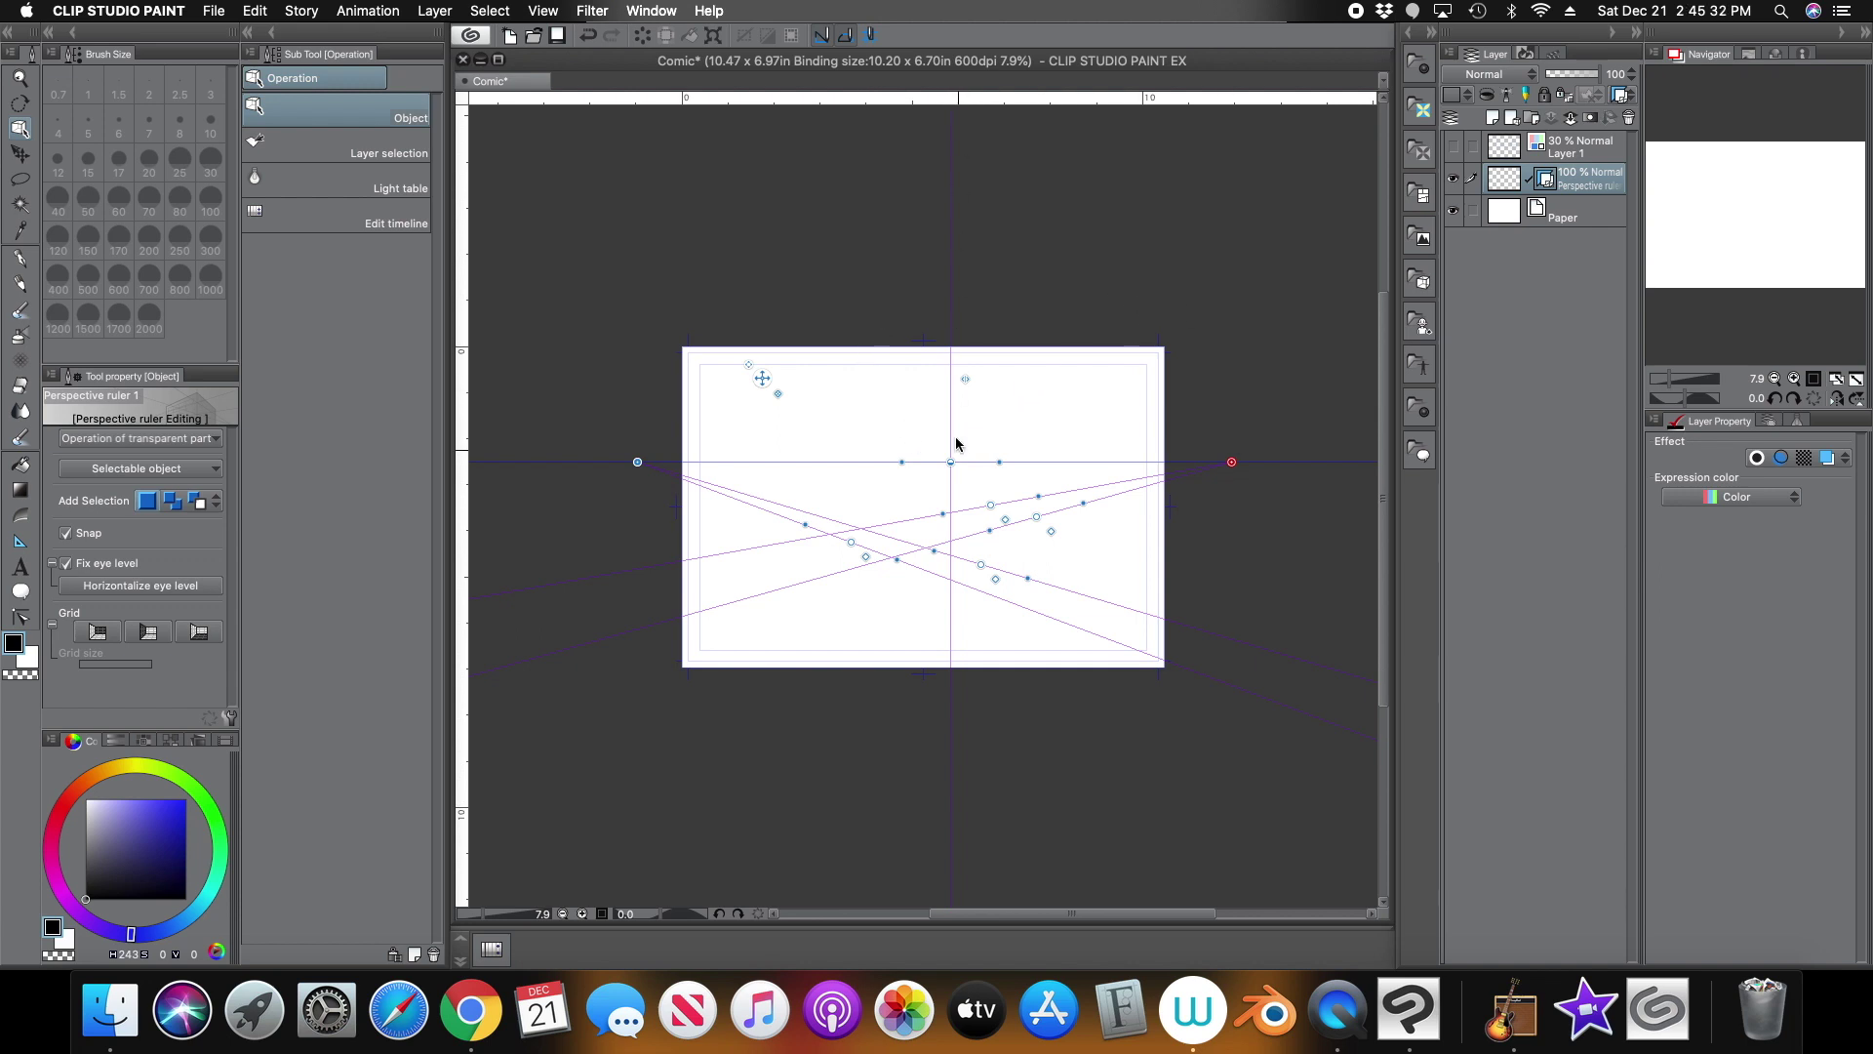
{"action": "mouse_move", "coordinate": [953, 462]}
{"action": "left_mouse_down"}
{"action": "mouse_move", "coordinate": [953, 408]}
{"action": "mouse_move", "coordinate": [953, 589]}
{"action": "mouse_move", "coordinate": [953, 453]}
{"action": "left_mouse_up"}
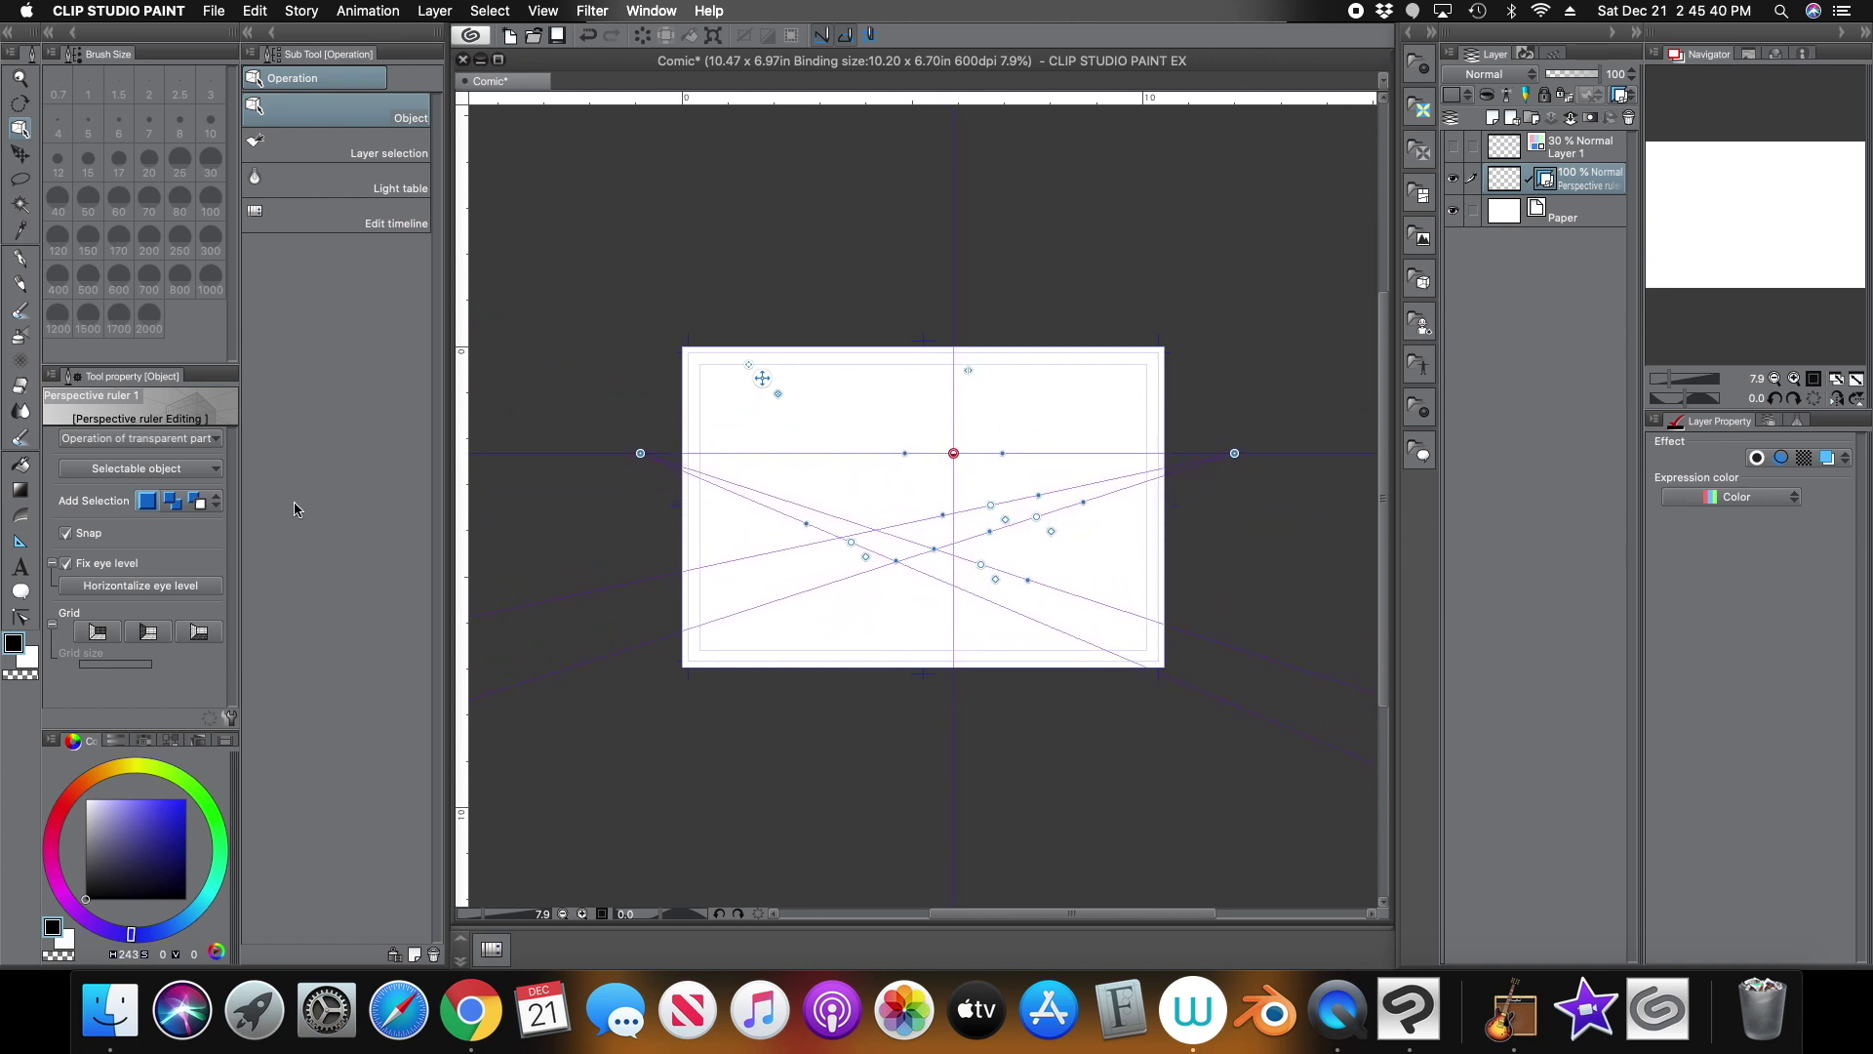
Draw a rough G-pen box below the eye level with edges snapped to both vanishing points, and clear it from the layer
{"action": "left_click", "coordinate": [20, 258]}
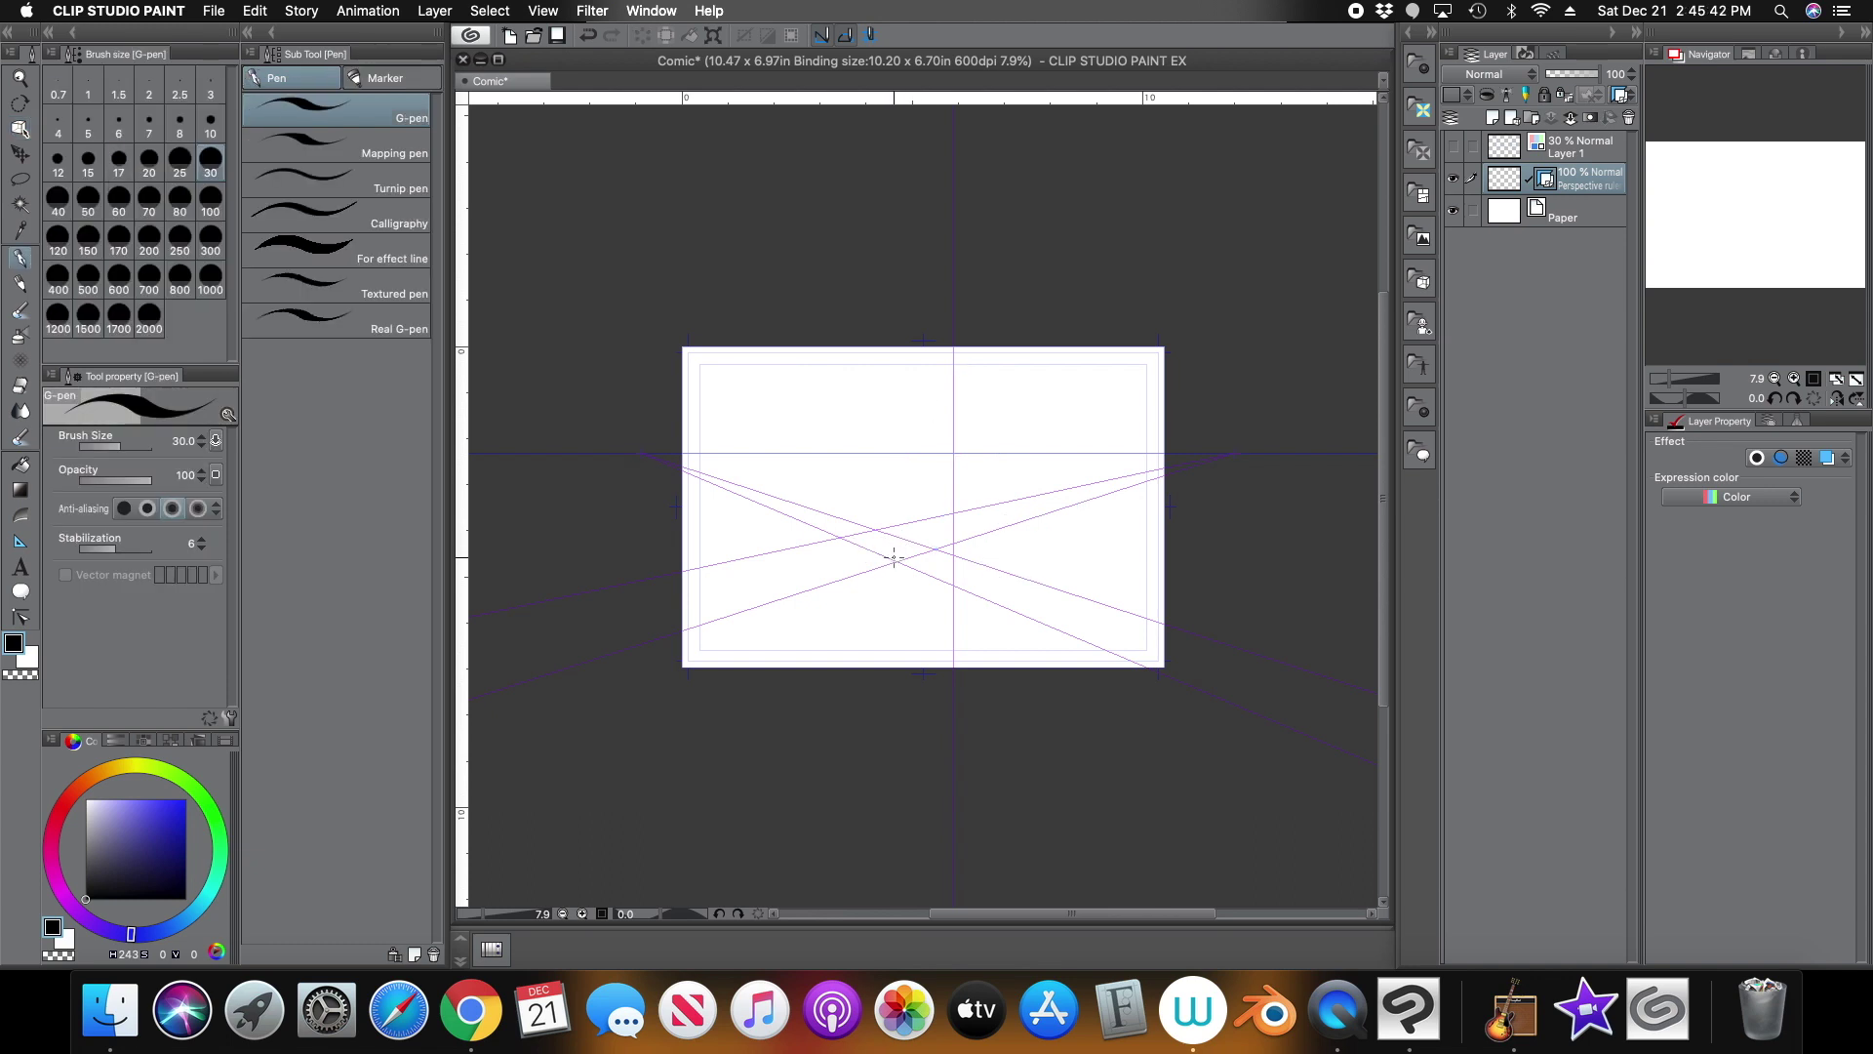
{"action": "mouse_move", "coordinate": [894, 556]}
{"action": "left_mouse_down"}
{"action": "mouse_move", "coordinate": [894, 498]}
{"action": "mouse_move", "coordinate": [844, 485]}
{"action": "mouse_move", "coordinate": [899, 554]}
{"action": "left_mouse_up"}
{"action": "left_click_drag", "start_coordinate": [895, 487], "coordinate": [946, 496]}
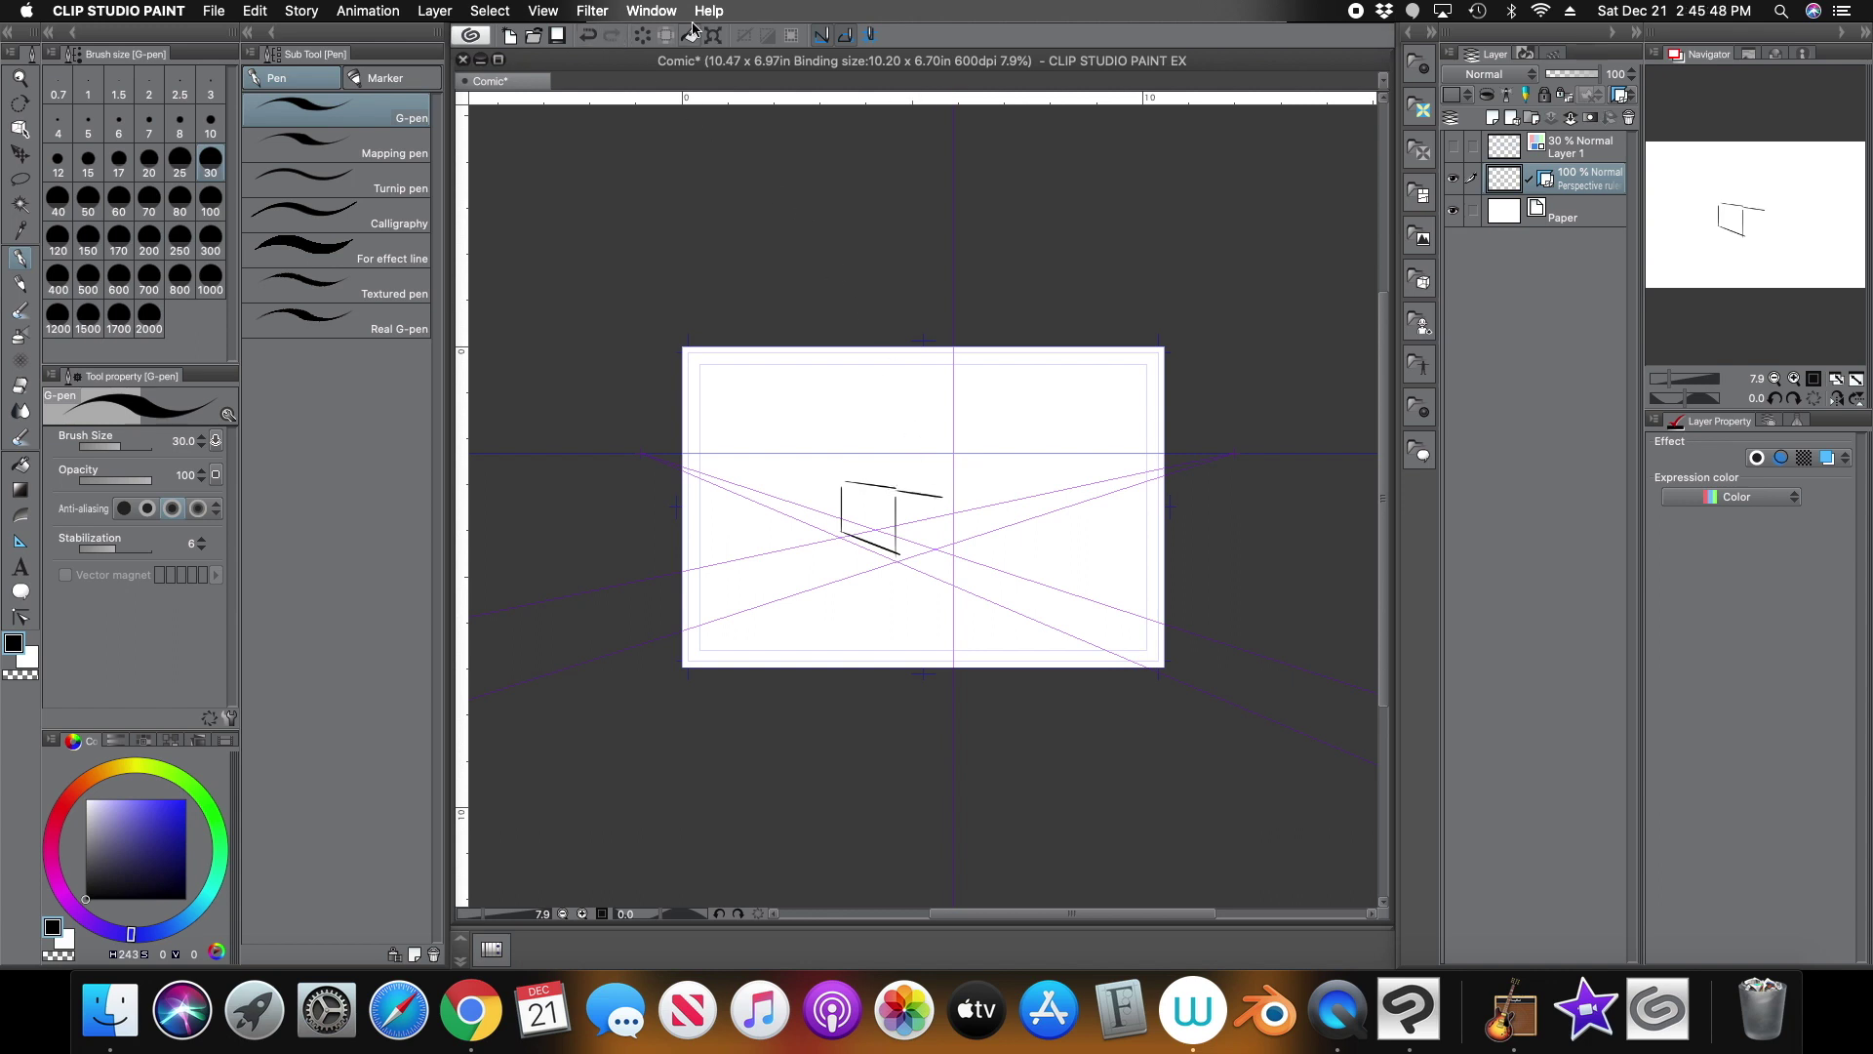
{"action": "left_click", "coordinate": [593, 36]}
{"action": "left_click", "coordinate": [596, 36]}
{"action": "mouse_move", "coordinate": [899, 494]}
{"action": "left_mouse_down"}
{"action": "mouse_move", "coordinate": [946, 487]}
{"action": "mouse_move", "coordinate": [952, 538]}
{"action": "mouse_move", "coordinate": [946, 471]}
{"action": "left_mouse_up"}
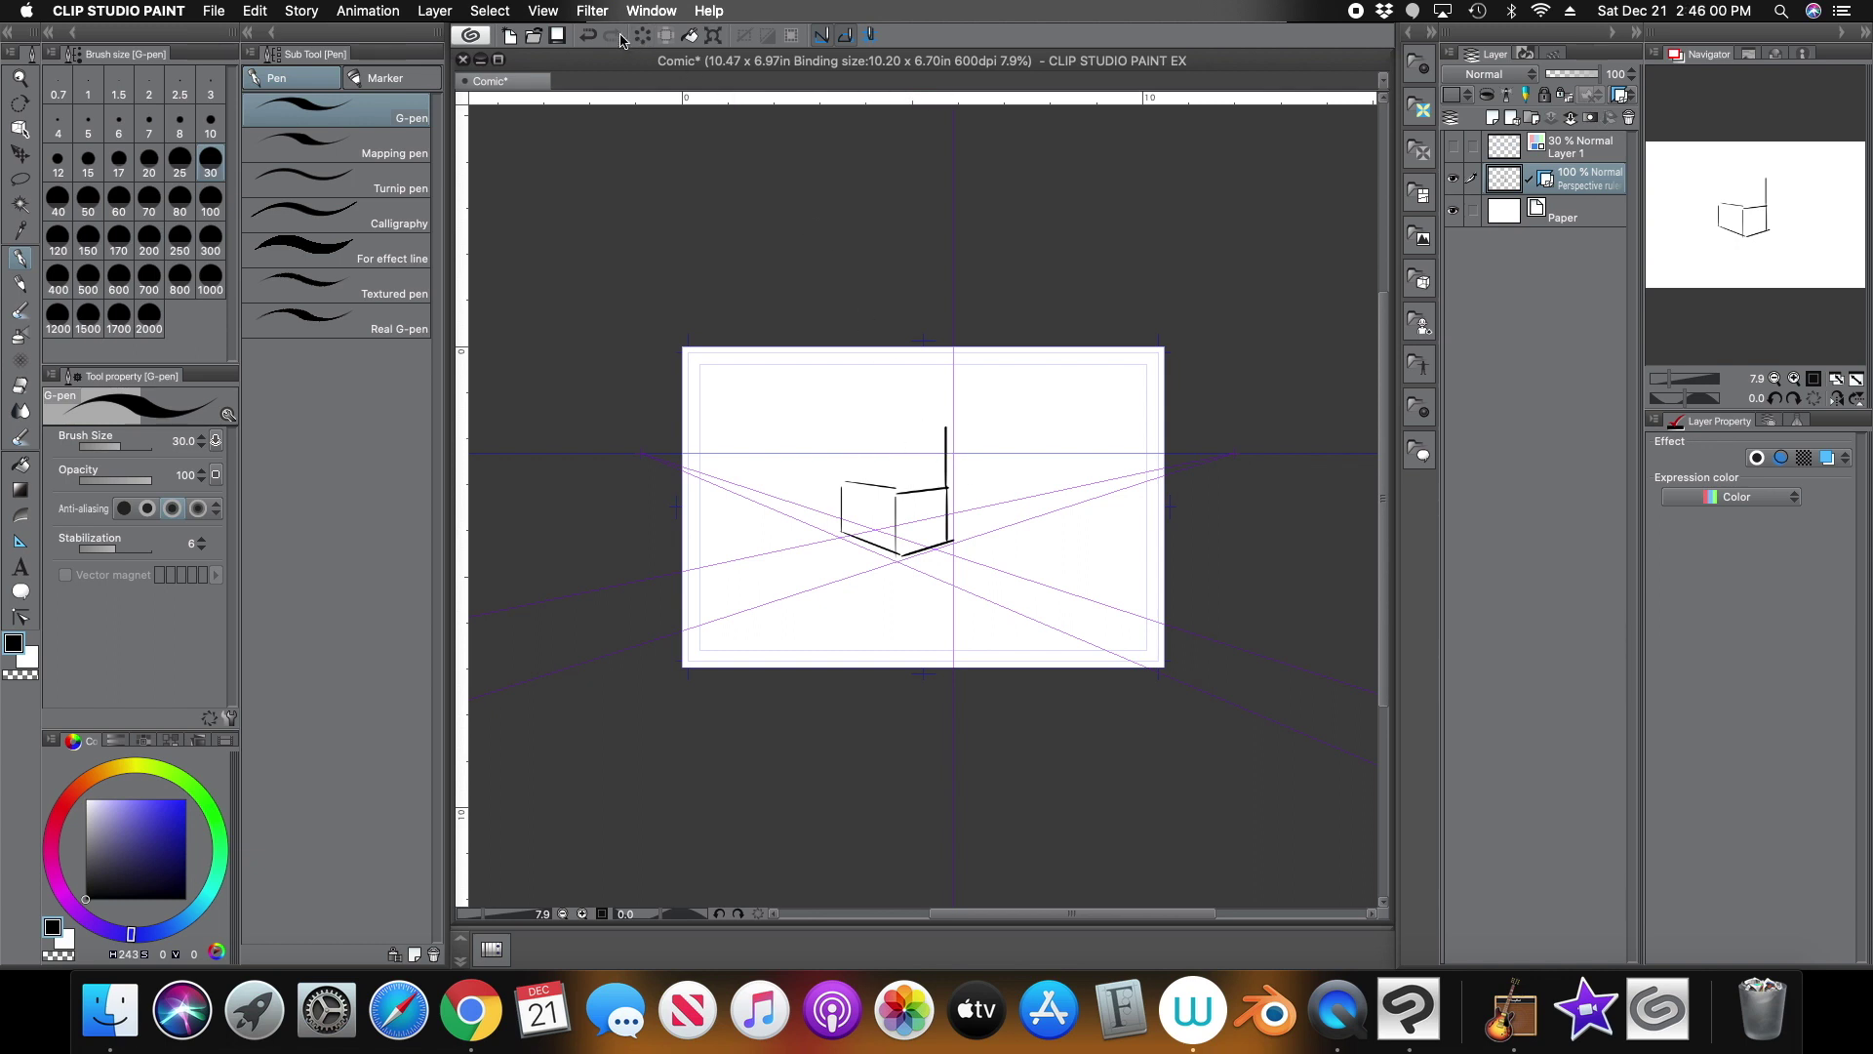
{"action": "left_click", "coordinate": [588, 36]}
{"action": "mouse_move", "coordinate": [946, 485]}
{"action": "left_mouse_down"}
{"action": "mouse_move", "coordinate": [858, 482]}
{"action": "mouse_move", "coordinate": [897, 484]}
{"action": "left_mouse_up"}
{"action": "left_click_drag", "start_coordinate": [1669, 379], "coordinate": [1681, 378]}
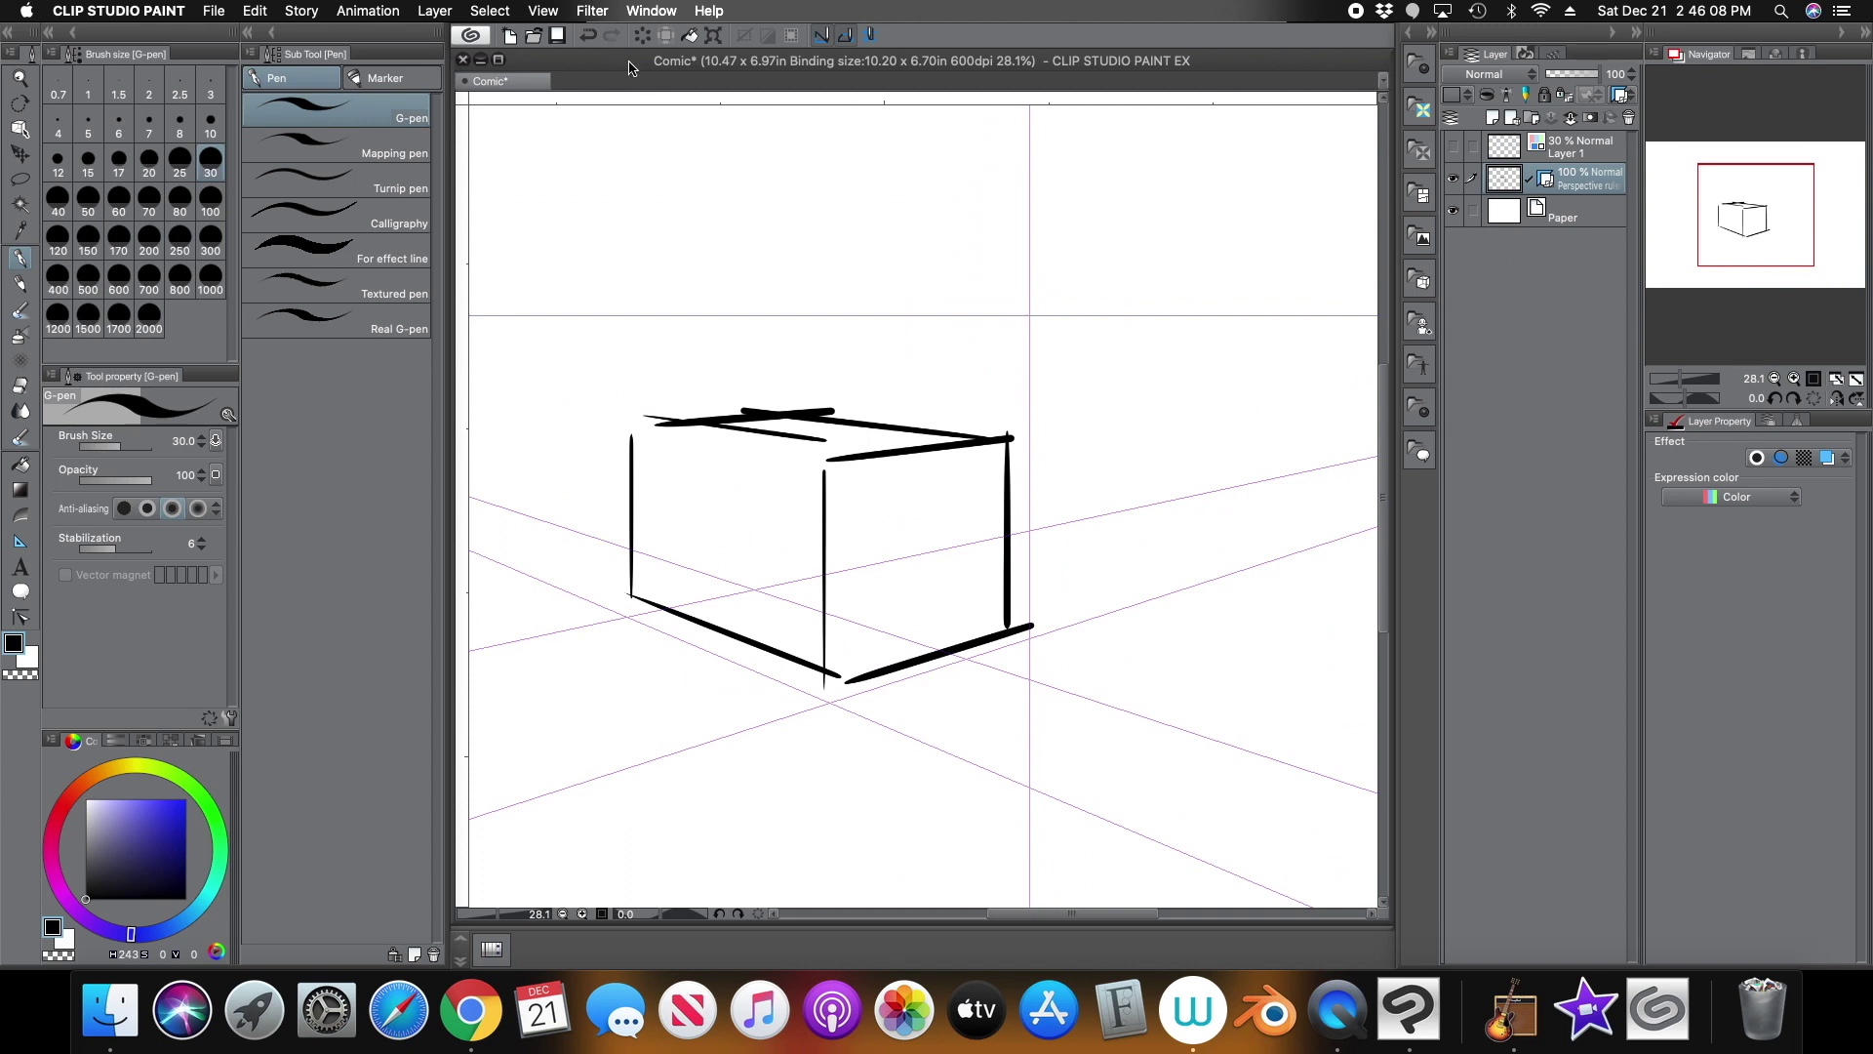
{"action": "left_click", "coordinate": [650, 35]}
Draw a neater perspective box rising from the crossing of the two lower guides, and clear it from the layer
{"action": "mouse_move", "coordinate": [831, 703]}
{"action": "left_mouse_down"}
{"action": "mouse_move", "coordinate": [829, 509]}
{"action": "mouse_move", "coordinate": [1000, 482]}
{"action": "mouse_move", "coordinate": [1007, 640]}
{"action": "mouse_move", "coordinate": [841, 724]}
{"action": "mouse_move", "coordinate": [773, 644]}
{"action": "mouse_move", "coordinate": [672, 579]}
{"action": "mouse_move", "coordinate": [653, 459]}
{"action": "left_mouse_up"}
{"action": "mouse_move", "coordinate": [829, 509]}
{"action": "left_mouse_down"}
{"action": "mouse_move", "coordinate": [653, 472]}
{"action": "mouse_move", "coordinate": [835, 451]}
{"action": "left_mouse_up"}
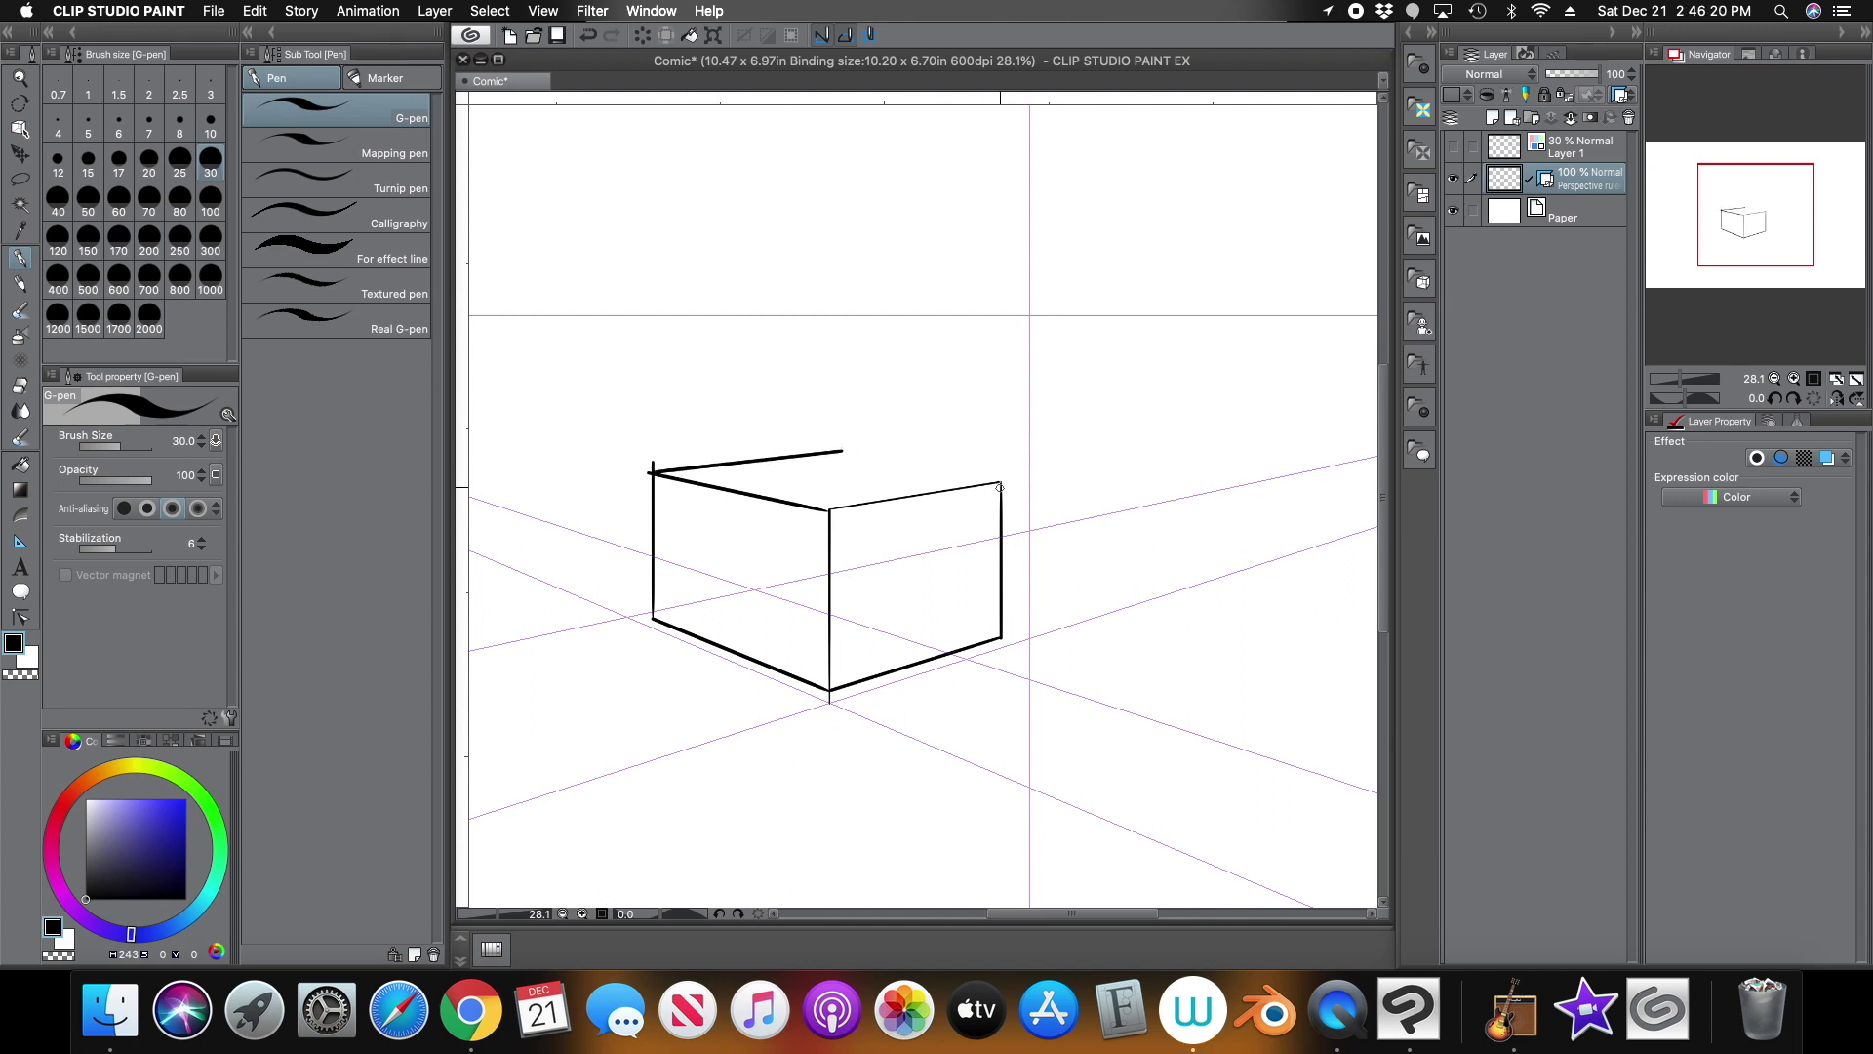
{"action": "left_click_drag", "start_coordinate": [999, 486], "coordinate": [821, 444]}
{"action": "left_click", "coordinate": [641, 36]}
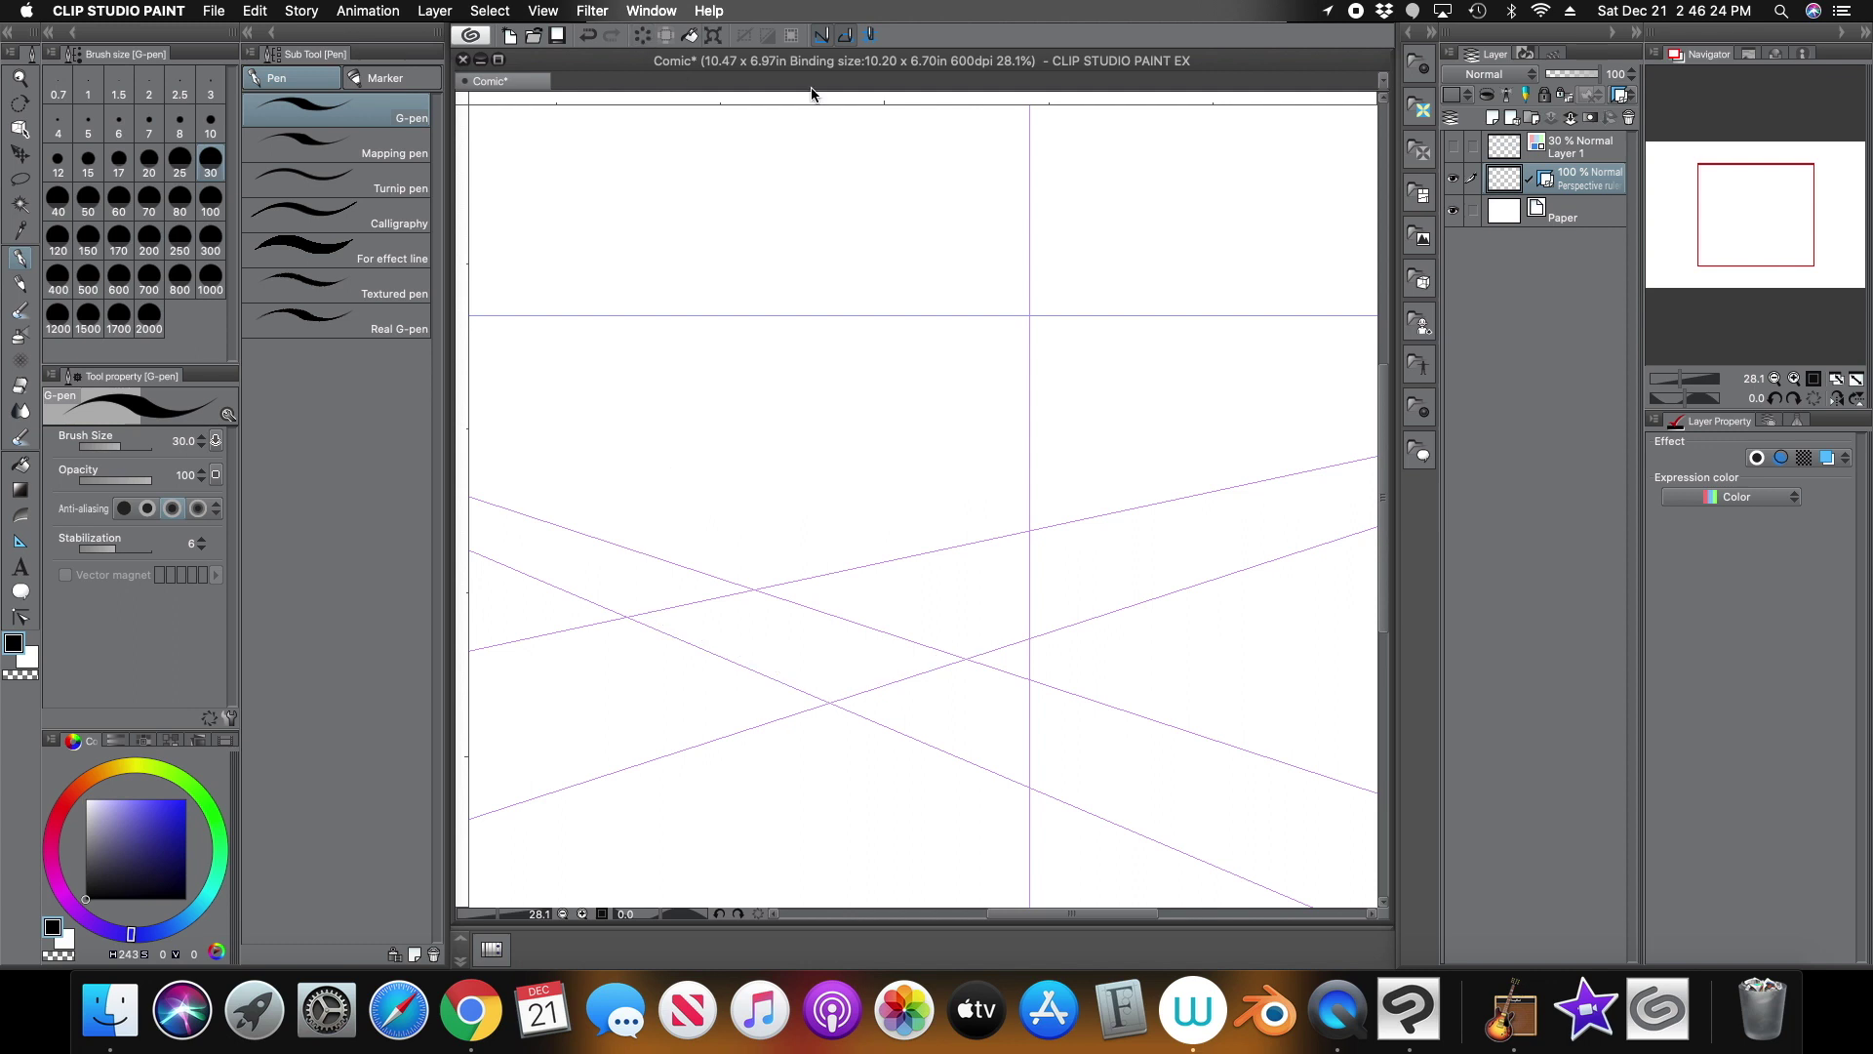
Re-angle the left vanishing point's guides, making the lower one steeper and the upper one shallower
{"action": "left_click_drag", "start_coordinate": [1695, 386], "coordinate": [1681, 380]}
{"action": "left_click", "coordinate": [23, 130]}
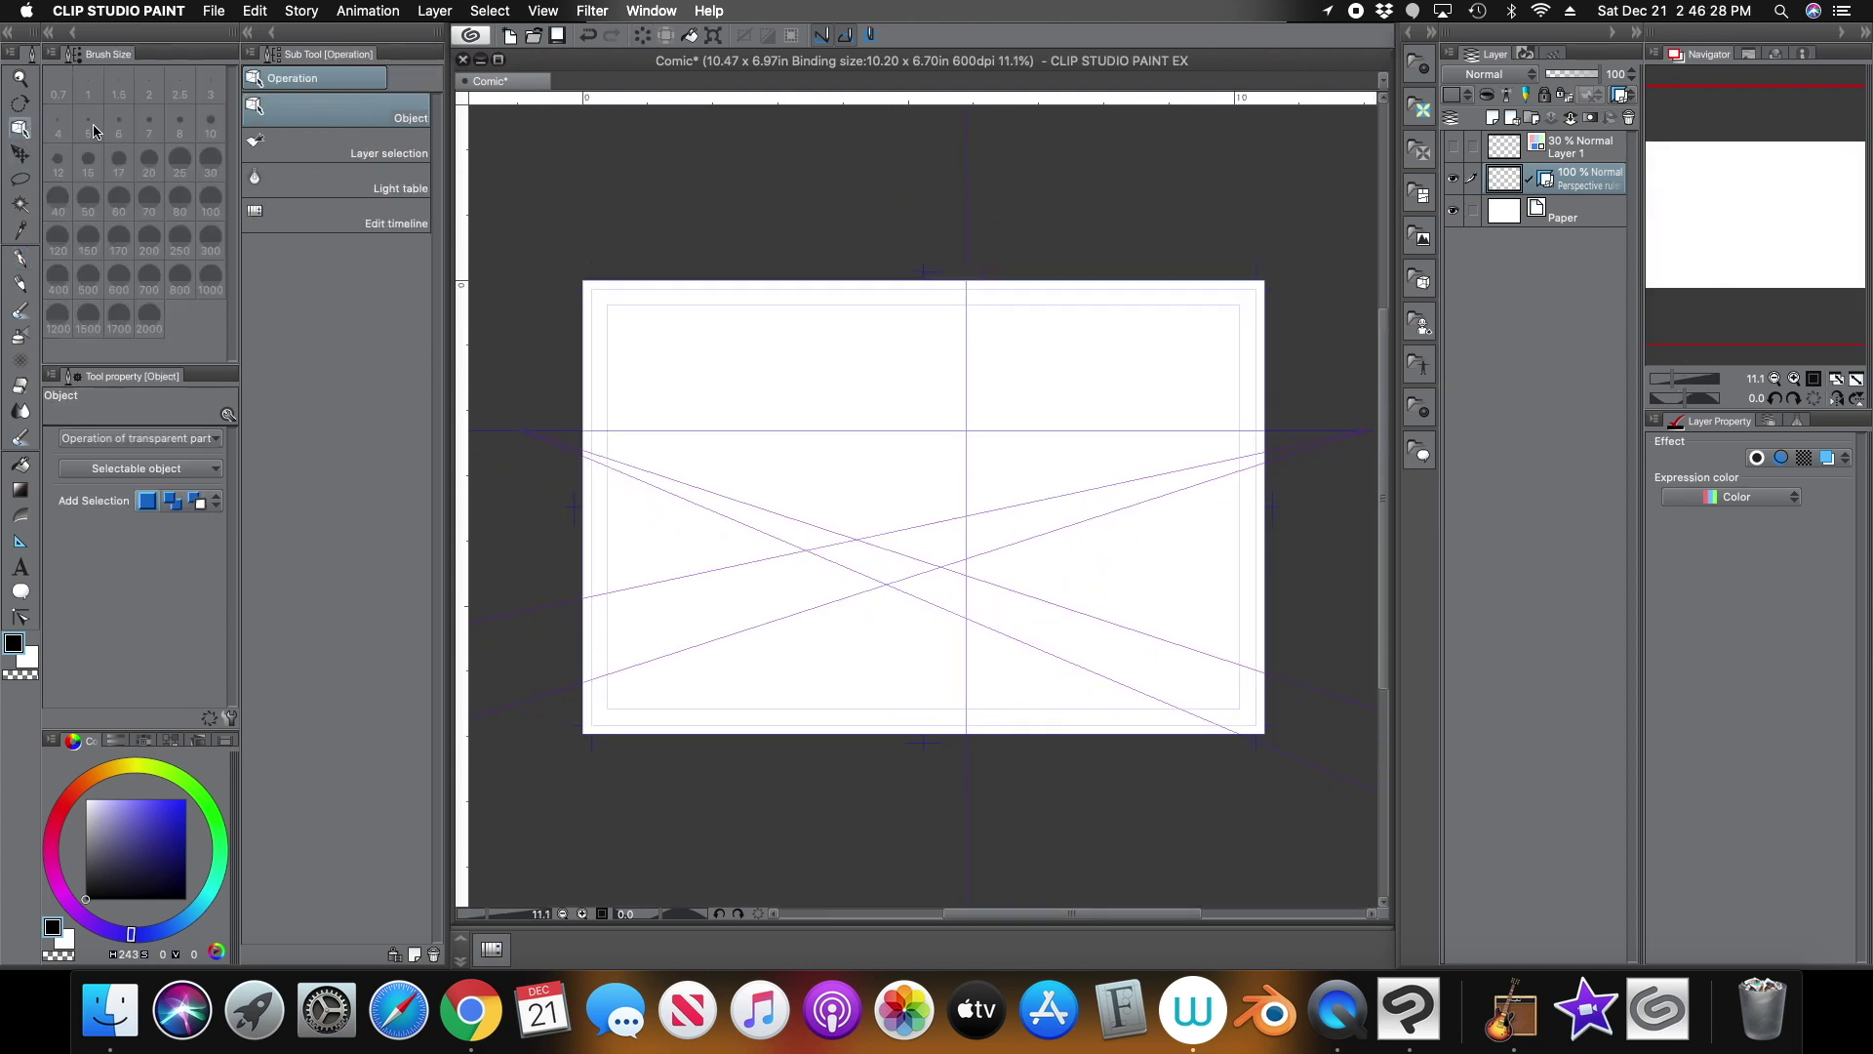
{"action": "left_click", "coordinate": [902, 542]}
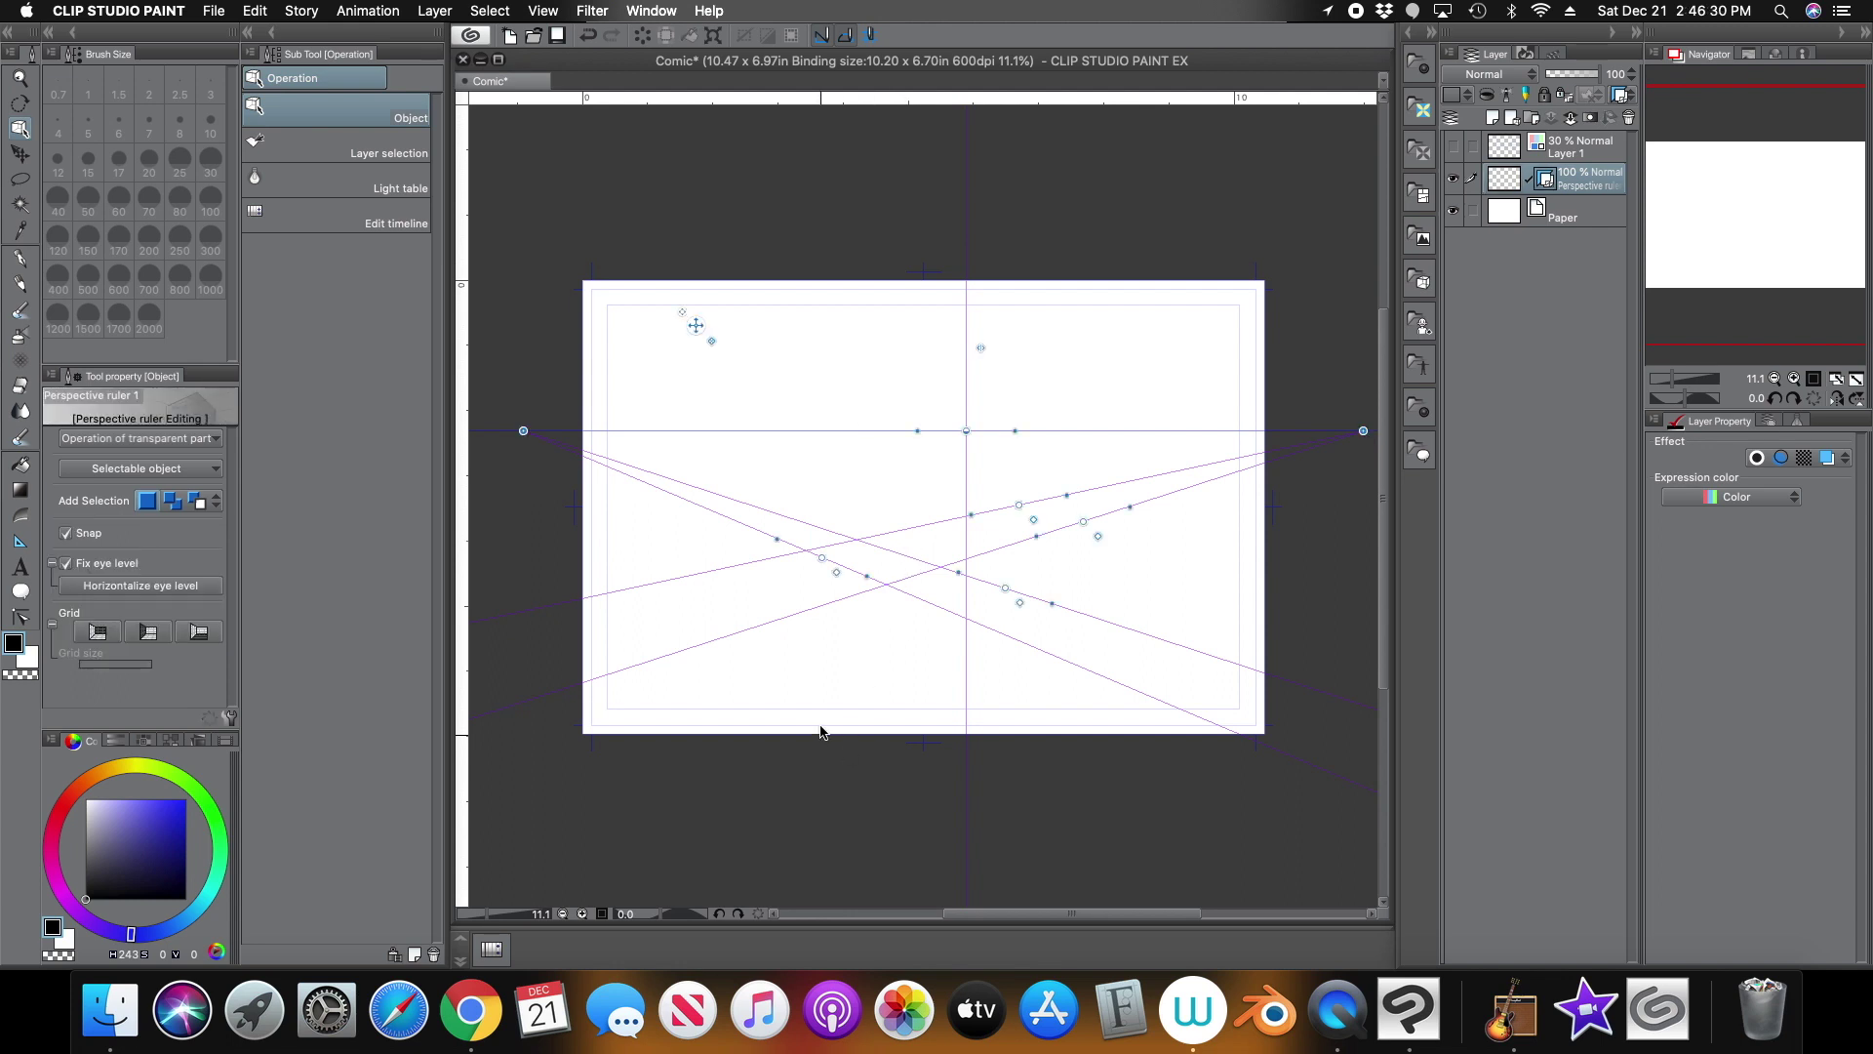
{"action": "left_click_drag", "start_coordinate": [822, 558], "coordinate": [805, 594]}
{"action": "left_click_drag", "start_coordinate": [1005, 587], "coordinate": [751, 488]}
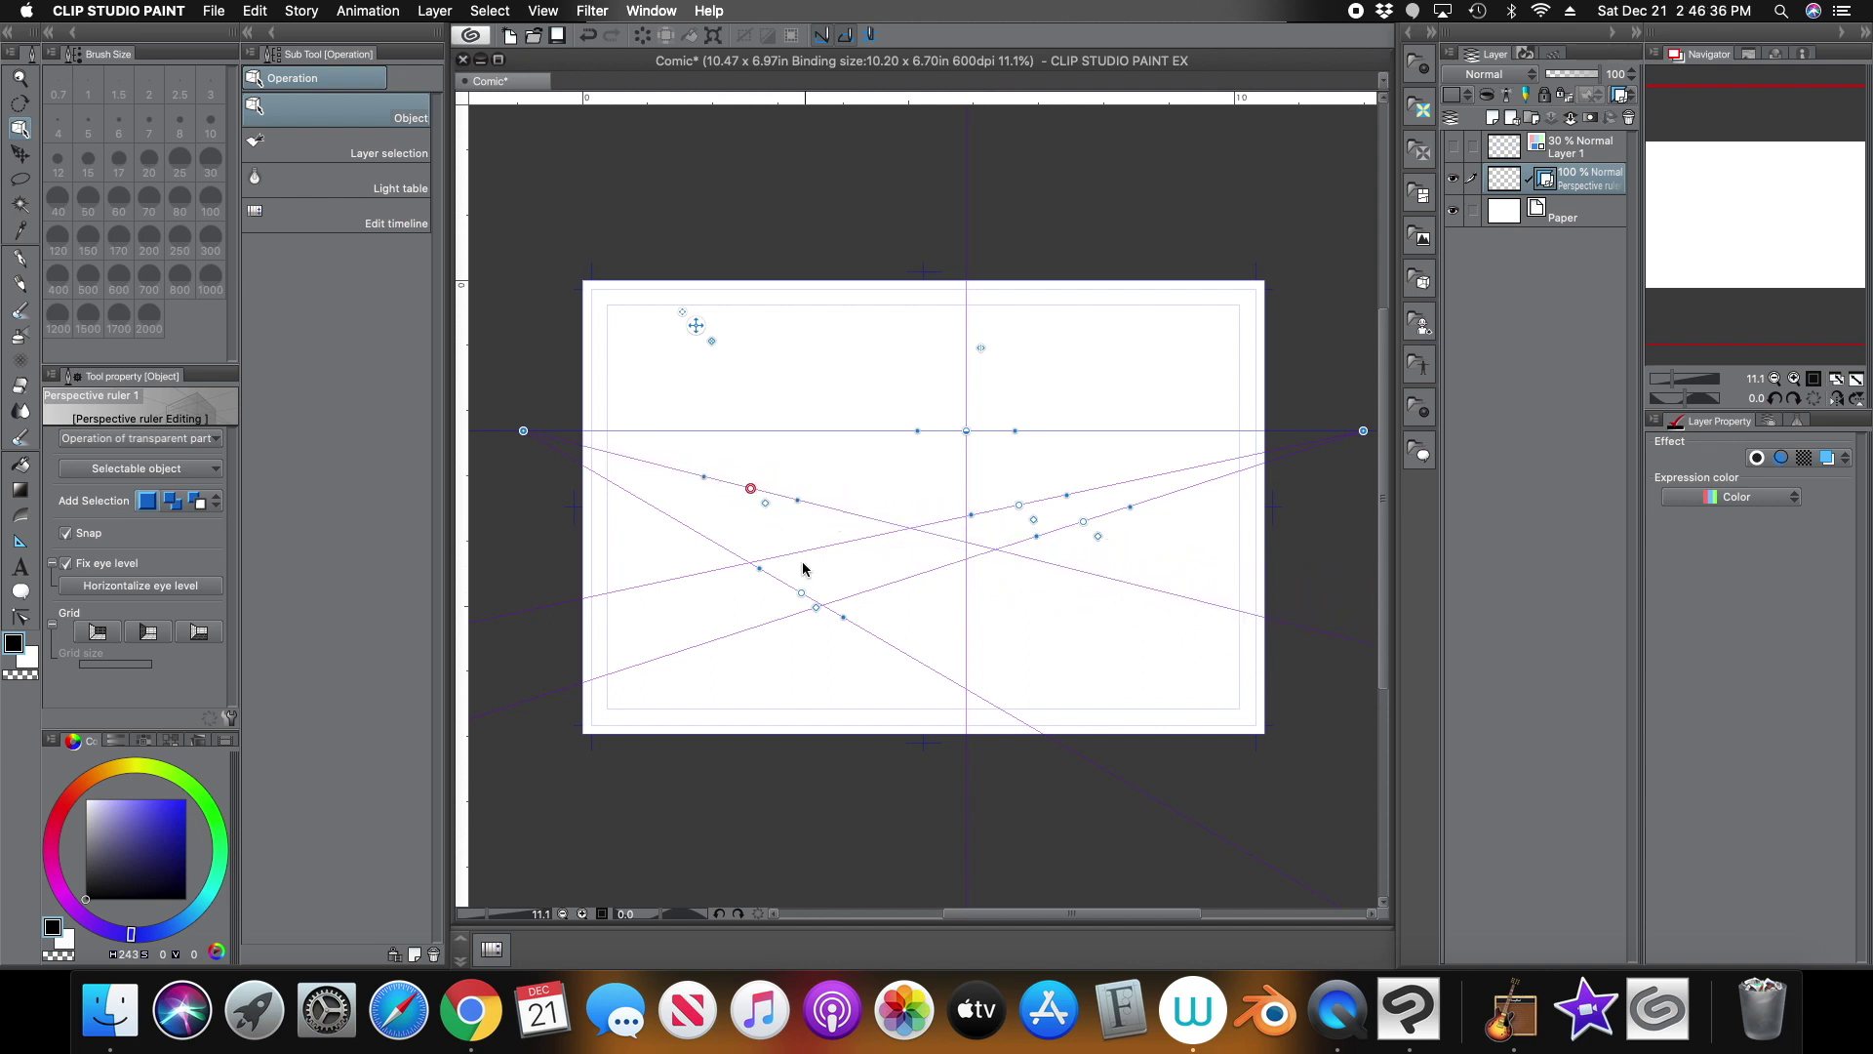
Readjust the lower guide of the left vanishing point and turn off snapping for that vanishing point only
{"action": "mouse_move", "coordinate": [801, 592]}
{"action": "left_mouse_down"}
{"action": "mouse_move", "coordinate": [768, 585]}
{"action": "mouse_move", "coordinate": [820, 568]}
{"action": "left_mouse_up"}
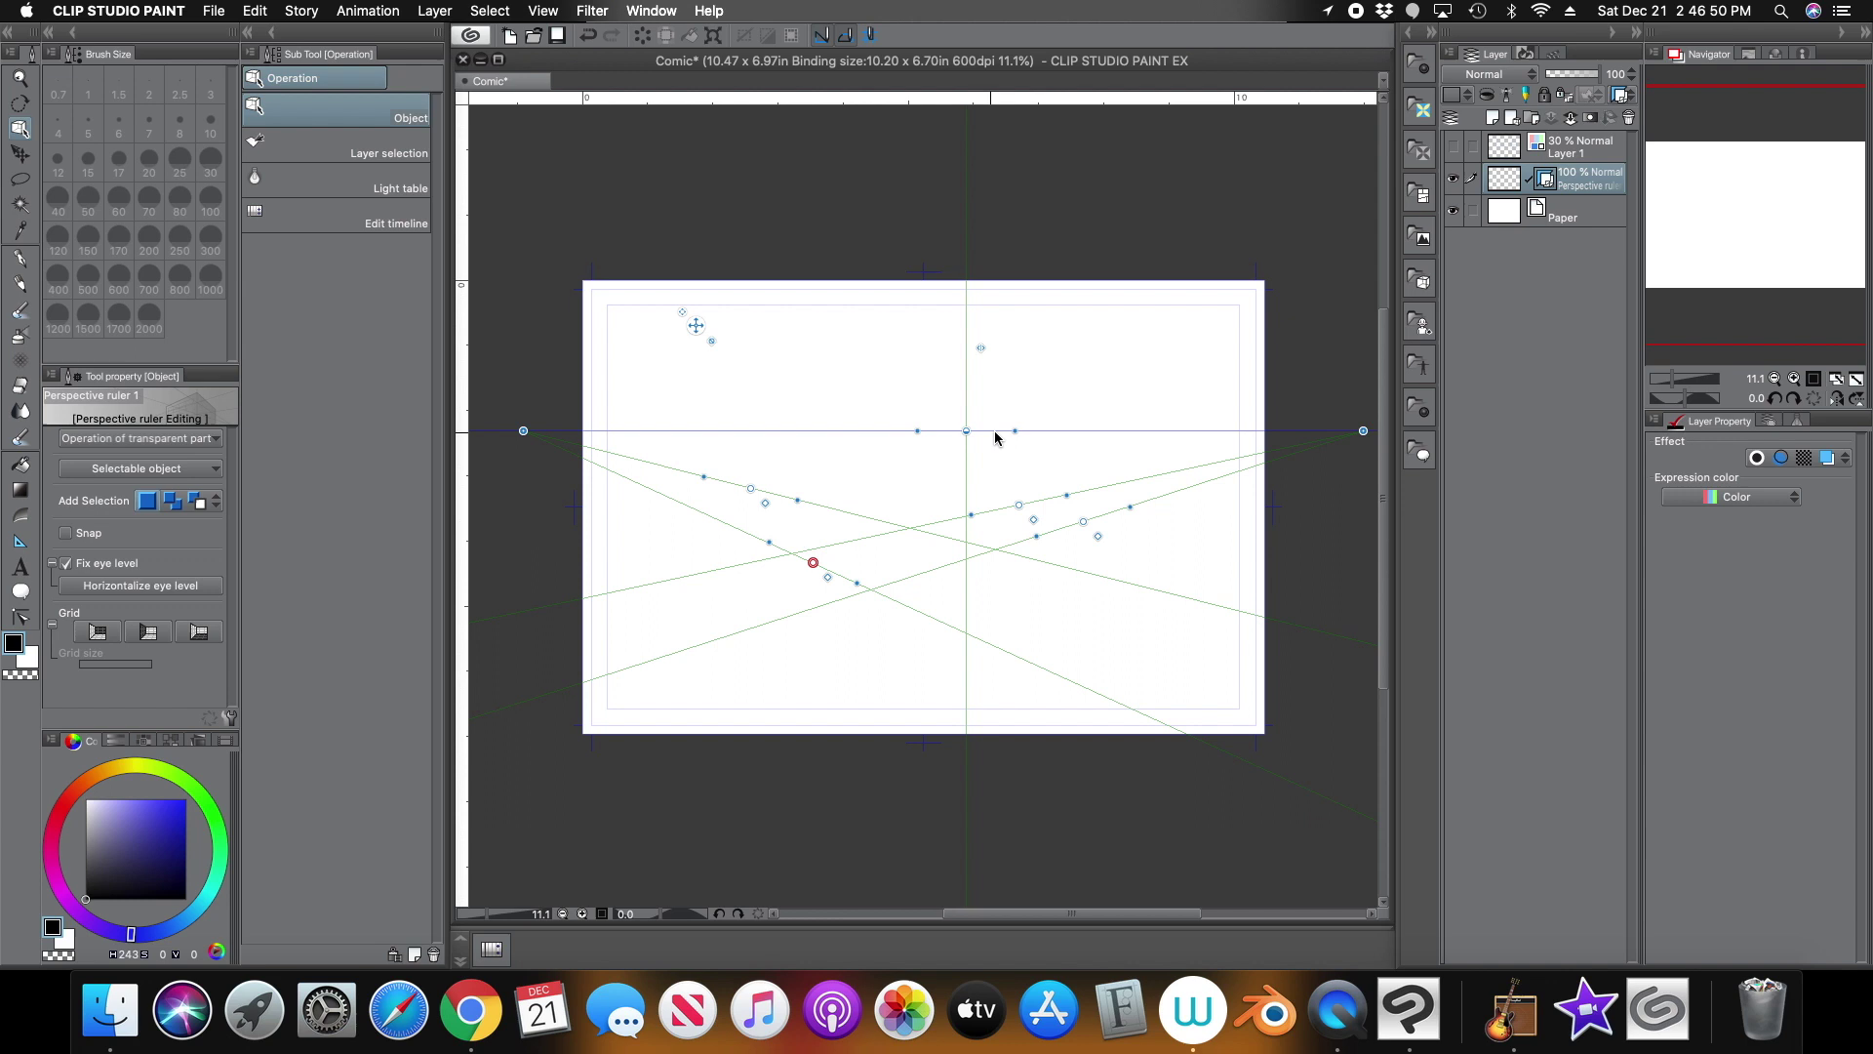
{"action": "key", "text": "super+2"}
{"action": "left_click_drag", "start_coordinate": [812, 562], "coordinate": [745, 538]}
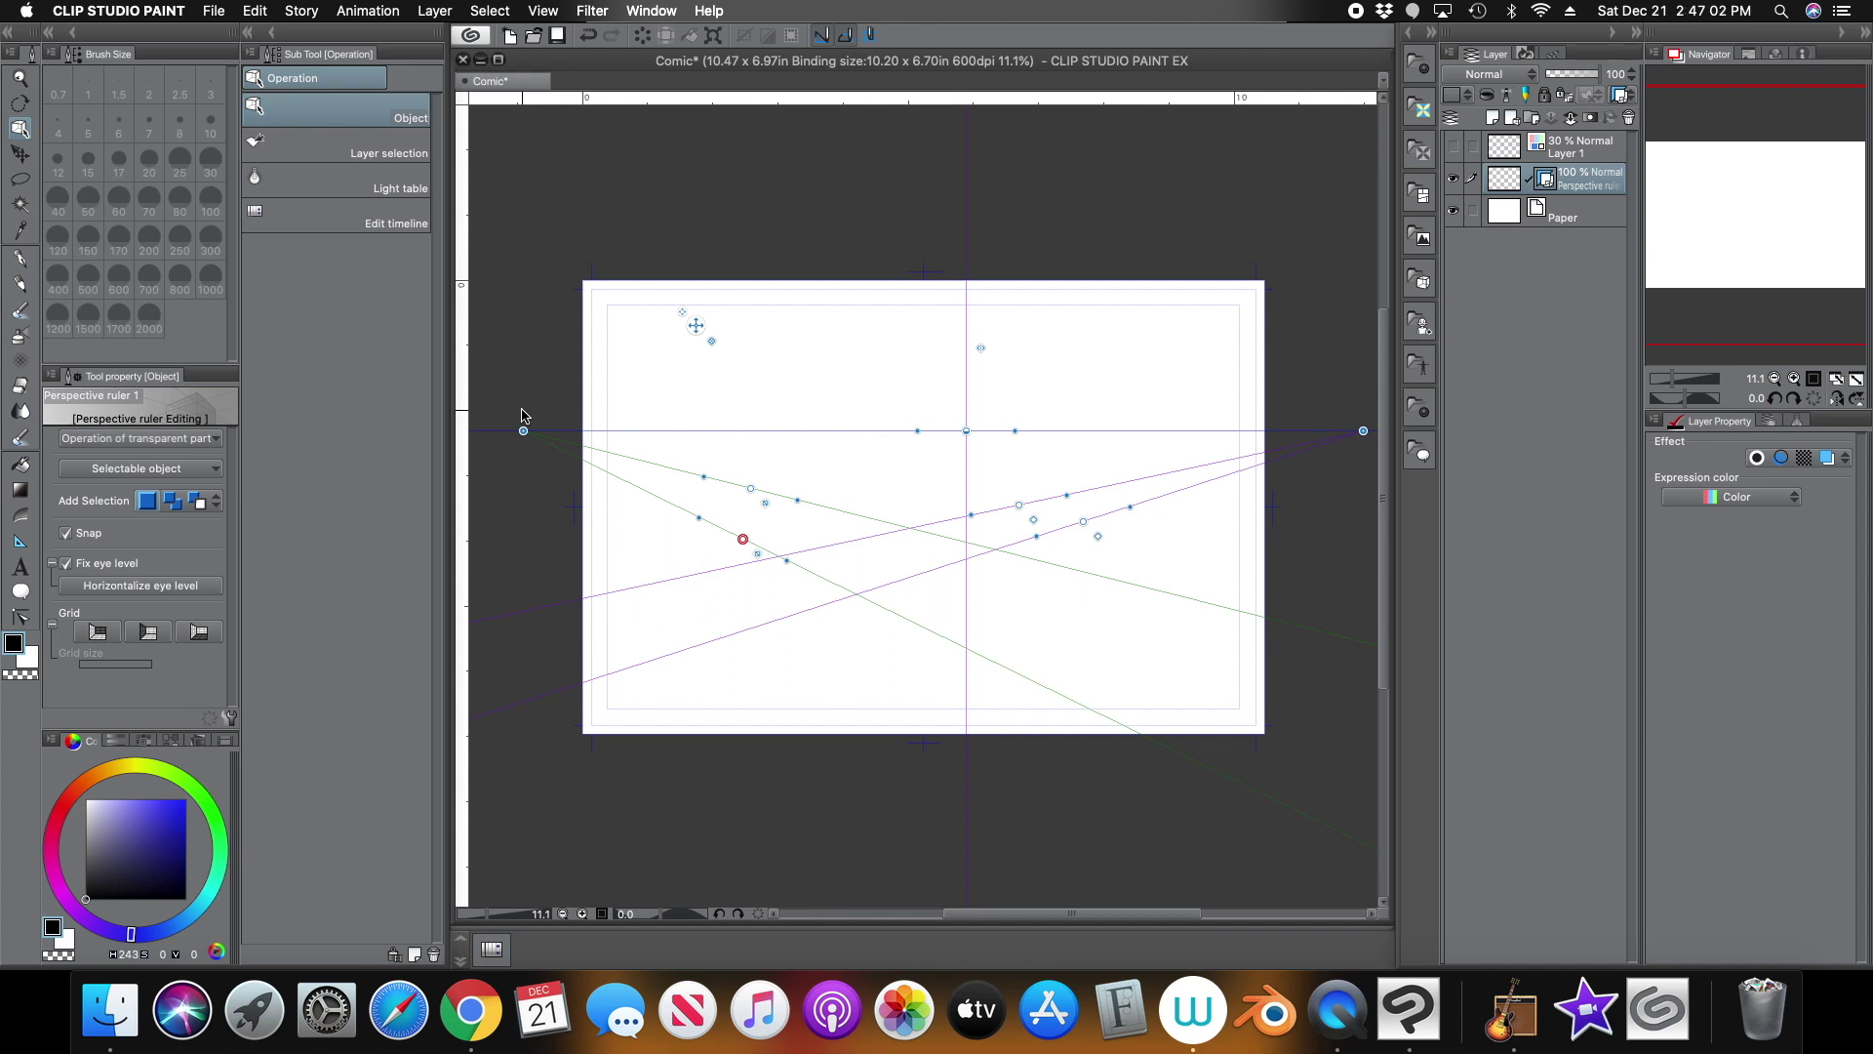
Draw an upright four-sided panel and several loose G-pen strokes, all receding to the right vanishing point
{"action": "left_click", "coordinate": [20, 258]}
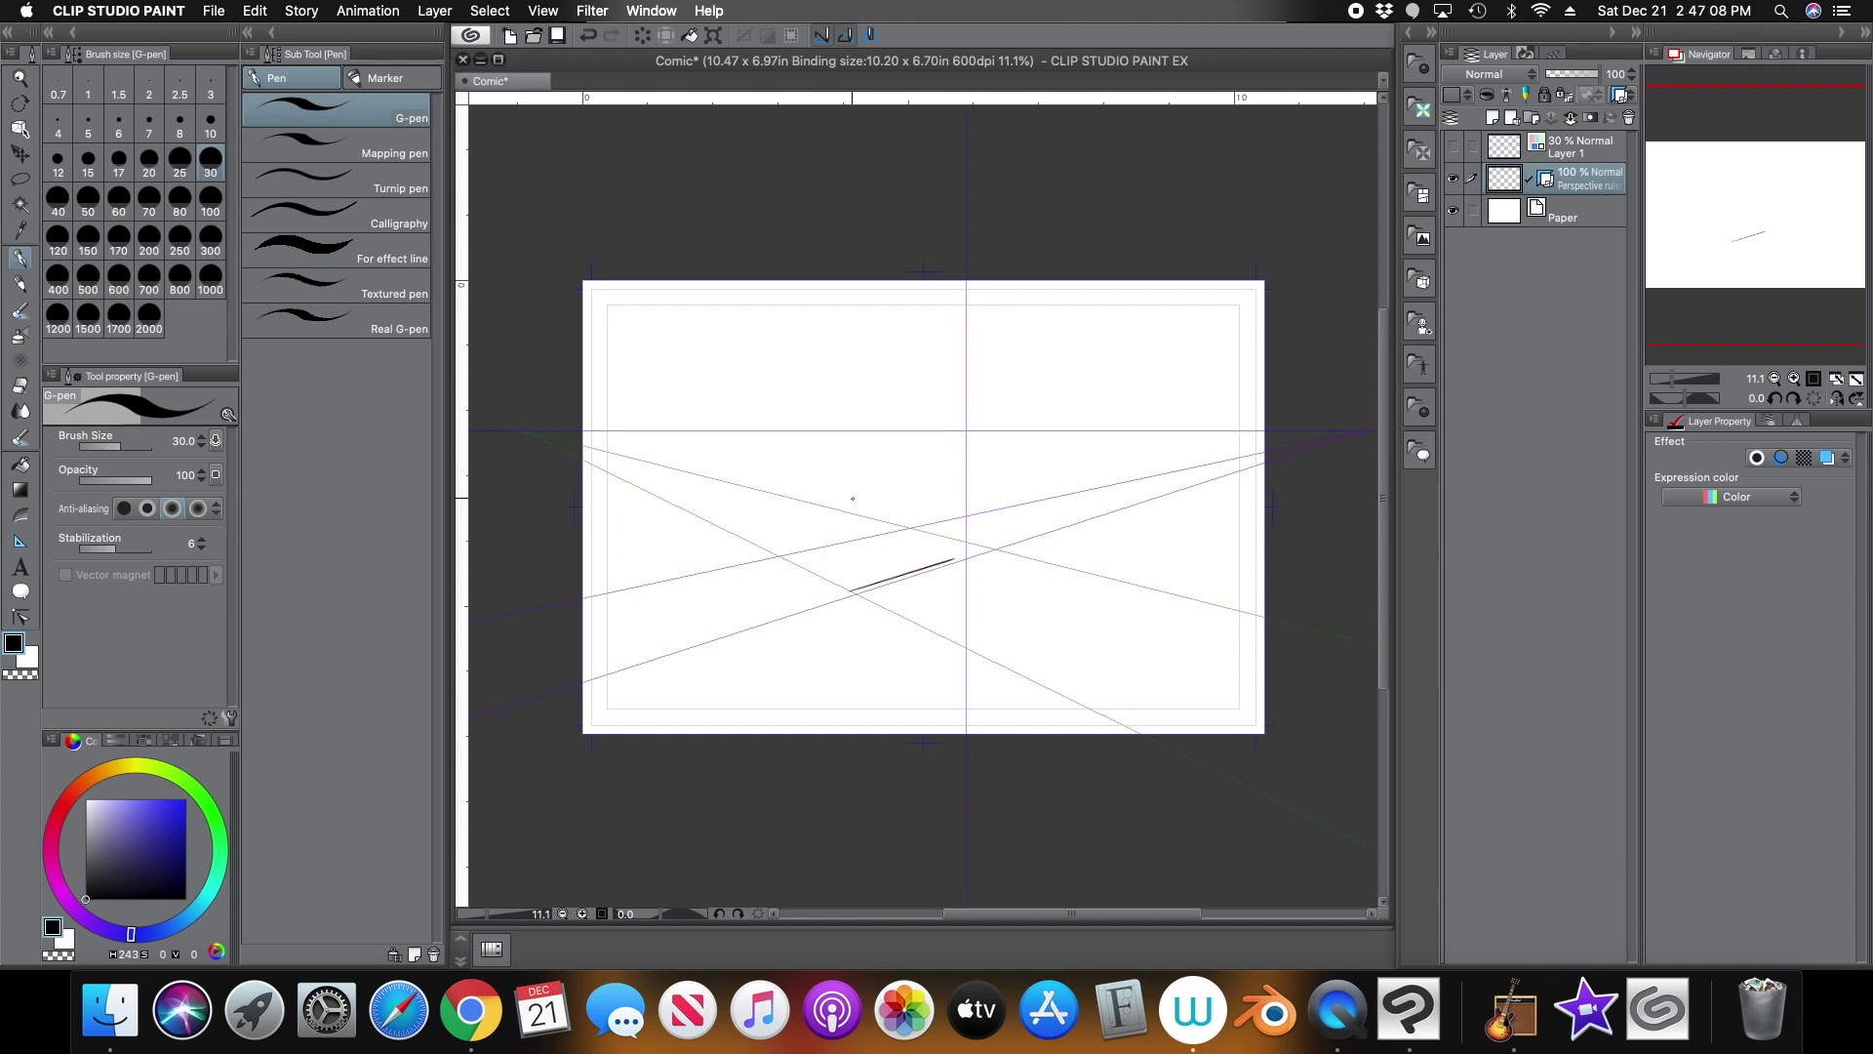
{"action": "left_click_drag", "start_coordinate": [936, 478], "coordinate": [953, 482]}
{"action": "left_click_drag", "start_coordinate": [946, 557], "coordinate": [949, 504]}
{"action": "left_click_drag", "start_coordinate": [850, 590], "coordinate": [855, 522]}
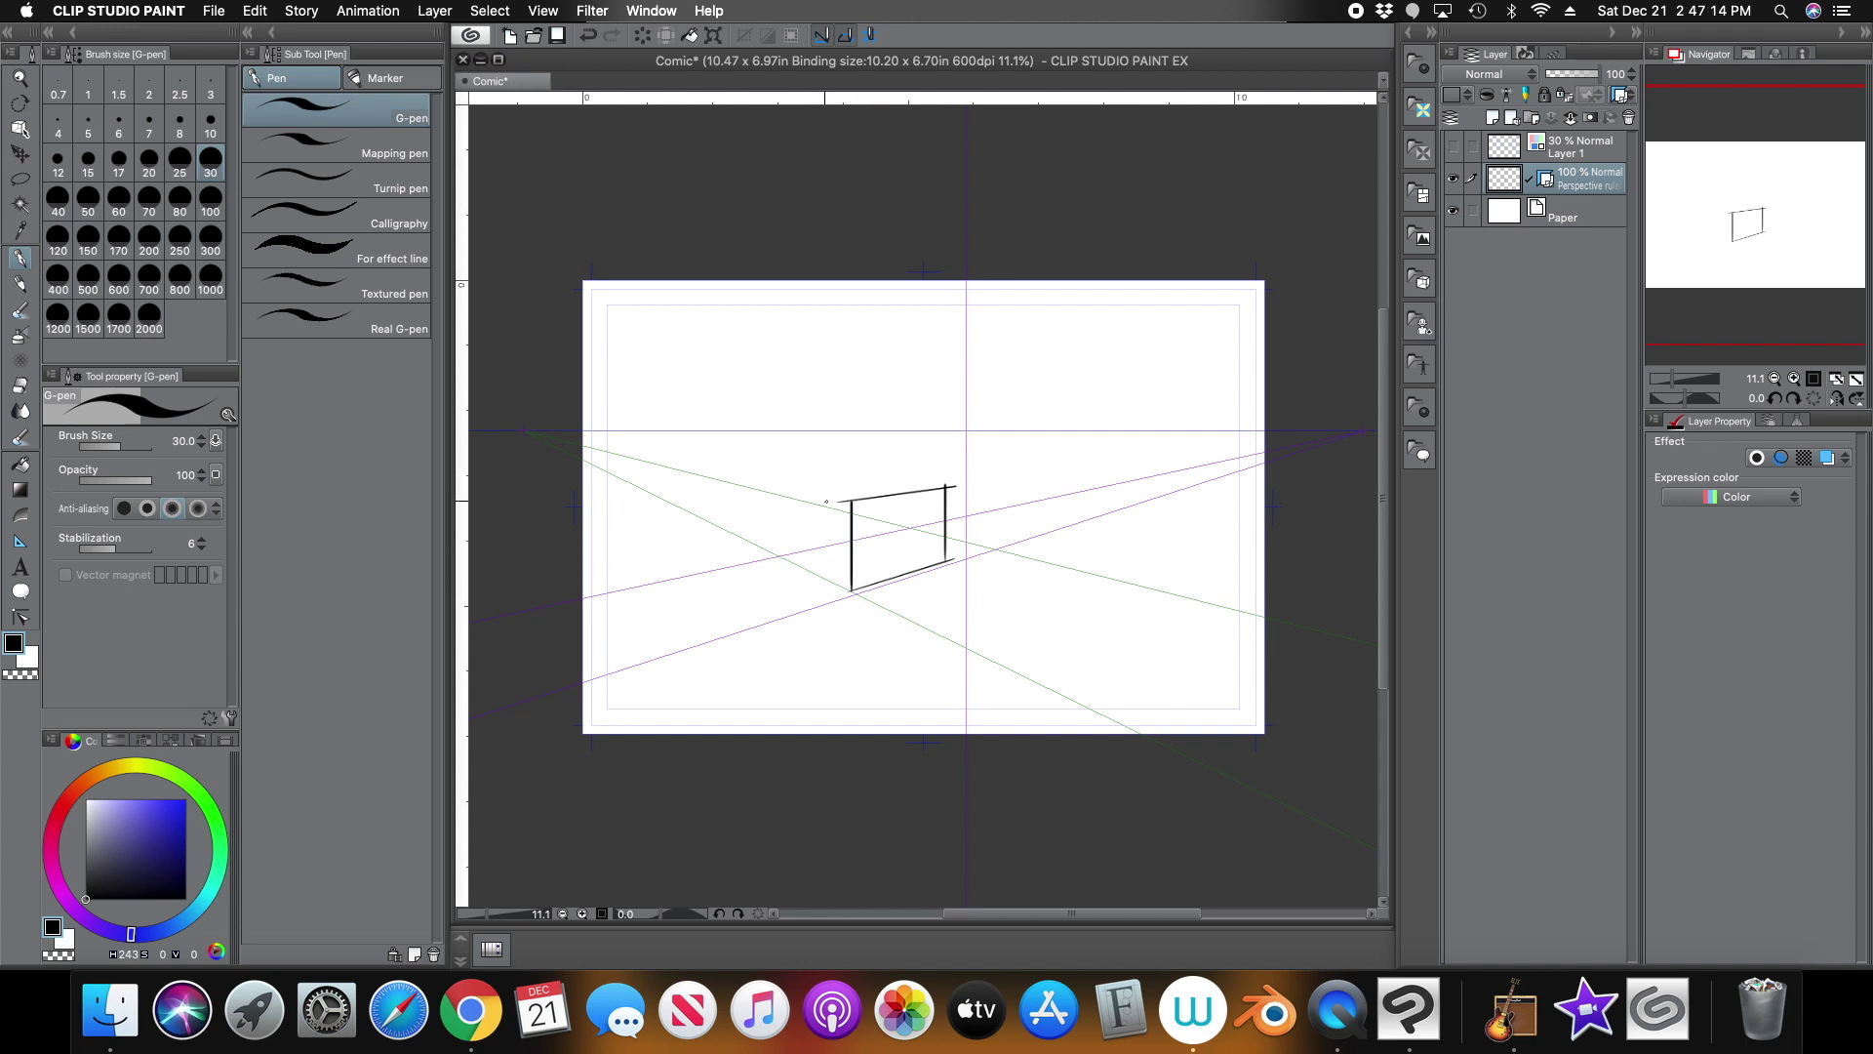
{"action": "mouse_move", "coordinate": [638, 436]}
{"action": "left_mouse_down"}
{"action": "mouse_move", "coordinate": [778, 436]}
{"action": "mouse_move", "coordinate": [690, 508]}
{"action": "left_mouse_up"}
{"action": "mouse_move", "coordinate": [831, 562]}
{"action": "left_mouse_down"}
{"action": "mouse_move", "coordinate": [722, 587]}
{"action": "mouse_move", "coordinate": [669, 558]}
{"action": "left_mouse_up"}
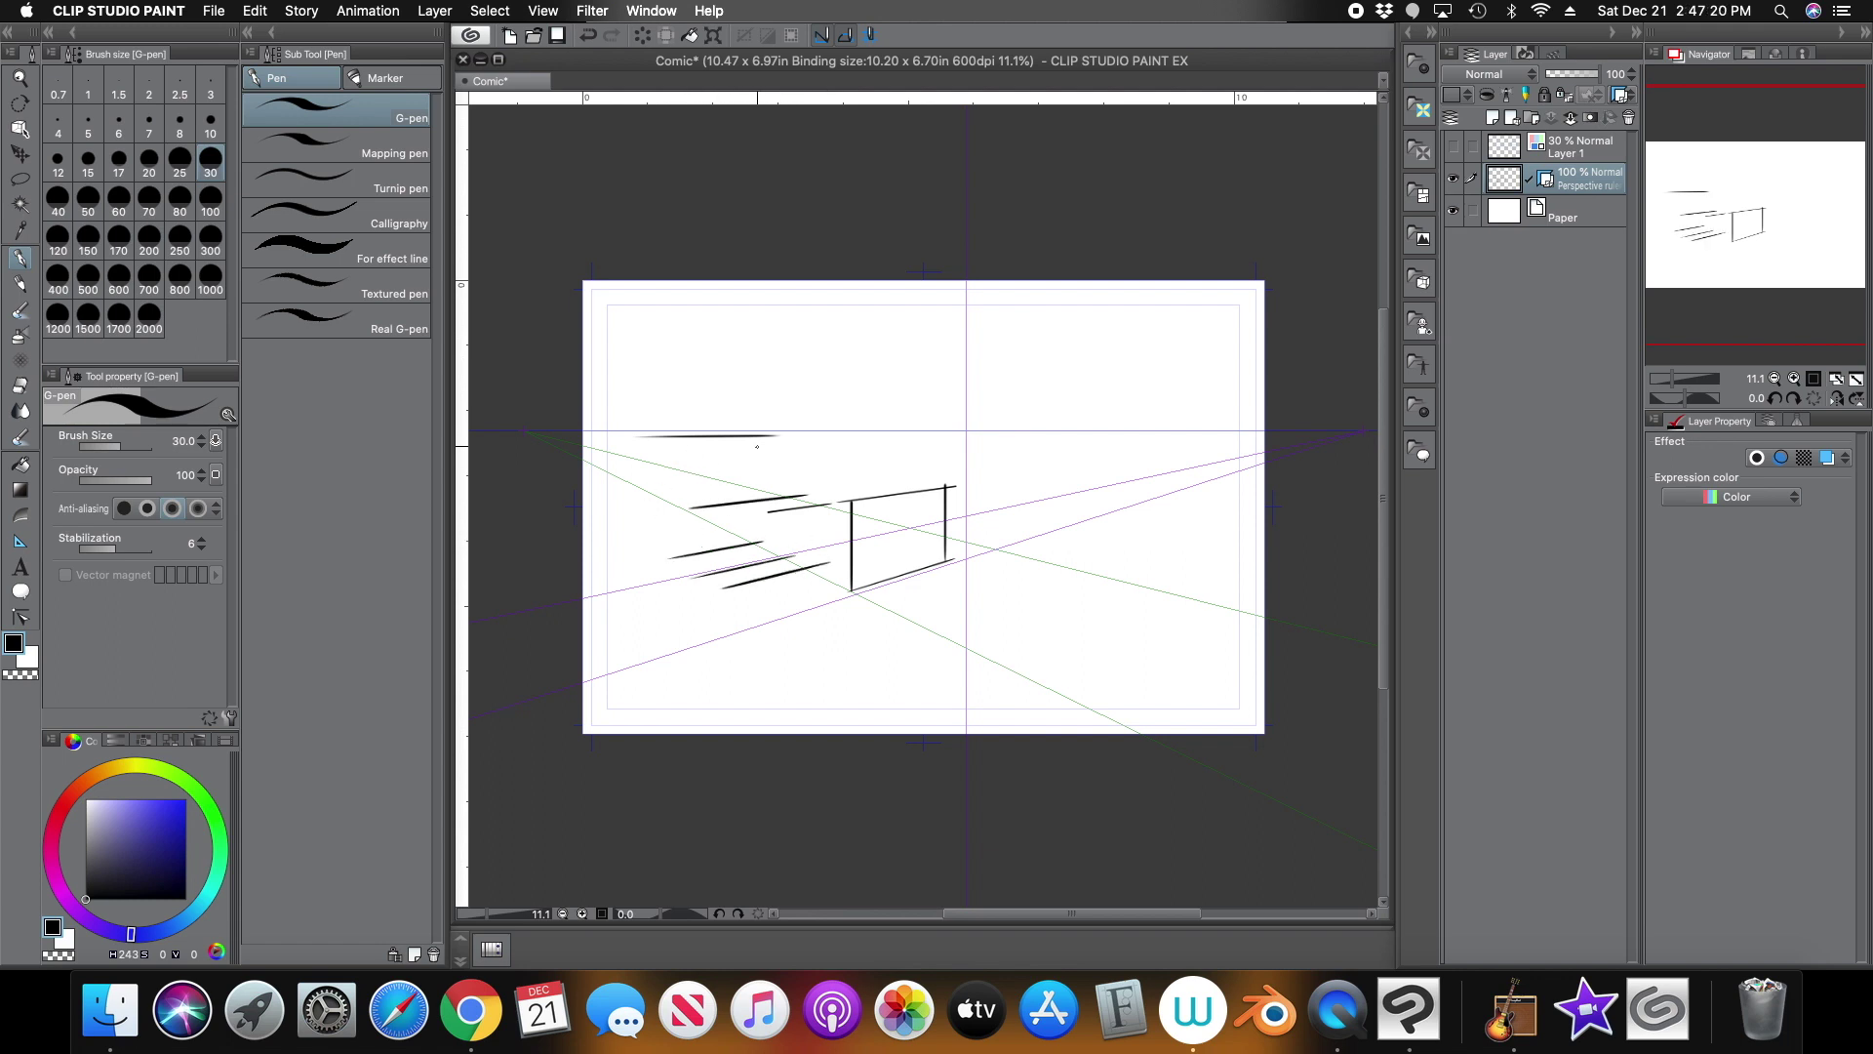
Undo all strokes of the upright panel and the loose lines beside it
{"action": "left_click", "coordinate": [589, 36]}
{"action": "left_click", "coordinate": [589, 37]}
{"action": "left_click", "coordinate": [589, 36]}
{"action": "left_click", "coordinate": [589, 36]}
{"action": "left_click", "coordinate": [590, 36]}
{"action": "left_click", "coordinate": [590, 37]}
{"action": "left_click", "coordinate": [590, 36]}
{"action": "left_click", "coordinate": [589, 36]}
{"action": "left_click", "coordinate": [590, 36]}
{"action": "left_click", "coordinate": [595, 38]}
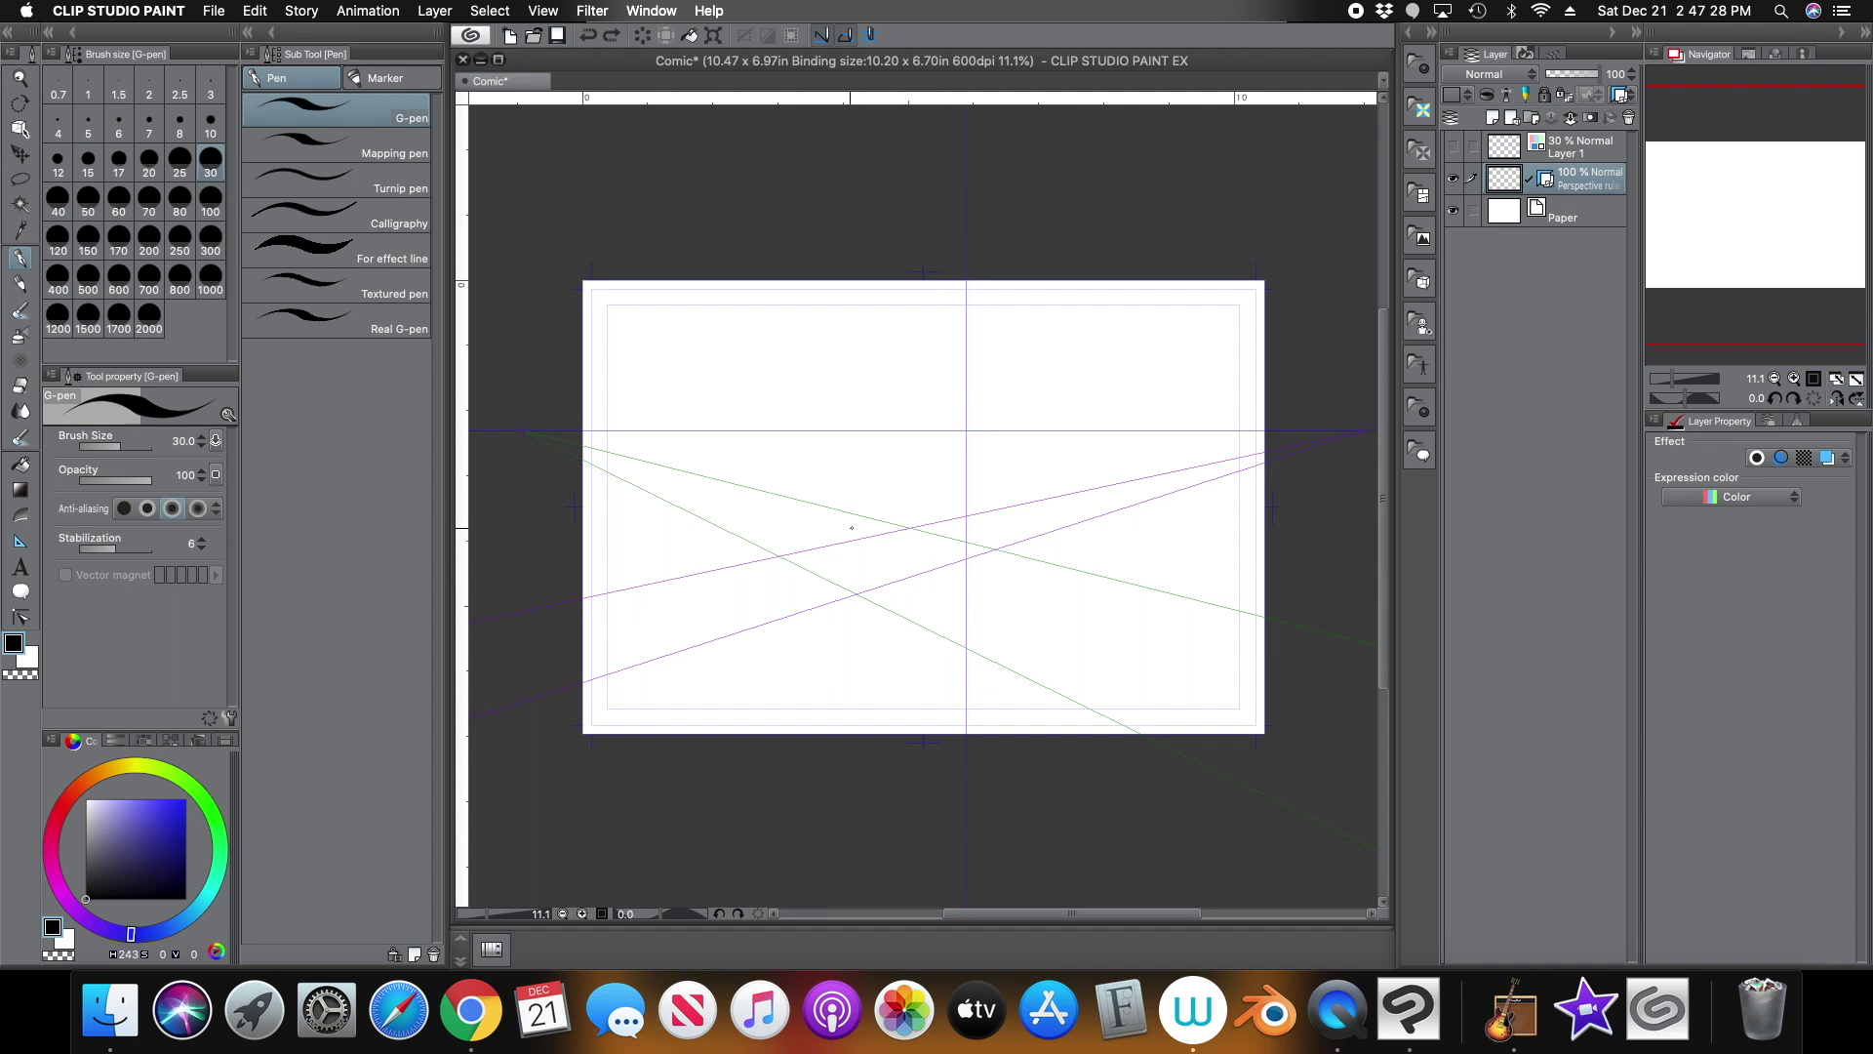
Draw six long G-pen strokes below the eye level that converge on the right vanishing point
{"action": "left_click_drag", "start_coordinate": [857, 532], "coordinate": [977, 509]}
{"action": "left_click_drag", "start_coordinate": [844, 603], "coordinate": [1016, 548]}
{"action": "left_click_drag", "start_coordinate": [862, 647], "coordinate": [1066, 561]}
{"action": "left_click_drag", "start_coordinate": [943, 656], "coordinate": [1122, 561]}
{"action": "left_click_drag", "start_coordinate": [1013, 671], "coordinate": [1191, 549]}
{"action": "left_click_drag", "start_coordinate": [1089, 690], "coordinate": [1205, 582]}
Draw a row of vertical strokes across the converging ones and clear all strokes from the layer
{"action": "mouse_move", "coordinate": [896, 439]}
{"action": "left_mouse_down"}
{"action": "mouse_move", "coordinate": [897, 650]}
{"action": "mouse_move", "coordinate": [937, 641]}
{"action": "left_mouse_up"}
{"action": "left_click_drag", "start_coordinate": [975, 442], "coordinate": [976, 638]}
{"action": "left_click_drag", "start_coordinate": [1034, 449], "coordinate": [1034, 652]}
{"action": "left_click_drag", "start_coordinate": [1103, 463], "coordinate": [1103, 662]}
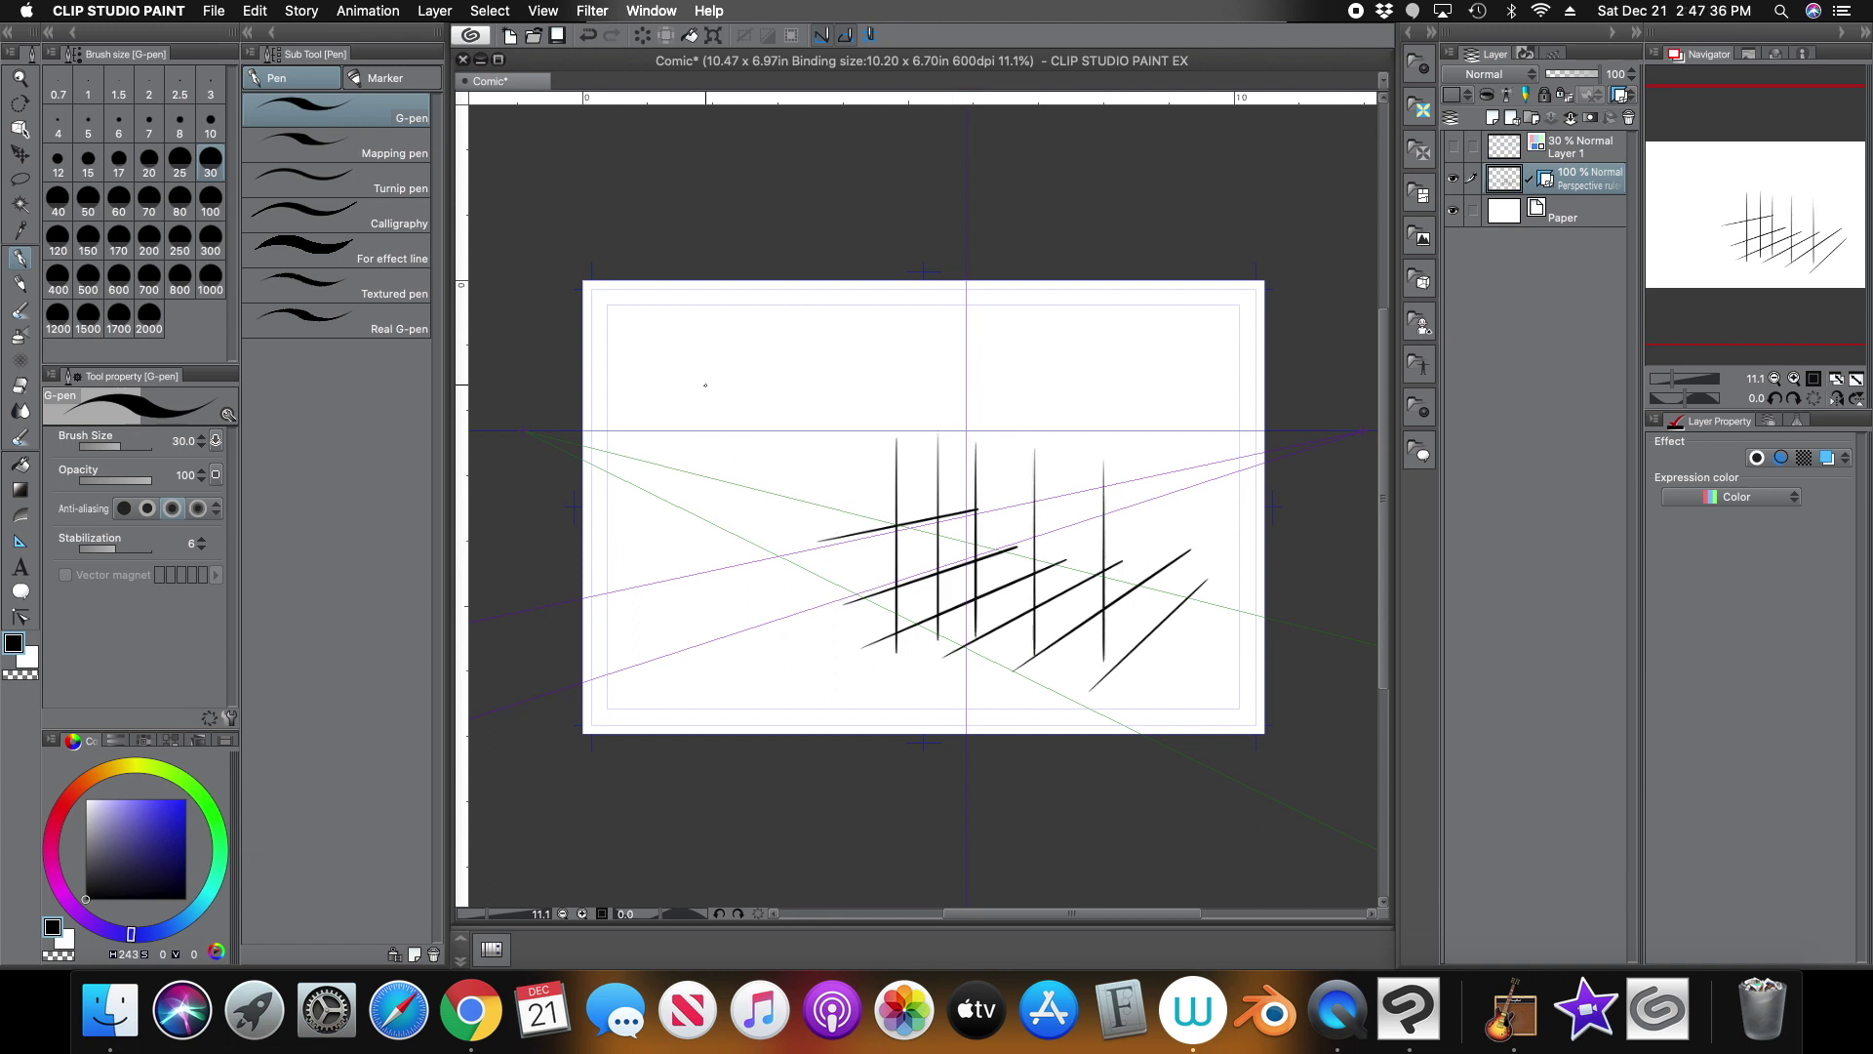
{"action": "left_click", "coordinate": [642, 35]}
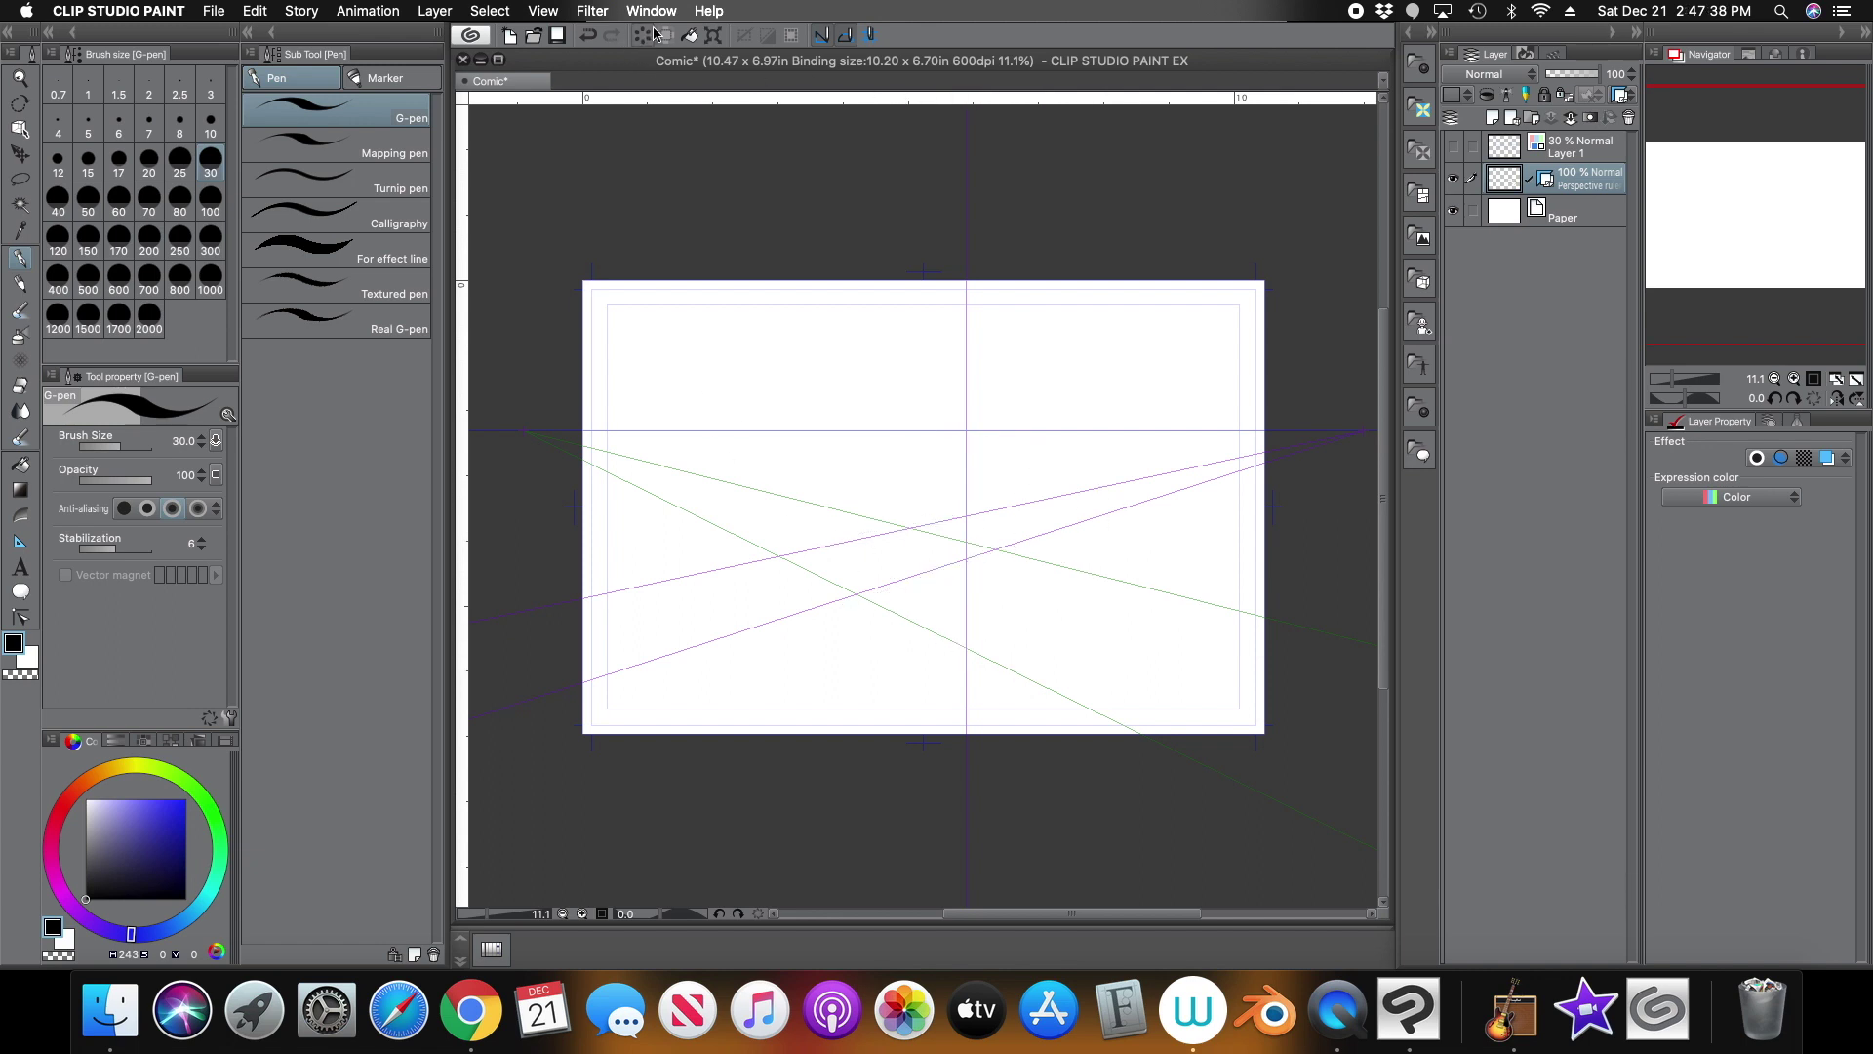
Turn snapping to the left vanishing point back on, and turn off snapping for the whole perspective ruler
{"action": "left_click", "coordinate": [26, 130]}
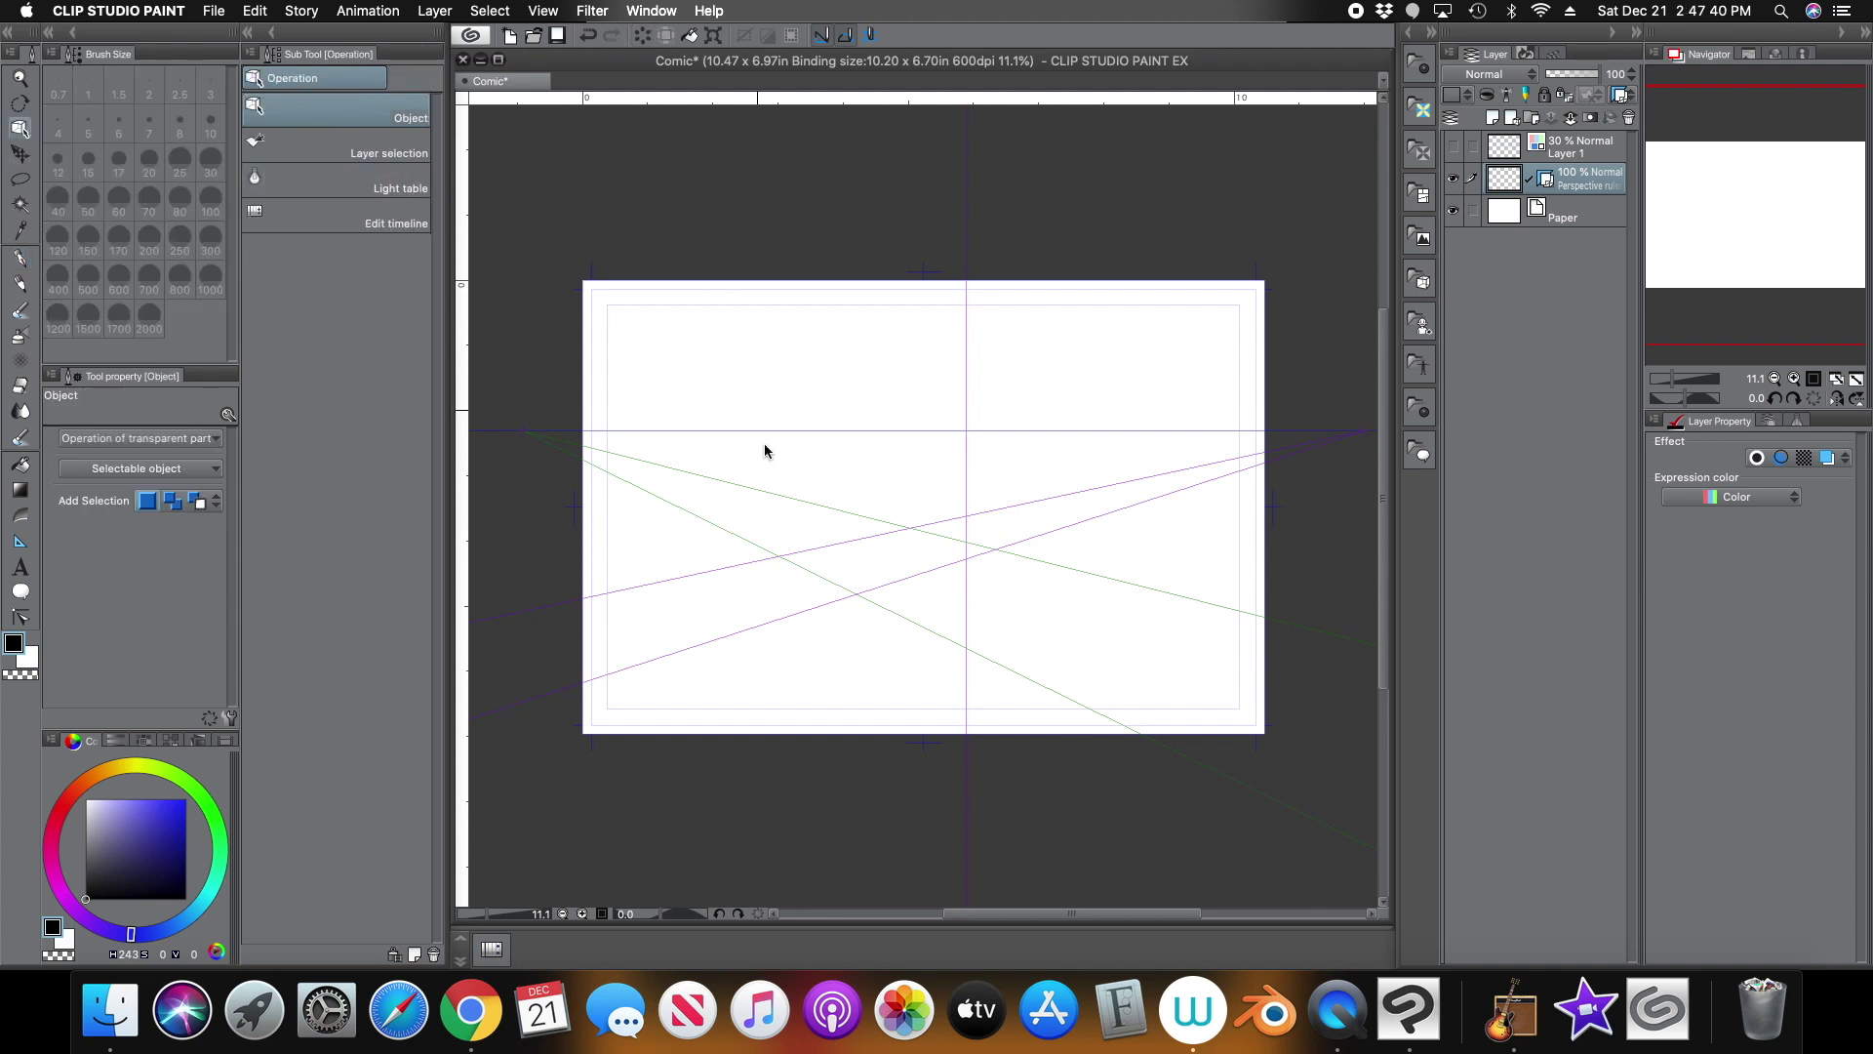
{"action": "left_click", "coordinate": [791, 504]}
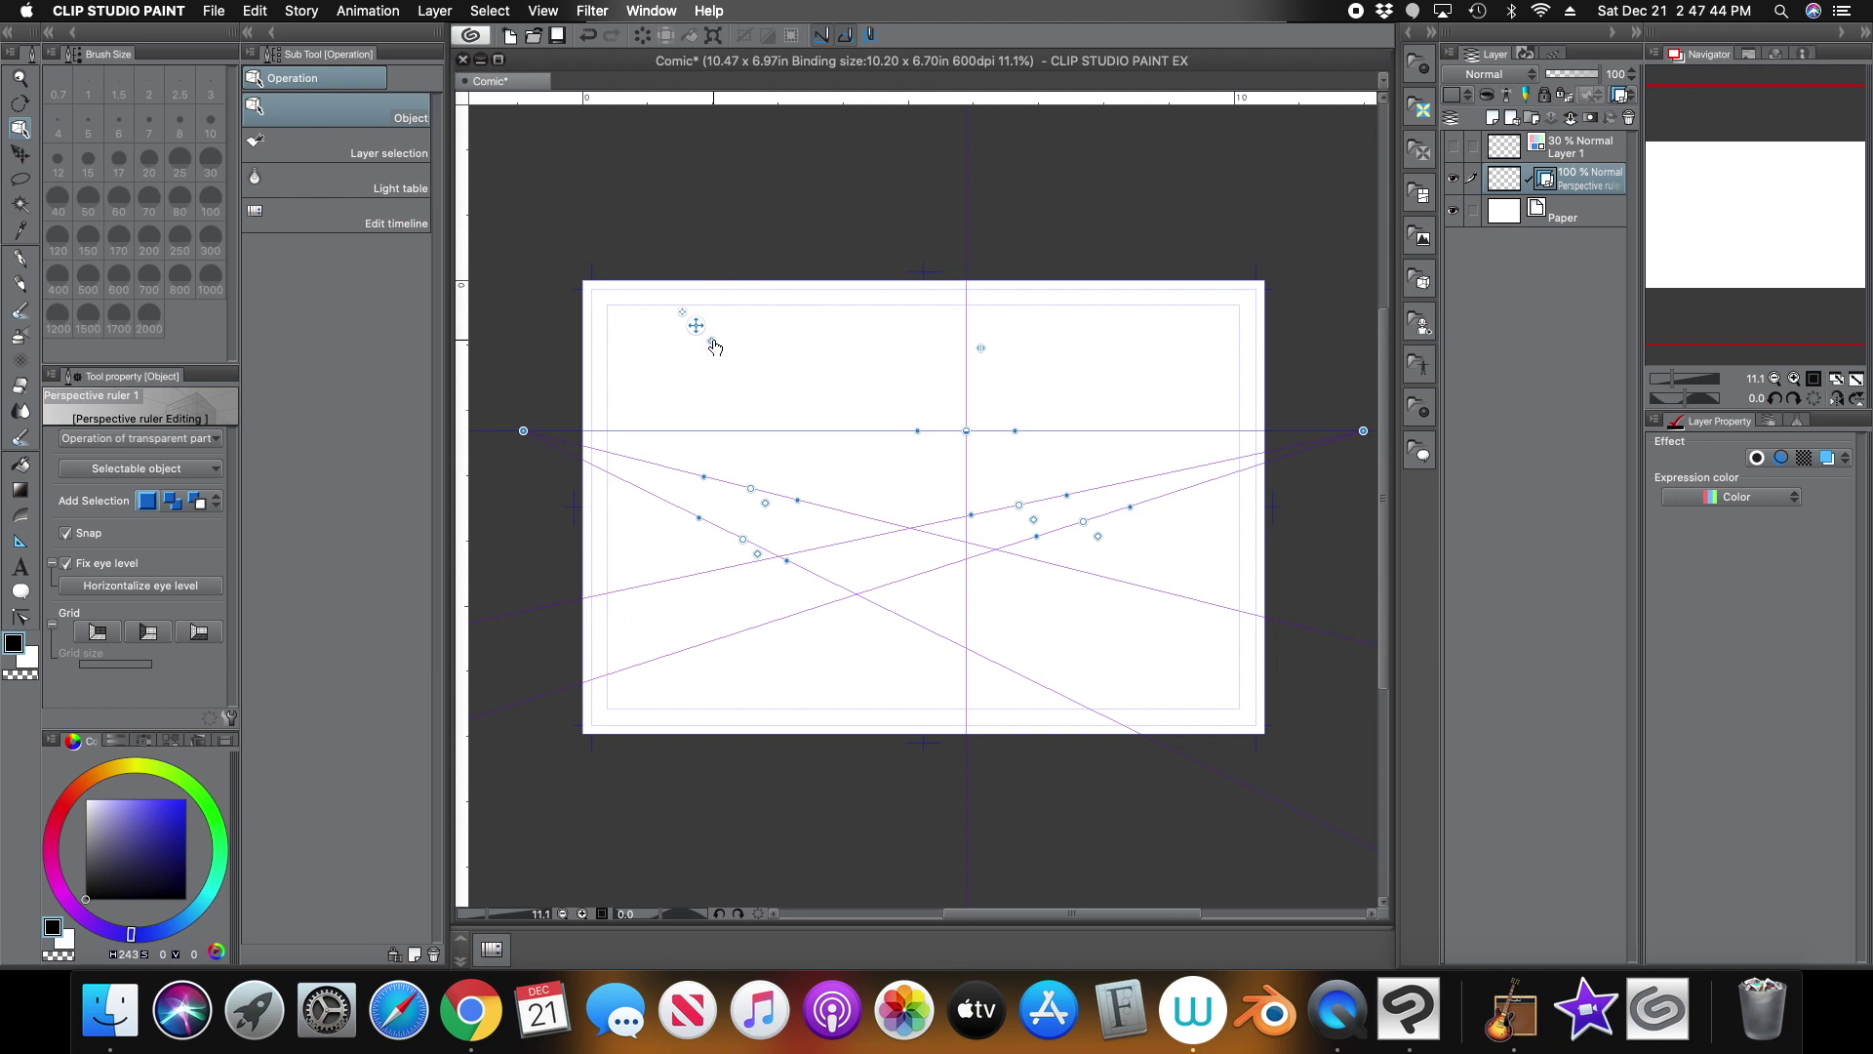
{"action": "key", "text": "super+2"}
Sketch a freehand full-length human figure with the G-pen near the page's center, with its head just below the eye level
{"action": "left_click", "coordinate": [20, 256]}
{"action": "mouse_move", "coordinate": [909, 487]}
{"action": "left_mouse_down"}
{"action": "mouse_move", "coordinate": [911, 451]}
{"action": "mouse_move", "coordinate": [898, 493]}
{"action": "mouse_move", "coordinate": [941, 507]}
{"action": "mouse_move", "coordinate": [944, 533]}
{"action": "mouse_move", "coordinate": [941, 577]}
{"action": "mouse_move", "coordinate": [929, 527]}
{"action": "mouse_move", "coordinate": [892, 614]}
{"action": "mouse_move", "coordinate": [922, 646]}
{"action": "left_mouse_up"}
{"action": "left_click_drag", "start_coordinate": [900, 571], "coordinate": [865, 673]}
{"action": "mouse_move", "coordinate": [873, 674]}
{"action": "left_mouse_down"}
{"action": "mouse_move", "coordinate": [874, 690]}
{"action": "mouse_move", "coordinate": [907, 669]}
{"action": "left_mouse_up"}
{"action": "left_click_drag", "start_coordinate": [915, 570], "coordinate": [928, 609]}
{"action": "left_click_drag", "start_coordinate": [894, 497], "coordinate": [890, 535]}
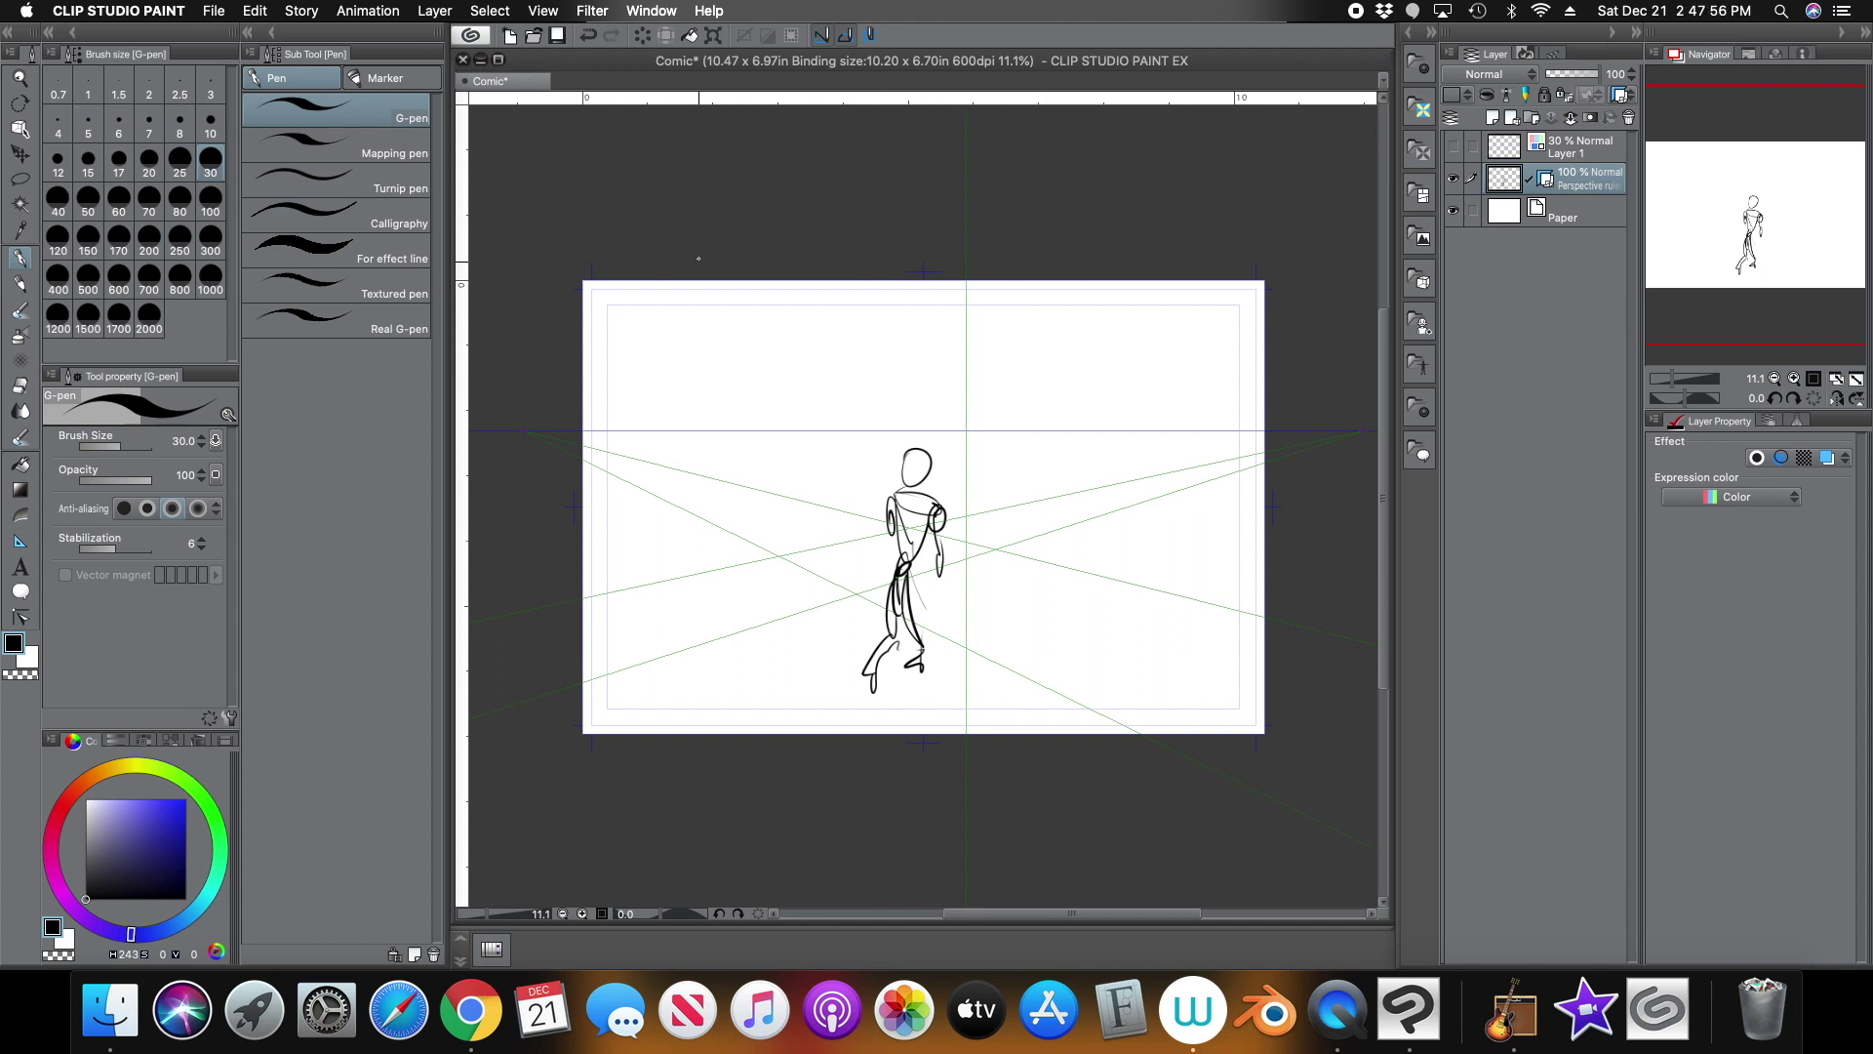
{"action": "left_click", "coordinate": [24, 128]}
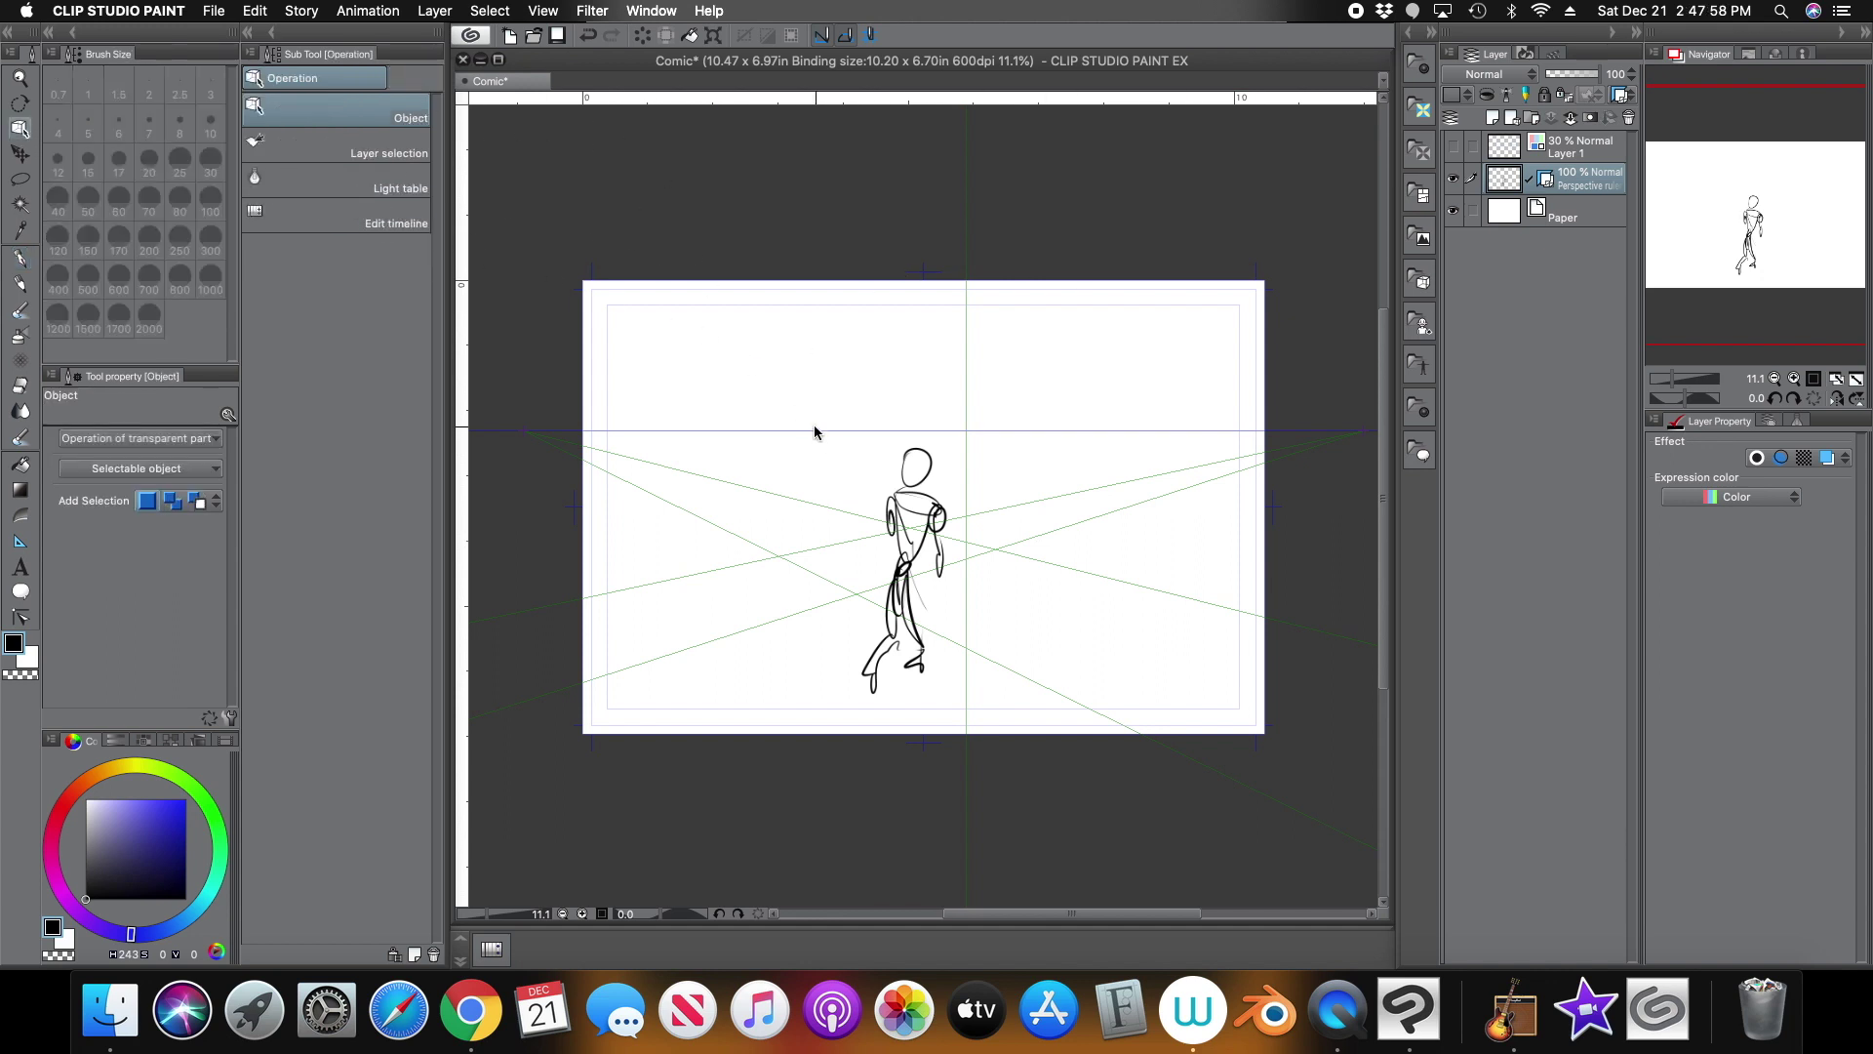
Turn snapping back on for the whole perspective ruler and return to the G-pen
{"action": "left_click", "coordinate": [719, 481]}
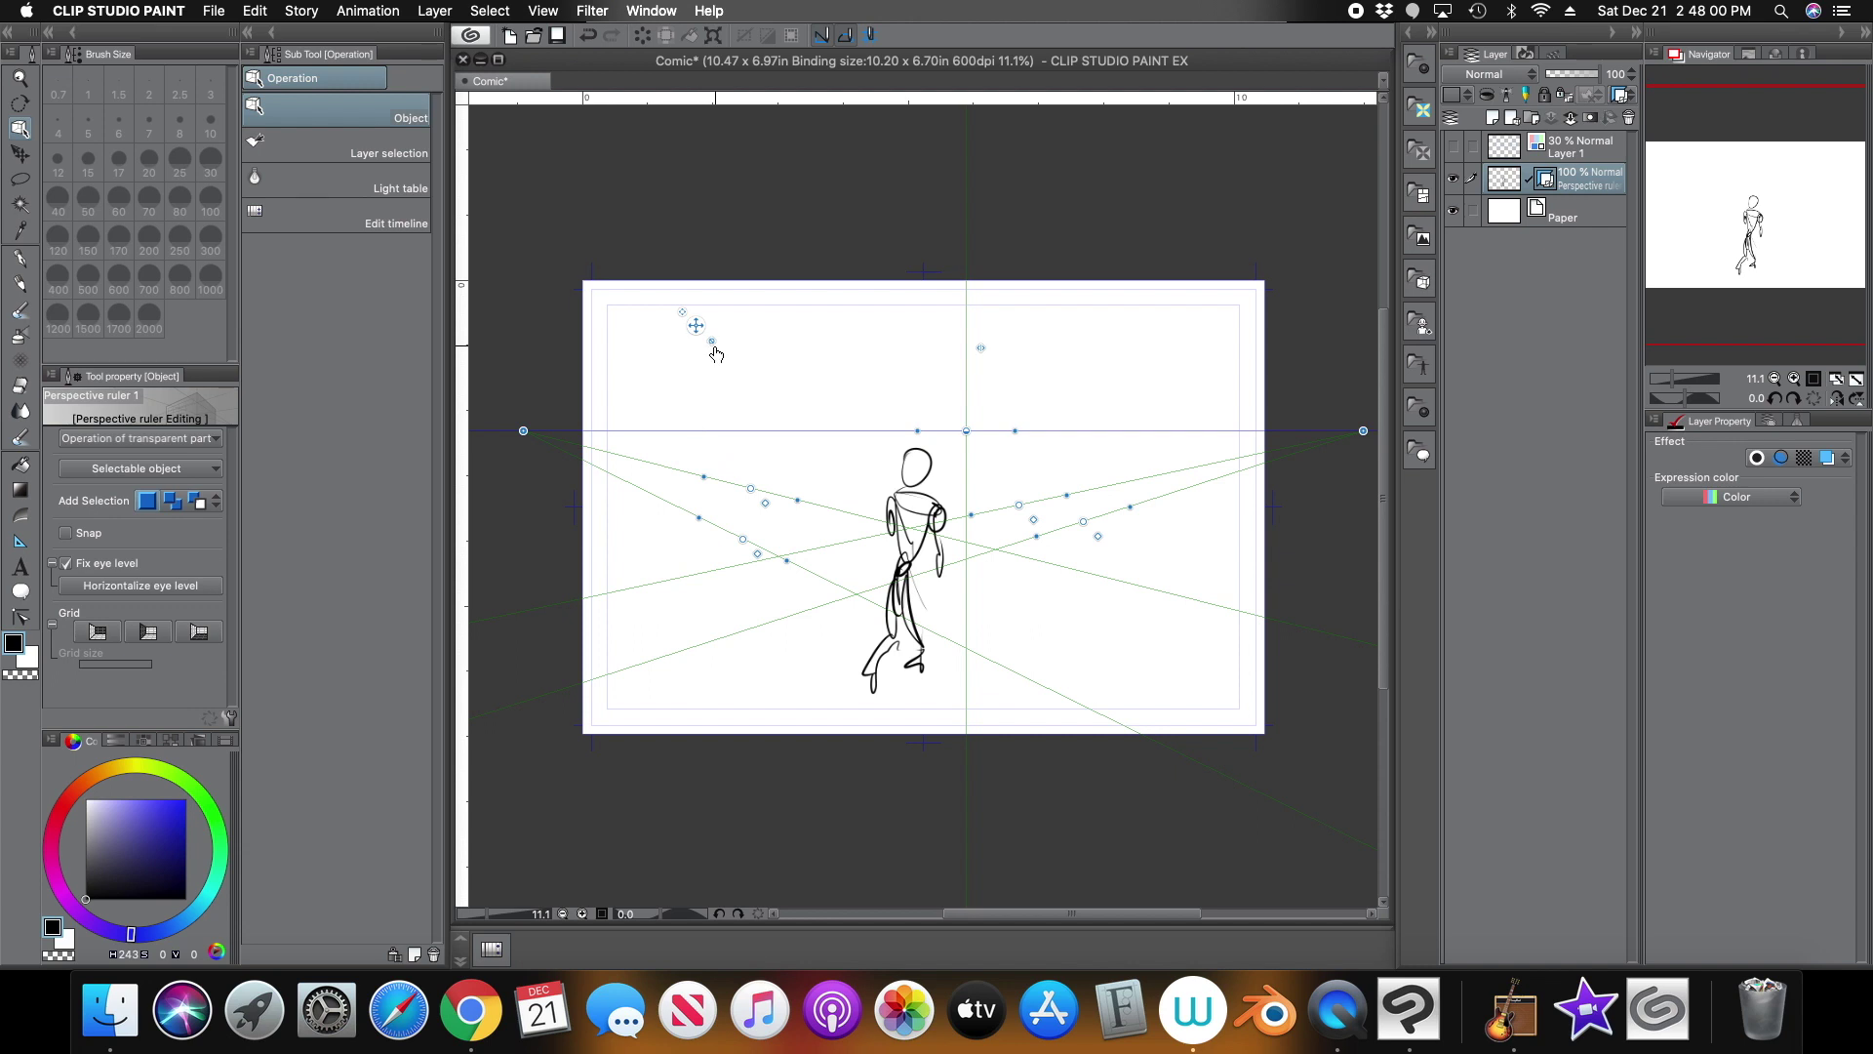
{"action": "left_click", "coordinate": [24, 261]}
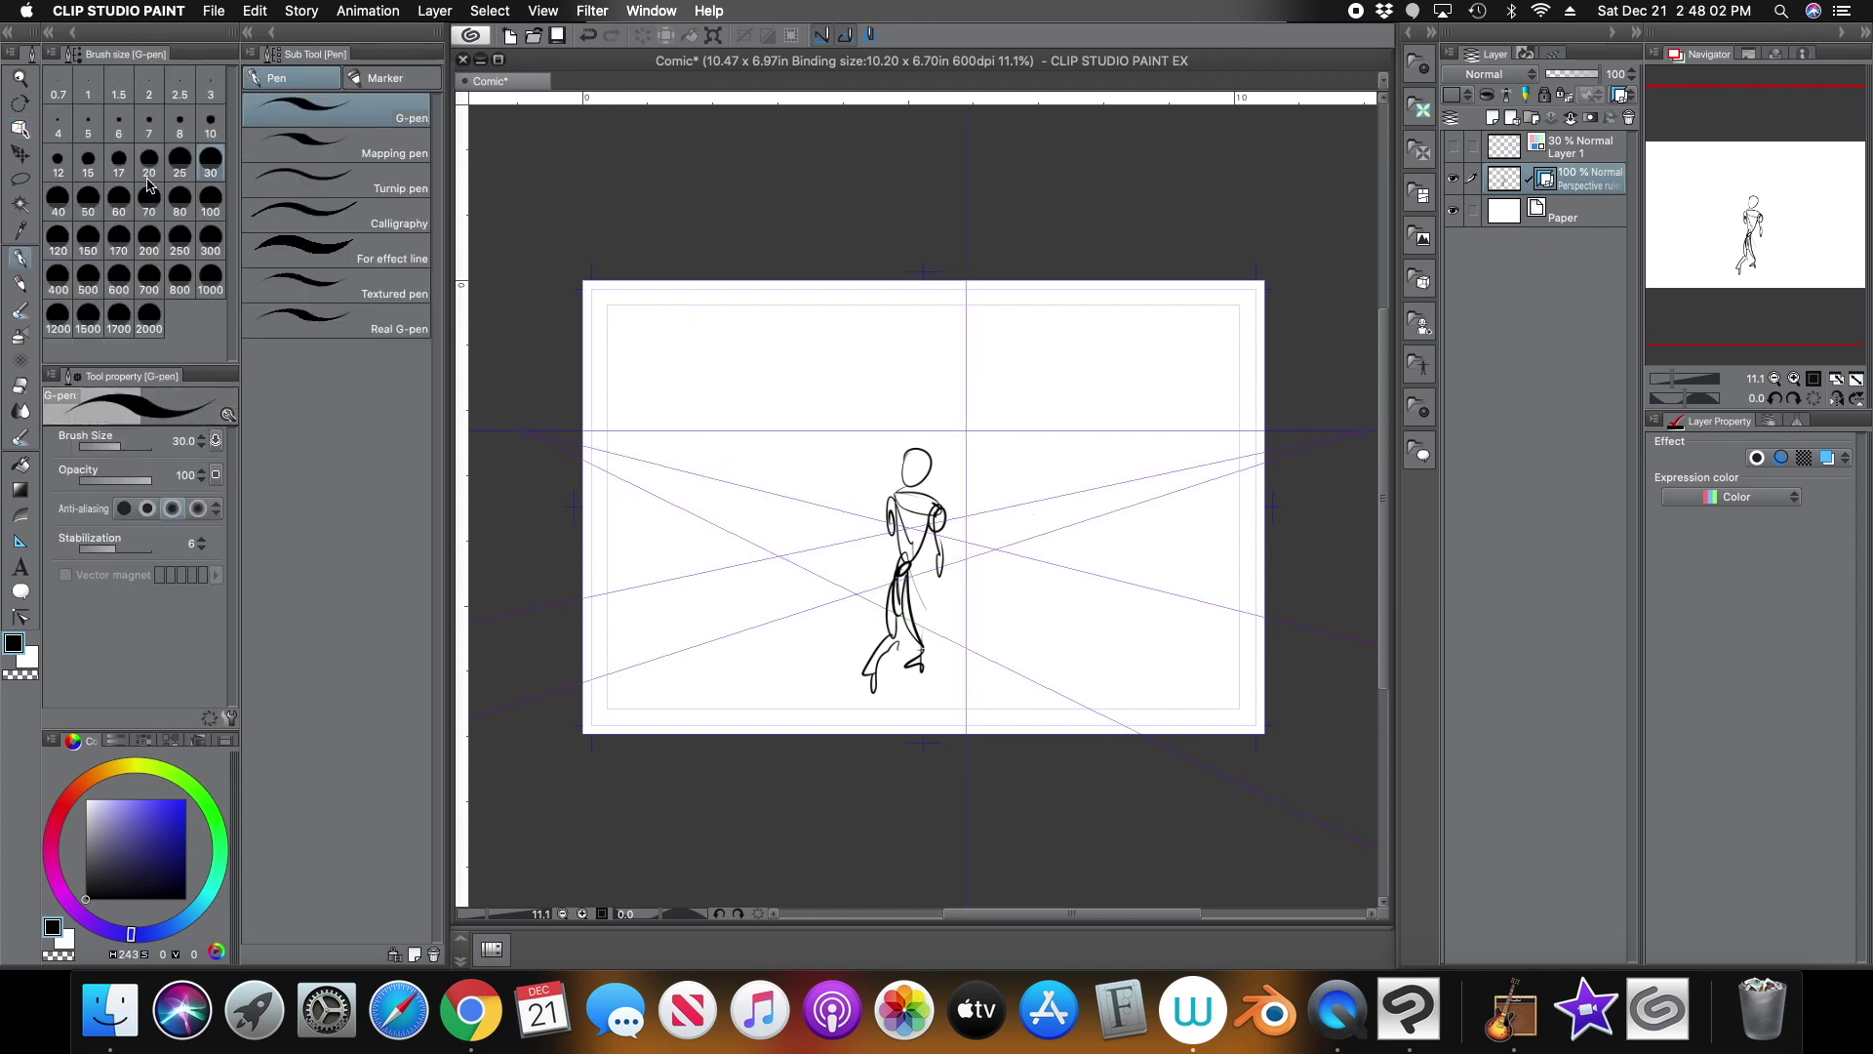
Draw a box in two-point perspective beside the human figure, and clear all strokes from the layer
{"action": "mouse_move", "coordinate": [1029, 605]}
{"action": "left_mouse_down"}
{"action": "mouse_move", "coordinate": [954, 643]}
{"action": "mouse_move", "coordinate": [988, 523]}
{"action": "left_mouse_up"}
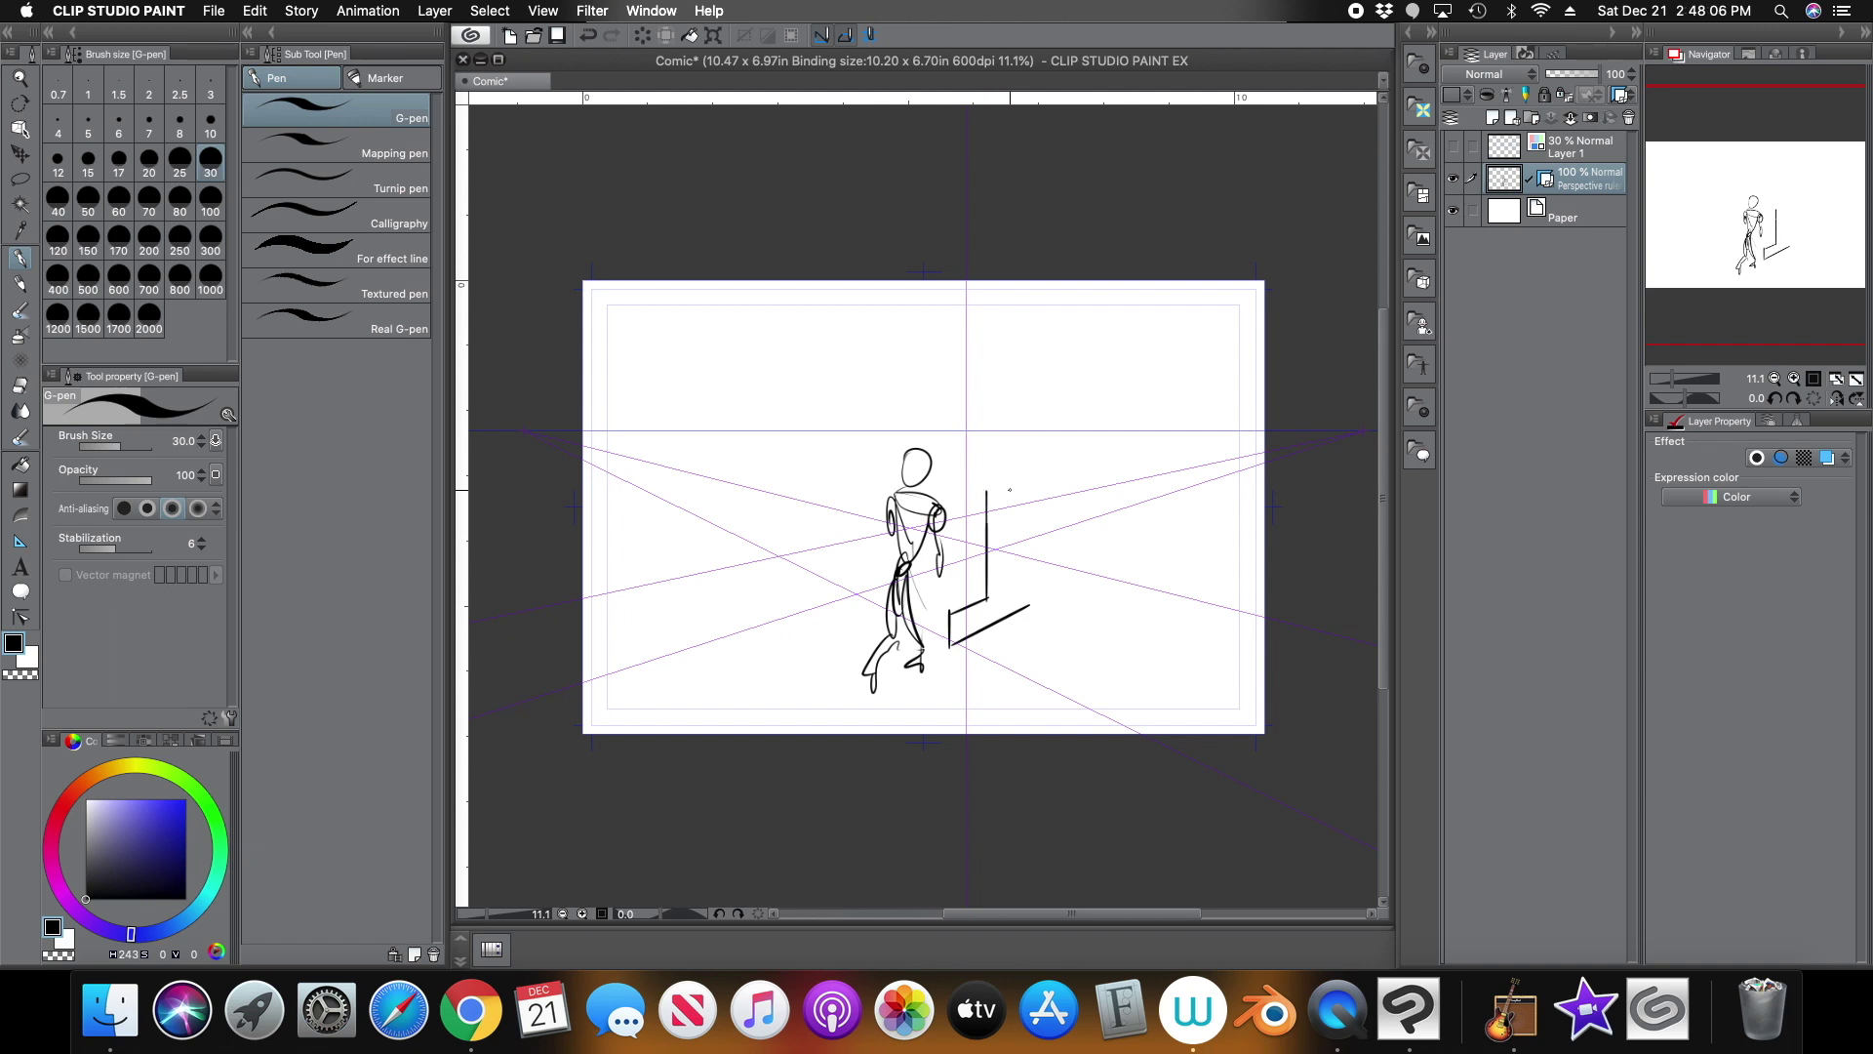
{"action": "left_click_drag", "start_coordinate": [1023, 494], "coordinate": [1022, 609]}
{"action": "left_click_drag", "start_coordinate": [1026, 497], "coordinate": [943, 487]}
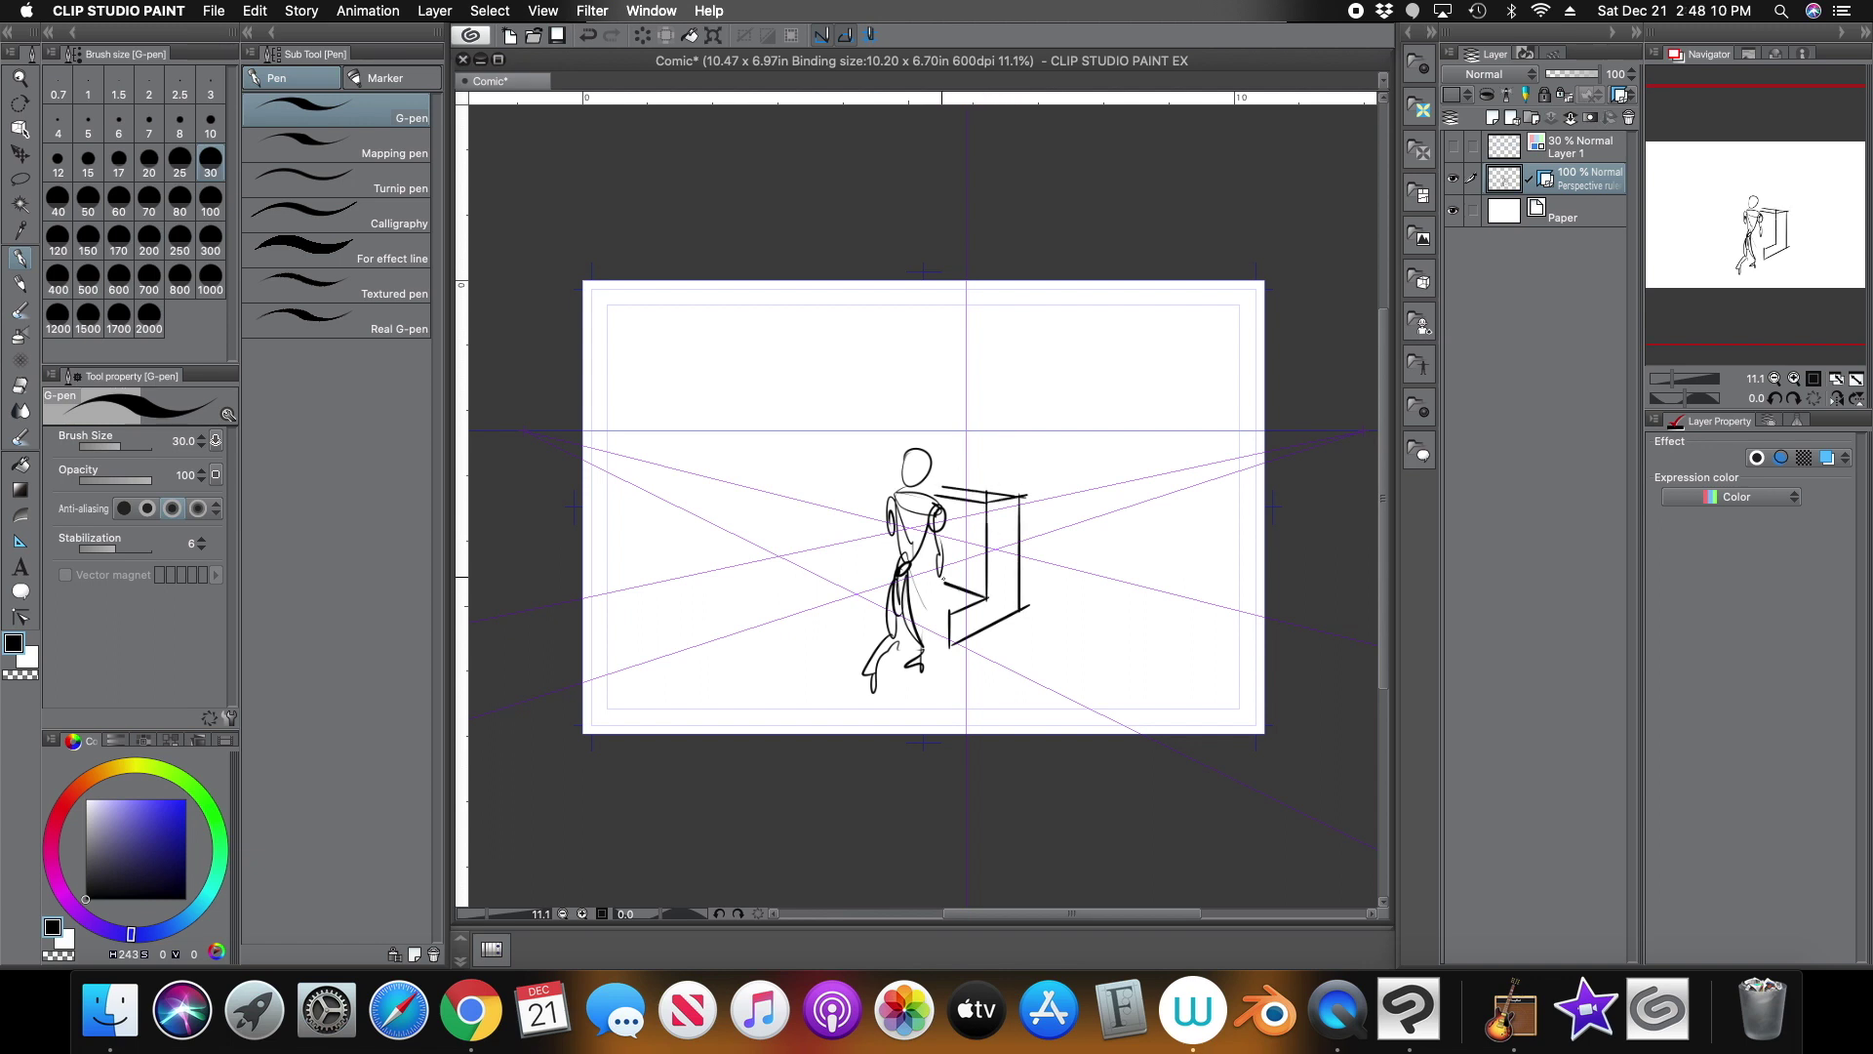
{"action": "mouse_move", "coordinate": [885, 590]}
{"action": "left_mouse_down"}
{"action": "mouse_move", "coordinate": [849, 576]}
{"action": "mouse_move", "coordinate": [900, 560]}
{"action": "left_mouse_up"}
{"action": "left_click_drag", "start_coordinate": [929, 635], "coordinate": [953, 644]}
{"action": "left_click", "coordinate": [689, 37]}
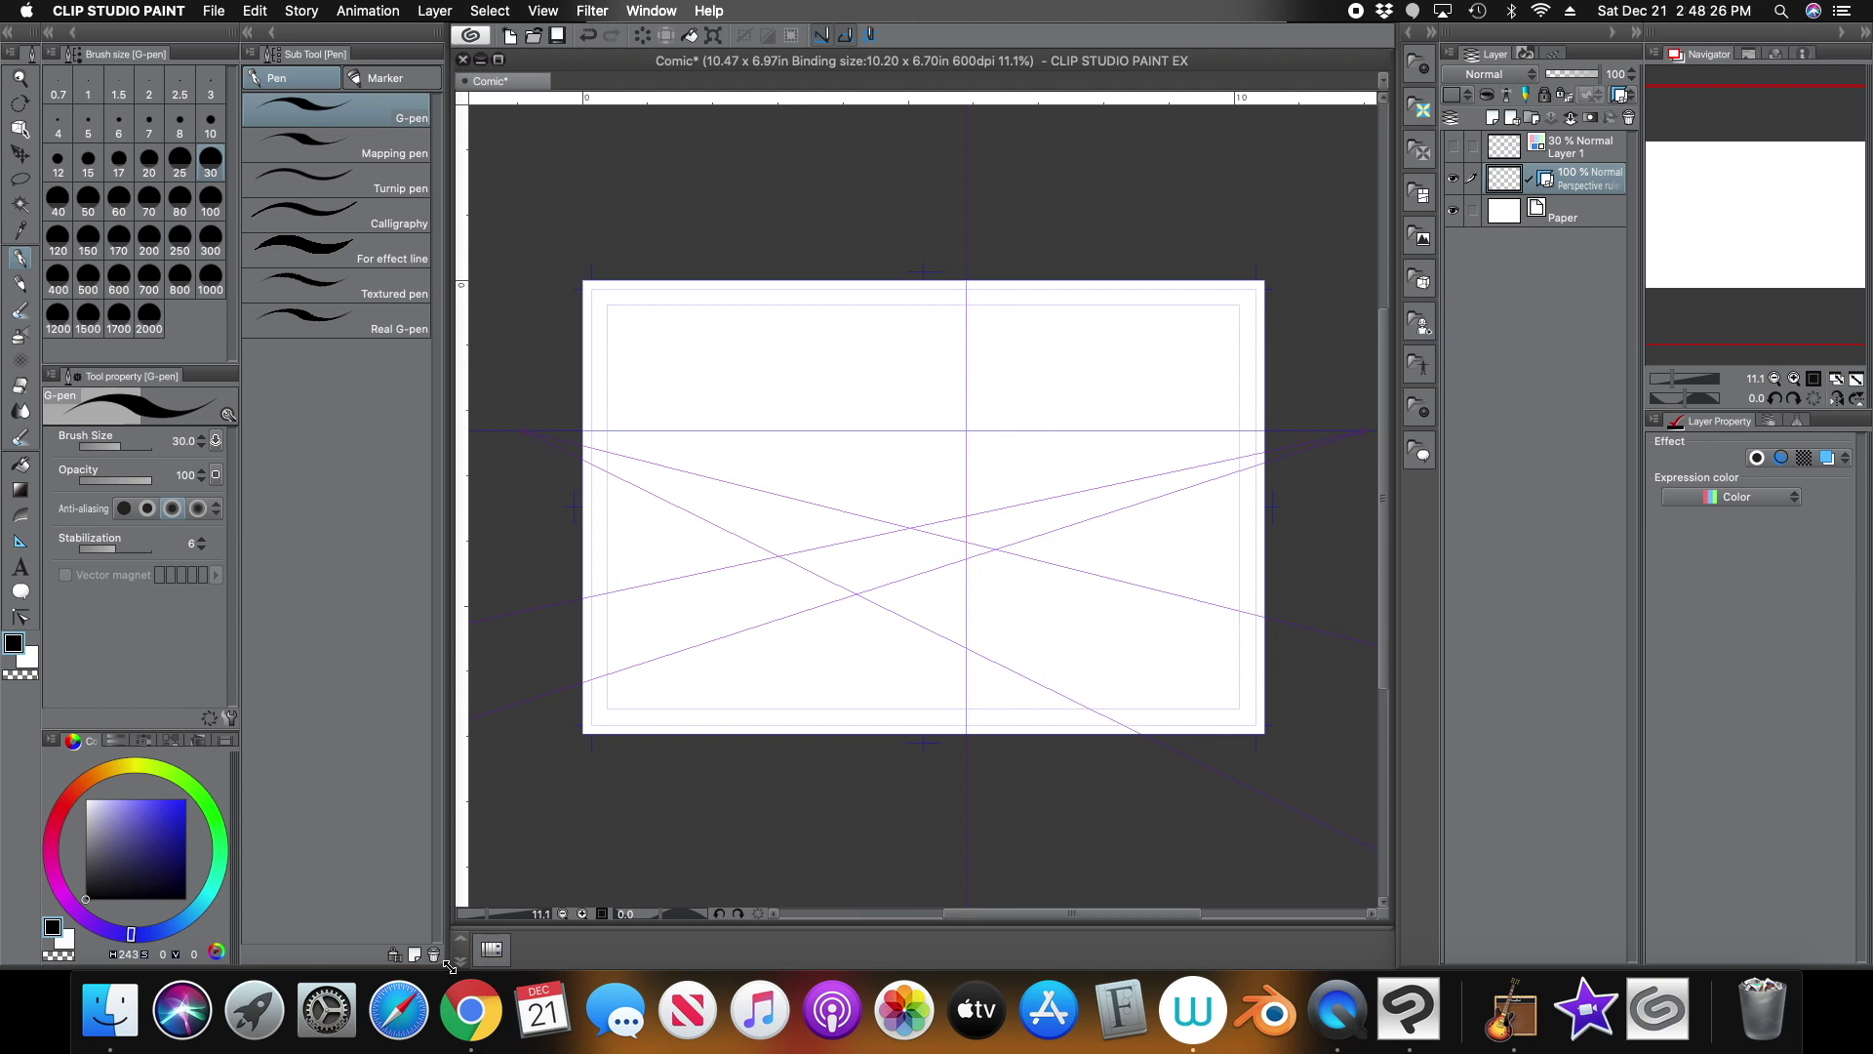
Add a third vanishing point near the page's upper center by drawing two converging guide lines with the Perspective ruler
{"action": "left_click", "coordinate": [19, 542]}
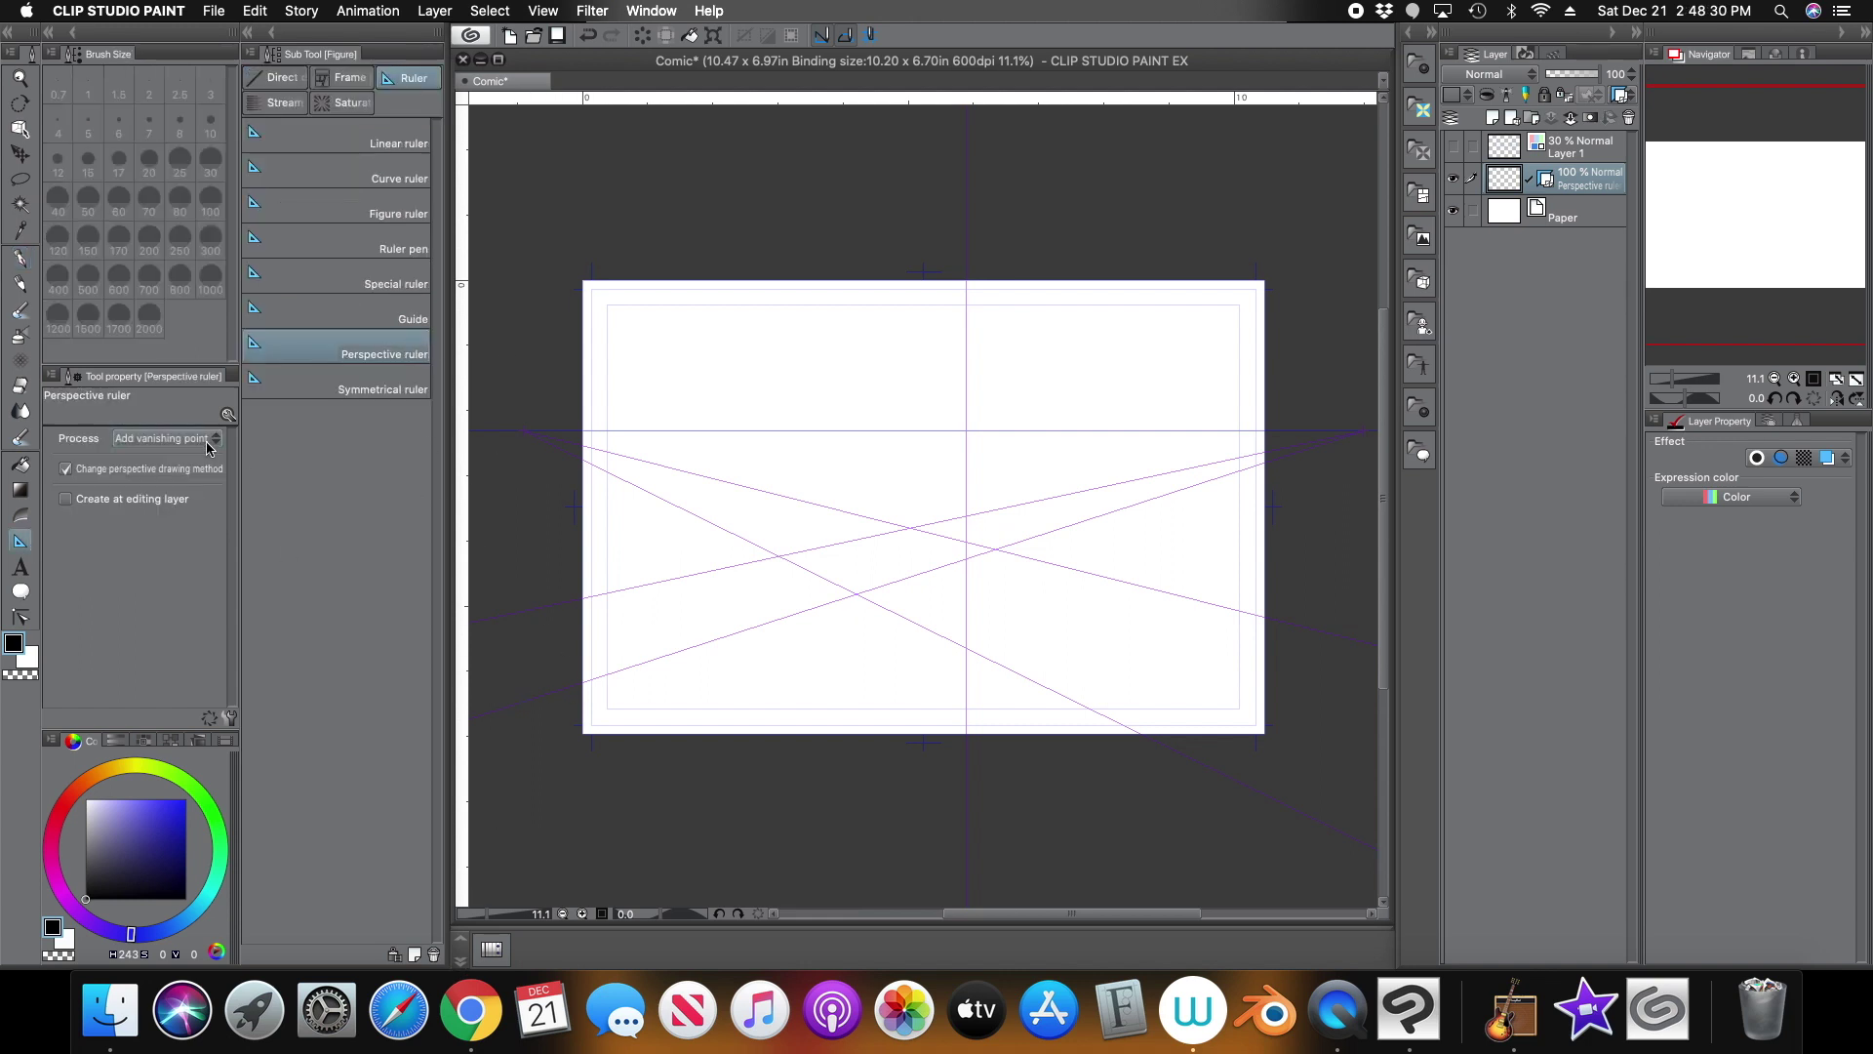
{"action": "left_click_drag", "start_coordinate": [930, 318], "coordinate": [933, 310]}
{"action": "left_click_drag", "start_coordinate": [927, 319], "coordinate": [939, 306]}
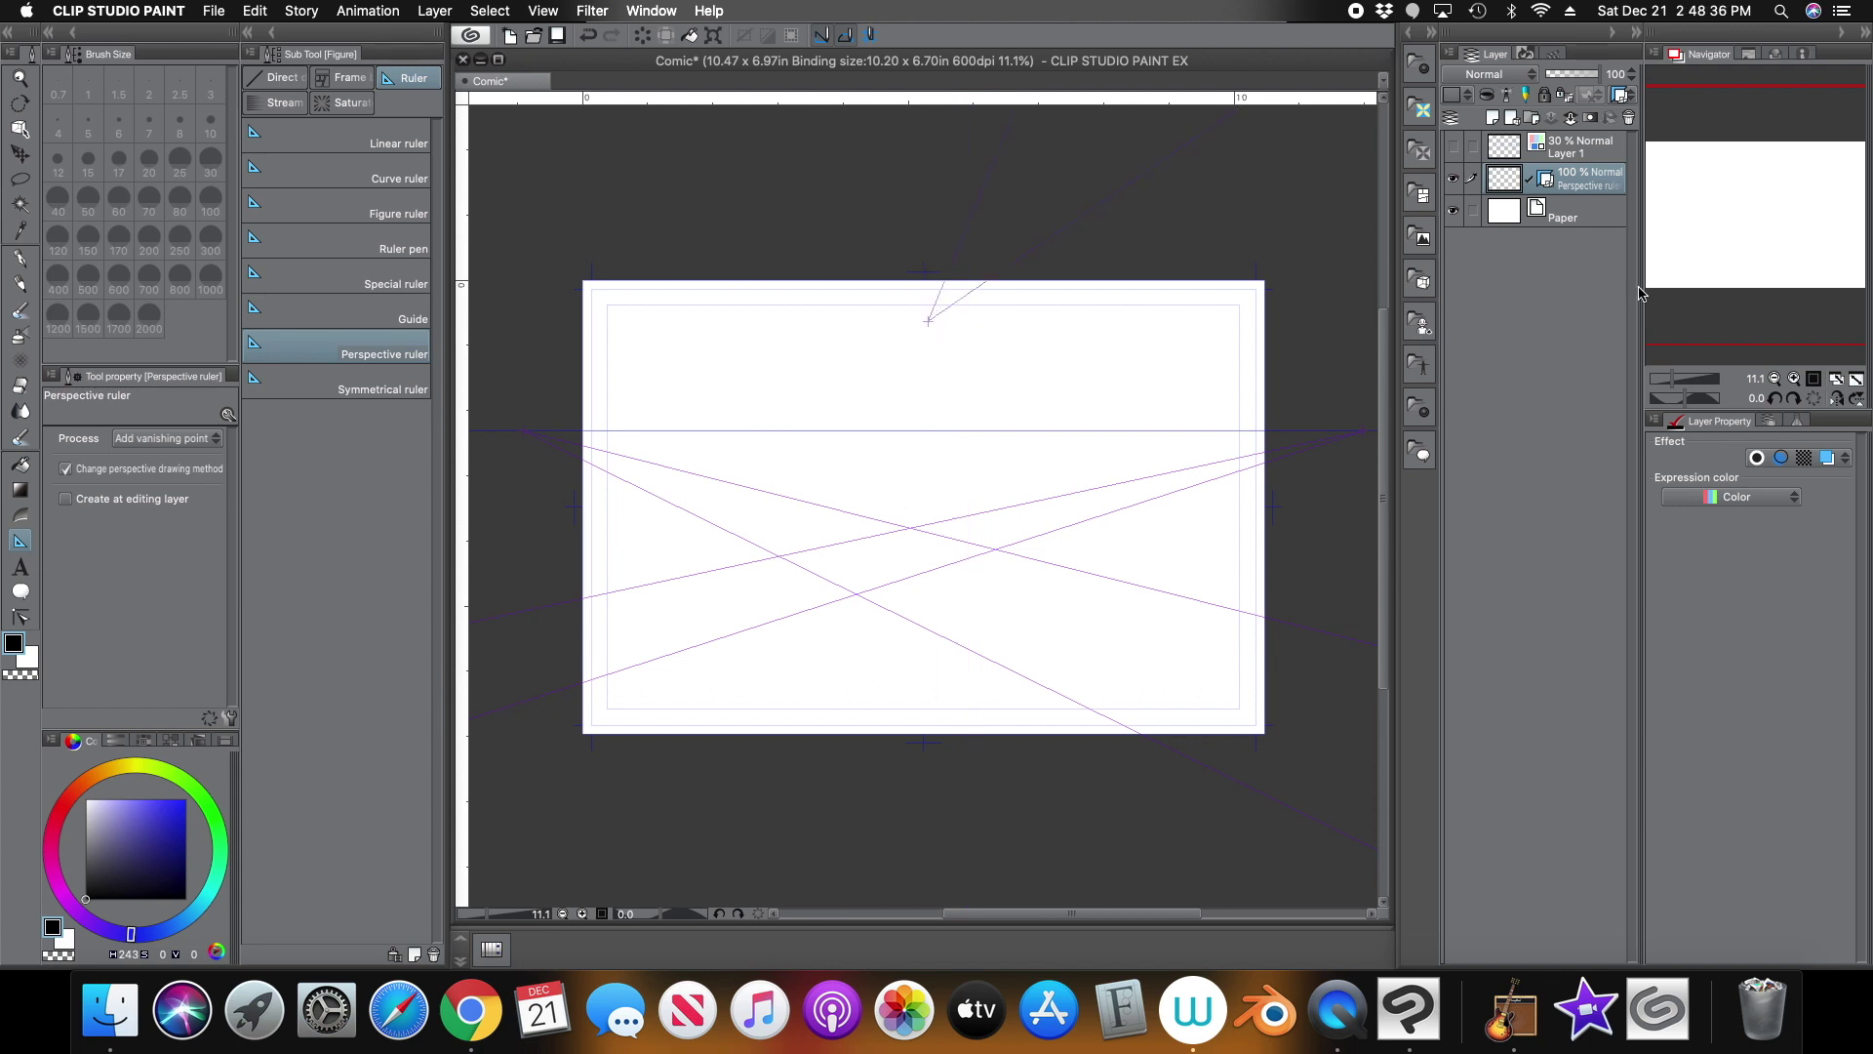
Select the perspective ruler, swing the third vanishing point's guides aside and move that point straight up, well above the page
{"action": "left_click_drag", "start_coordinate": [1674, 381], "coordinate": [1663, 380]}
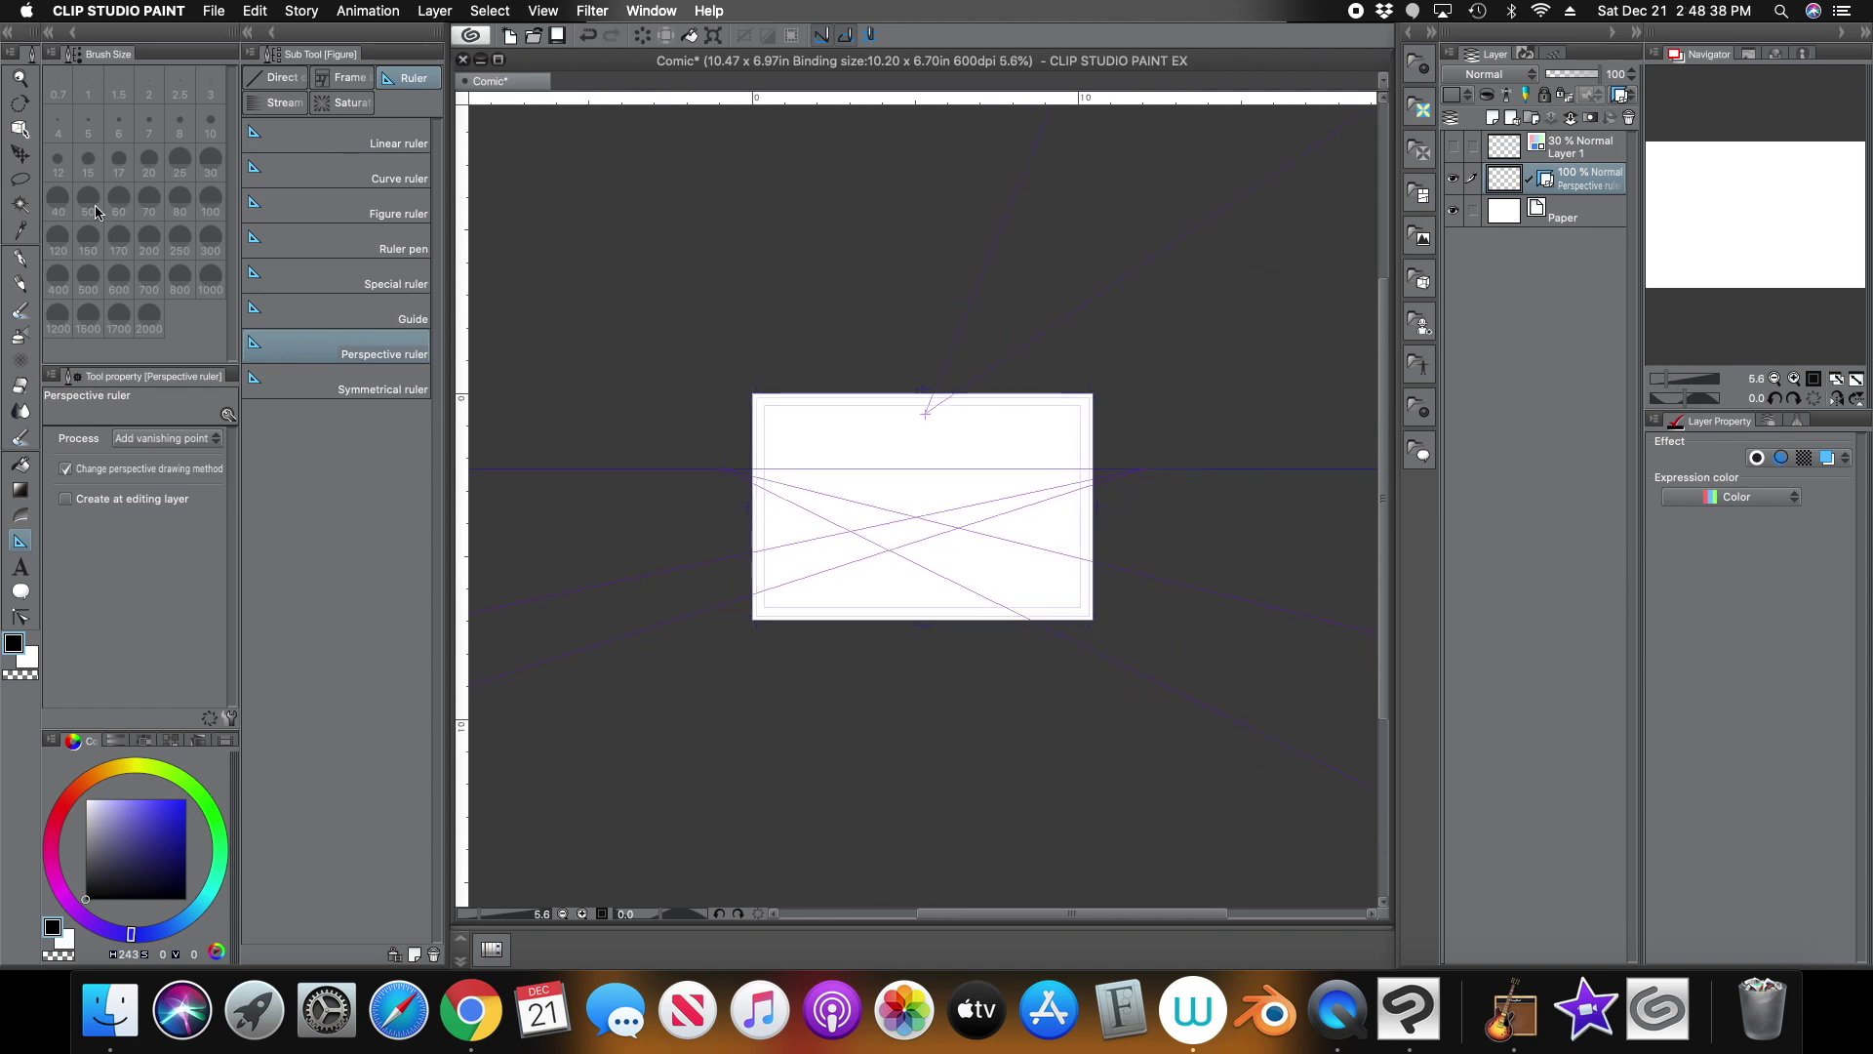
{"action": "left_click", "coordinate": [19, 129]}
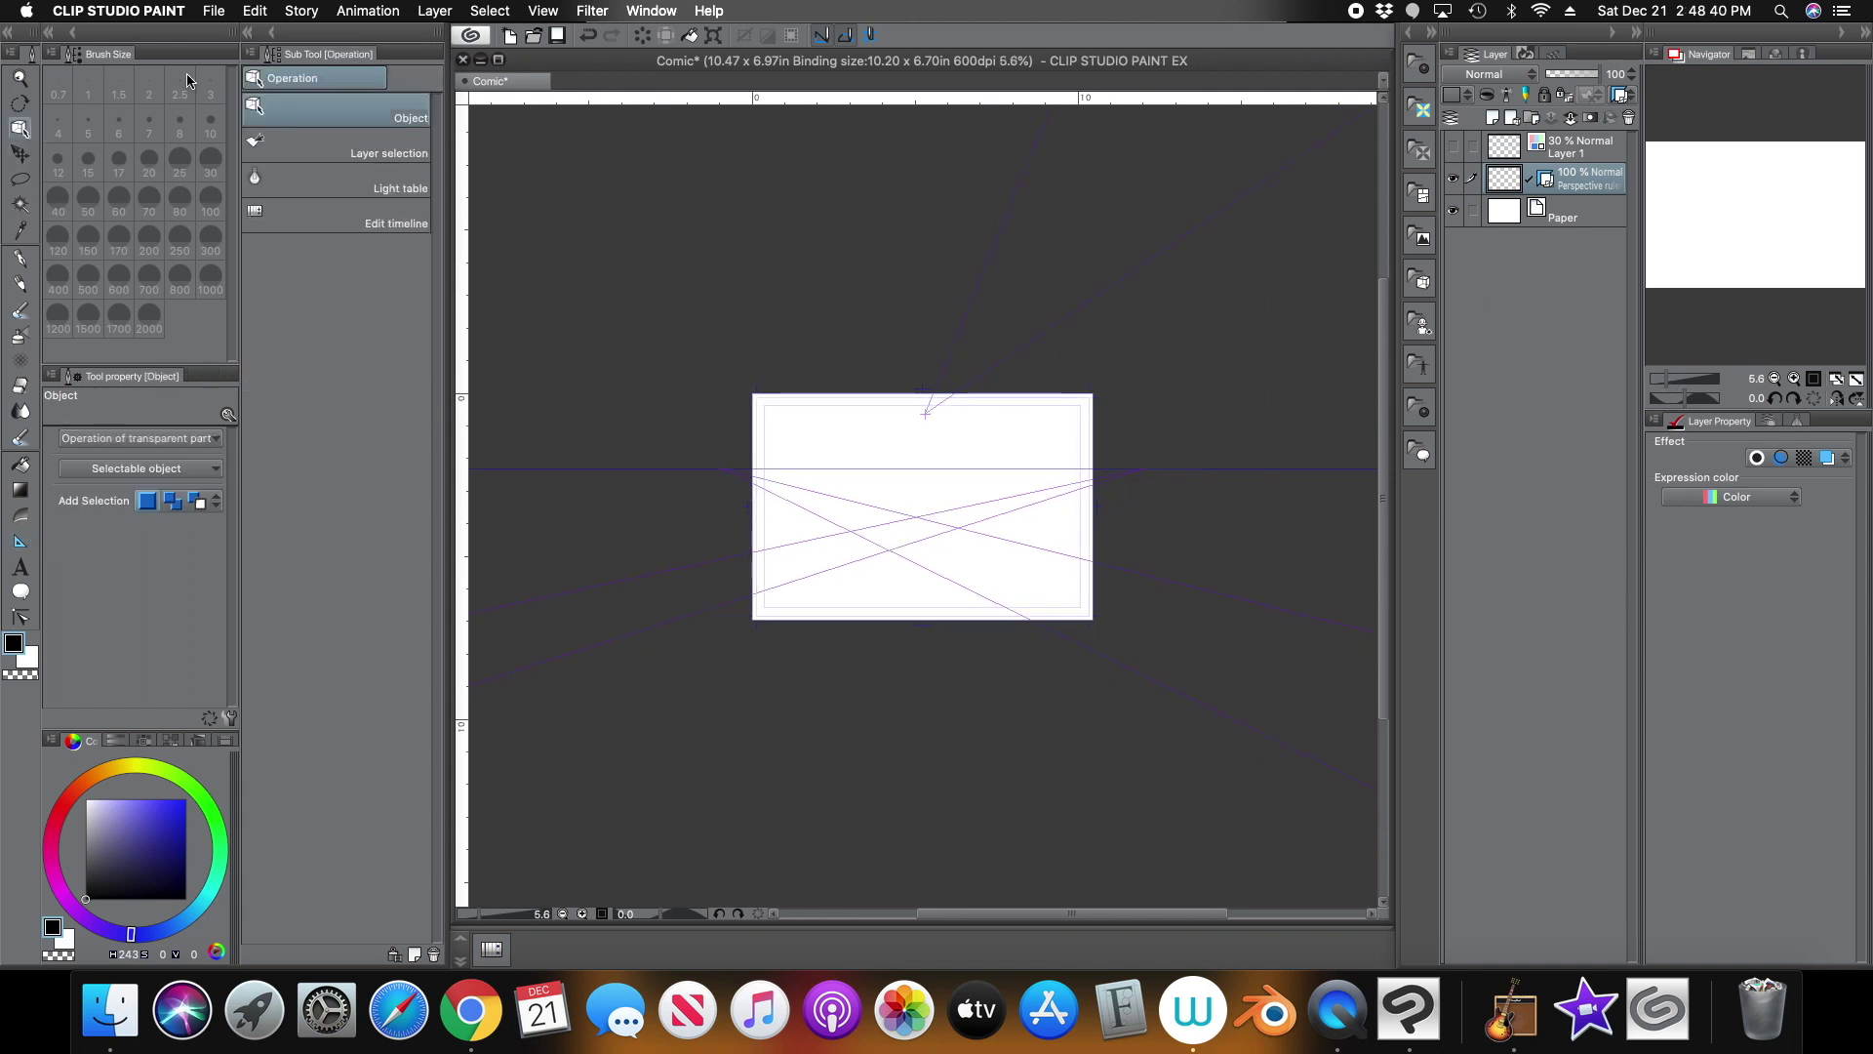
{"action": "left_click", "coordinate": [926, 418]}
{"action": "left_click_drag", "start_coordinate": [934, 420], "coordinate": [1043, 338]}
{"action": "left_click_drag", "start_coordinate": [932, 414], "coordinate": [1017, 249]}
{"action": "left_click_drag", "start_coordinate": [925, 408], "coordinate": [909, 147]}
Reposition the third vanishing point's two guide lines so they run down across the page on either side of its center
{"action": "left_click_drag", "start_coordinate": [1048, 338], "coordinate": [844, 448]}
{"action": "left_click_drag", "start_coordinate": [1017, 248], "coordinate": [943, 475]}
{"action": "mouse_move", "coordinate": [909, 145]}
{"action": "left_mouse_down"}
{"action": "mouse_move", "coordinate": [908, 117]}
{"action": "mouse_move", "coordinate": [904, 136]}
{"action": "left_mouse_up"}
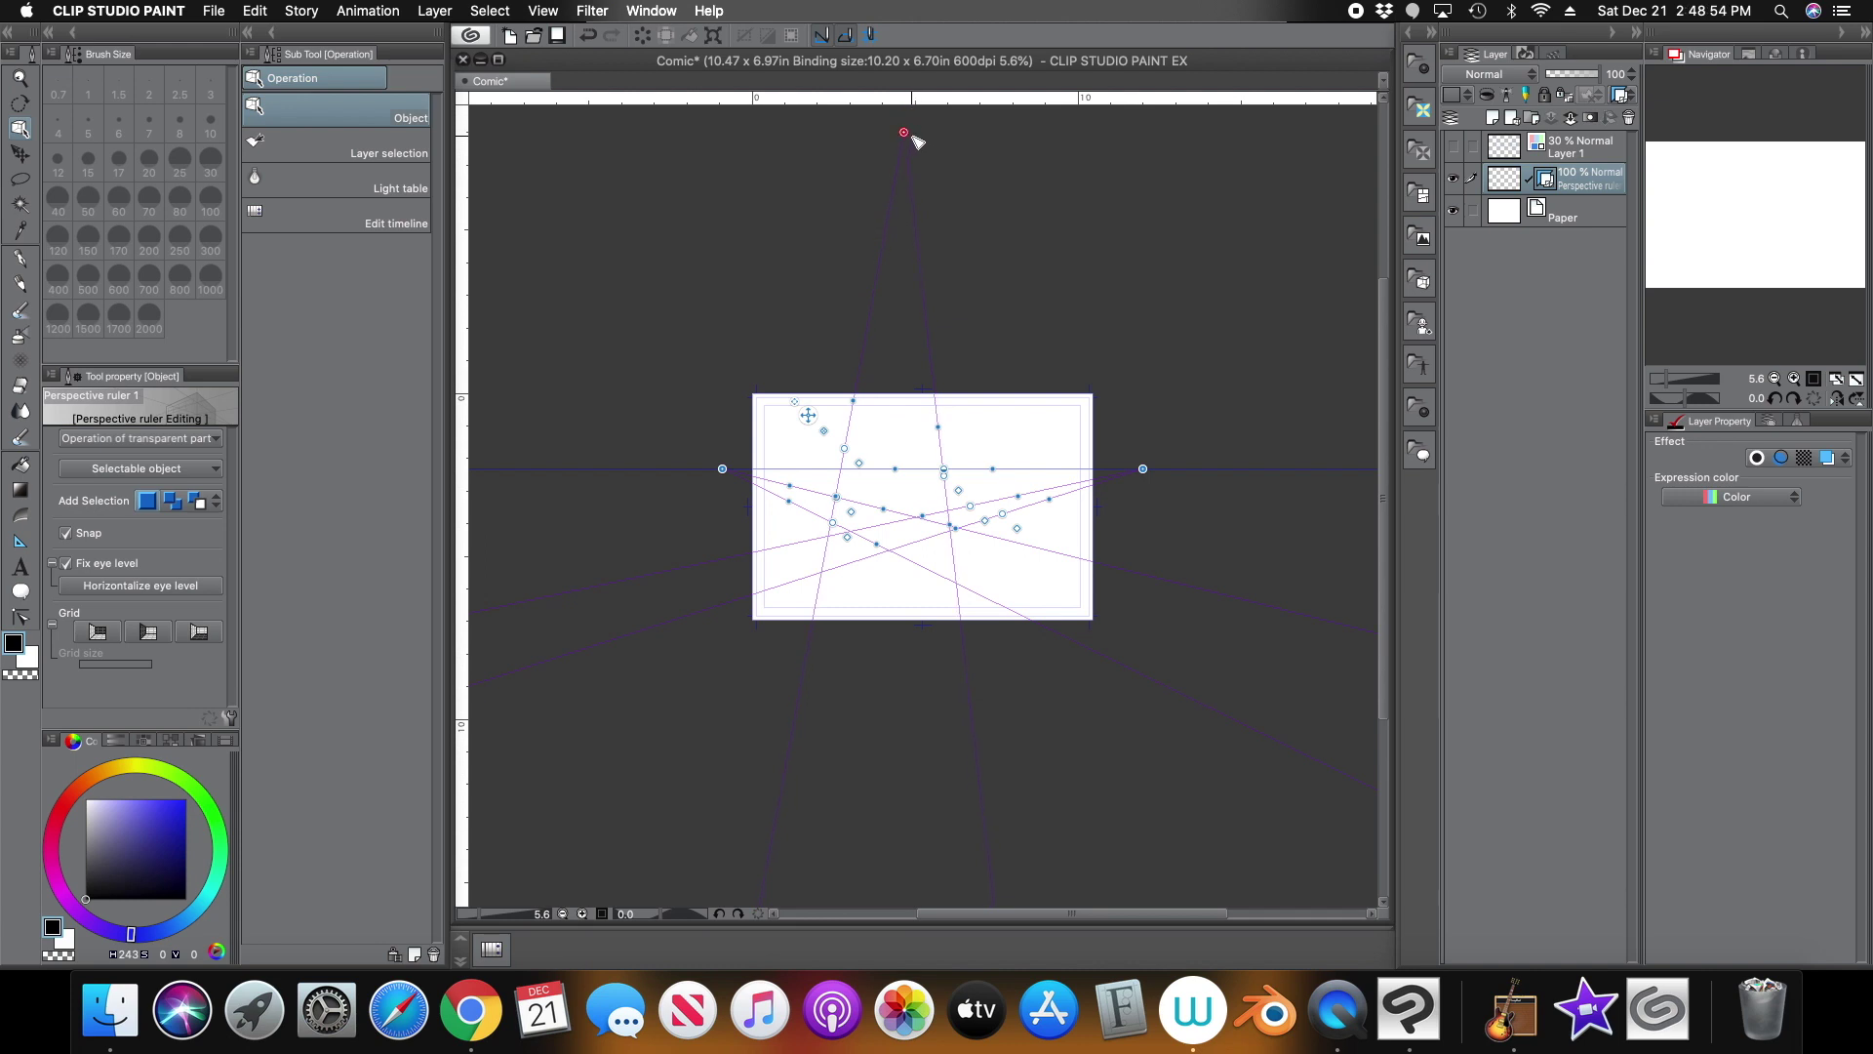
{"action": "left_click_drag", "start_coordinate": [946, 478], "coordinate": [858, 381]}
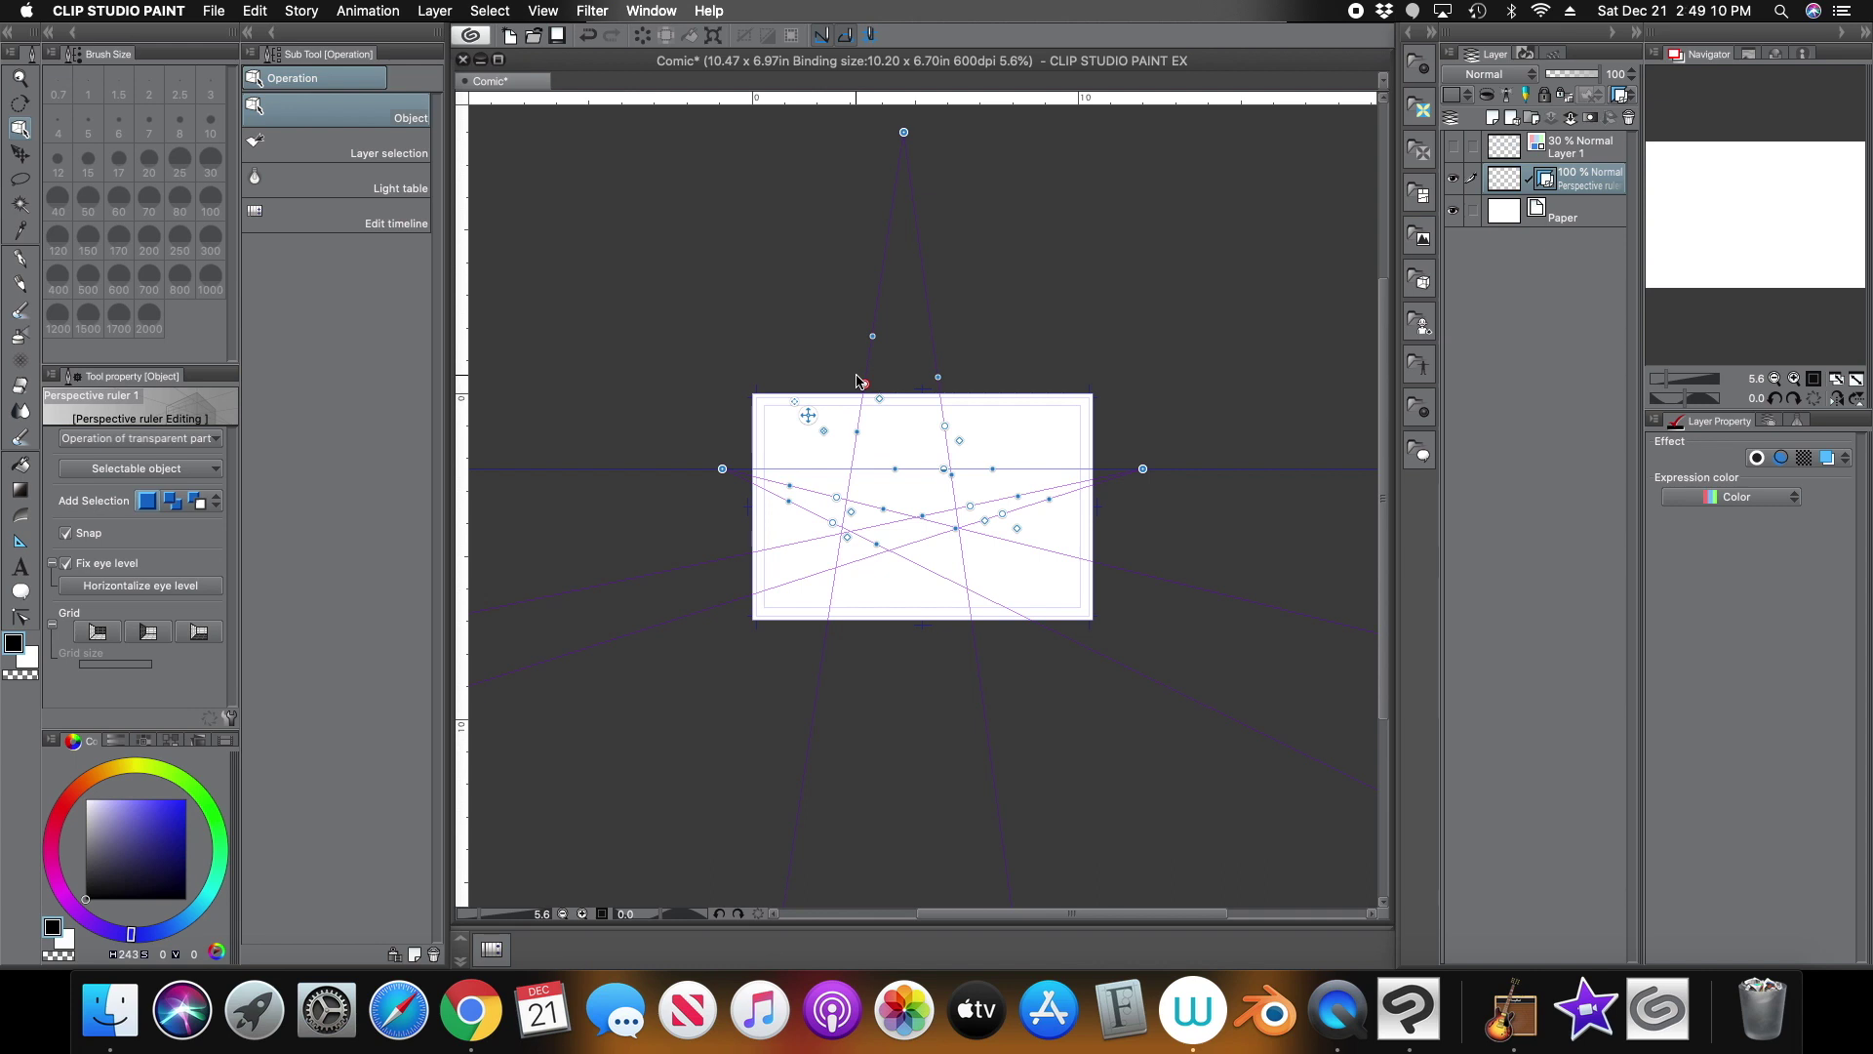
{"action": "left_click", "coordinate": [1855, 383]}
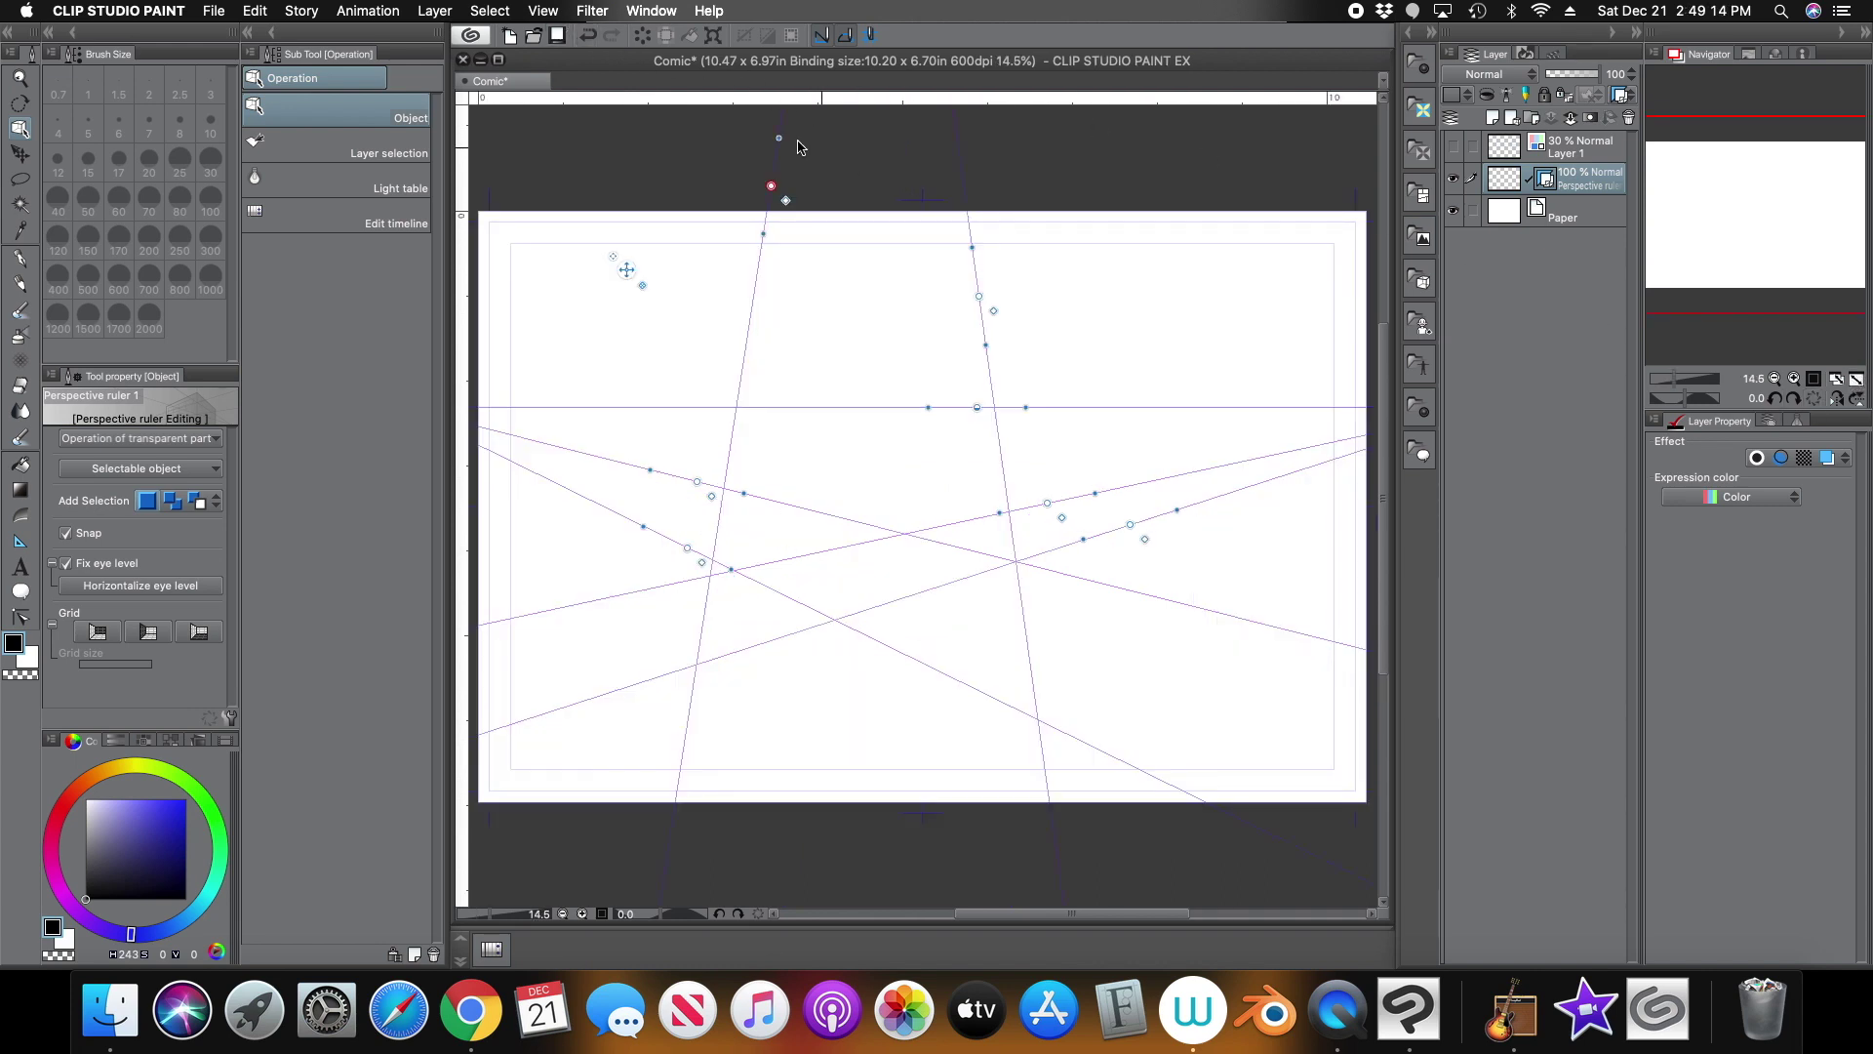
Create a new comic page and add a 3 points perspective ruler to it on a new layer
{"action": "left_click", "coordinate": [509, 36]}
{"action": "left_click", "coordinate": [1303, 91]}
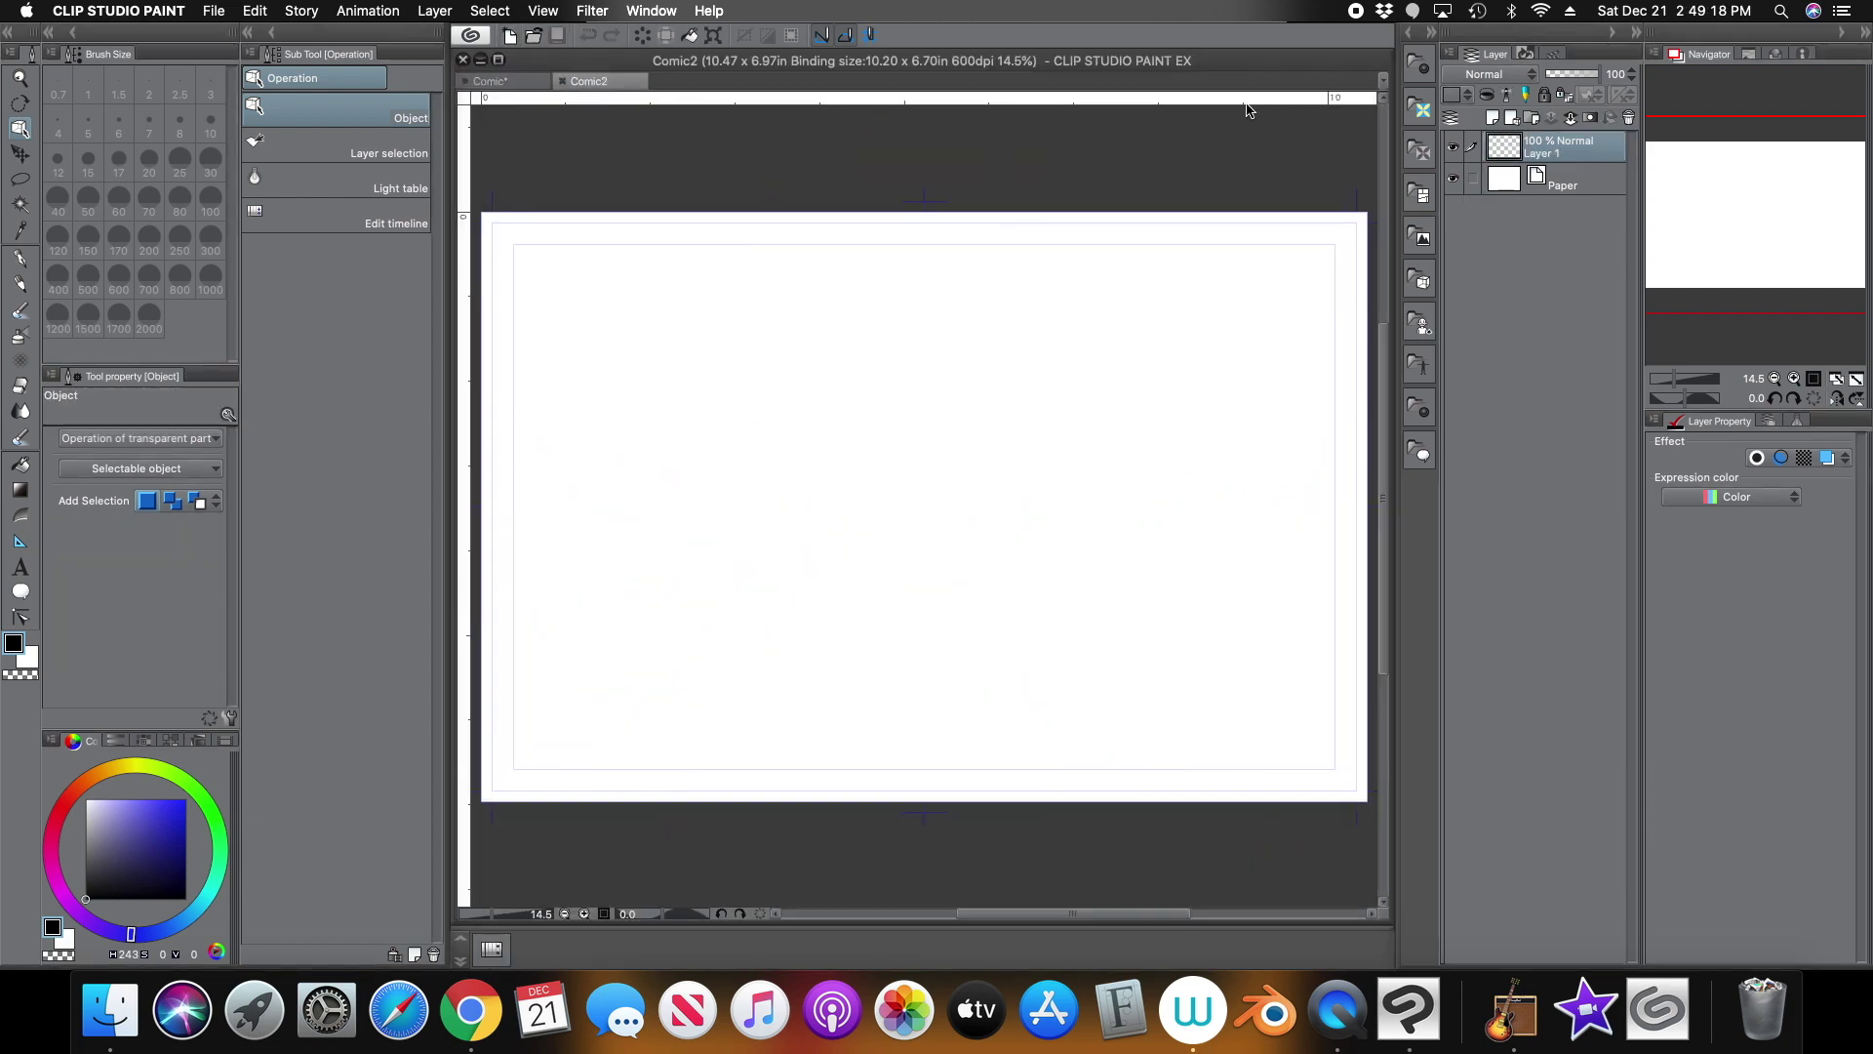
{"action": "left_click", "coordinate": [216, 11]}
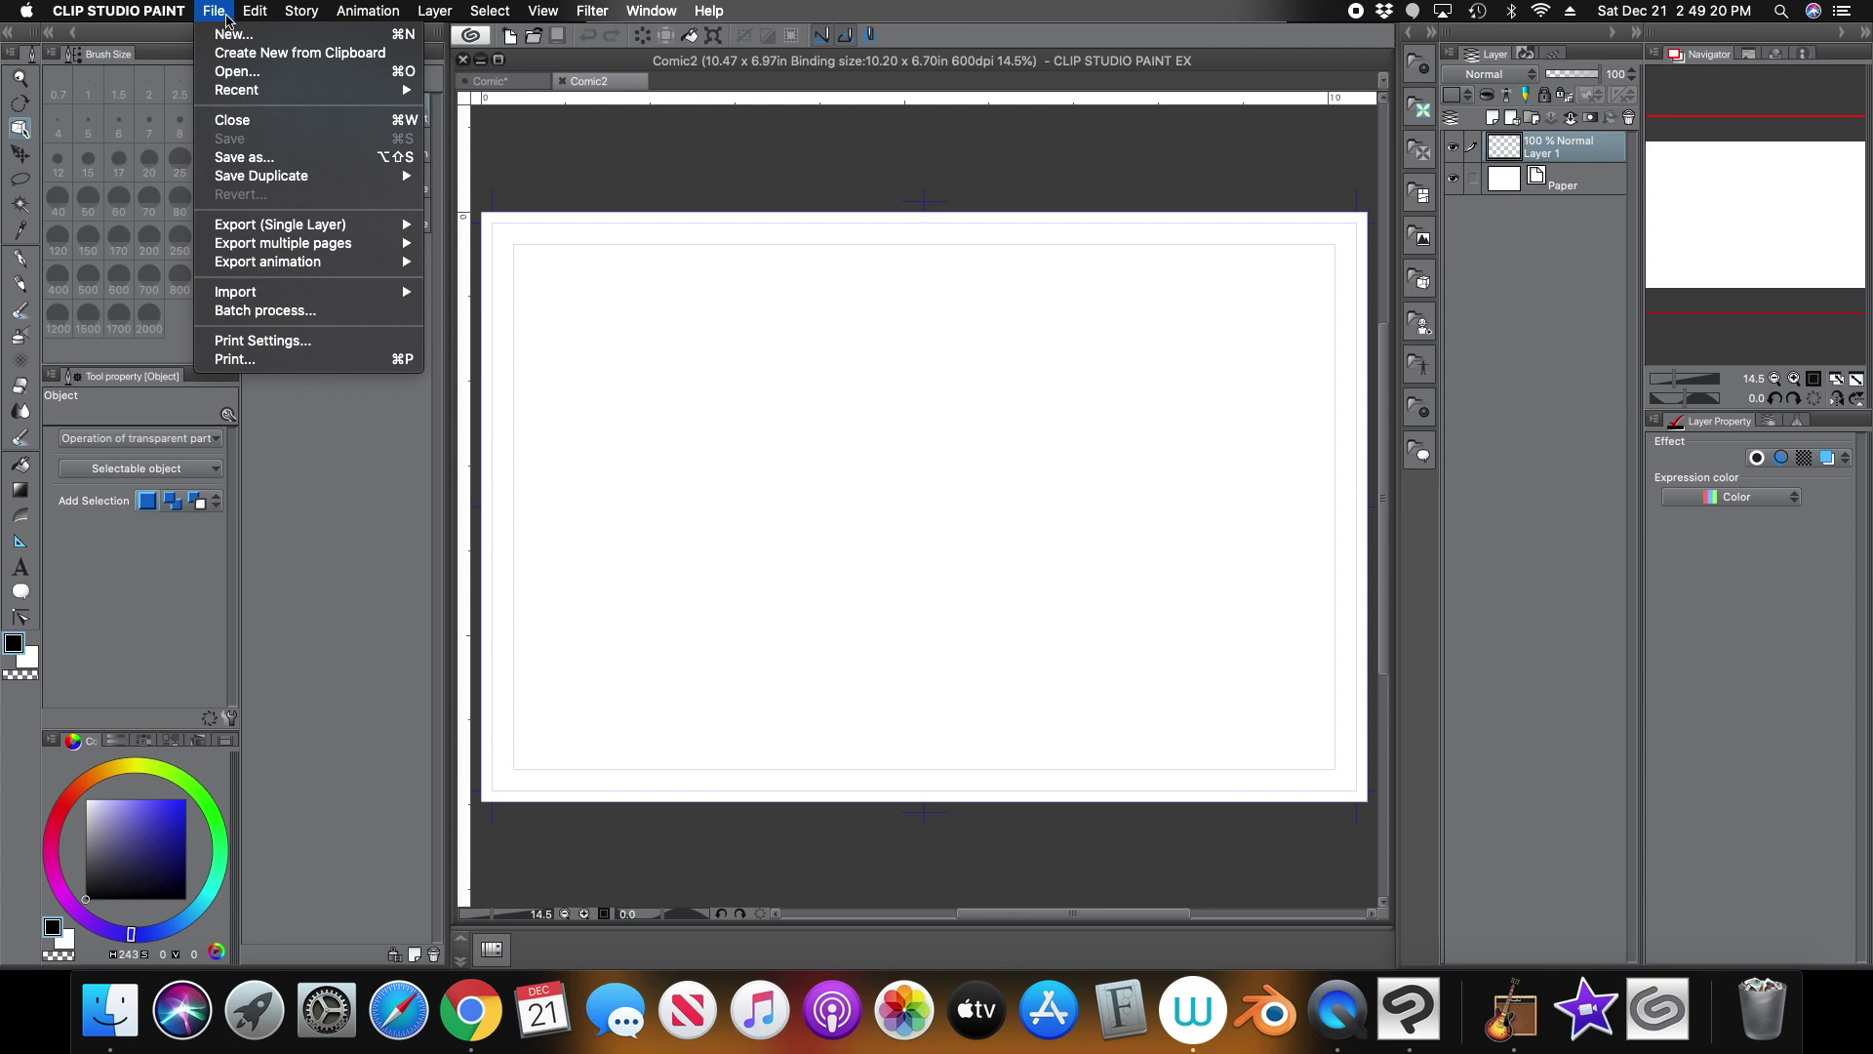
{"action": "mouse_move", "coordinate": [255, 11]}
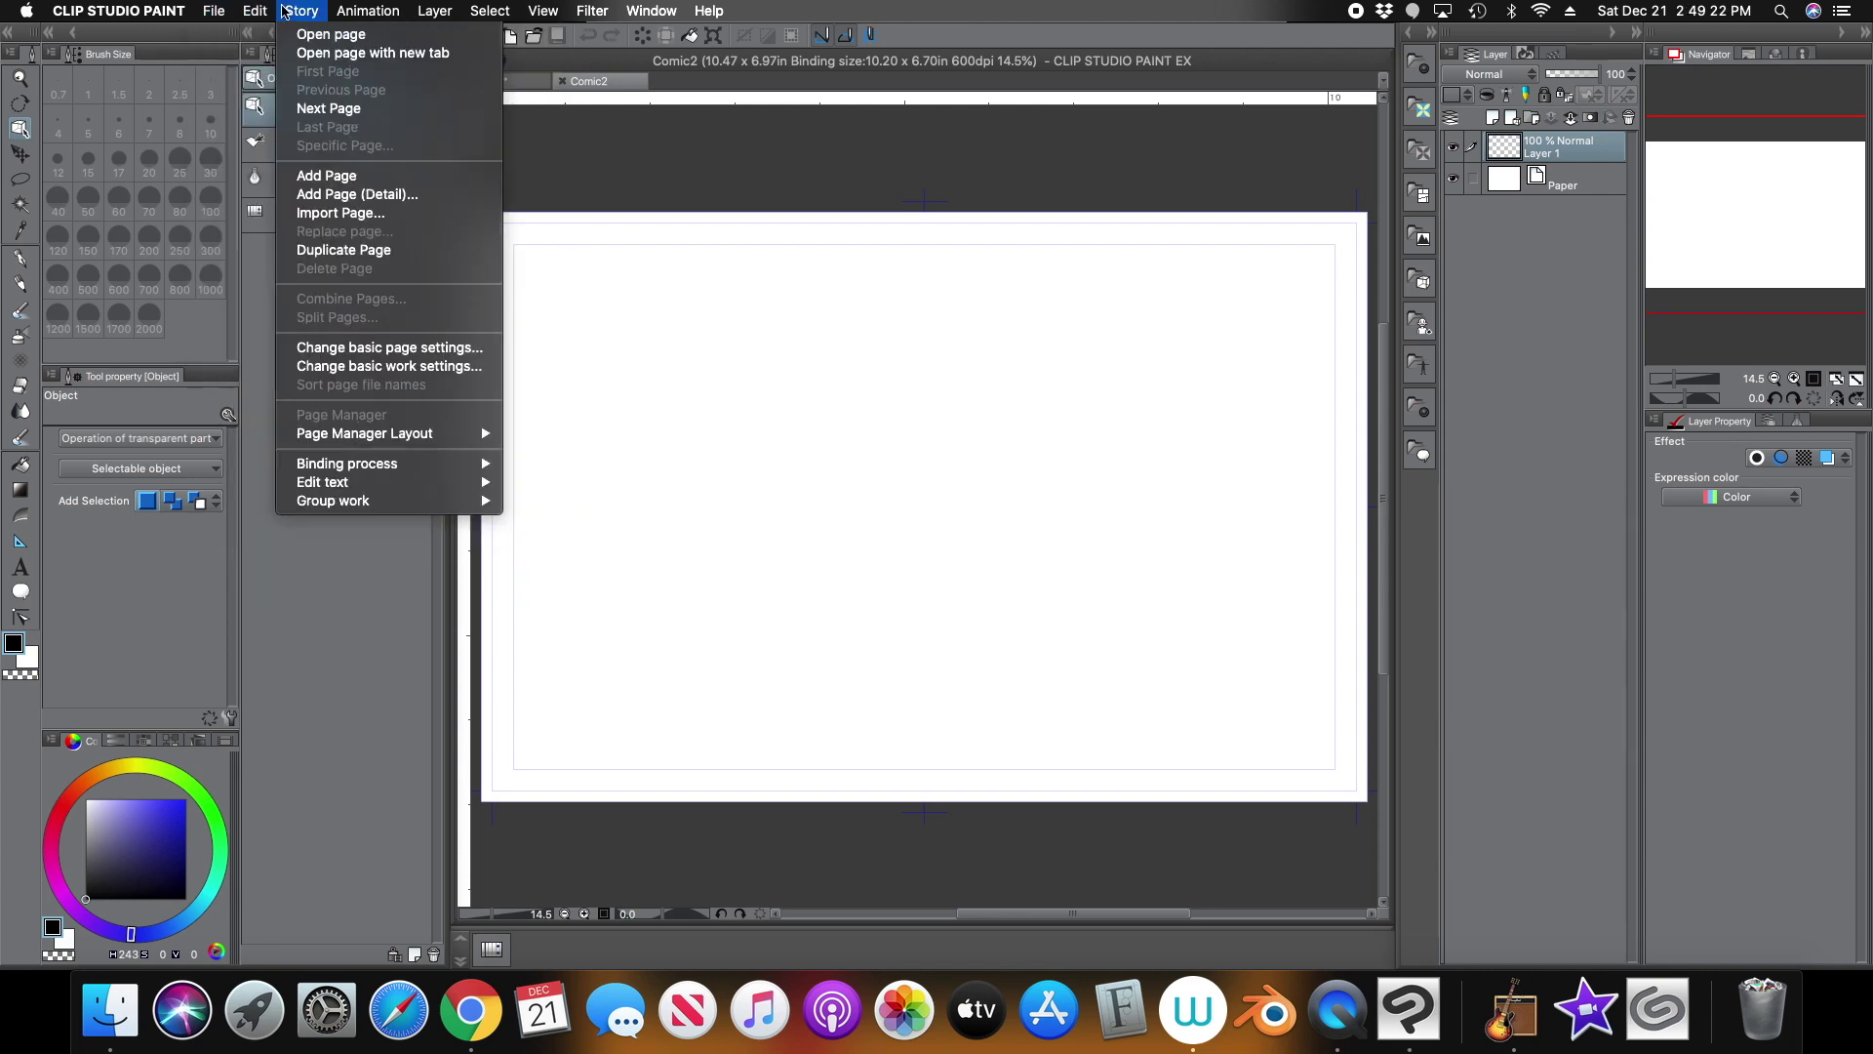
{"action": "mouse_move", "coordinate": [435, 11]}
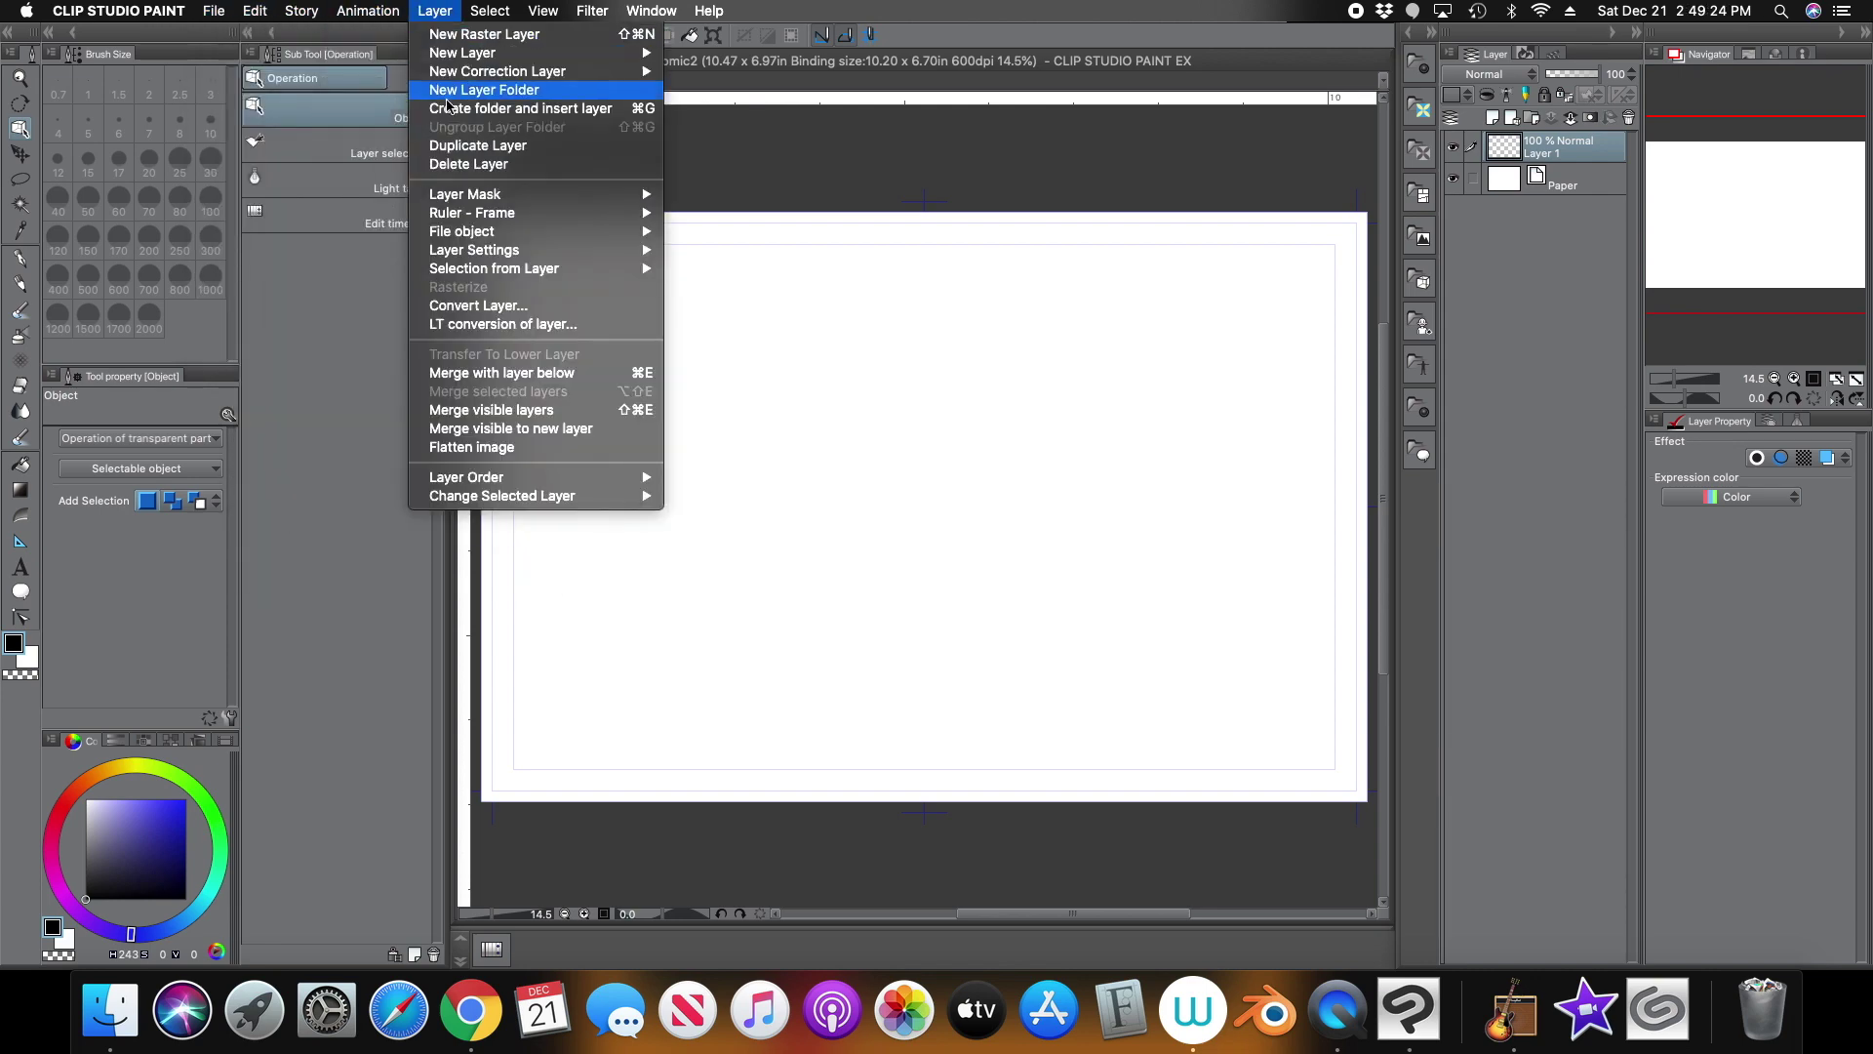
{"action": "mouse_move", "coordinate": [477, 217]}
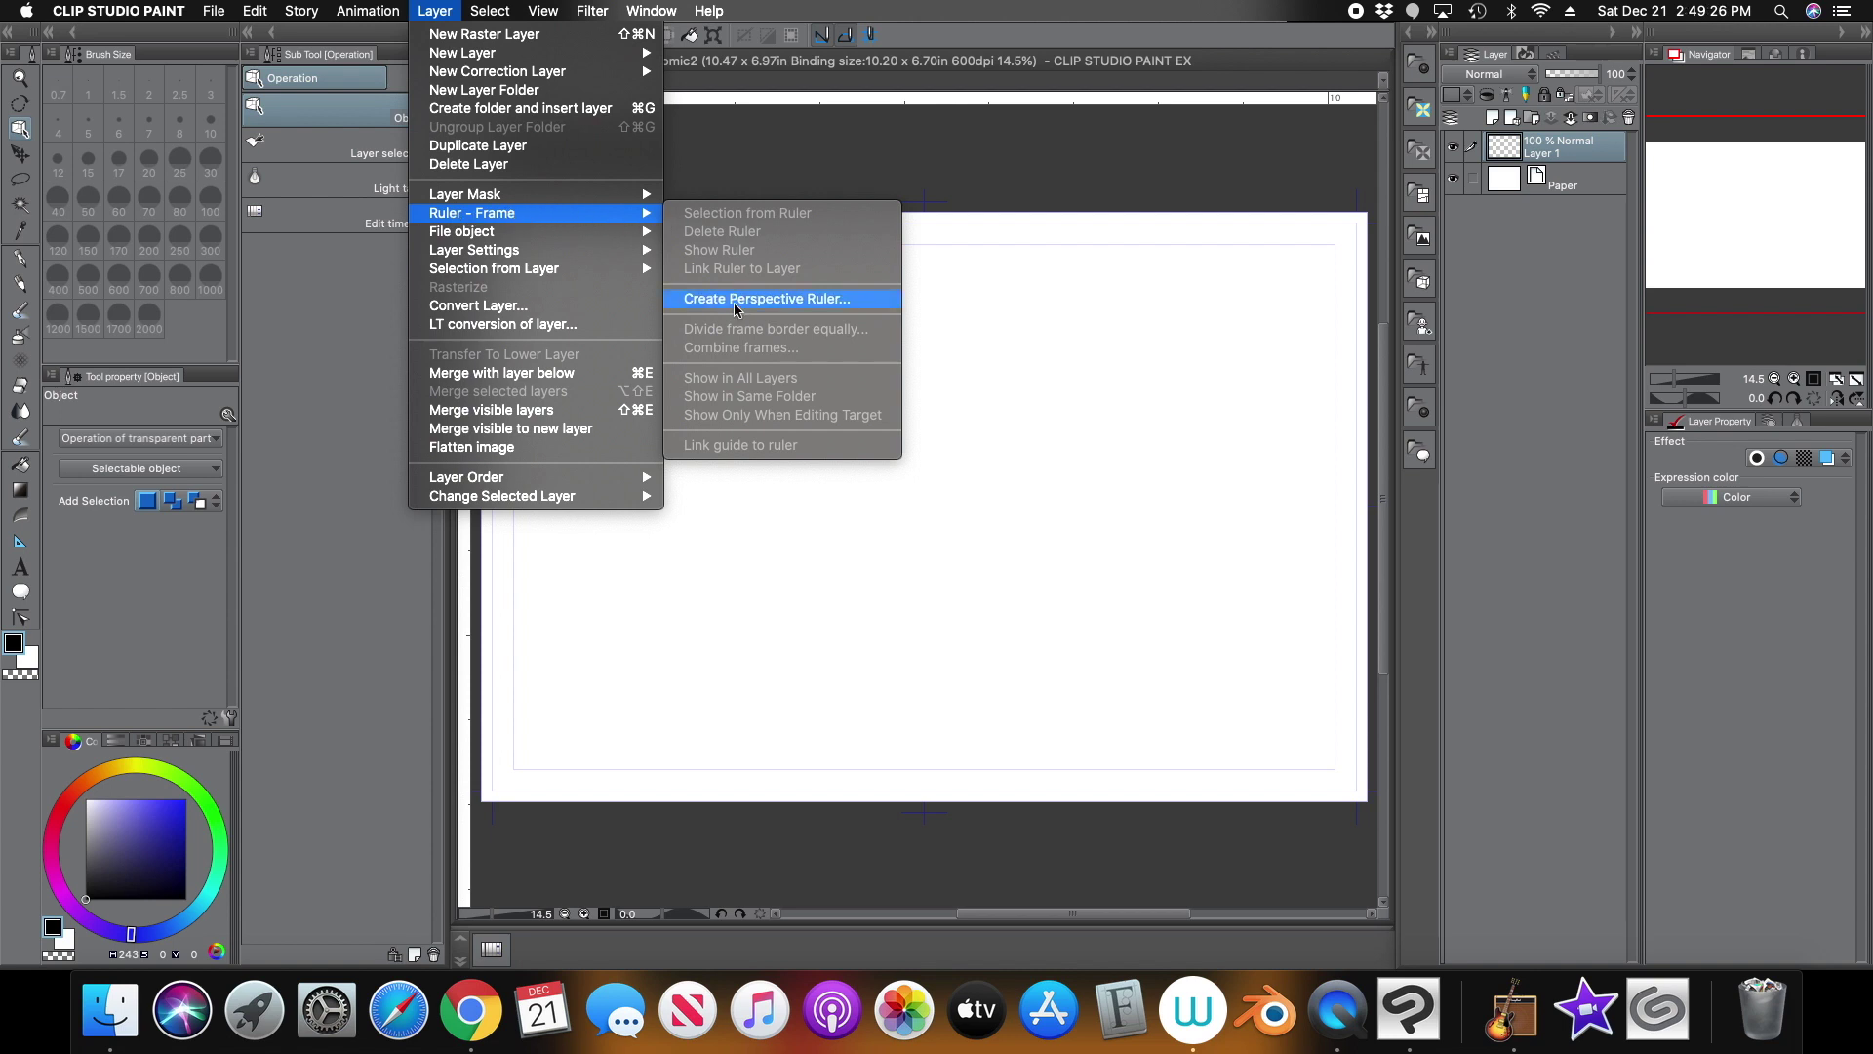
{"action": "left_click", "coordinate": [822, 300]}
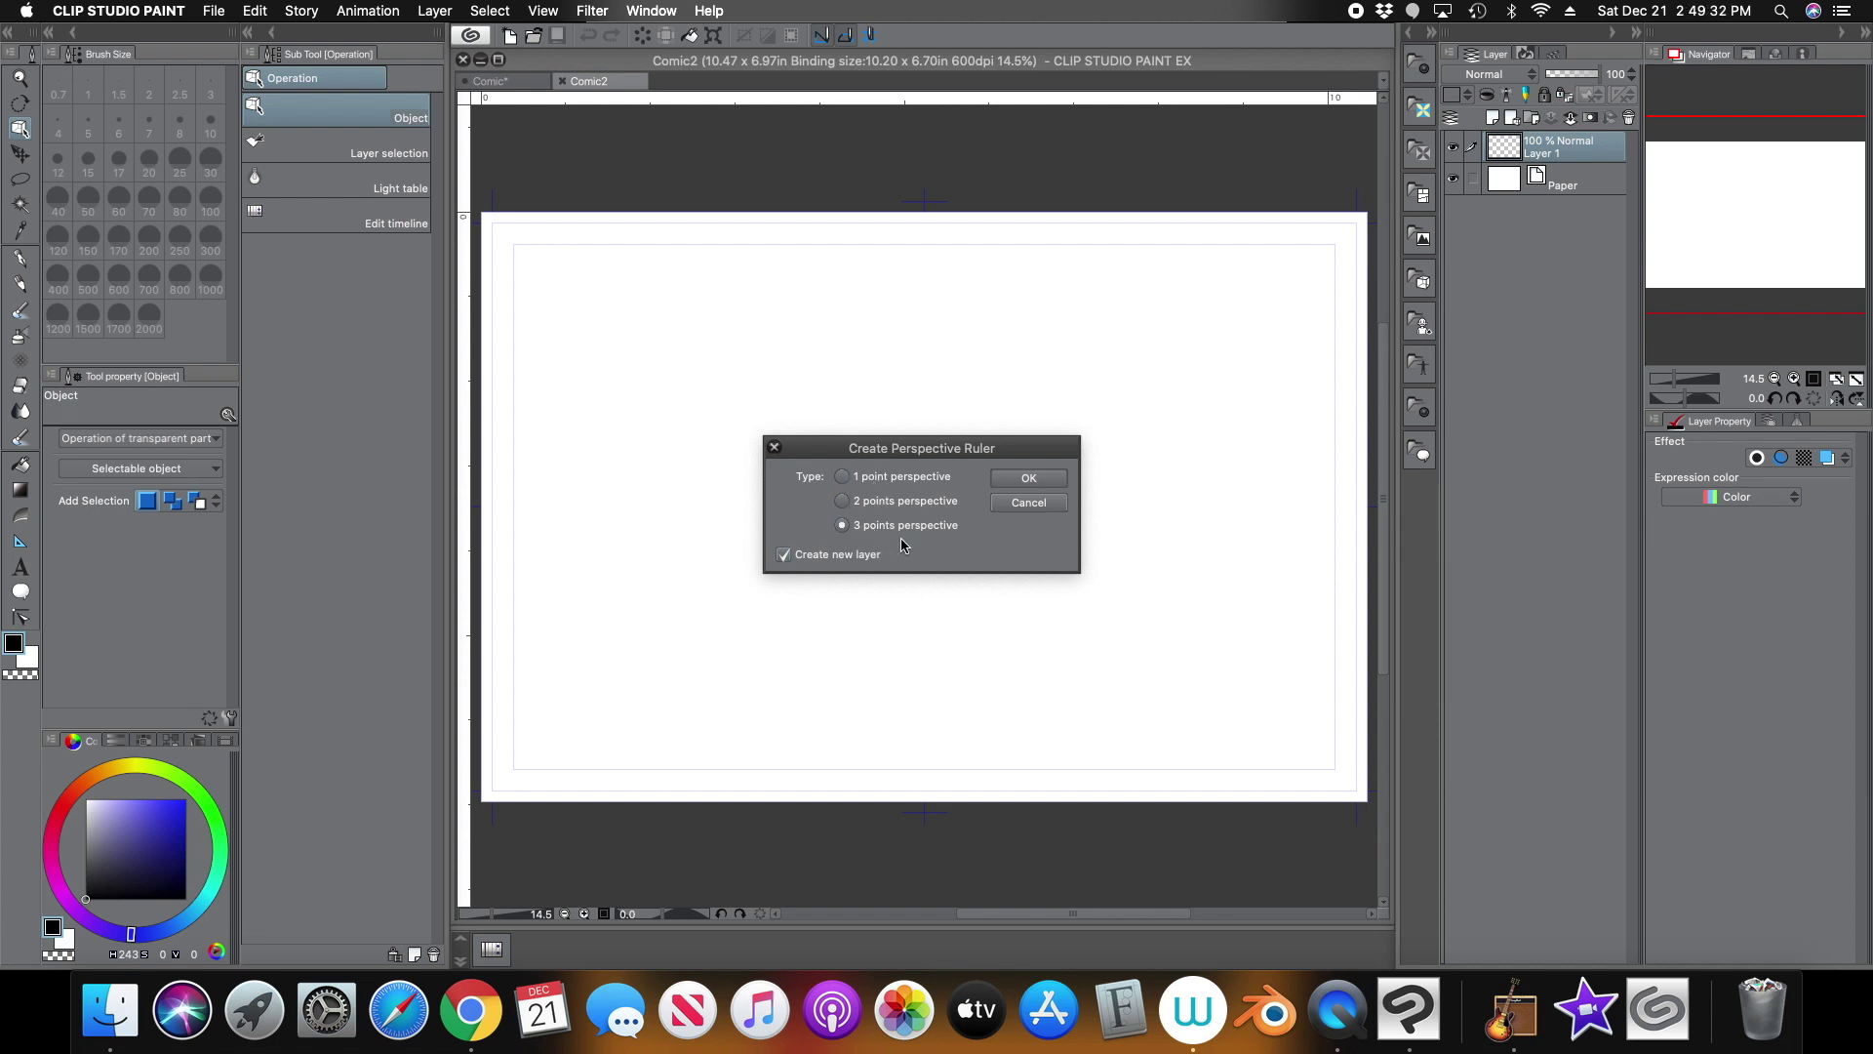
{"action": "left_click", "coordinate": [1038, 479]}
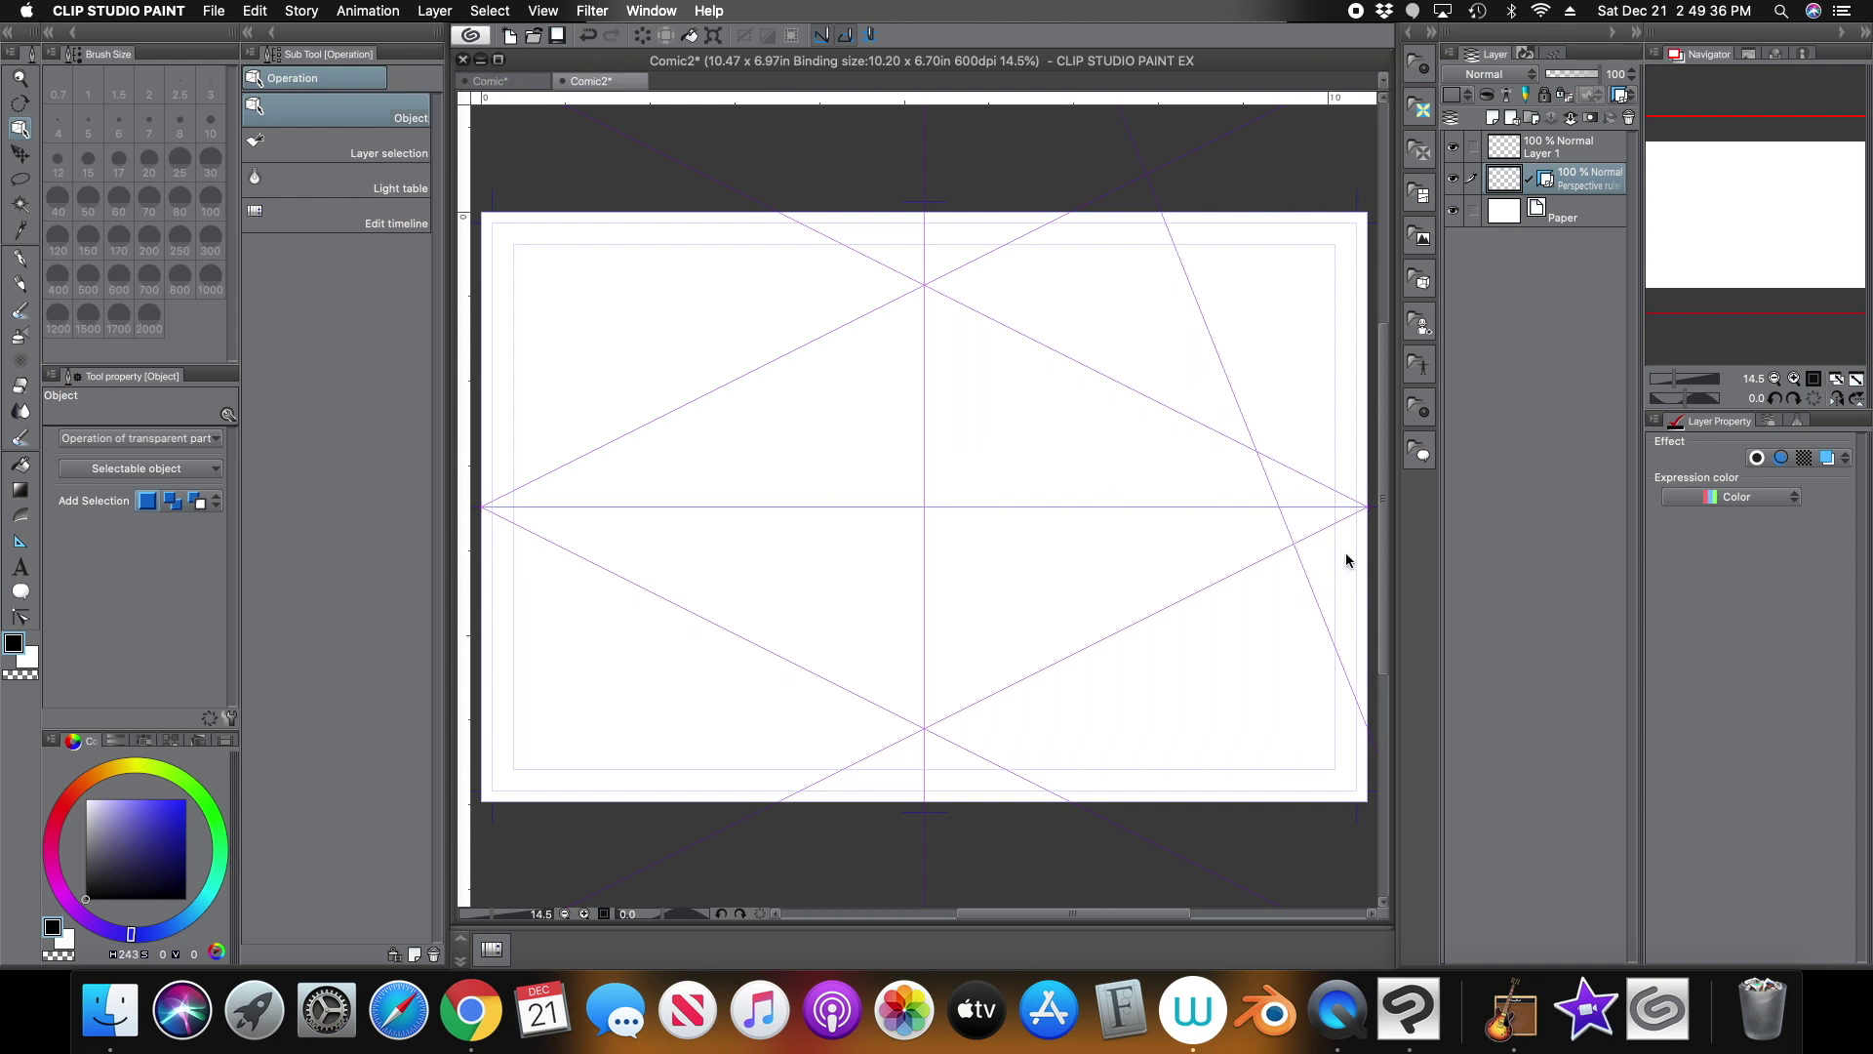
Move the new ruler's left and right vanishing points outward beyond the page and raise the upper vanishing point farther above it
{"action": "left_click_drag", "start_coordinate": [1686, 381], "coordinate": [1678, 380]}
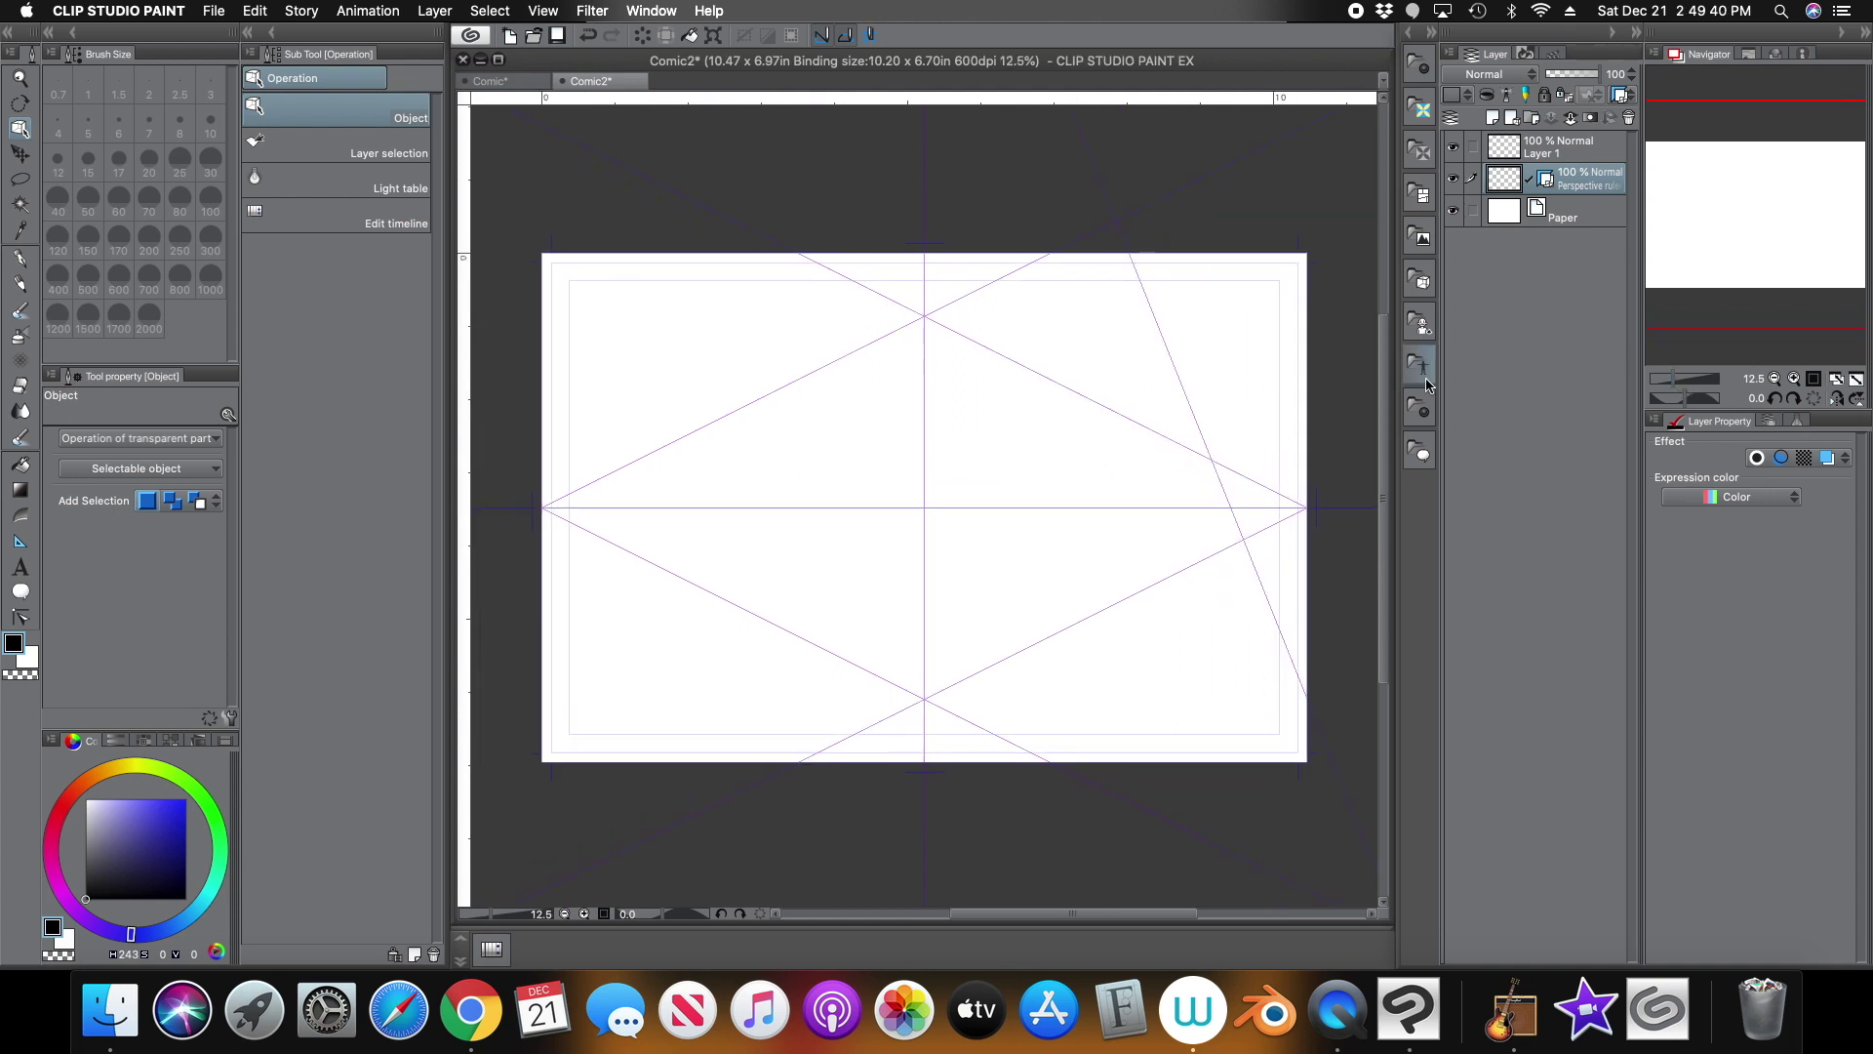
{"action": "left_click", "coordinate": [947, 506]}
{"action": "left_click_drag", "start_coordinate": [1667, 388], "coordinate": [1664, 383]}
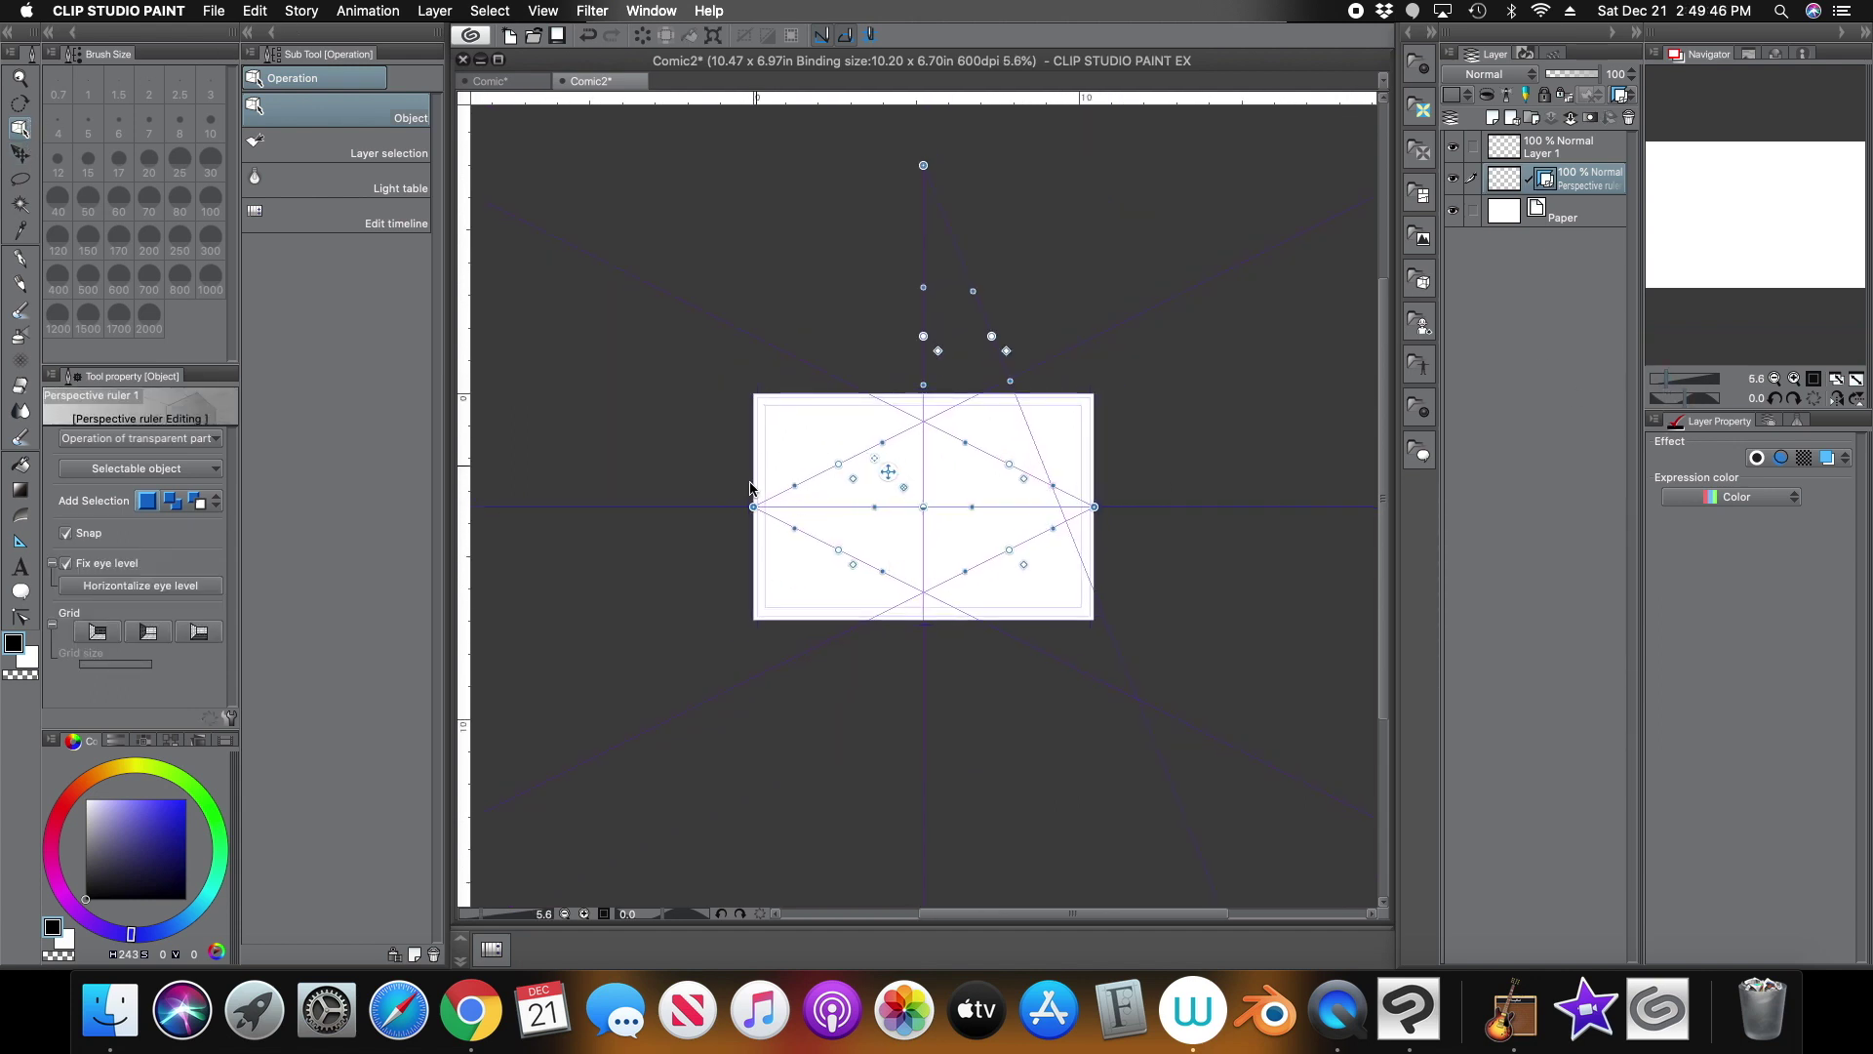
{"action": "left_click_drag", "start_coordinate": [753, 508], "coordinate": [602, 539]}
{"action": "left_click_drag", "start_coordinate": [1094, 508], "coordinate": [1246, 507]}
{"action": "left_click_drag", "start_coordinate": [923, 165], "coordinate": [928, 115]}
Bring the upper vanishing point's guides closer together across the page, and move the ruler's control handles to the page's upper-left corner
{"action": "left_click_drag", "start_coordinate": [923, 363], "coordinate": [878, 362]}
{"action": "left_click_drag", "start_coordinate": [875, 484], "coordinate": [767, 435]}
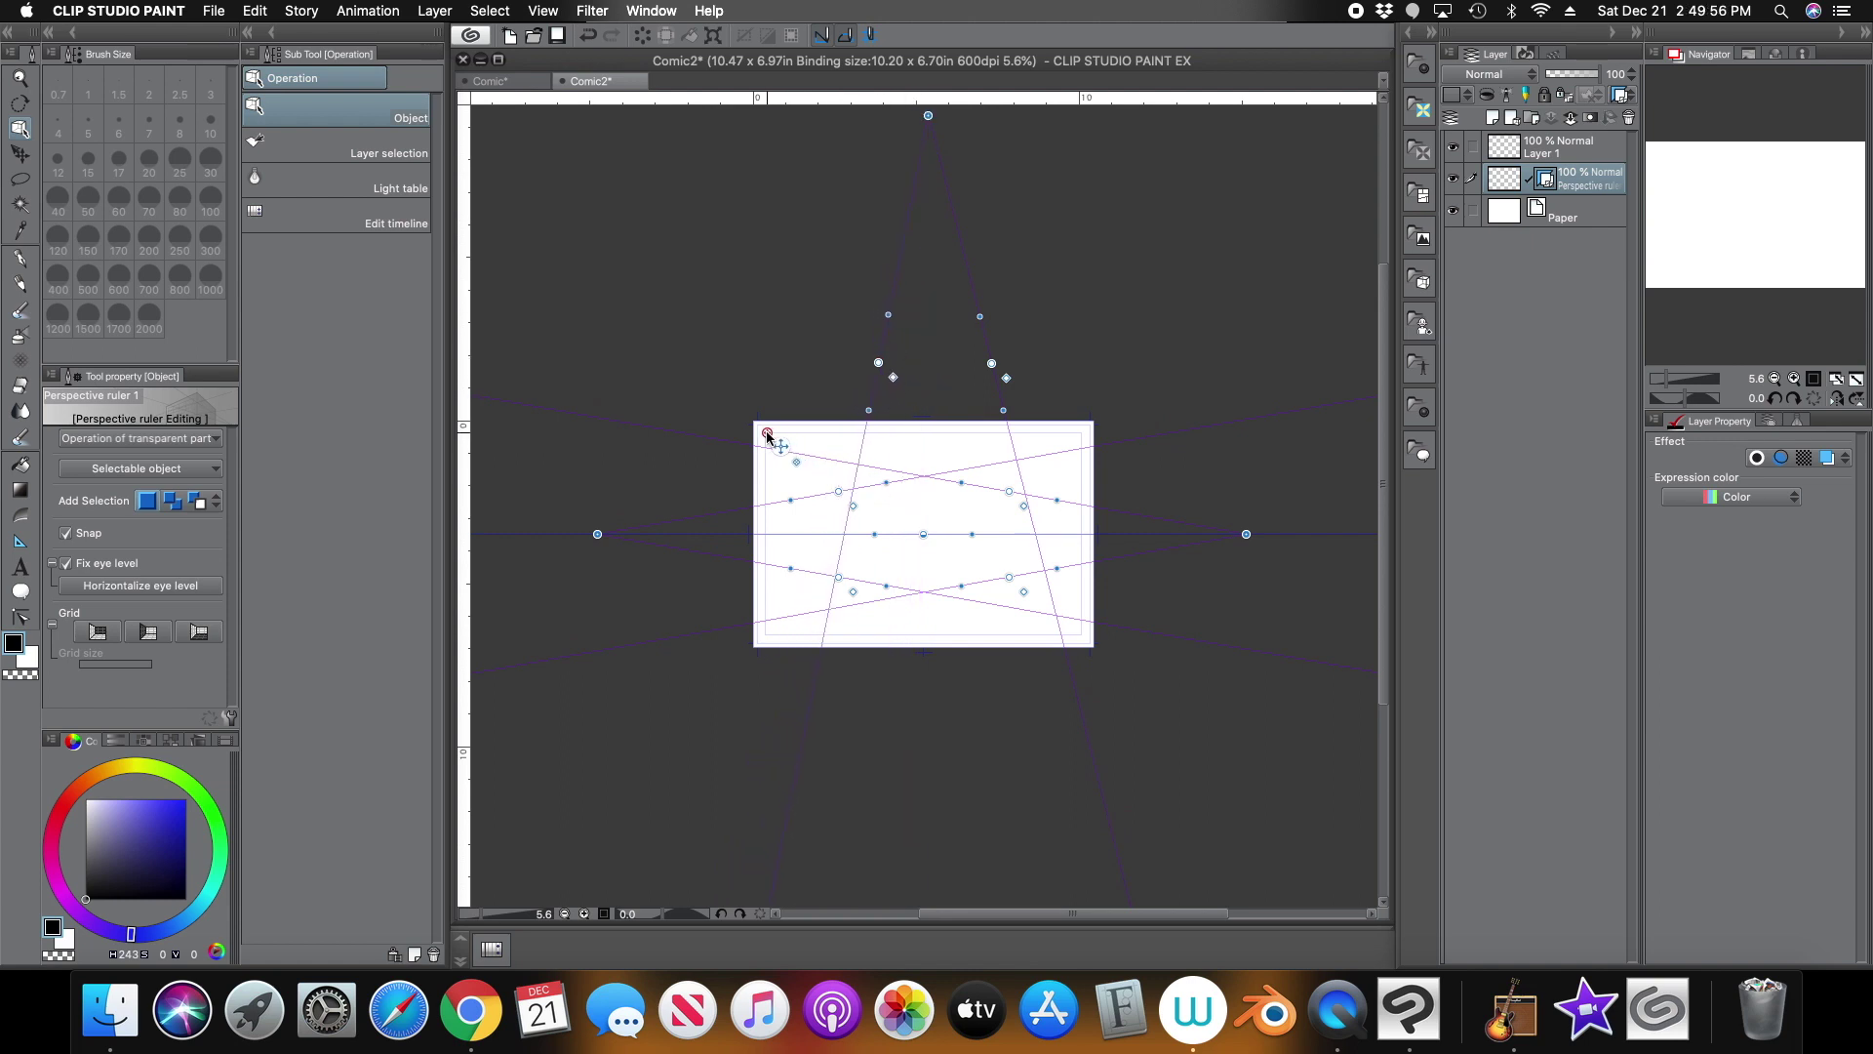
{"action": "left_click_drag", "start_coordinate": [991, 362], "coordinate": [903, 385]}
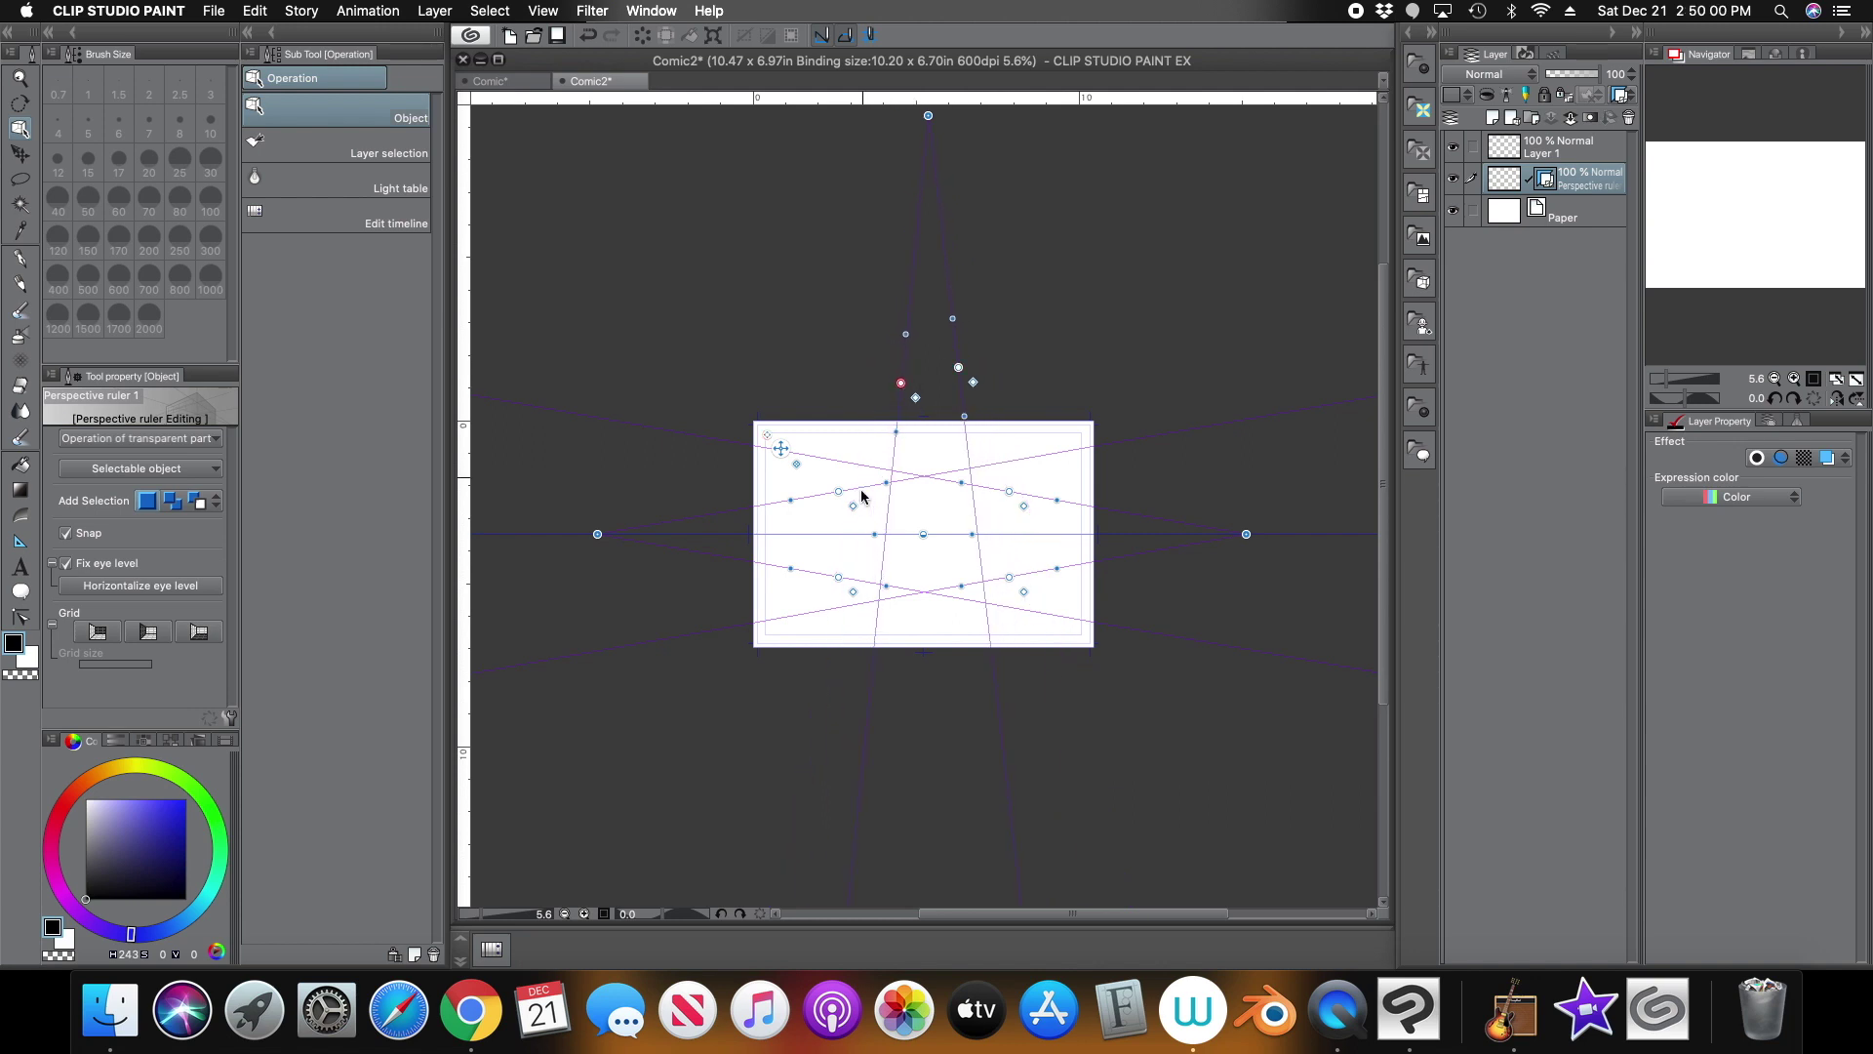
Lower the three-point ruler's eye level to near the page's lower edge
{"action": "left_click_drag", "start_coordinate": [923, 534], "coordinate": [929, 618]}
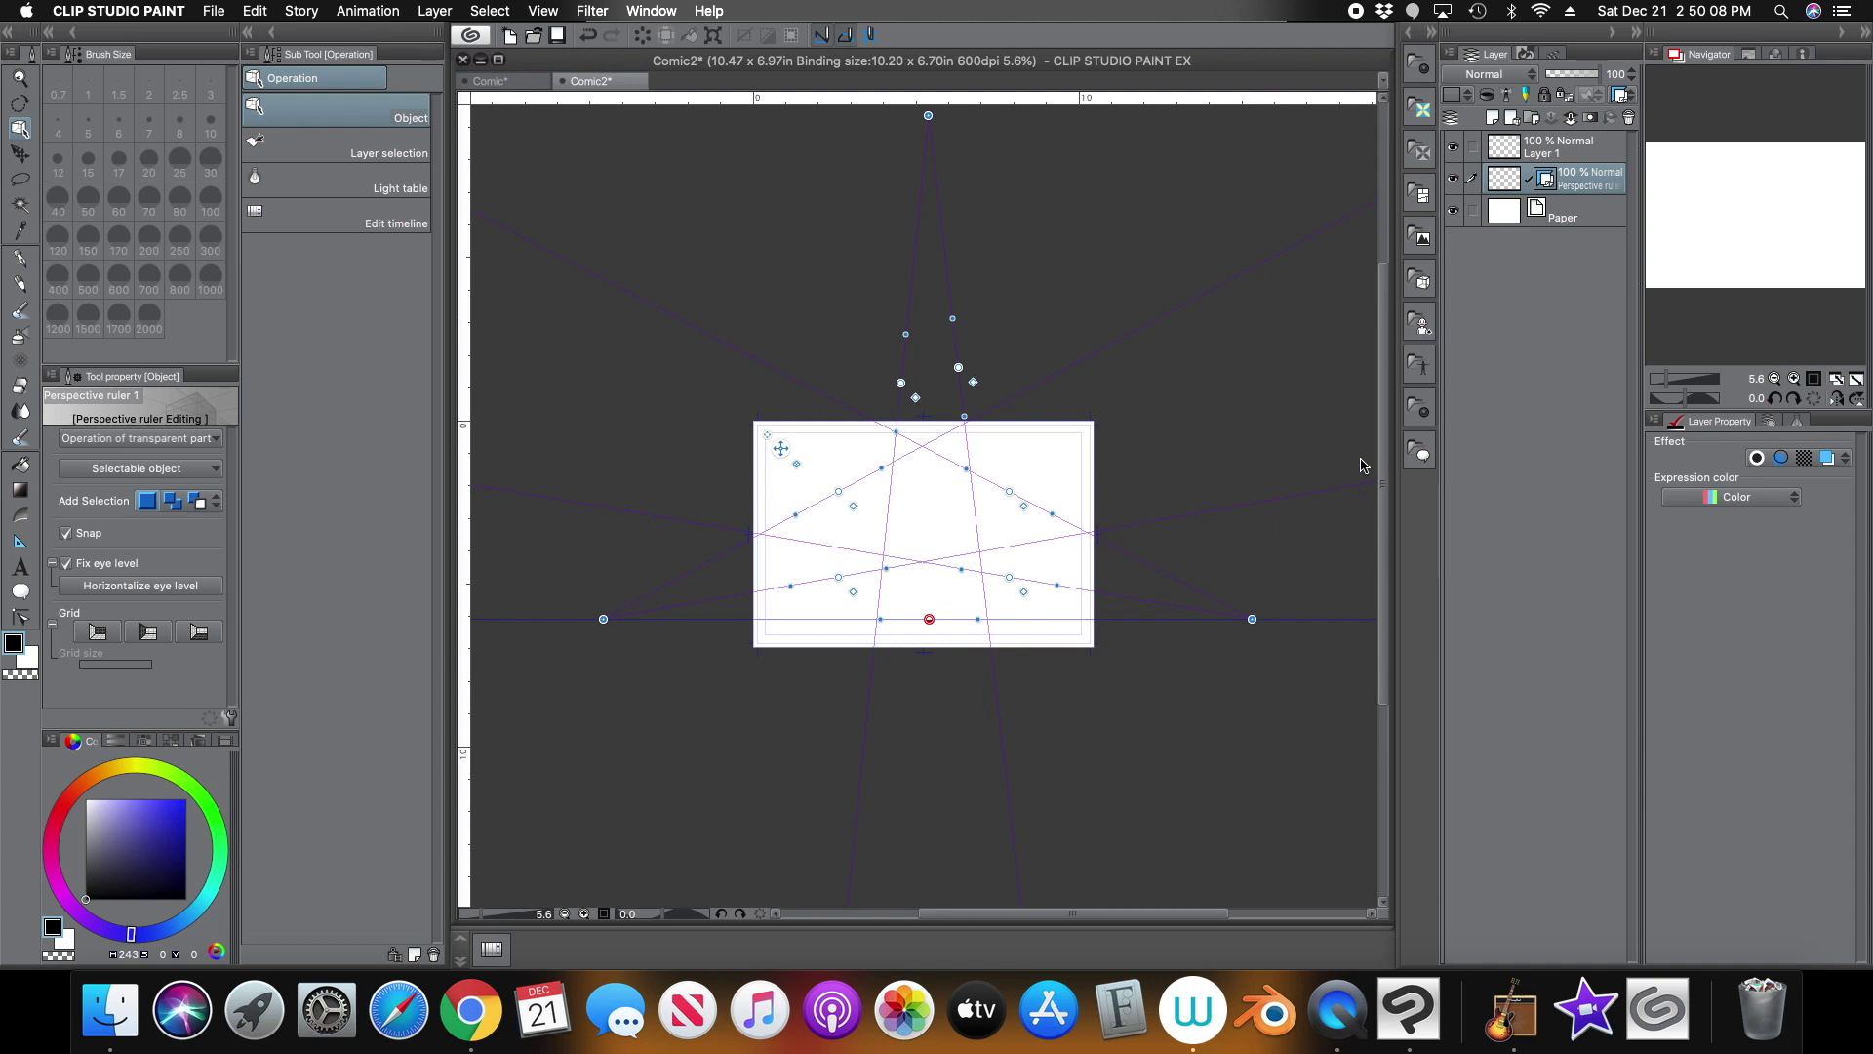
{"action": "left_click", "coordinate": [1667, 382]}
{"action": "left_click_drag", "start_coordinate": [1667, 381], "coordinate": [1664, 381]}
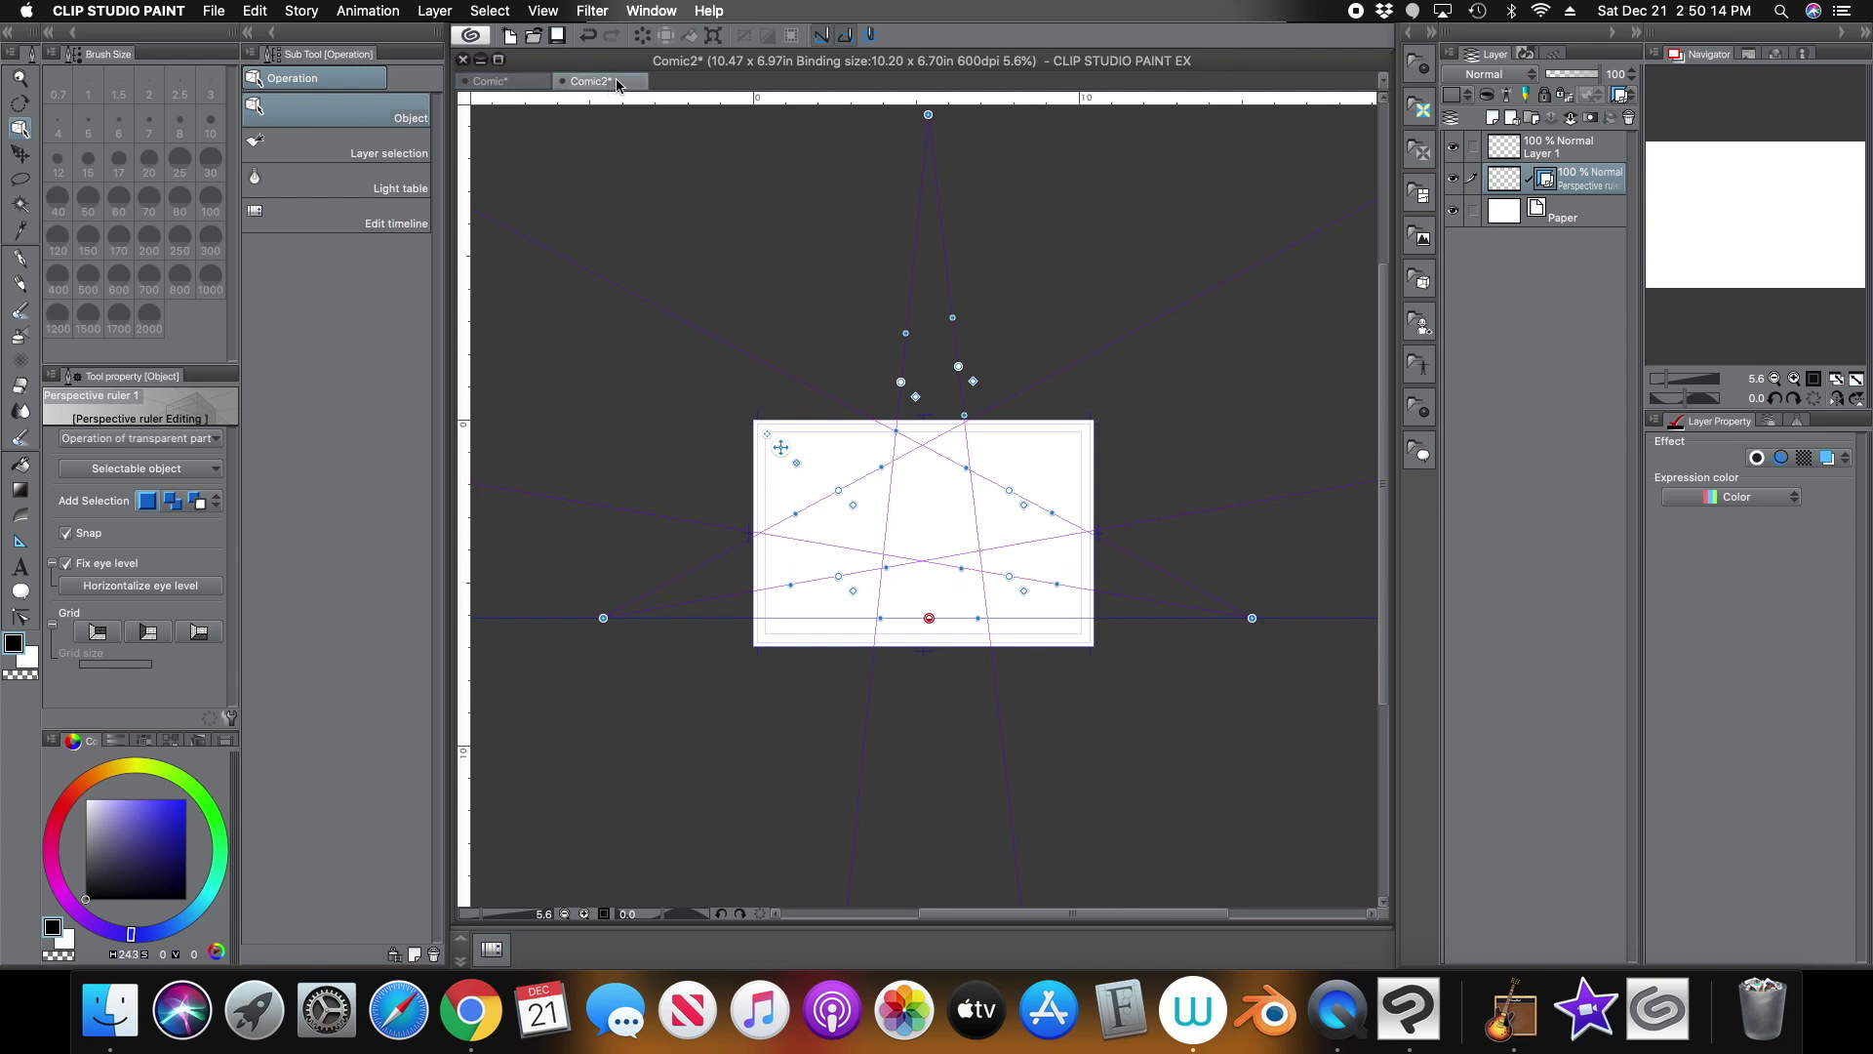
{"action": "left_click_drag", "start_coordinate": [1735, 265], "coordinate": [1734, 237]}
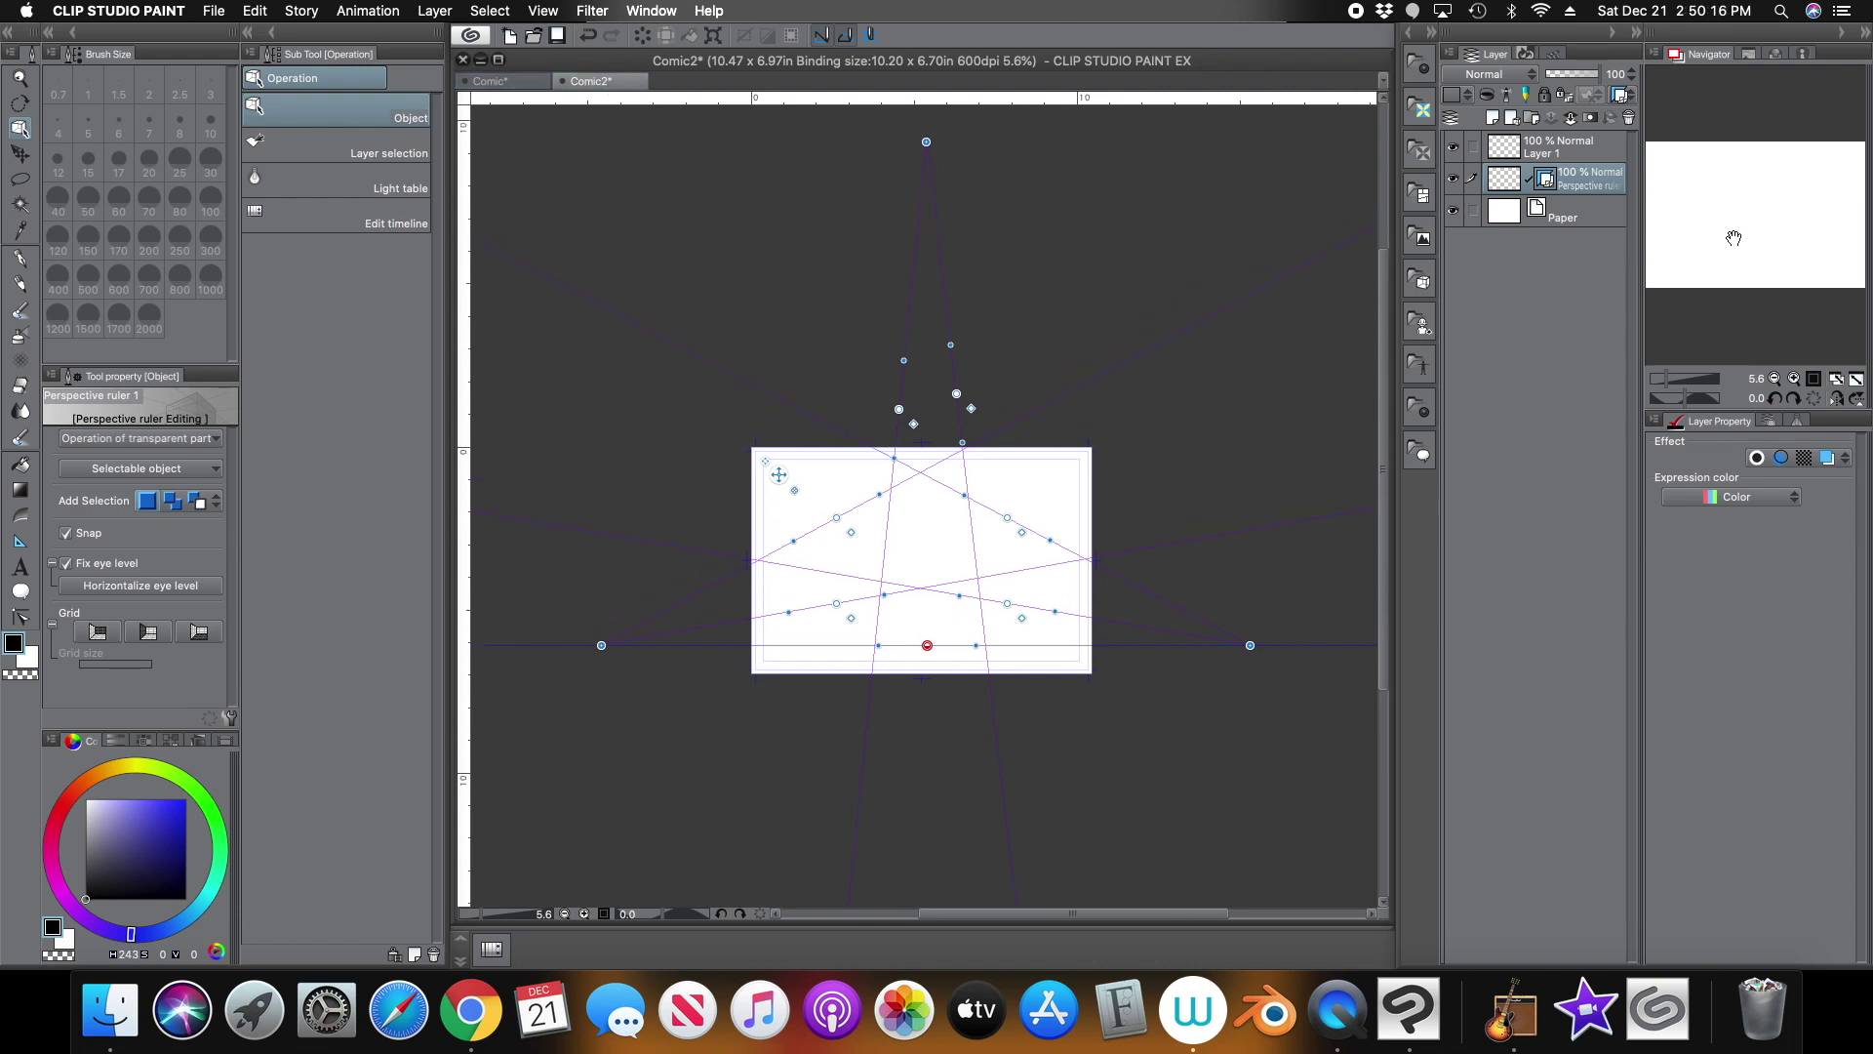
Raise the eye level to about the page's middle and move the two upper side guide lines below it
{"action": "left_click_drag", "start_coordinate": [926, 644], "coordinate": [932, 554]}
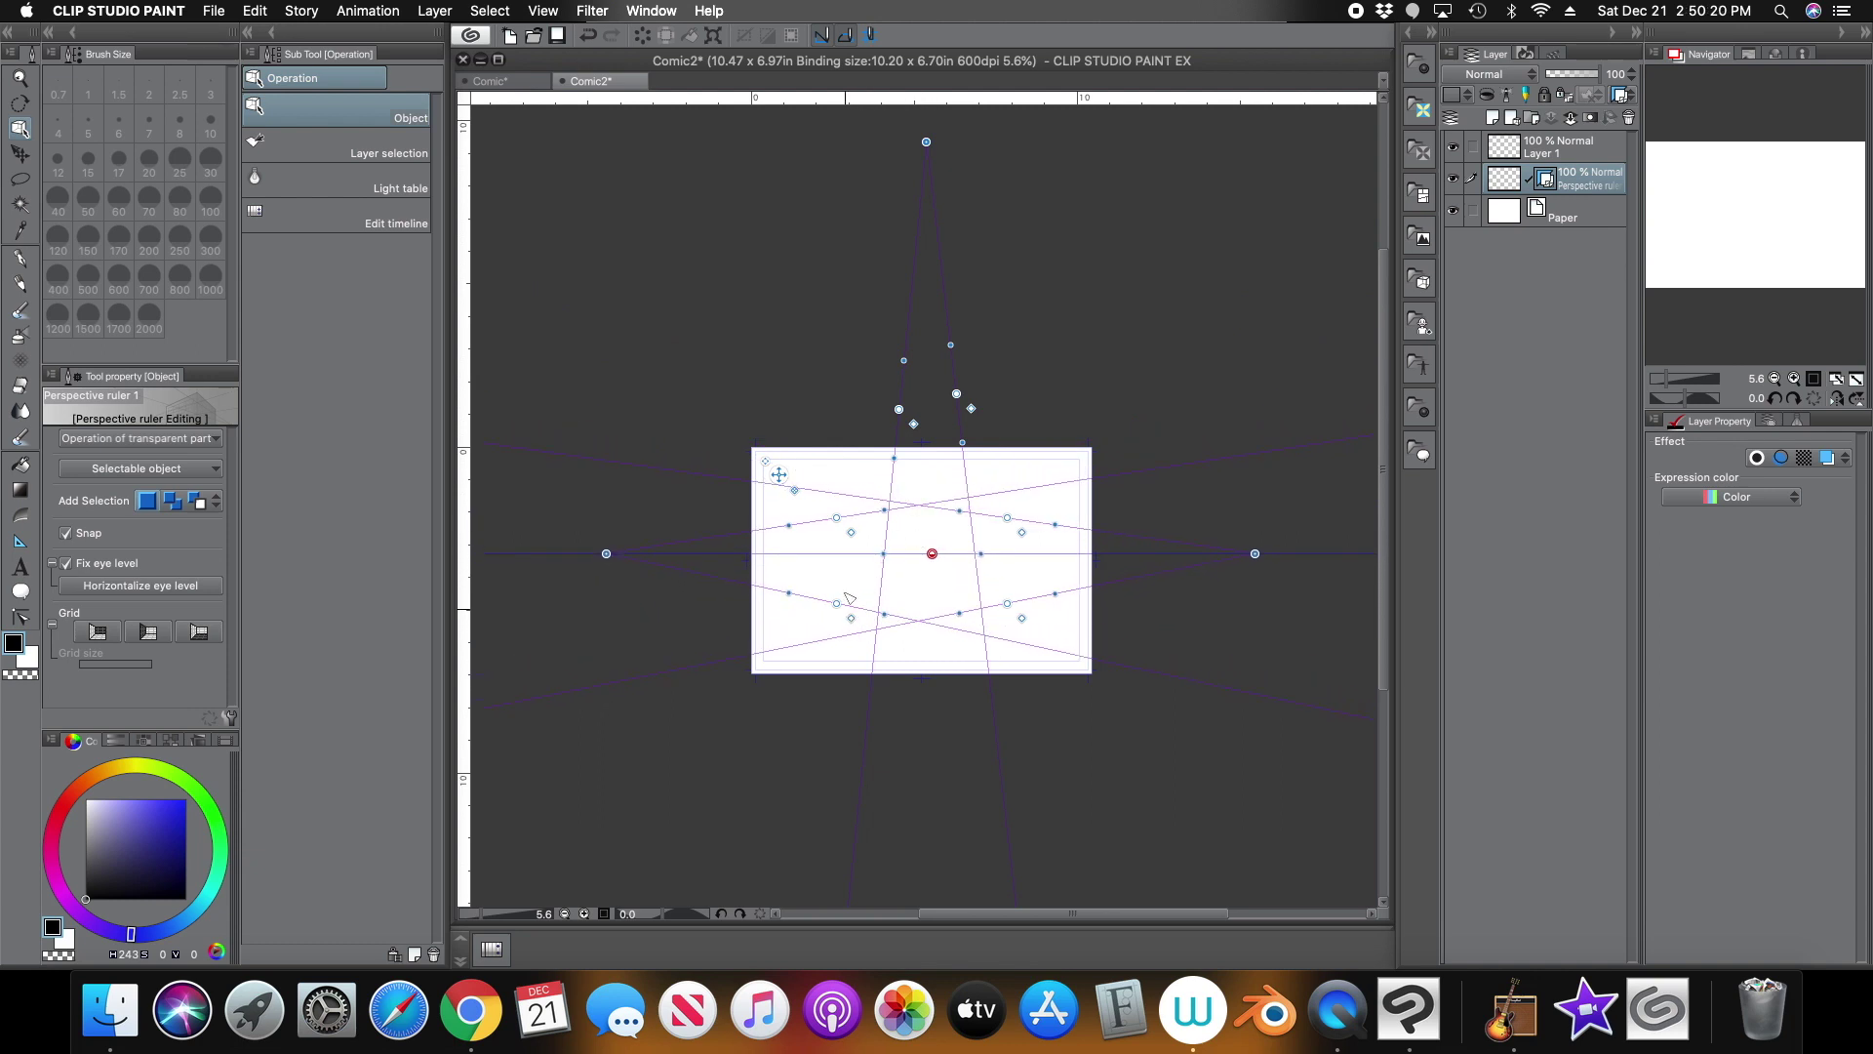
{"action": "left_click_drag", "start_coordinate": [837, 518], "coordinate": [1013, 577]}
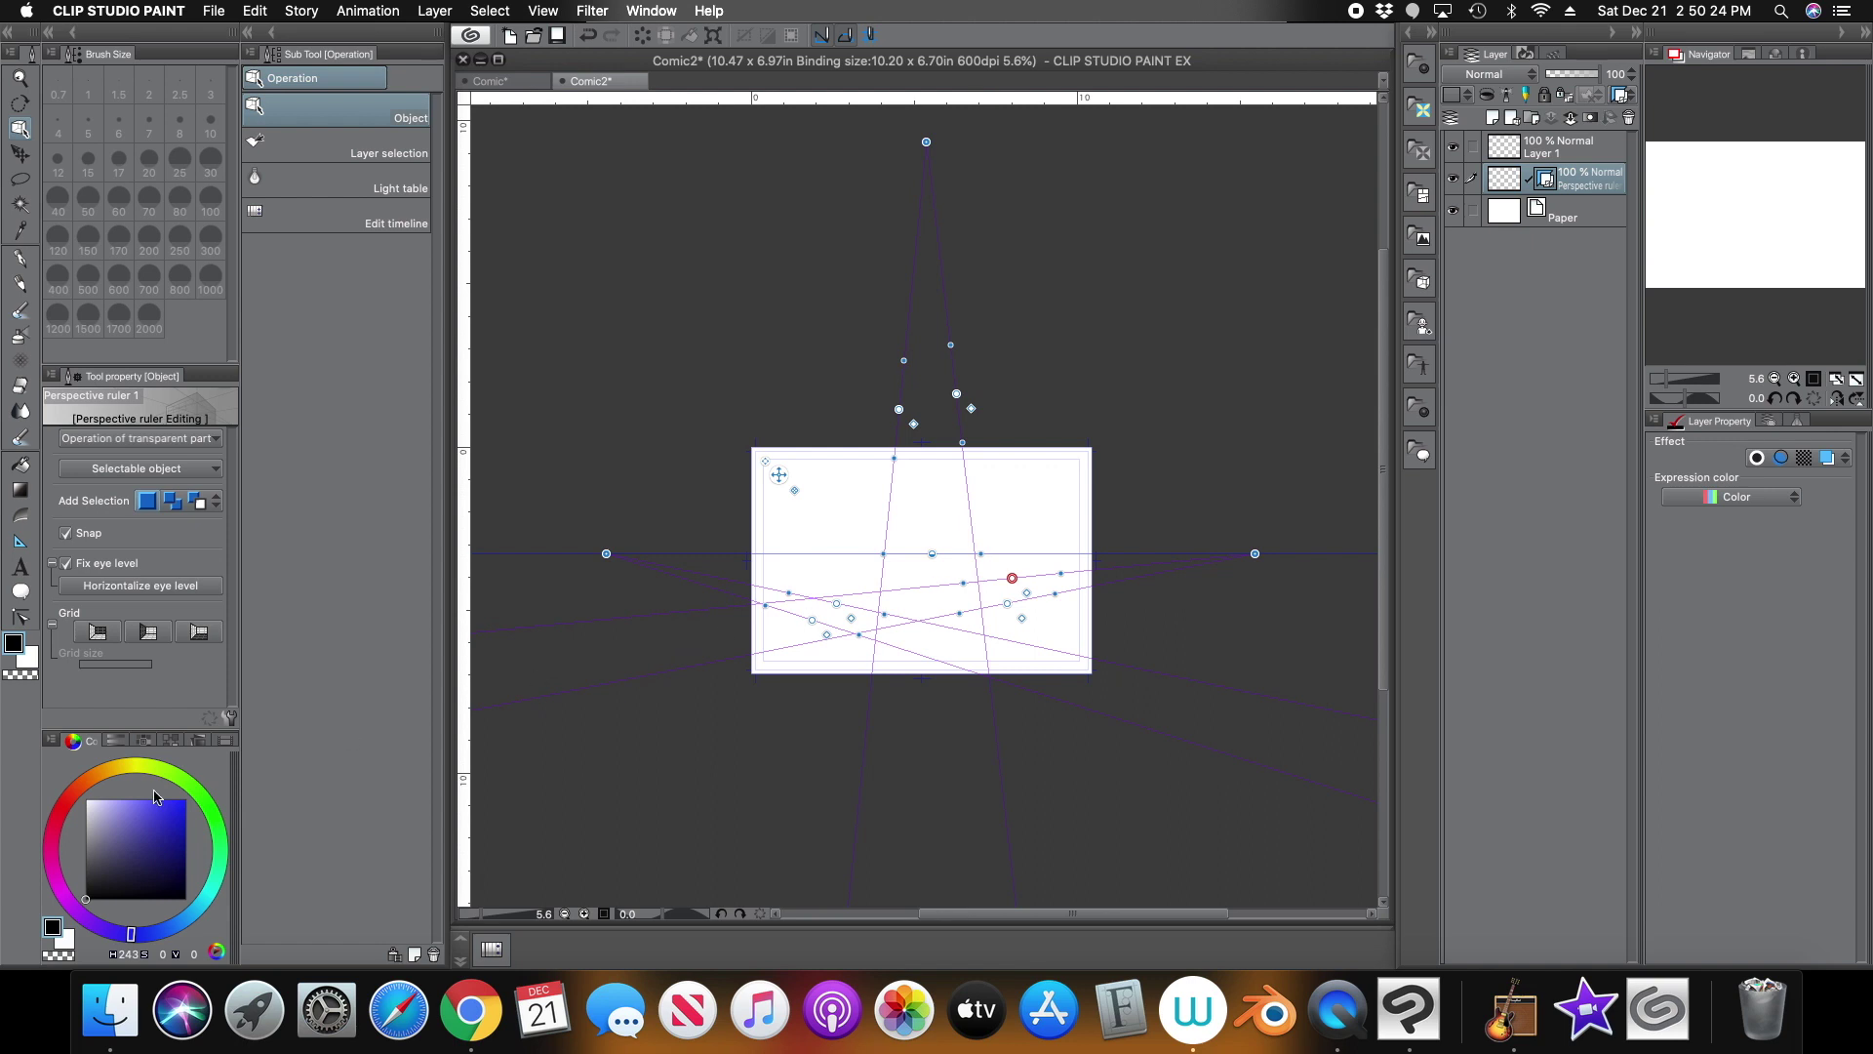
Delete the upper vanishing point using the Perspective ruler's Delete vanishing point process
{"action": "key", "text": "u"}
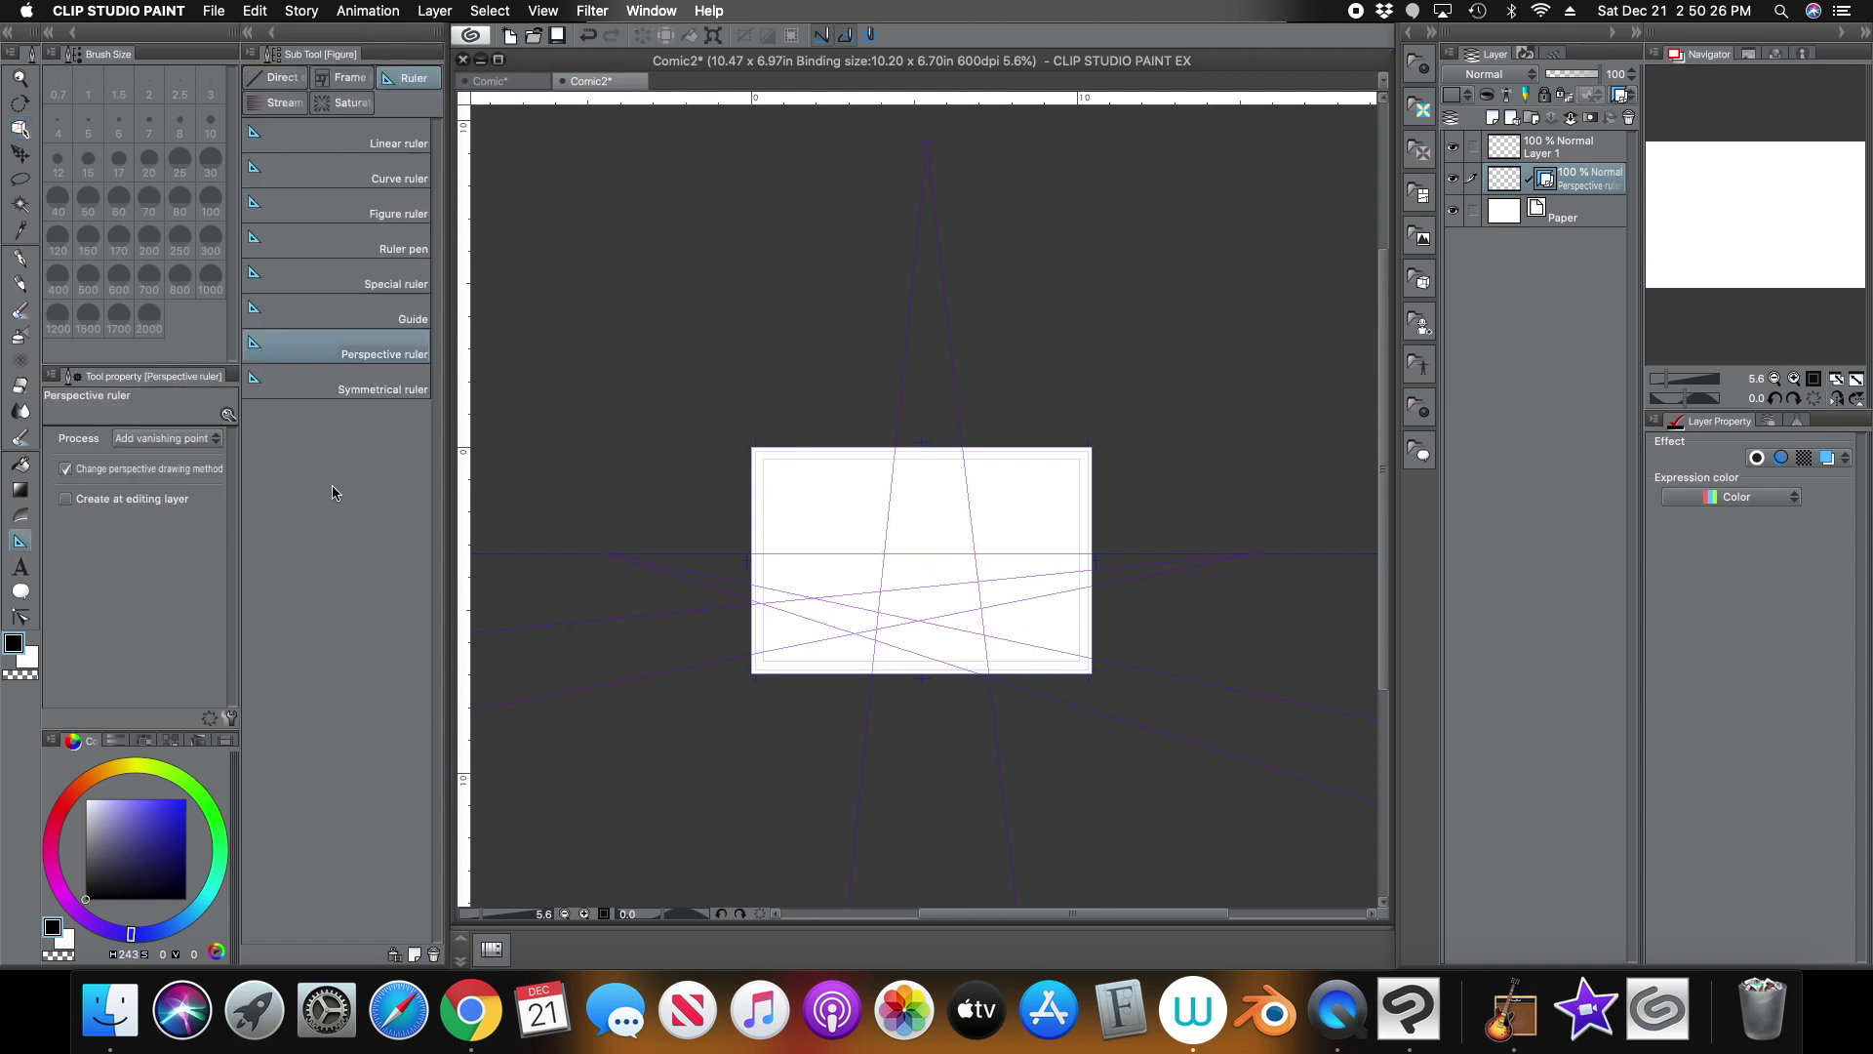
{"action": "left_click", "coordinate": [208, 446]}
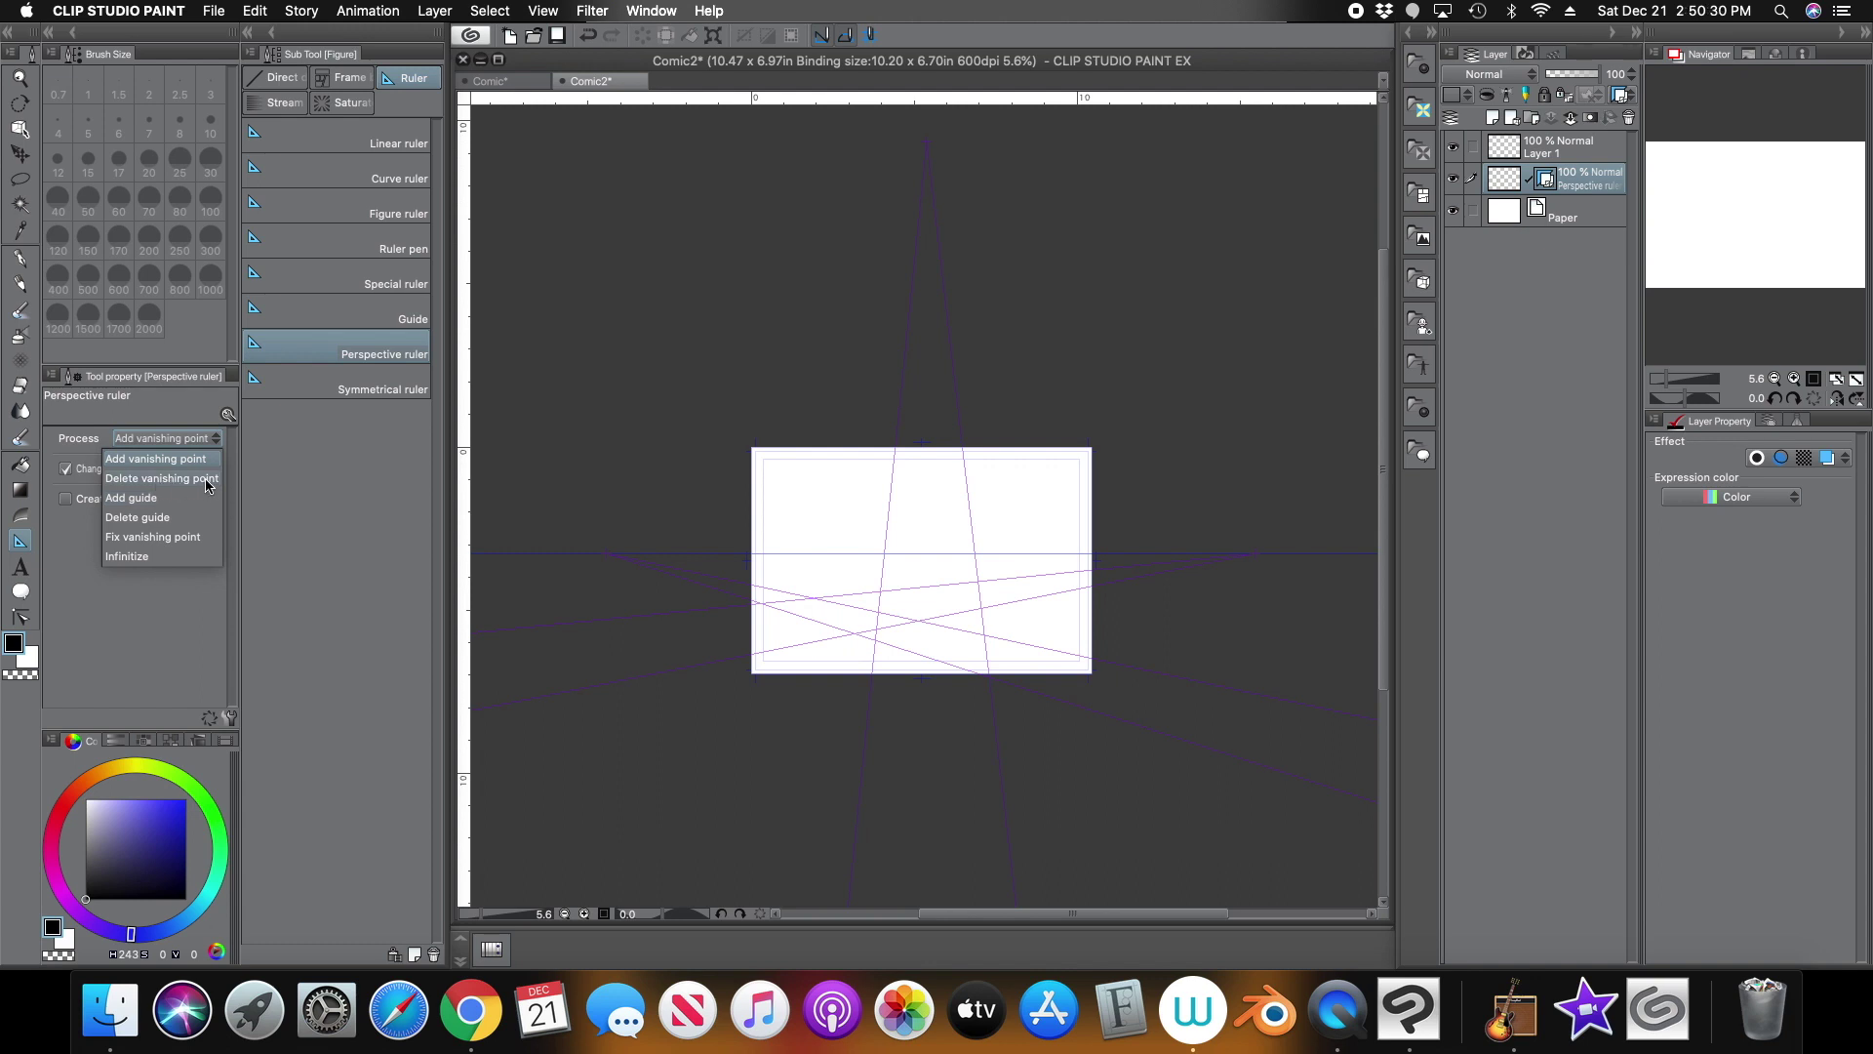
{"action": "left_click", "coordinate": [207, 480]}
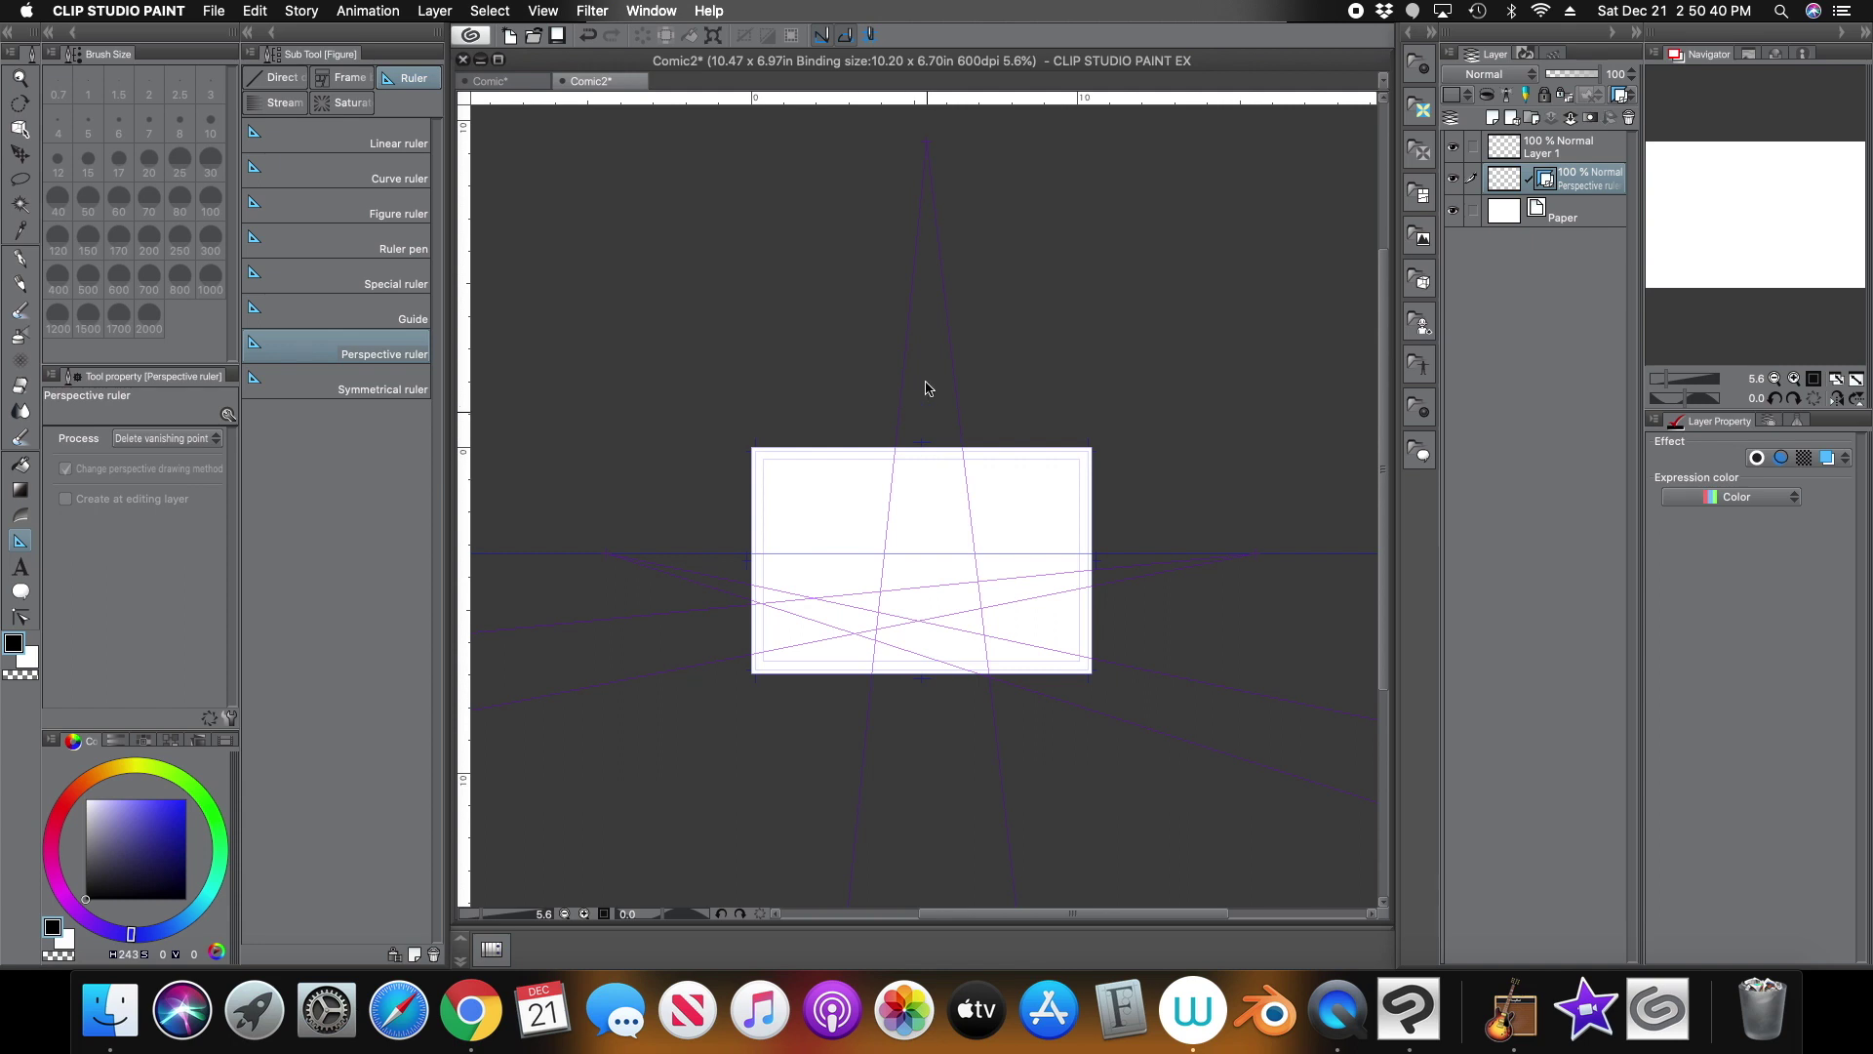
{"action": "left_click", "coordinate": [931, 147]}
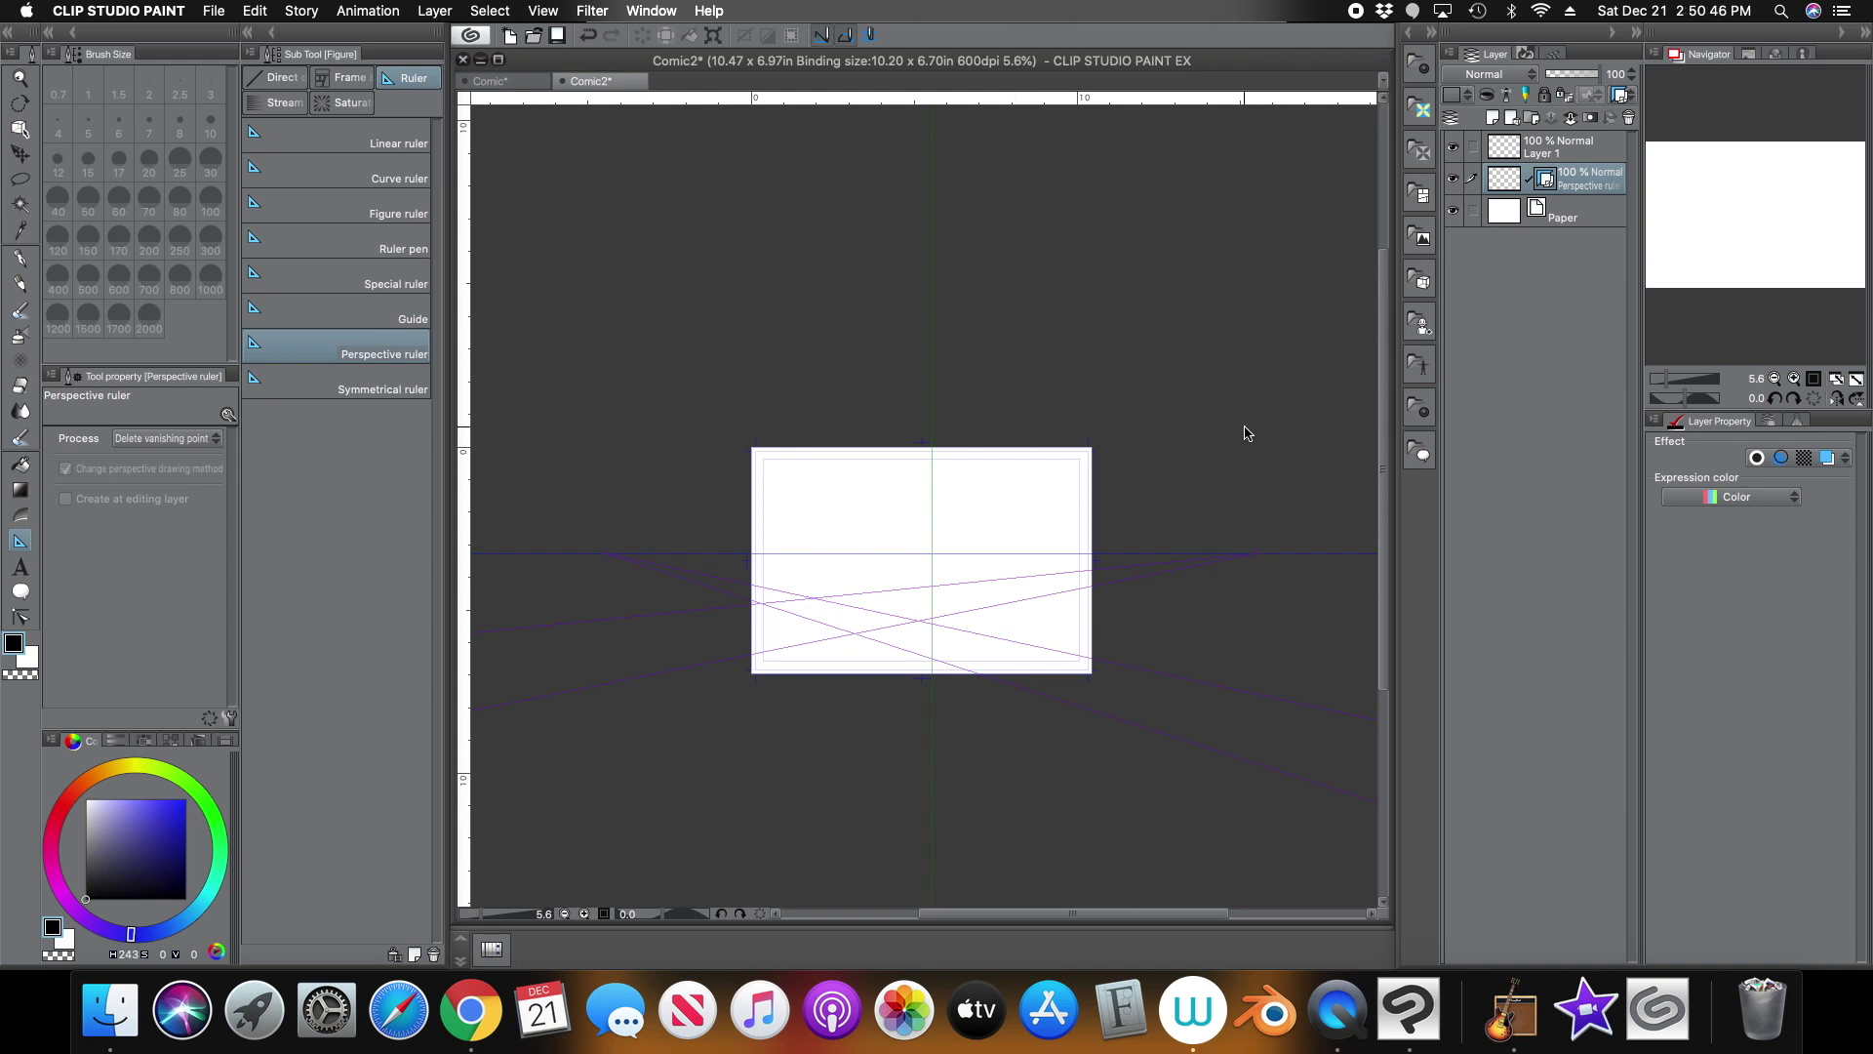
Draw three short G-pen strokes below the eye level along the side guides, and turn on snapping for the vertical guide
{"action": "left_click", "coordinate": [22, 259]}
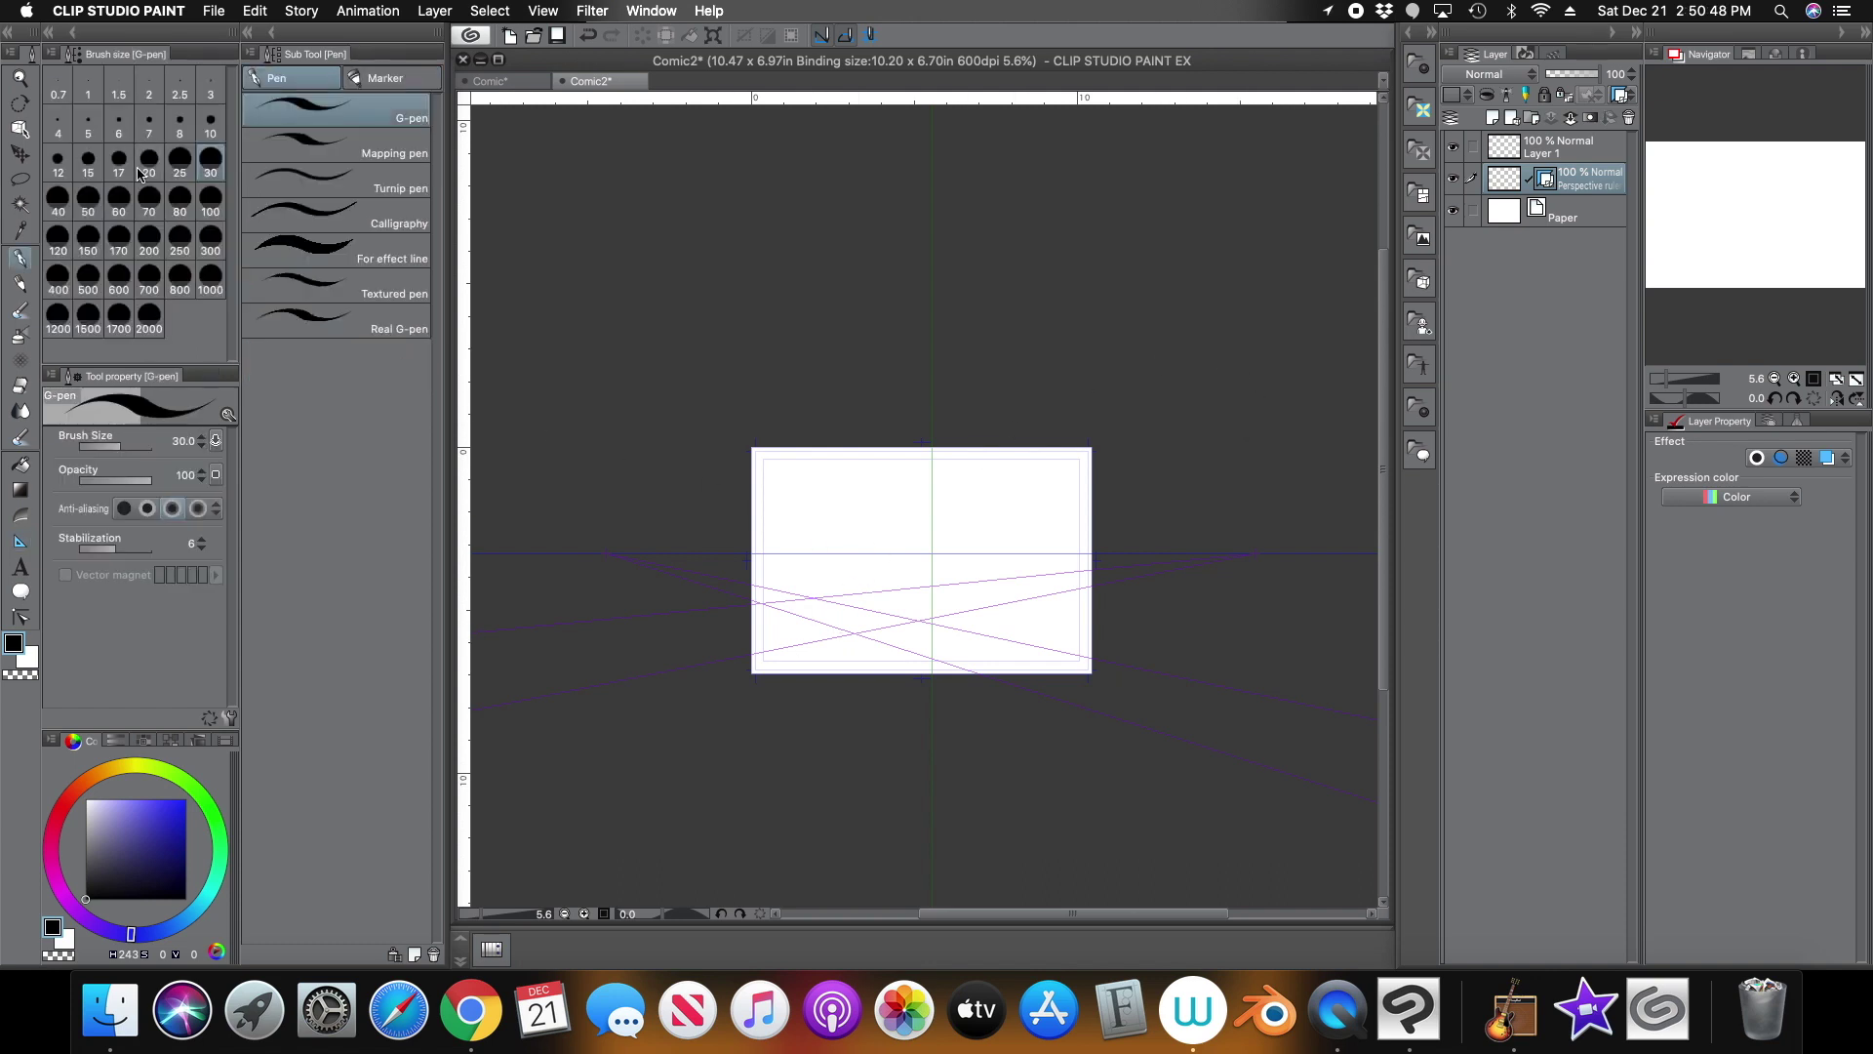
{"action": "left_click_drag", "start_coordinate": [911, 606], "coordinate": [903, 612]}
{"action": "left_click", "coordinate": [21, 128]}
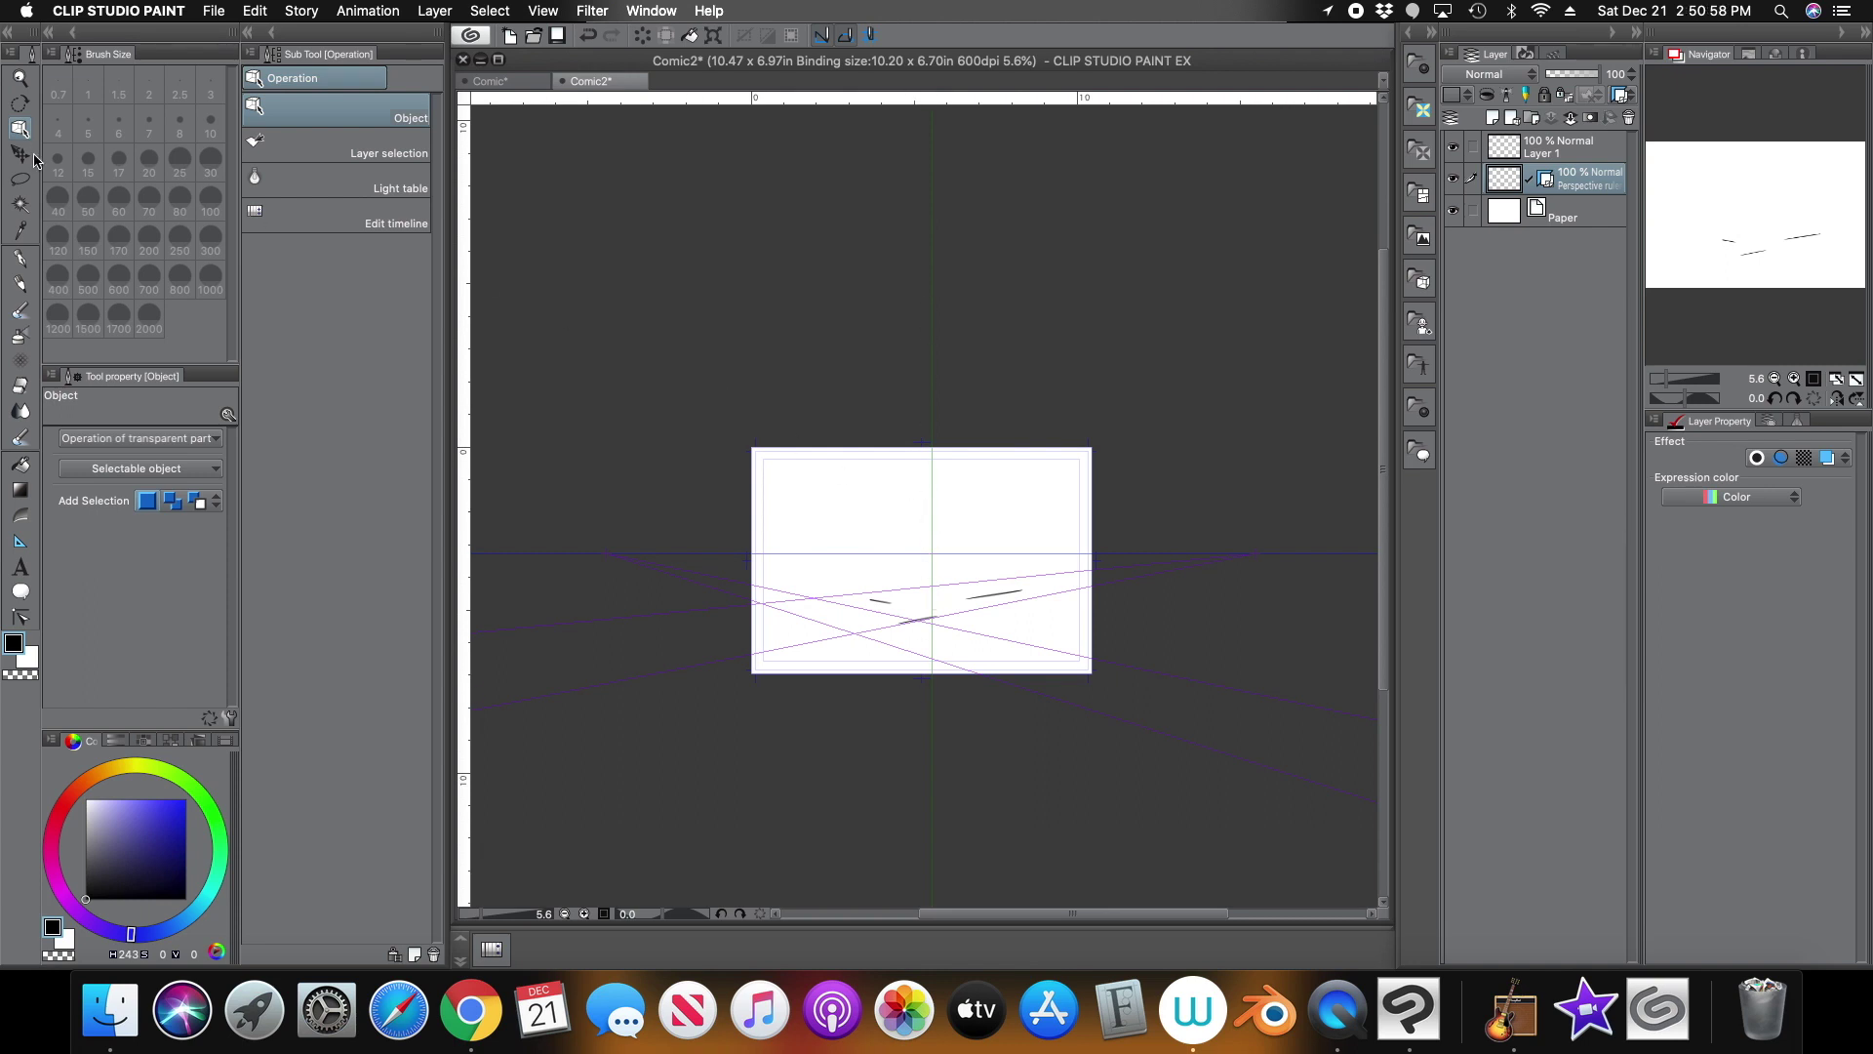
{"action": "left_click", "coordinate": [934, 500]}
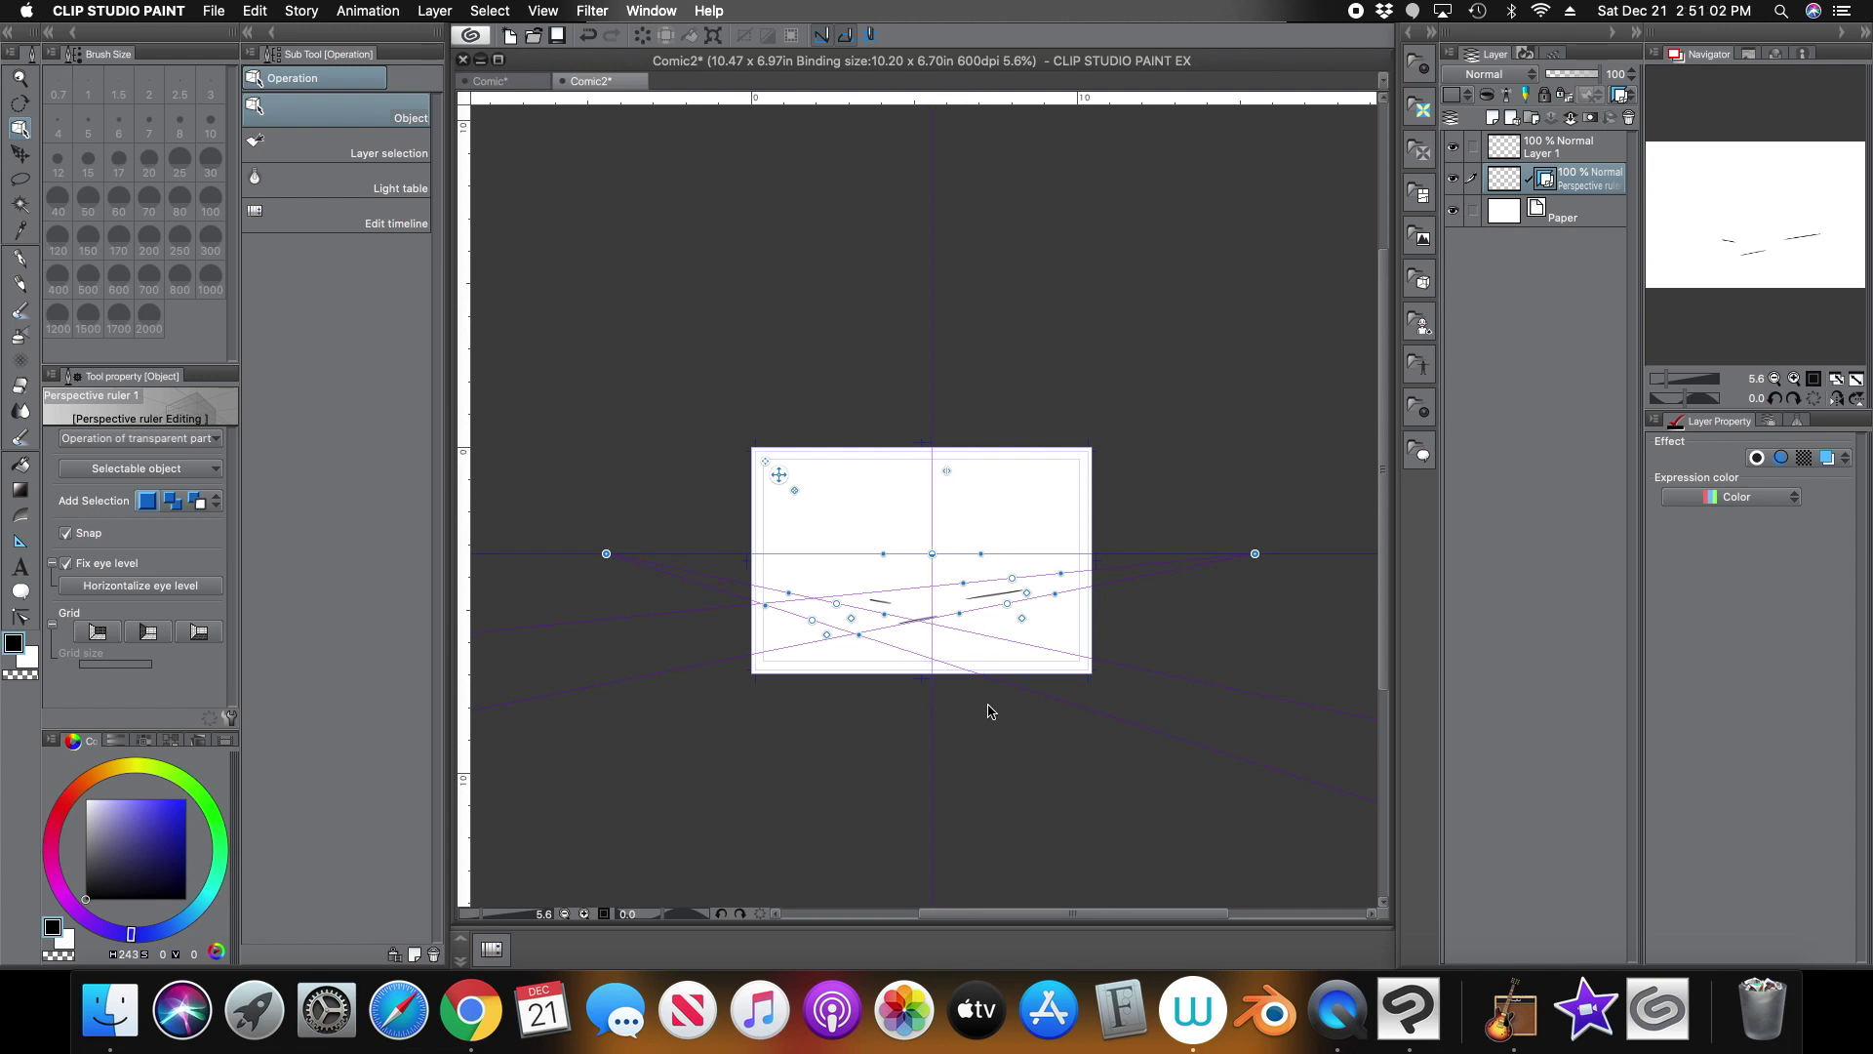
Draw a series of vertical G-pen strokes across the page from around the eye level up to the page's upper edge
{"action": "left_click", "coordinate": [19, 256]}
{"action": "mouse_move", "coordinate": [946, 566]}
{"action": "left_mouse_down"}
{"action": "mouse_move", "coordinate": [946, 445]}
{"action": "mouse_move", "coordinate": [917, 532]}
{"action": "mouse_move", "coordinate": [917, 445]}
{"action": "left_mouse_up"}
{"action": "mouse_move", "coordinate": [886, 553]}
{"action": "left_mouse_down"}
{"action": "mouse_move", "coordinate": [886, 445]}
{"action": "mouse_move", "coordinate": [864, 444]}
{"action": "left_mouse_up"}
{"action": "mouse_move", "coordinate": [982, 538]}
{"action": "left_mouse_down"}
{"action": "mouse_move", "coordinate": [982, 445]}
{"action": "mouse_move", "coordinate": [1019, 445]}
{"action": "left_mouse_up"}
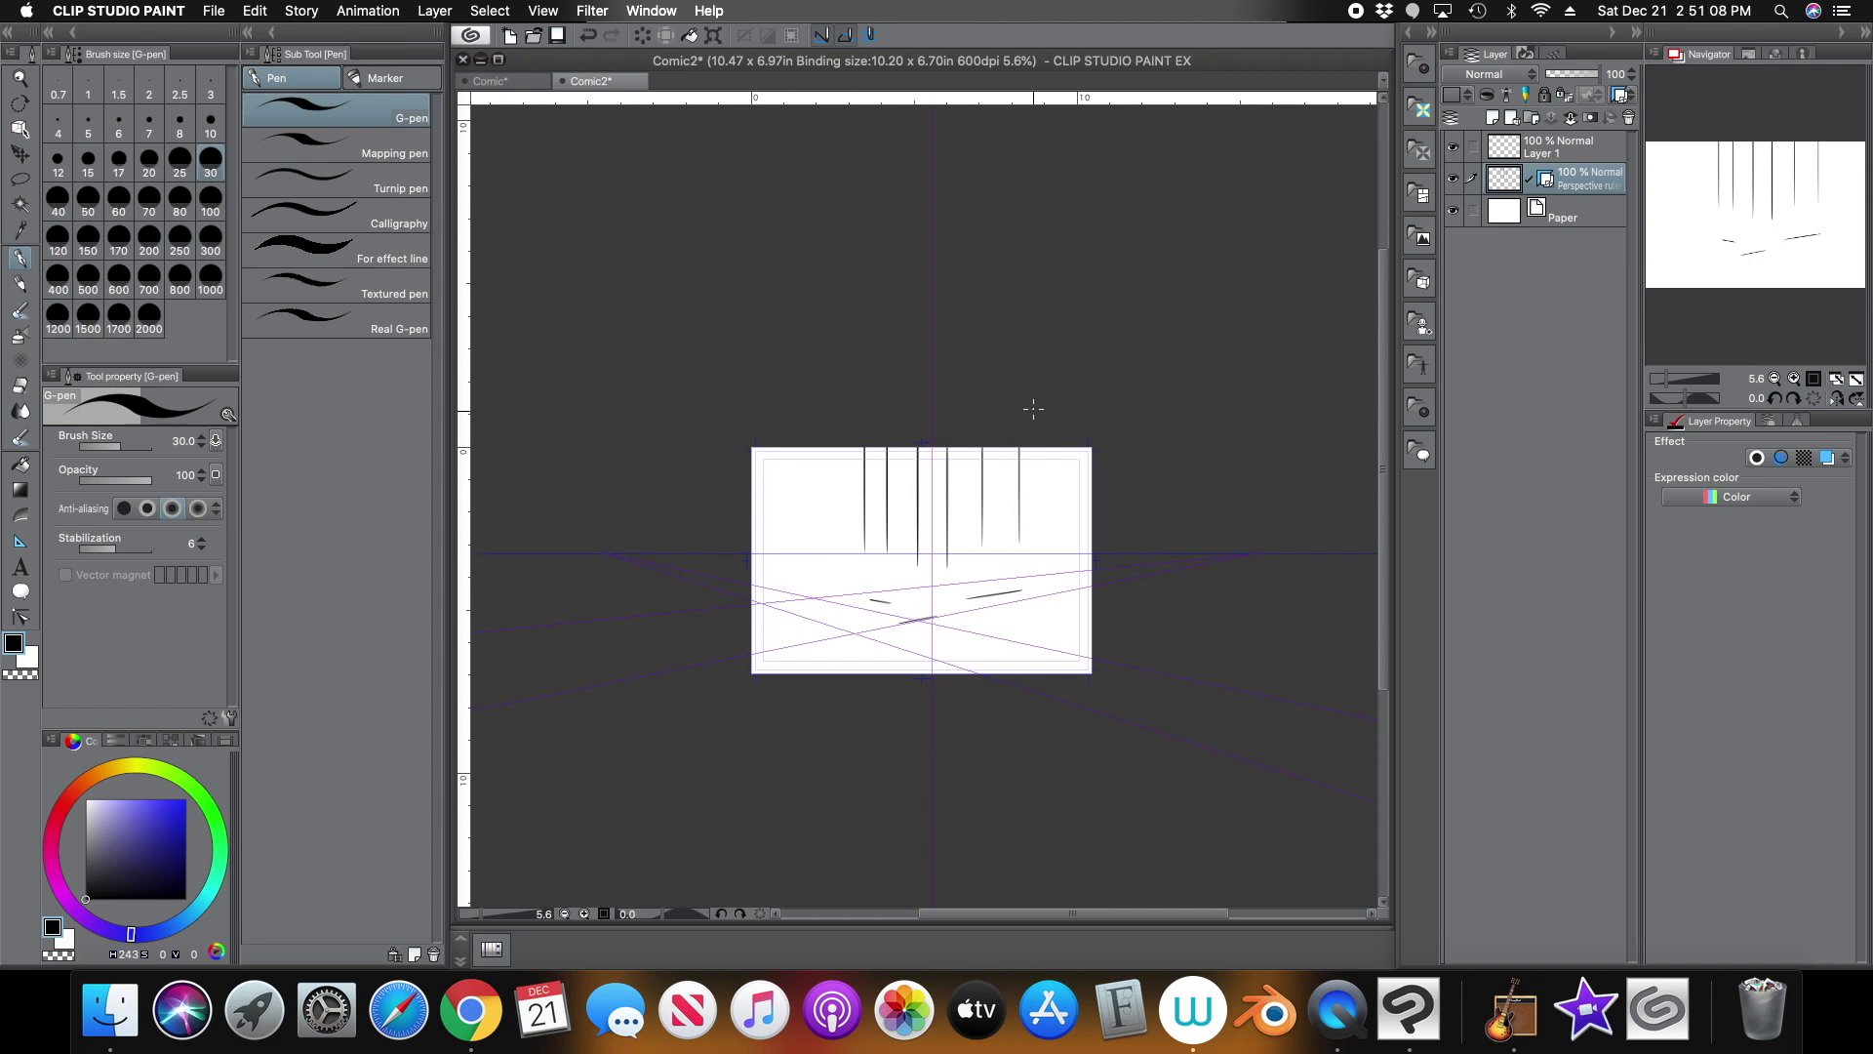
{"action": "mouse_move", "coordinate": [1035, 529]}
{"action": "left_mouse_down"}
{"action": "mouse_move", "coordinate": [1035, 445]}
{"action": "mouse_move", "coordinate": [1064, 445]}
{"action": "left_mouse_up"}
{"action": "left_click_drag", "start_coordinate": [795, 515], "coordinate": [795, 445]}
Clear the layer, restore it, and undo the vertical pen strokes one after another
{"action": "left_click", "coordinate": [589, 36]}
{"action": "left_click", "coordinate": [657, 36]}
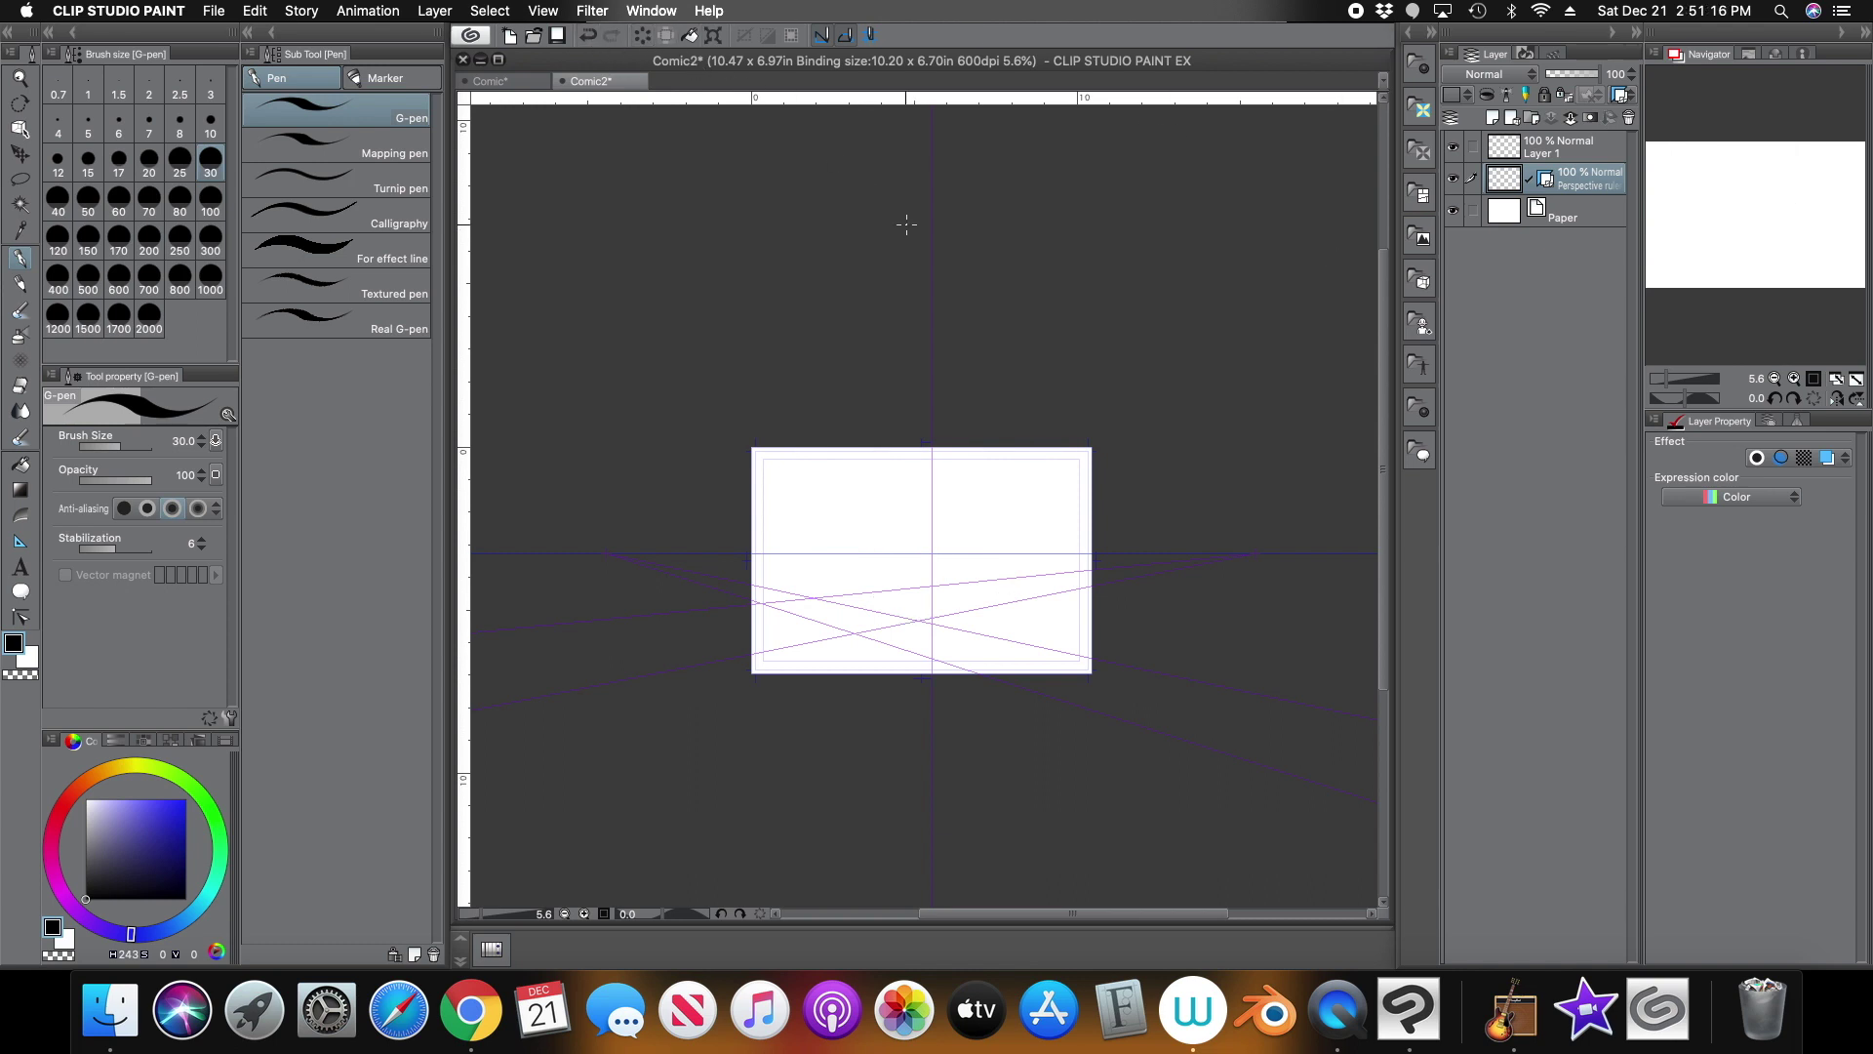
{"action": "left_click", "coordinate": [590, 36]}
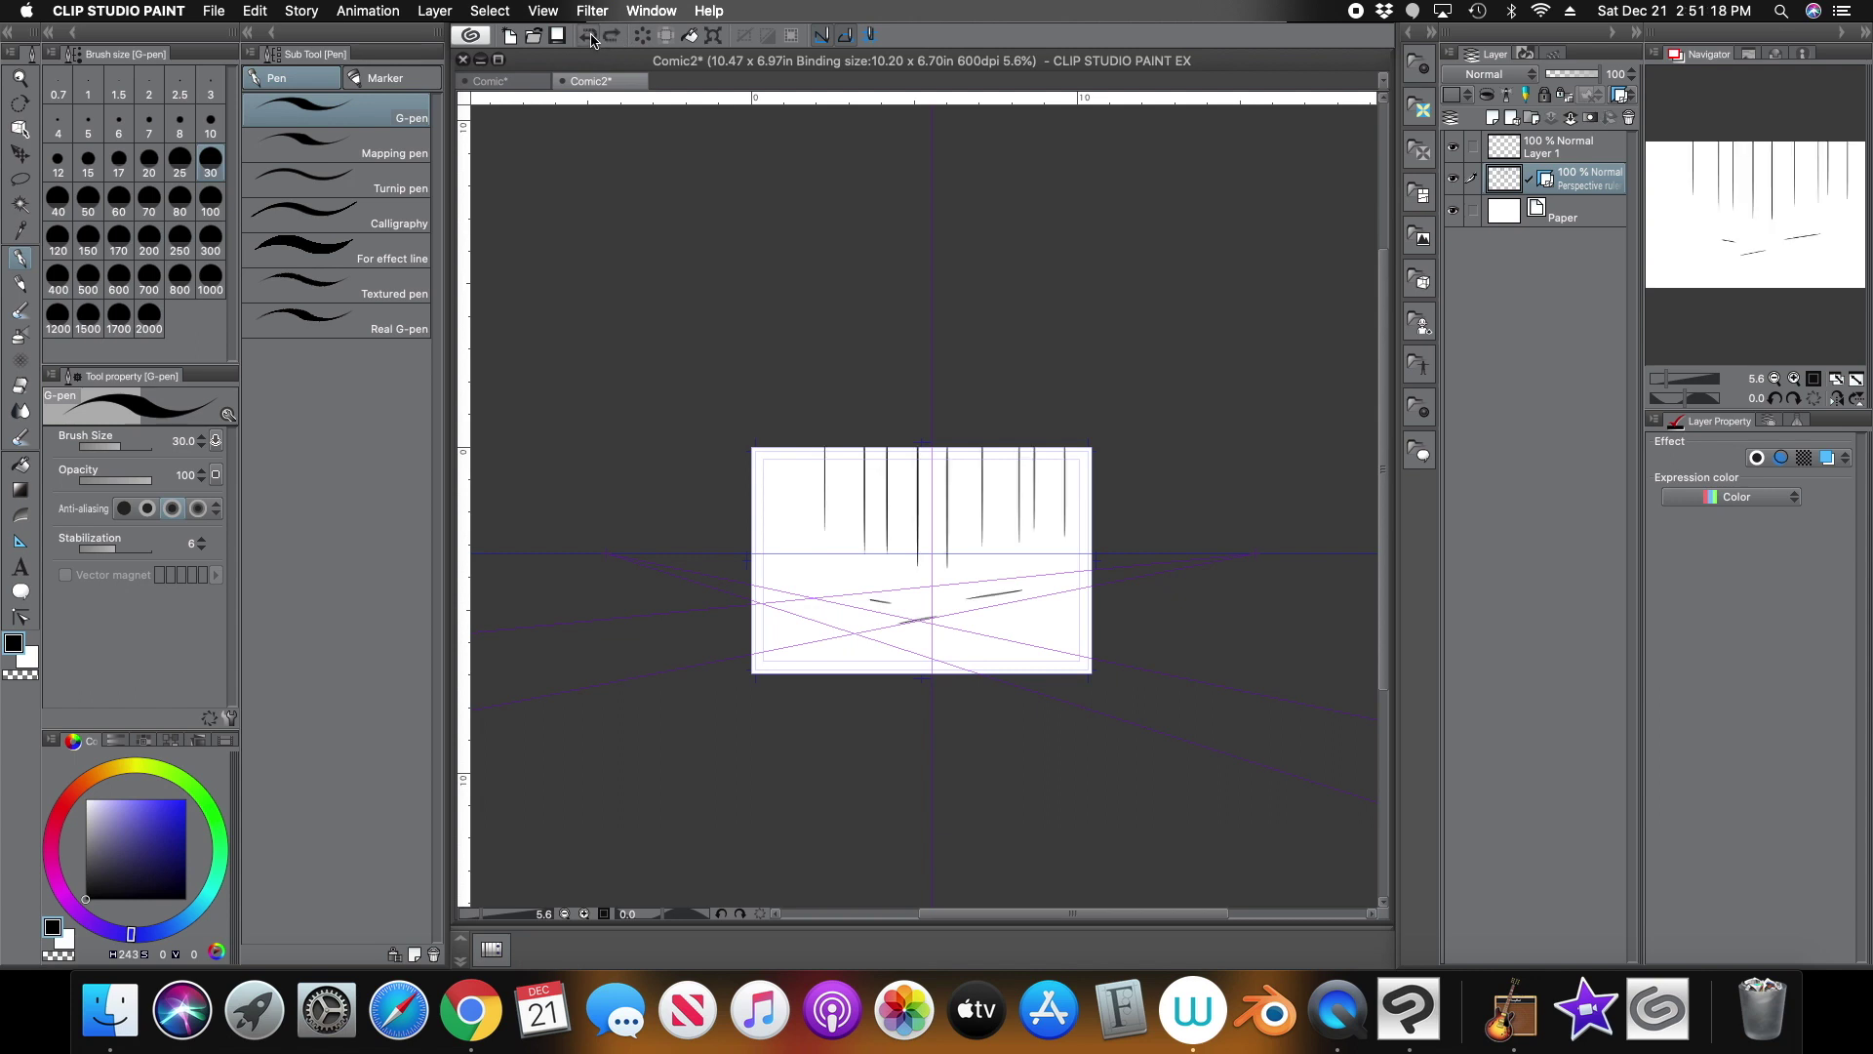
{"action": "left_click", "coordinate": [591, 36]}
{"action": "left_click", "coordinate": [590, 36]}
{"action": "left_click", "coordinate": [590, 37]}
{"action": "left_click", "coordinate": [590, 36]}
{"action": "left_click", "coordinate": [590, 37]}
{"action": "left_click", "coordinate": [590, 36]}
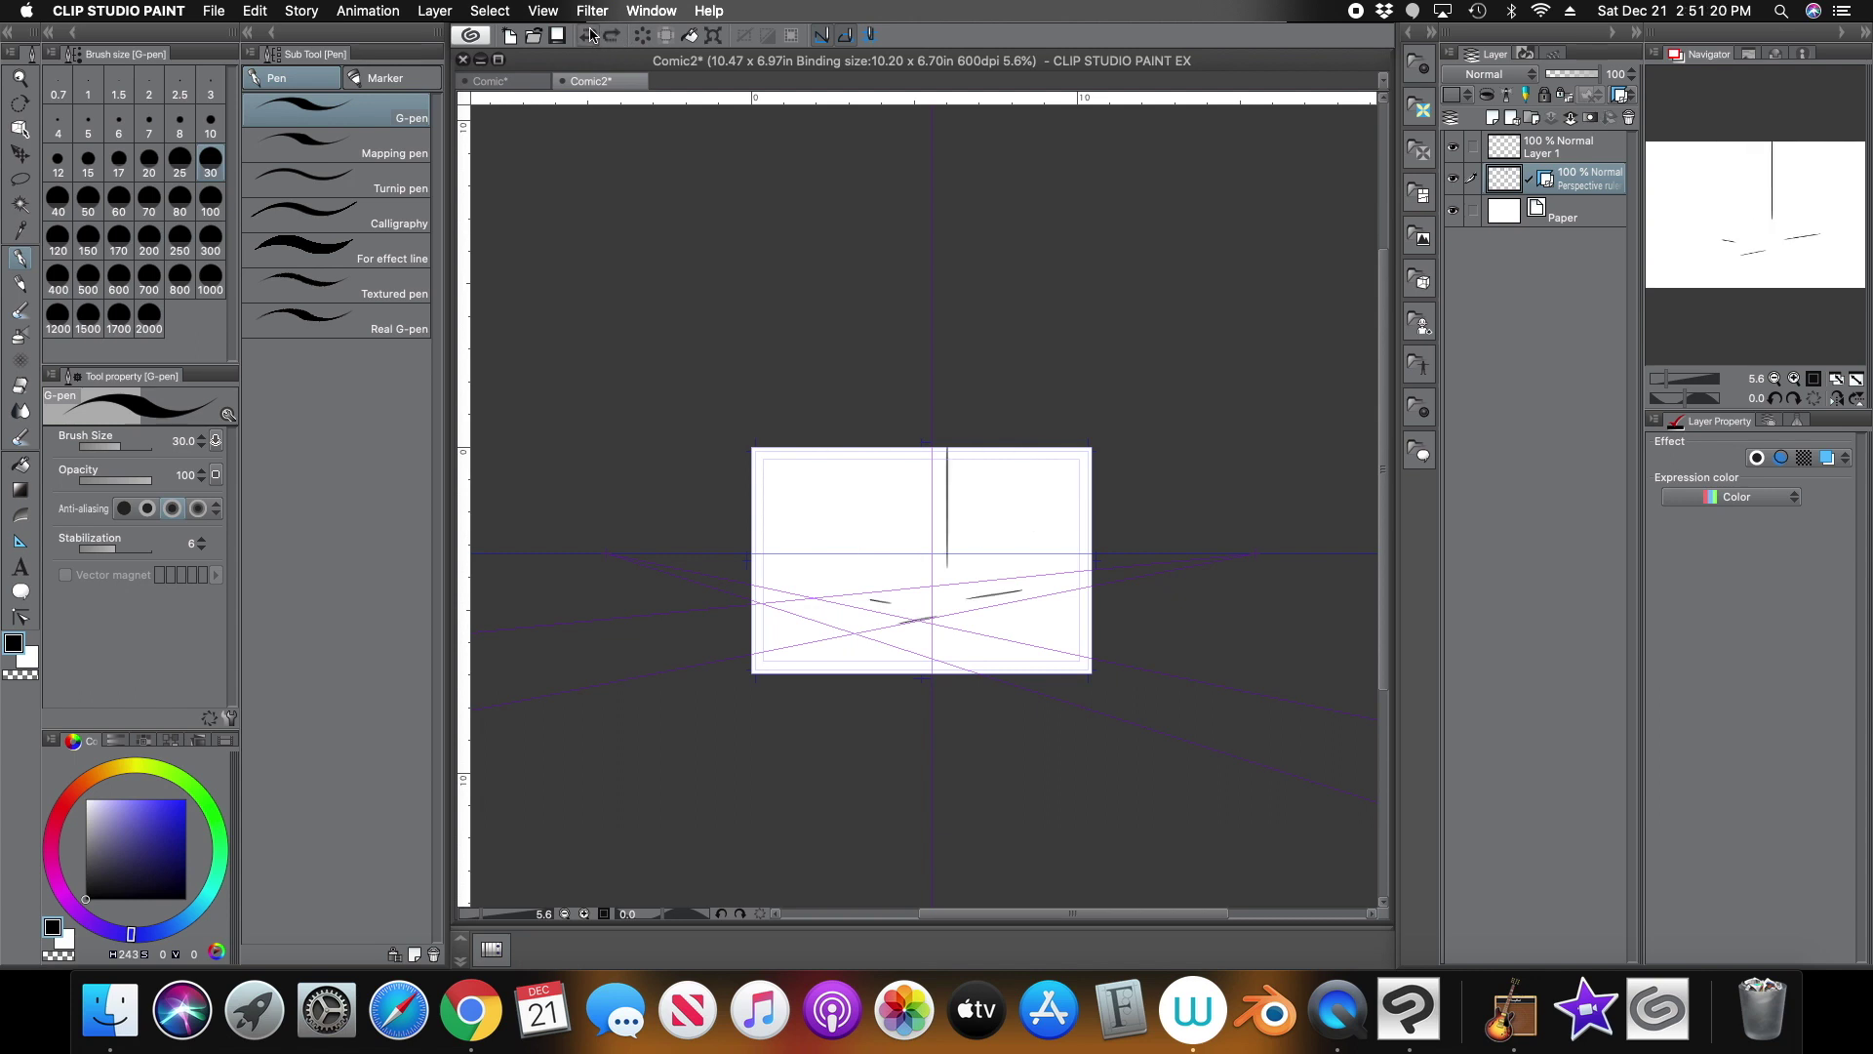
{"action": "left_click", "coordinate": [591, 36]}
Switch to the Comic page and move its perspective ruler's right vanishing point inward, close to the page's right edge
{"action": "left_click", "coordinate": [498, 81]}
{"action": "left_click_drag", "start_coordinate": [1670, 383], "coordinate": [1657, 378]}
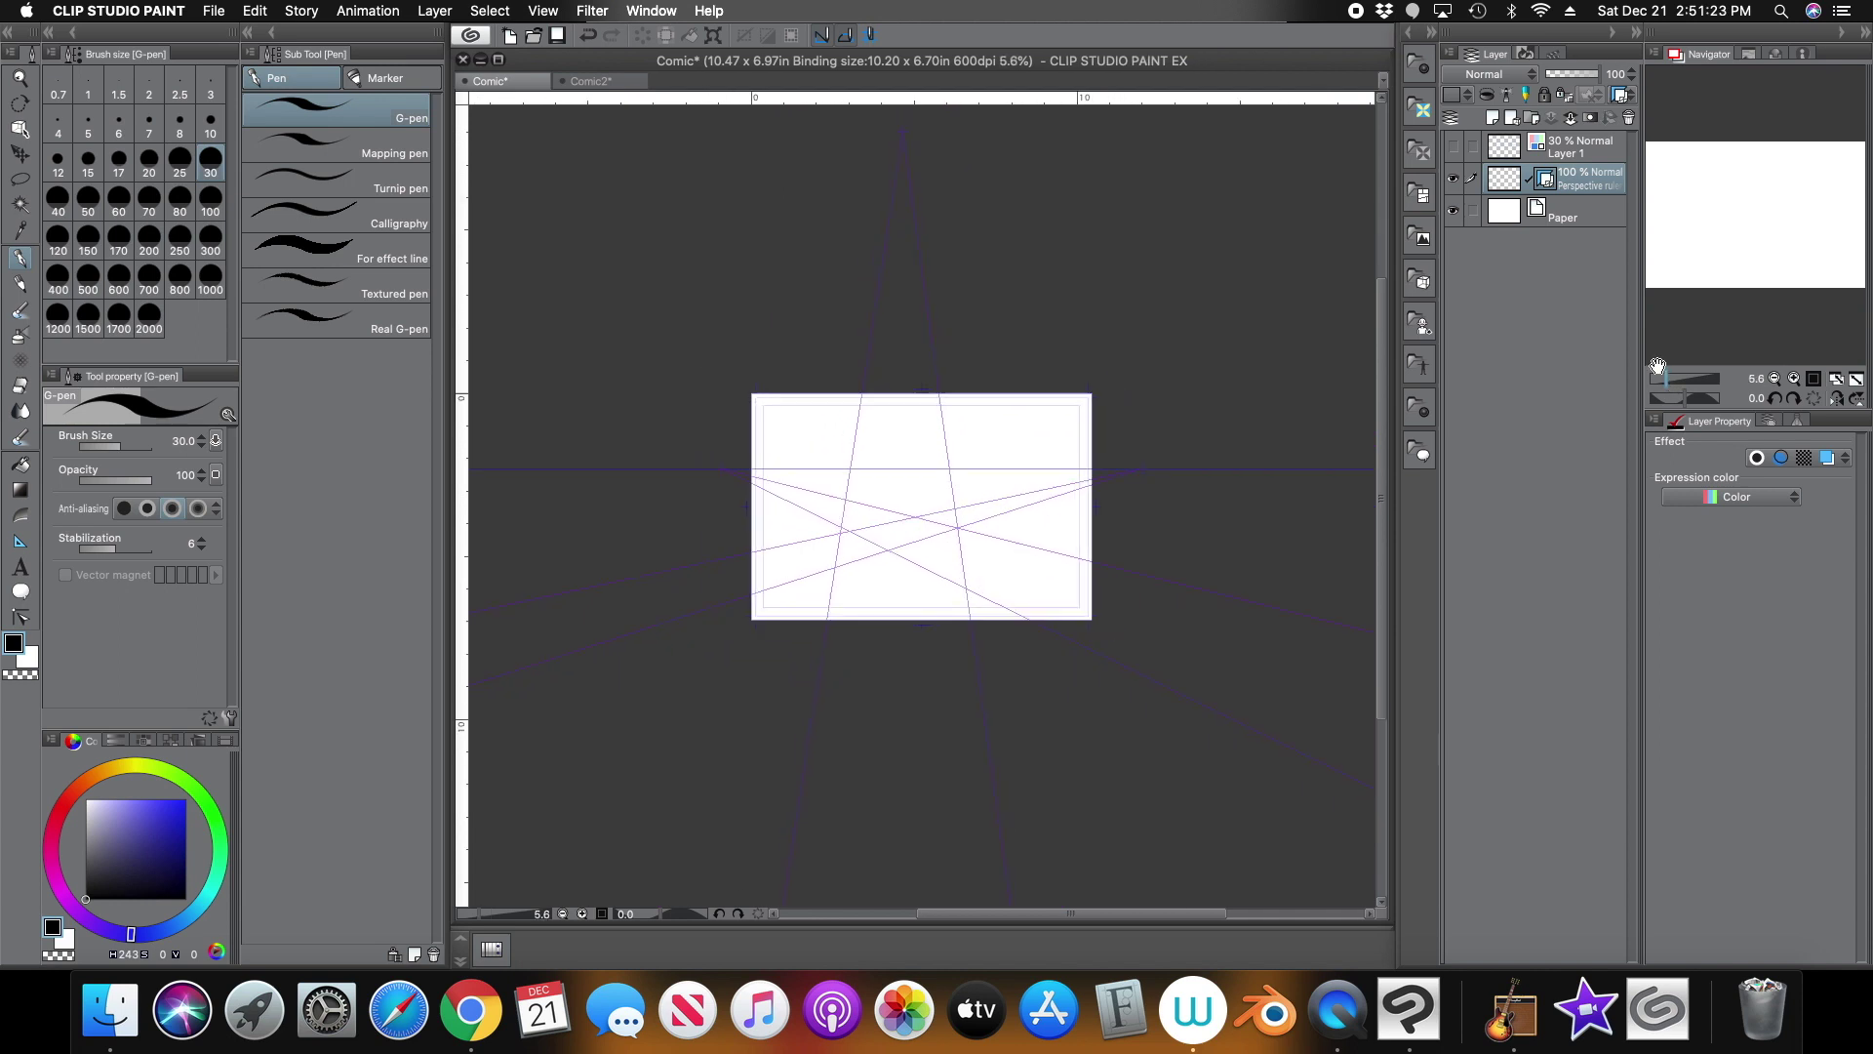
{"action": "left_click", "coordinate": [20, 128]}
{"action": "left_click", "coordinate": [942, 471]}
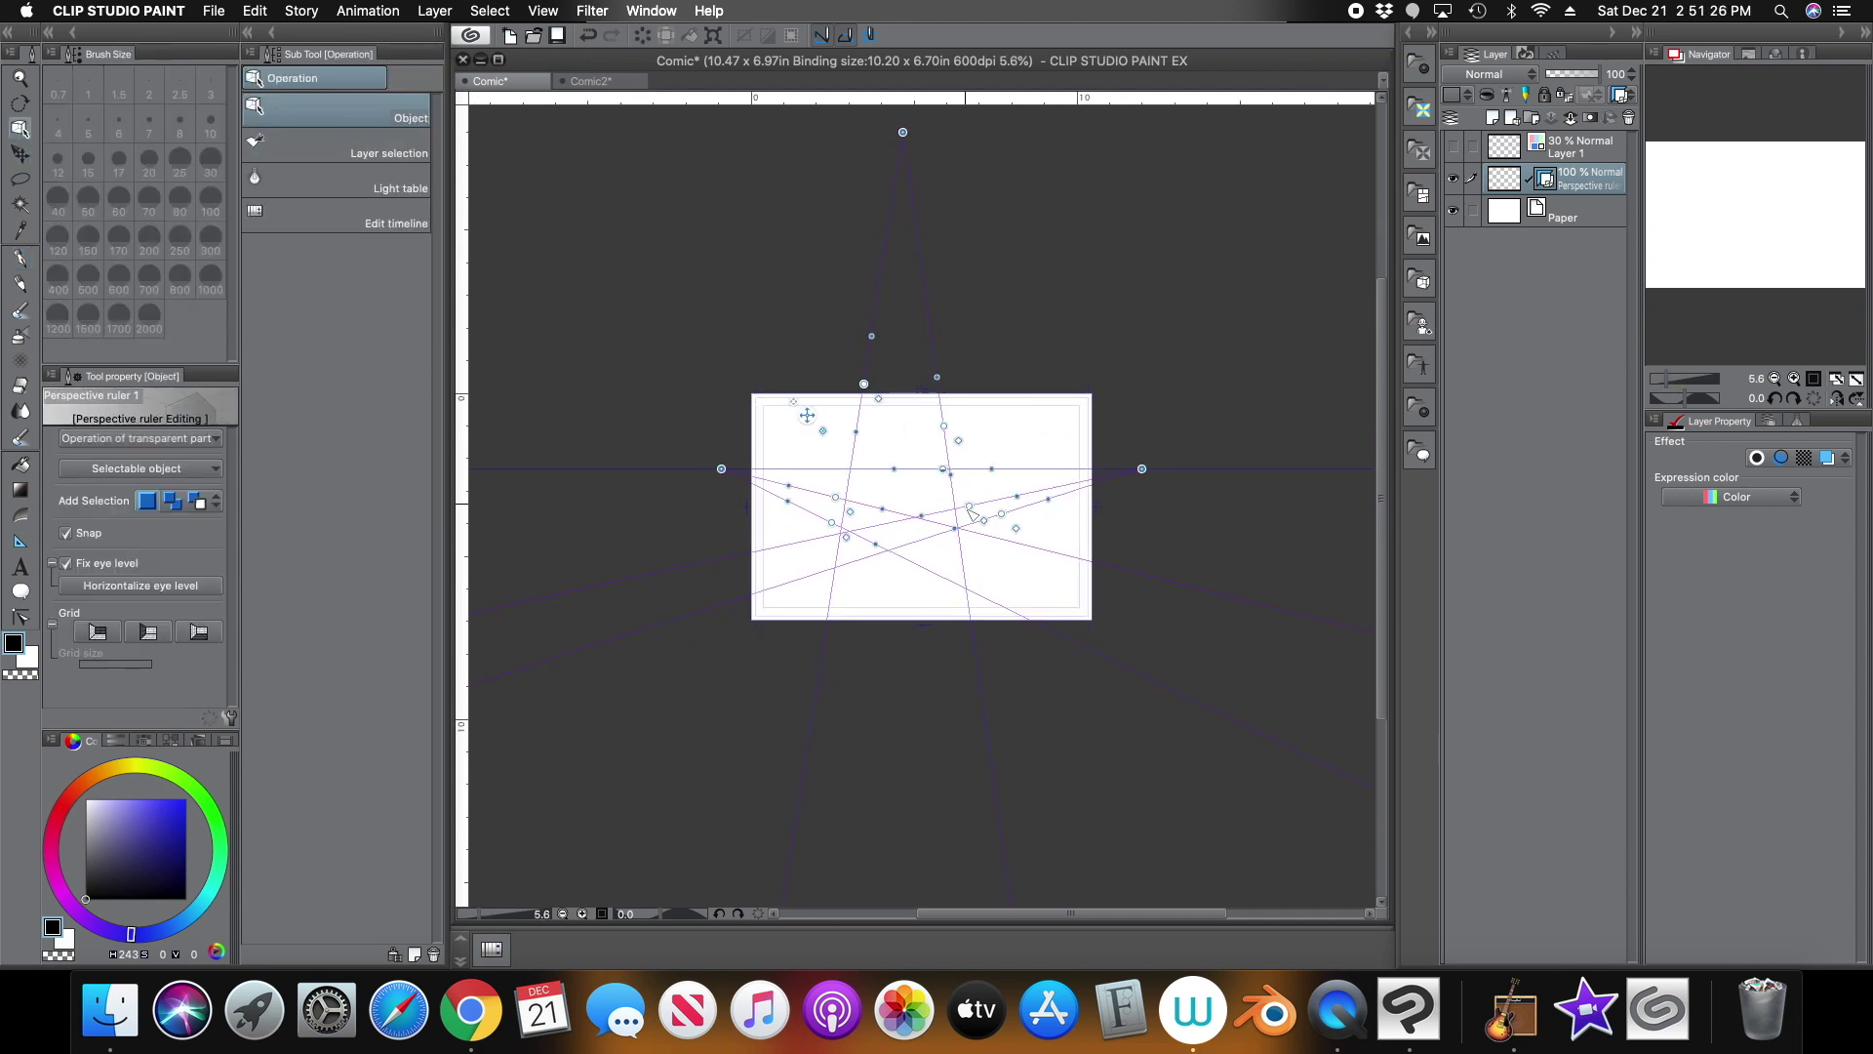
{"action": "mouse_move", "coordinate": [1145, 471]}
{"action": "left_mouse_down"}
{"action": "mouse_move", "coordinate": [1080, 485]}
{"action": "mouse_move", "coordinate": [1154, 481]}
{"action": "mouse_move", "coordinate": [1108, 488]}
{"action": "mouse_move", "coordinate": [1114, 470]}
{"action": "left_mouse_up"}
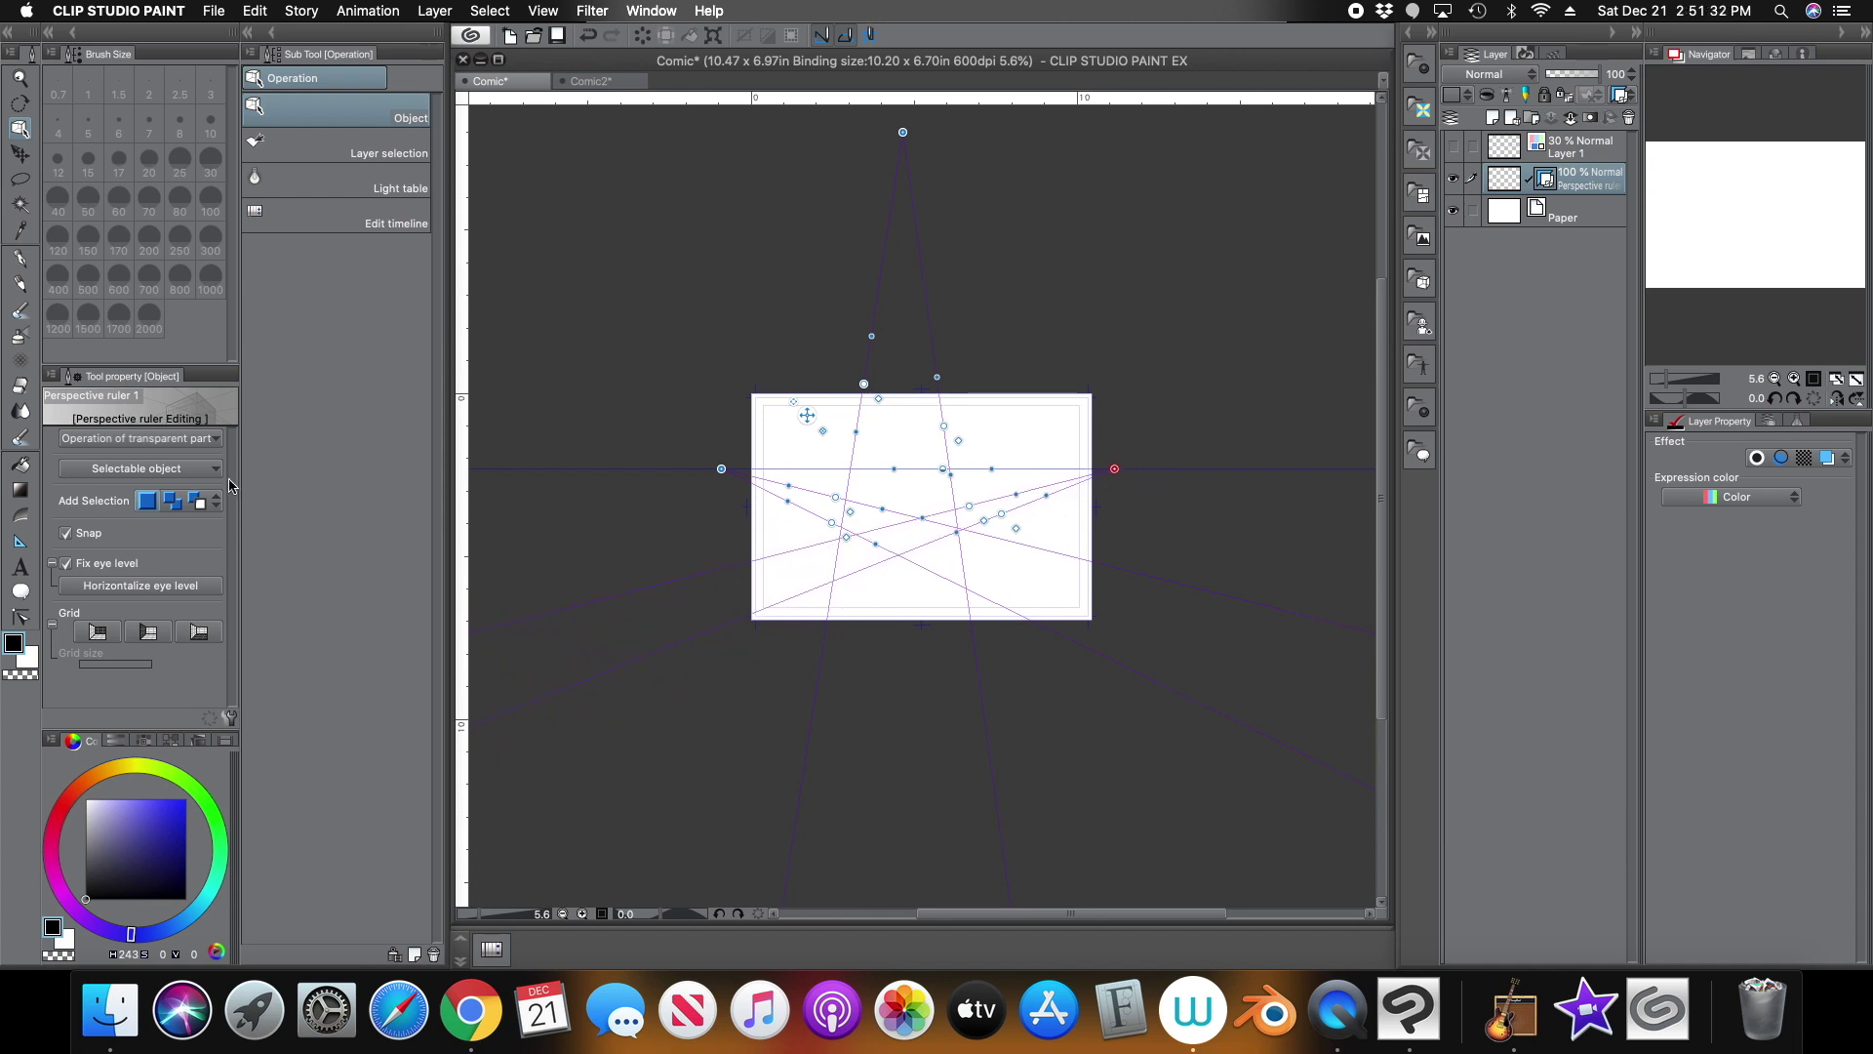
Fix the right vanishing point in place using the Perspective ruler's Fix vanishing point process
{"action": "left_click", "coordinate": [20, 543]}
{"action": "left_click", "coordinate": [166, 438]}
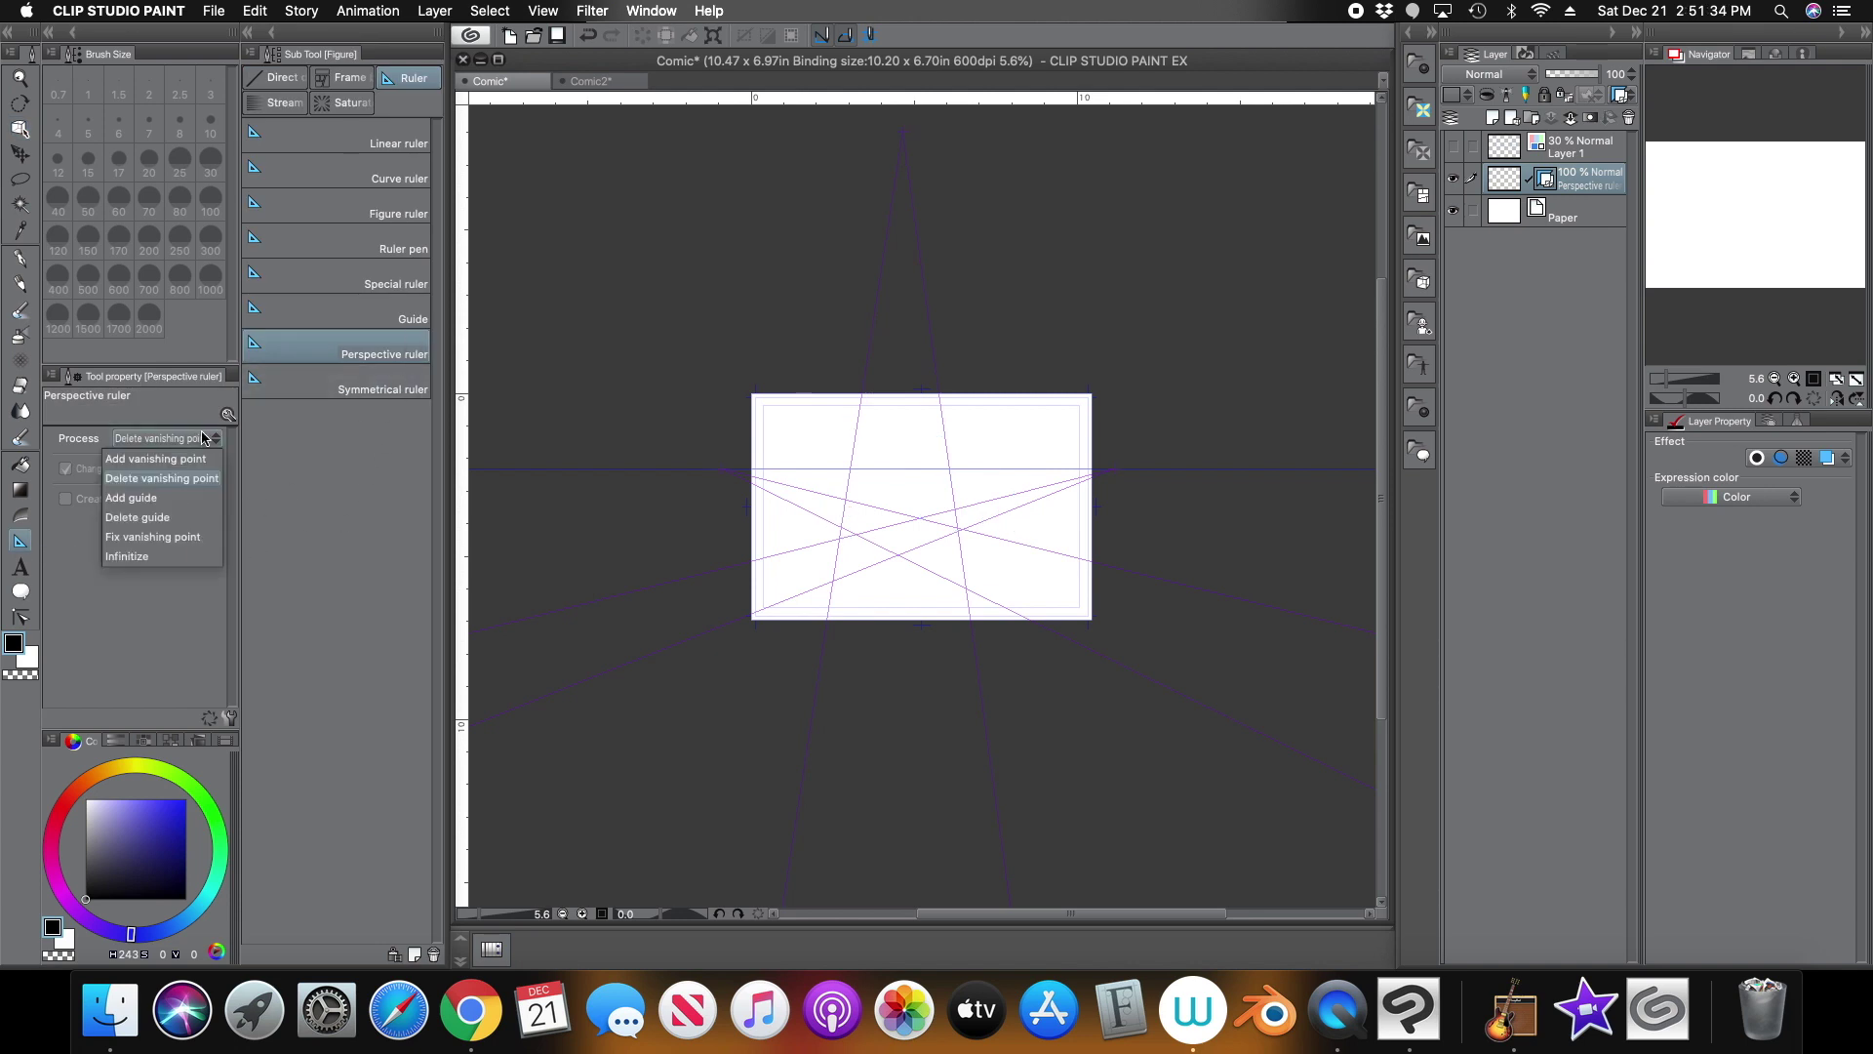
{"action": "left_click", "coordinate": [204, 543]}
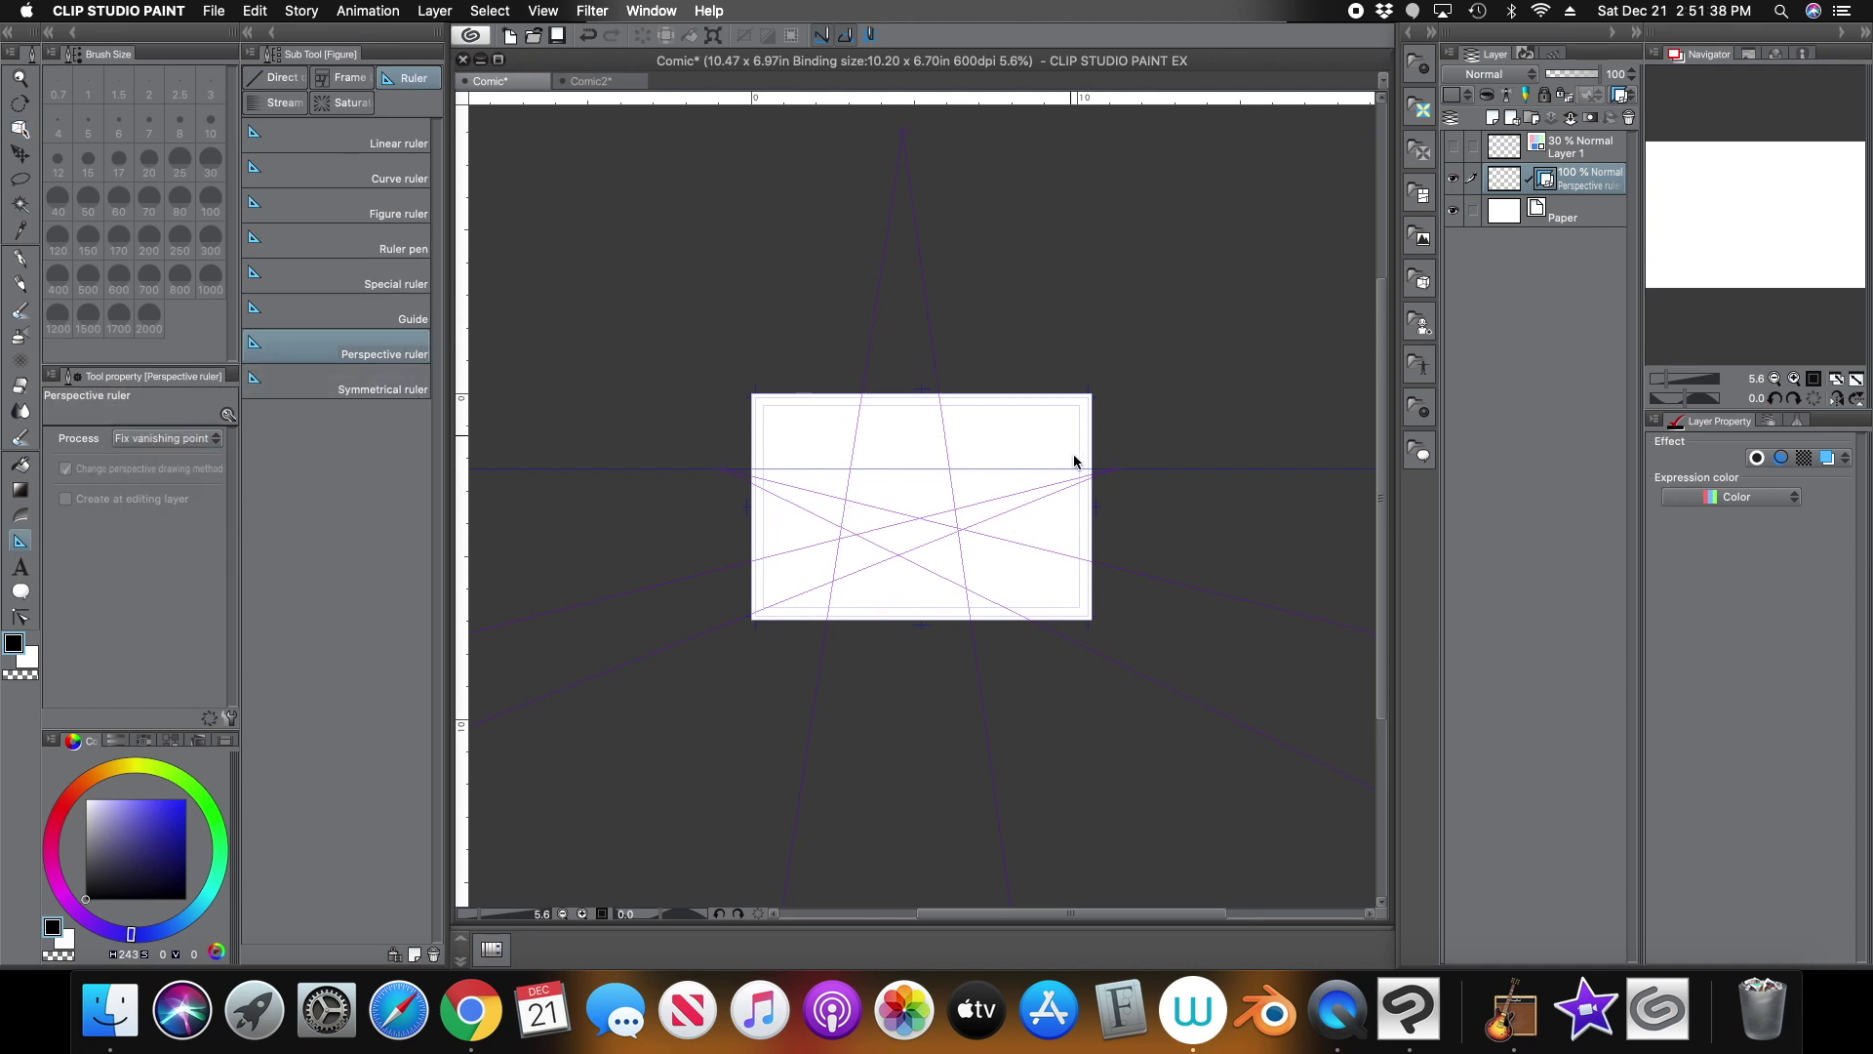
{"action": "left_click", "coordinate": [1116, 470]}
Move the left vanishing point just inside the page's left edge and bring the upper vanishing point slightly down and to the right
{"action": "left_click", "coordinate": [20, 128]}
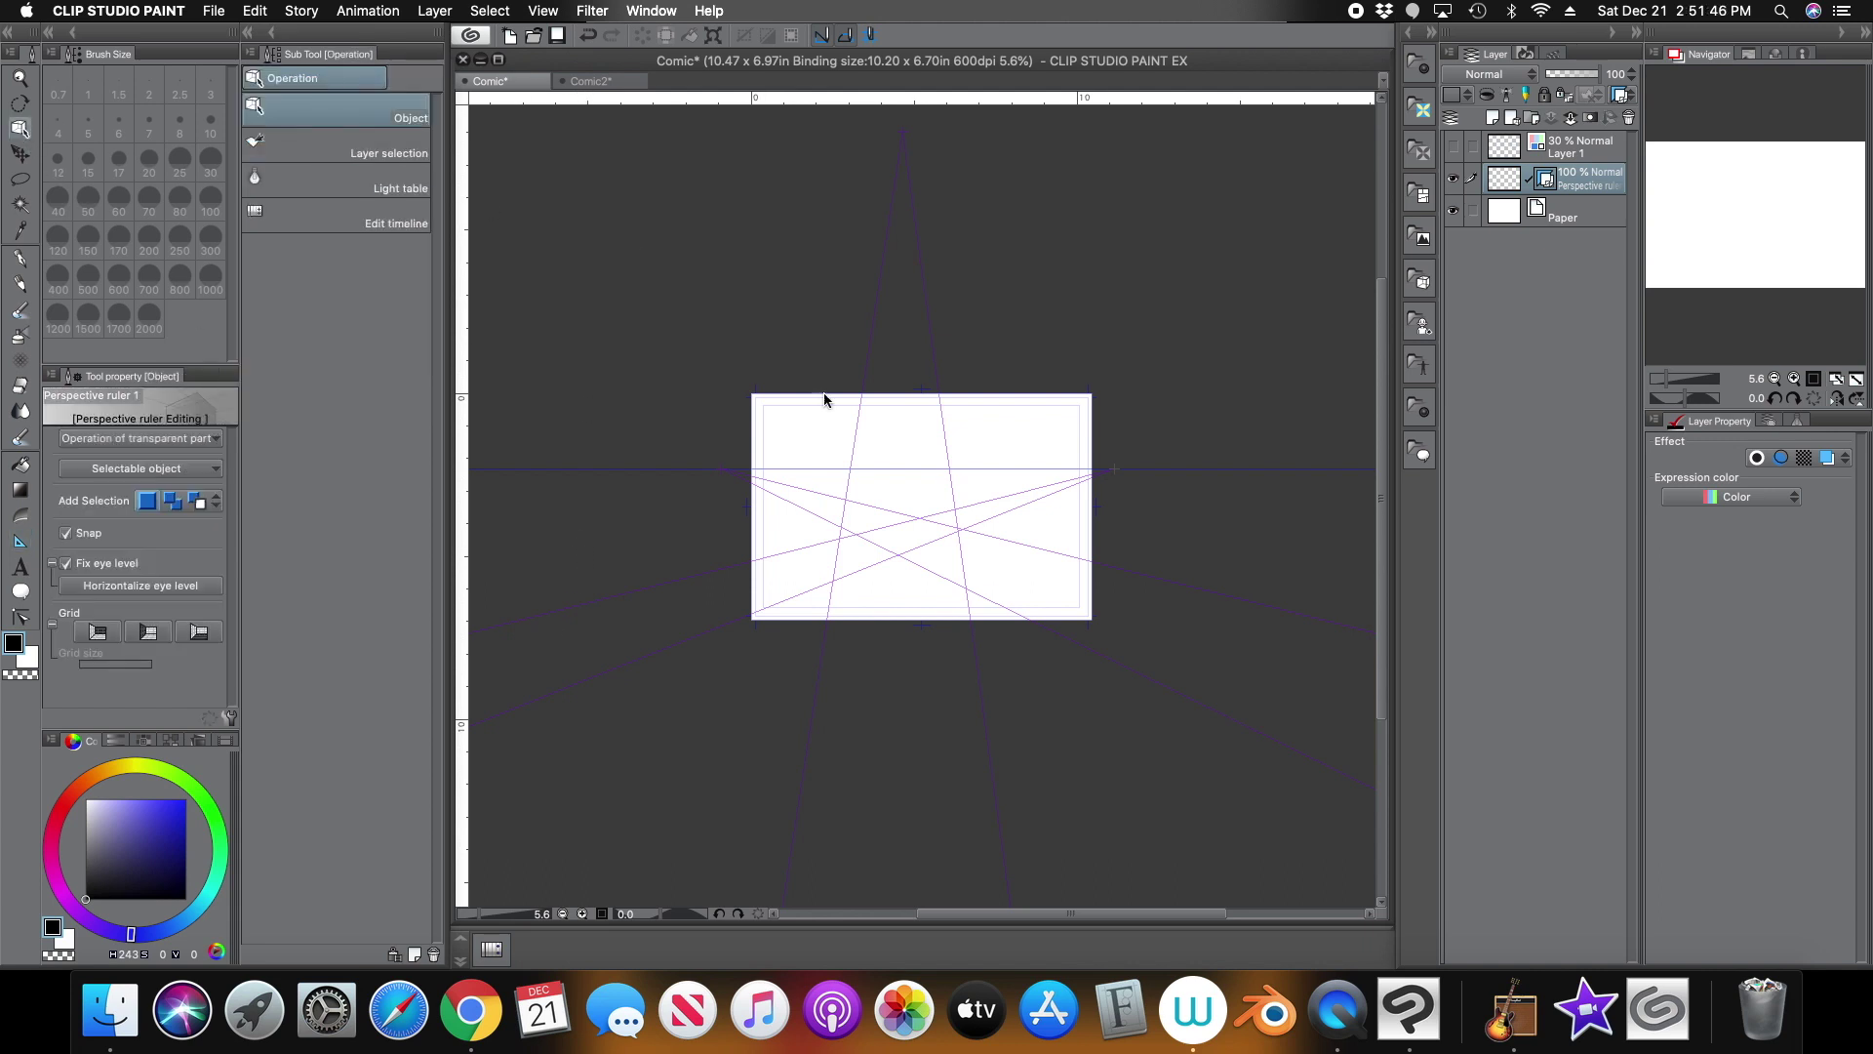
{"action": "left_click", "coordinate": [948, 532]}
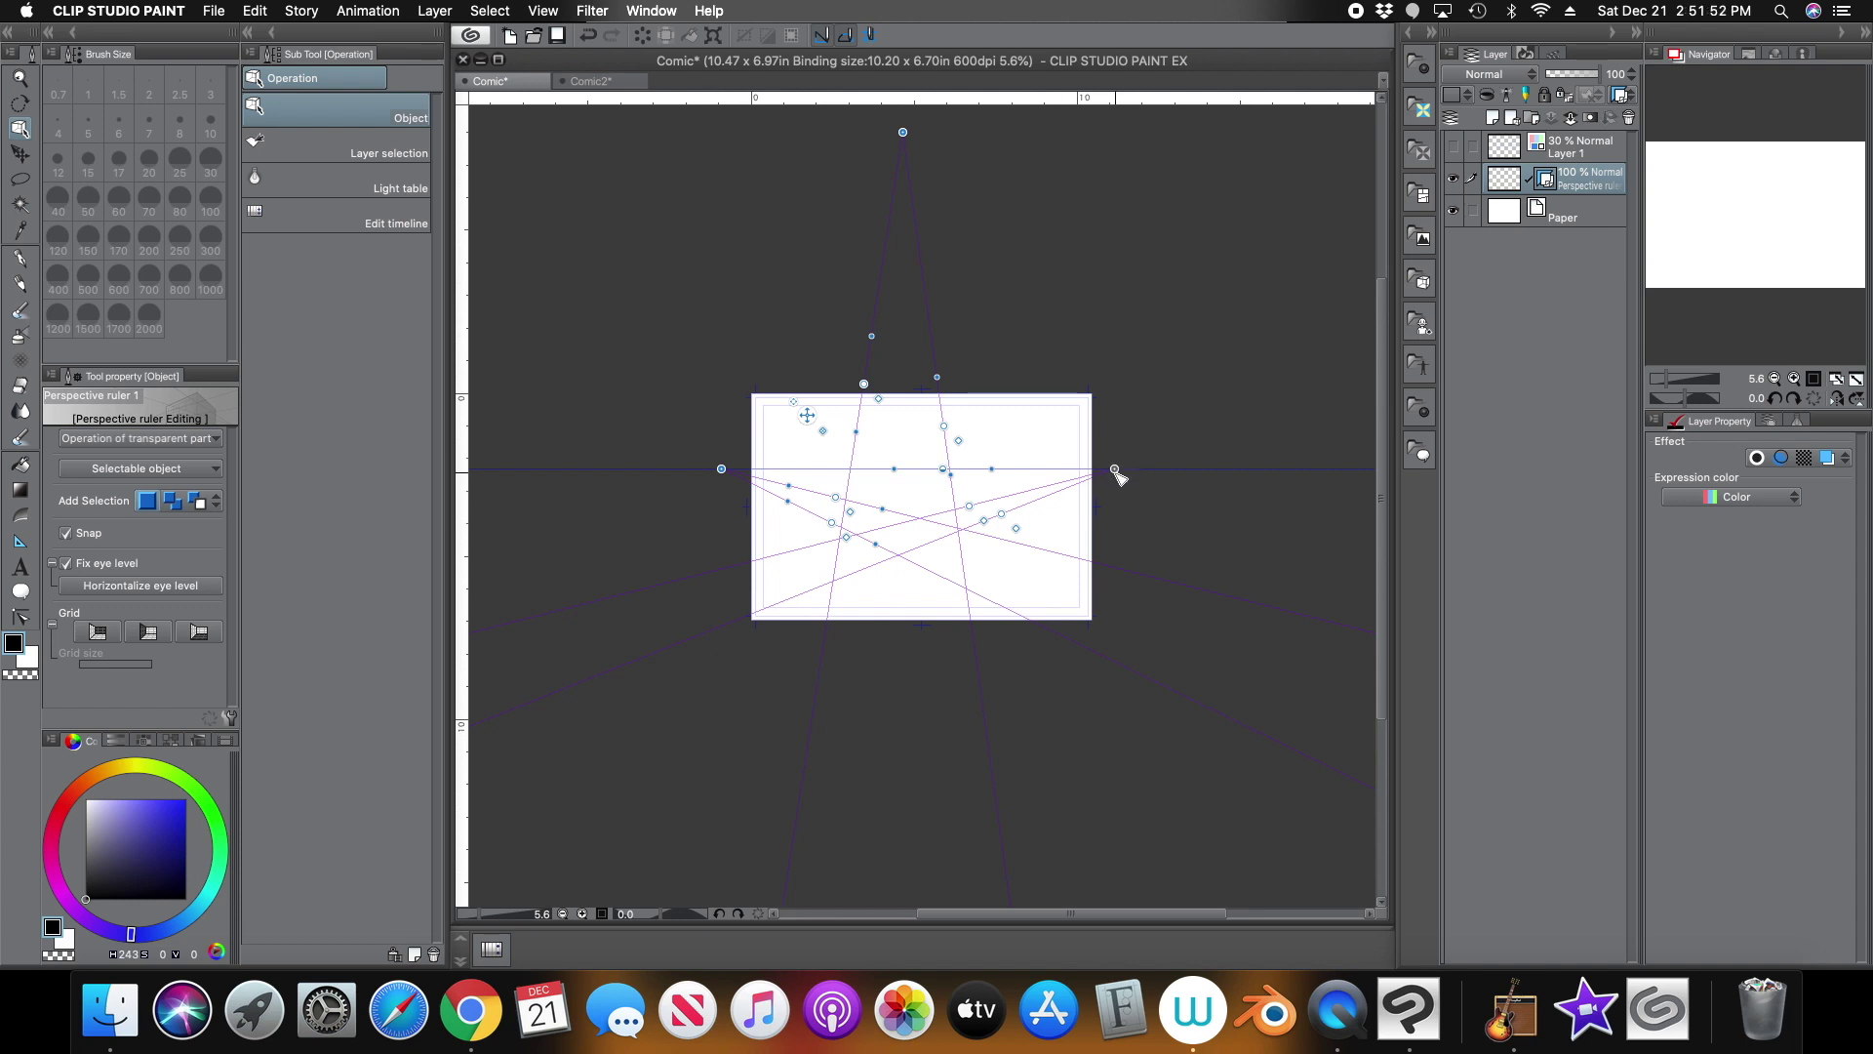
{"action": "left_click_drag", "start_coordinate": [722, 470], "coordinate": [777, 470]}
{"action": "mouse_move", "coordinate": [946, 473]}
{"action": "left_mouse_down"}
{"action": "mouse_move", "coordinate": [932, 535]}
{"action": "mouse_move", "coordinate": [939, 457]}
{"action": "mouse_move", "coordinate": [876, 507]}
{"action": "mouse_move", "coordinate": [921, 539]}
{"action": "mouse_move", "coordinate": [936, 470]}
{"action": "left_mouse_up"}
{"action": "left_click_drag", "start_coordinate": [903, 133], "coordinate": [934, 182]}
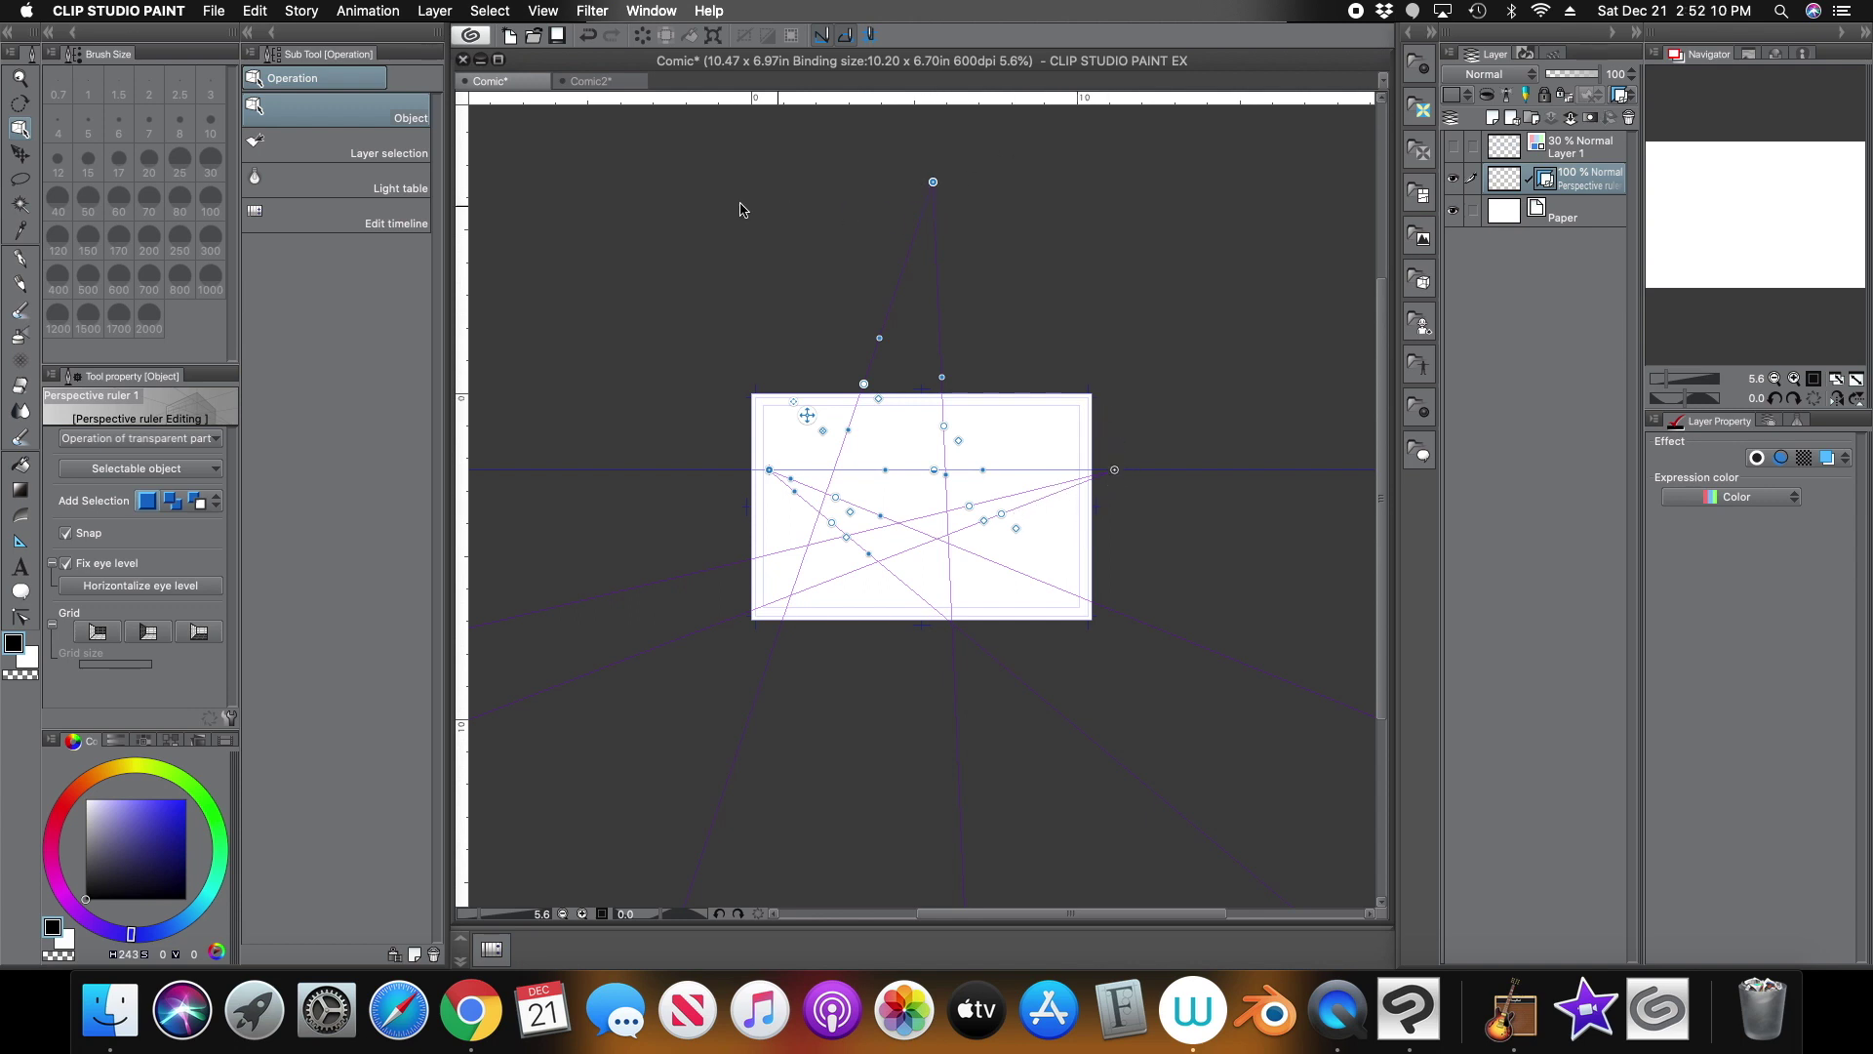
Release the right vanishing point with the Fix vanishing point process, and set the ruler's process to Add vanishing point
{"action": "left_click", "coordinate": [19, 542]}
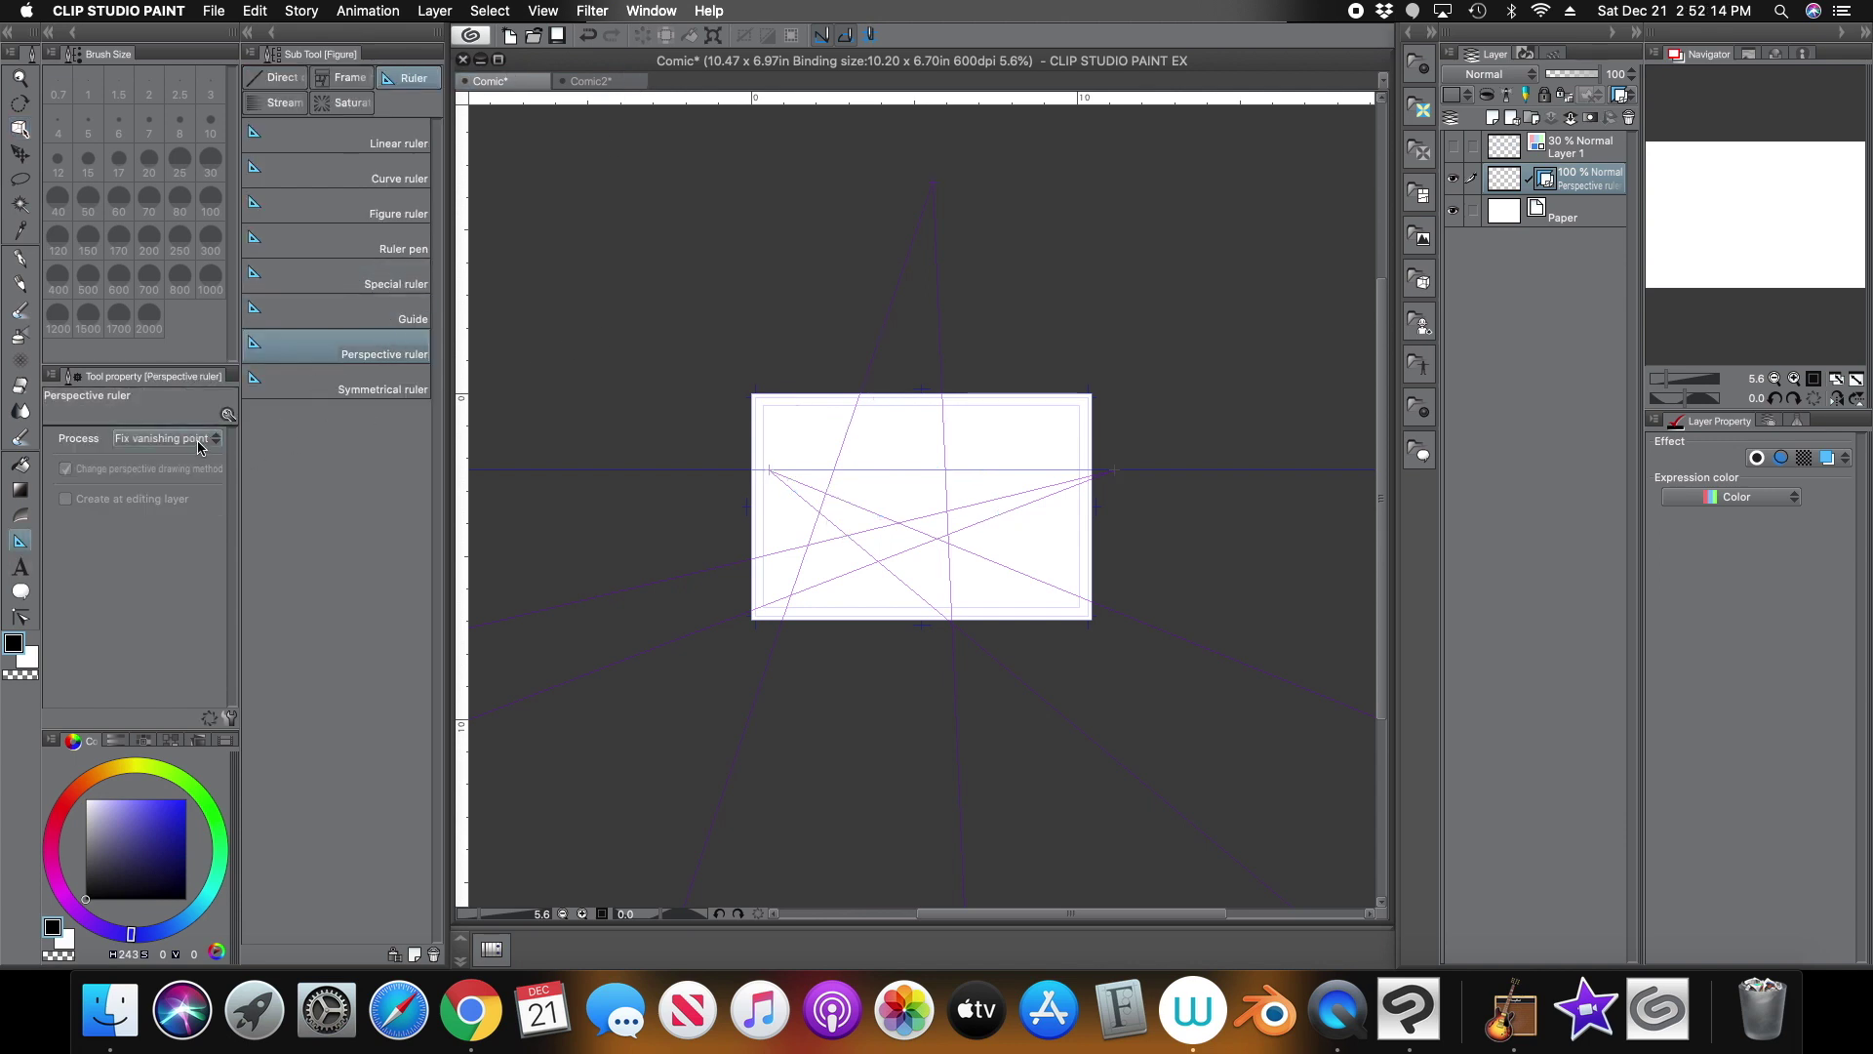
{"action": "left_click", "coordinate": [200, 447]}
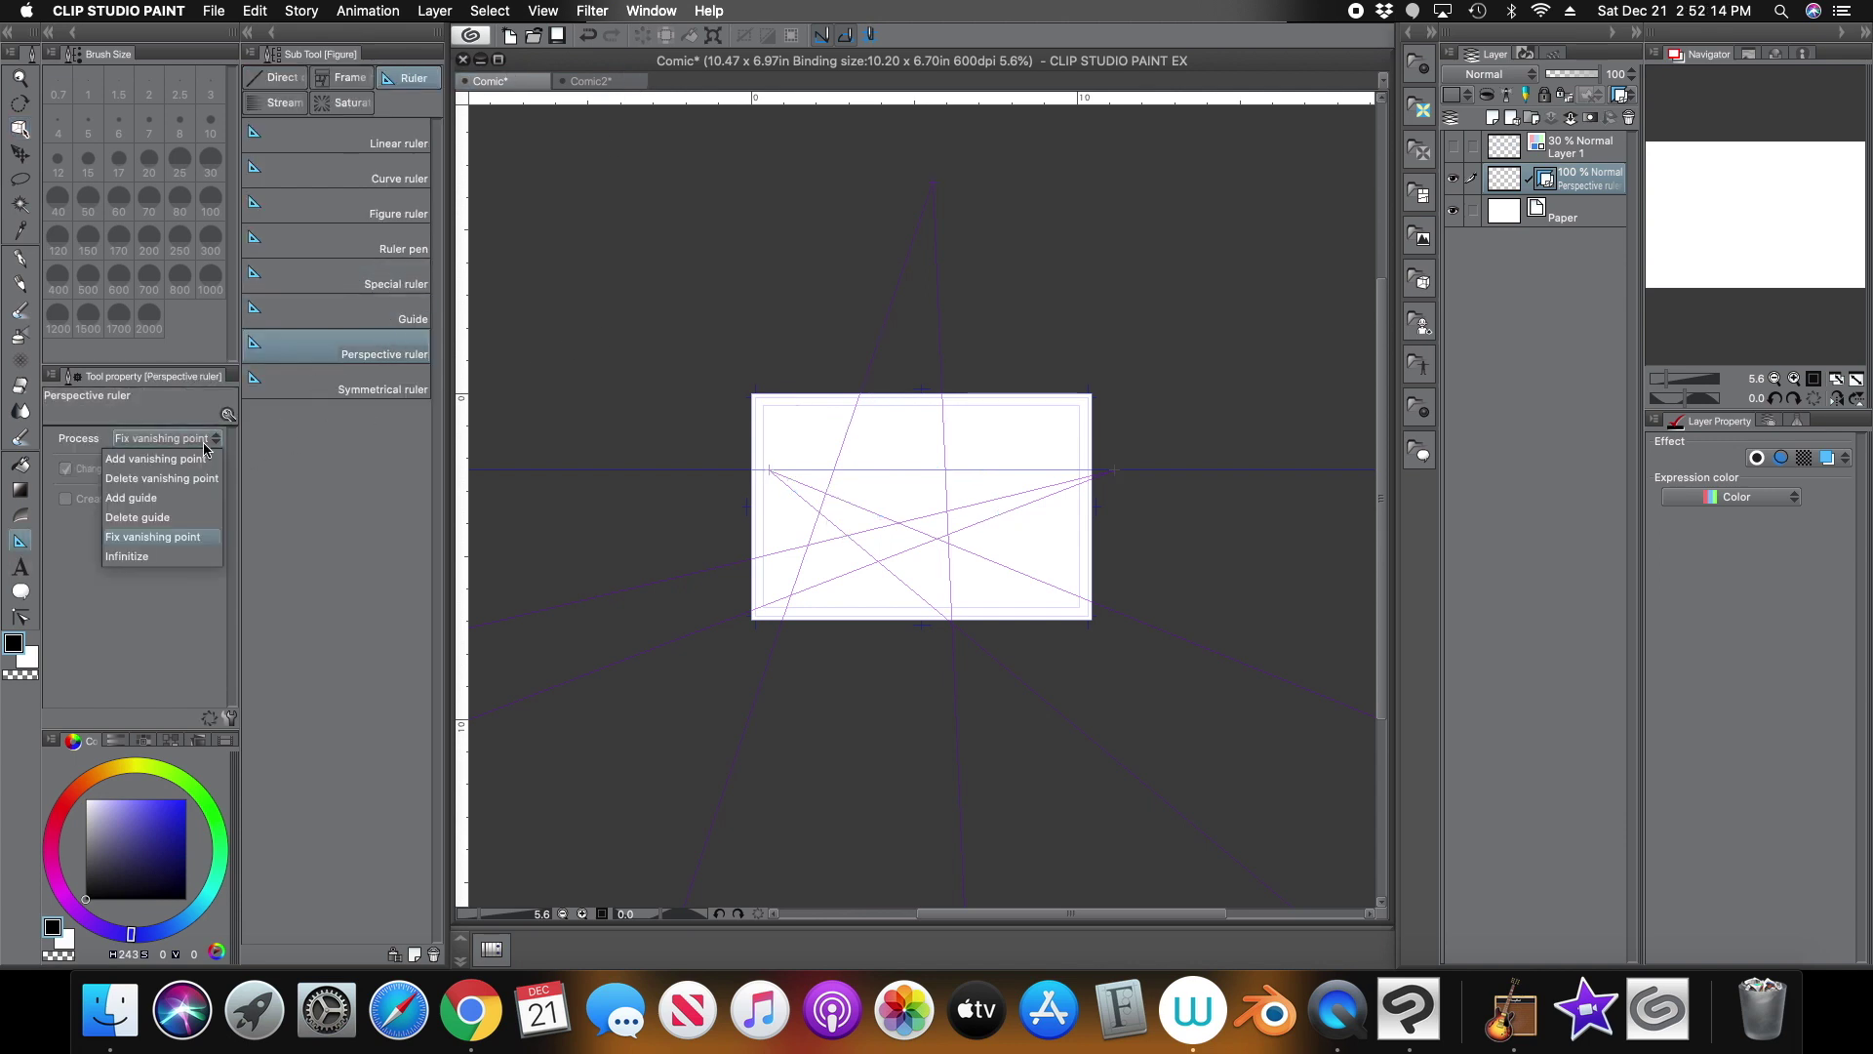
{"action": "left_click", "coordinate": [207, 538]}
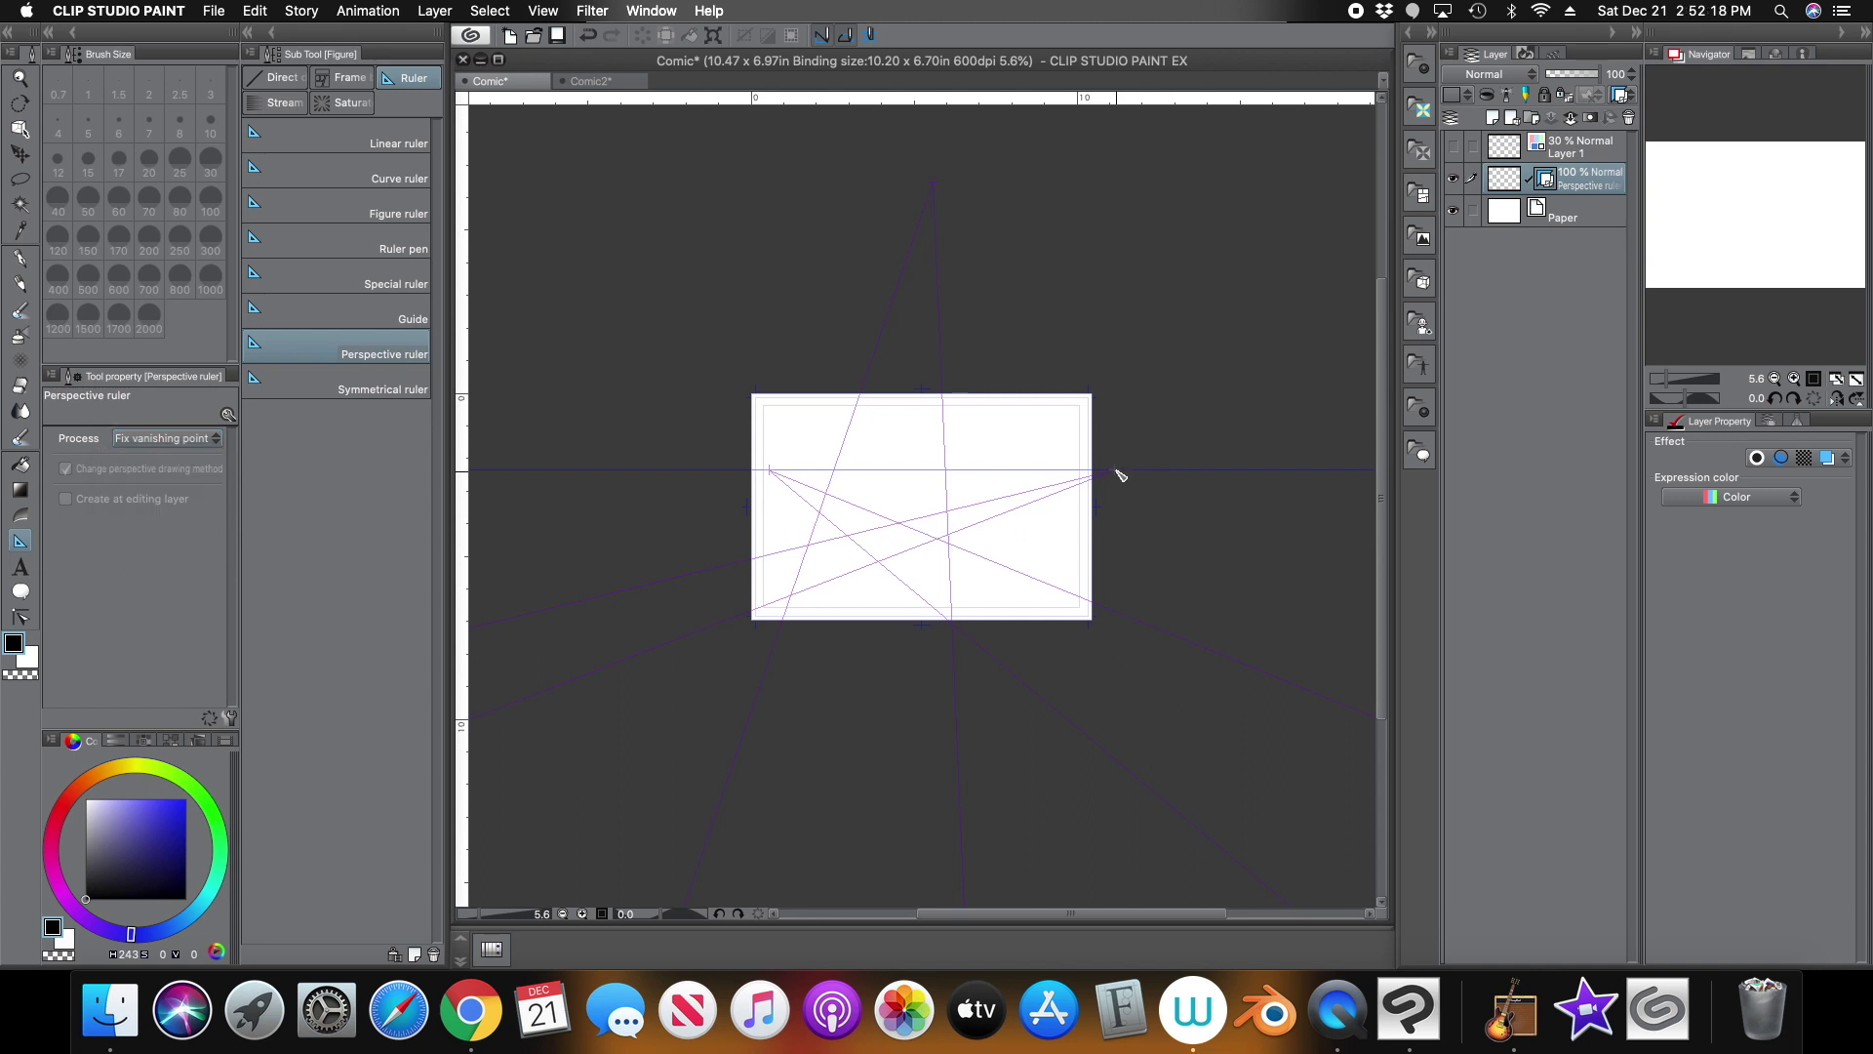
{"action": "left_click", "coordinate": [211, 447]}
{"action": "left_click", "coordinate": [206, 472]}
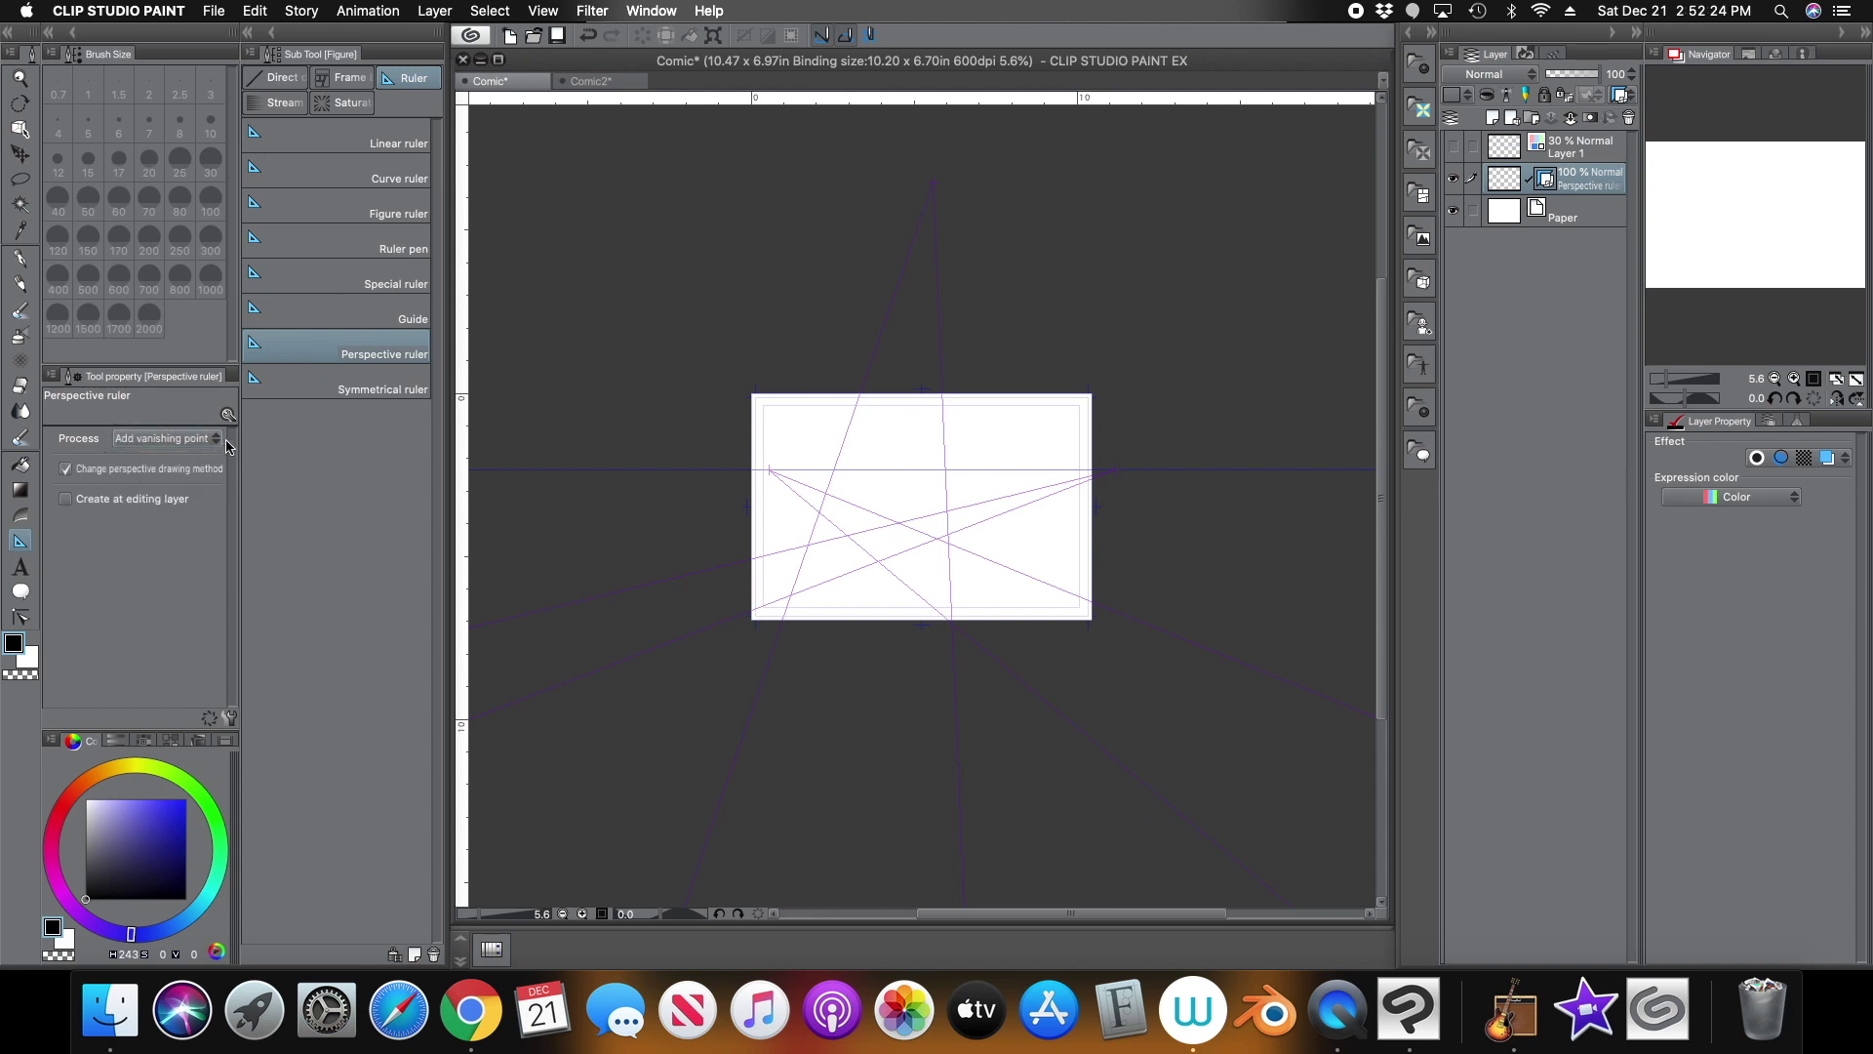
Move the right vanishing point just inside the page's right edge along the eye level
{"action": "left_click", "coordinate": [21, 130]}
{"action": "left_click", "coordinate": [1068, 476]}
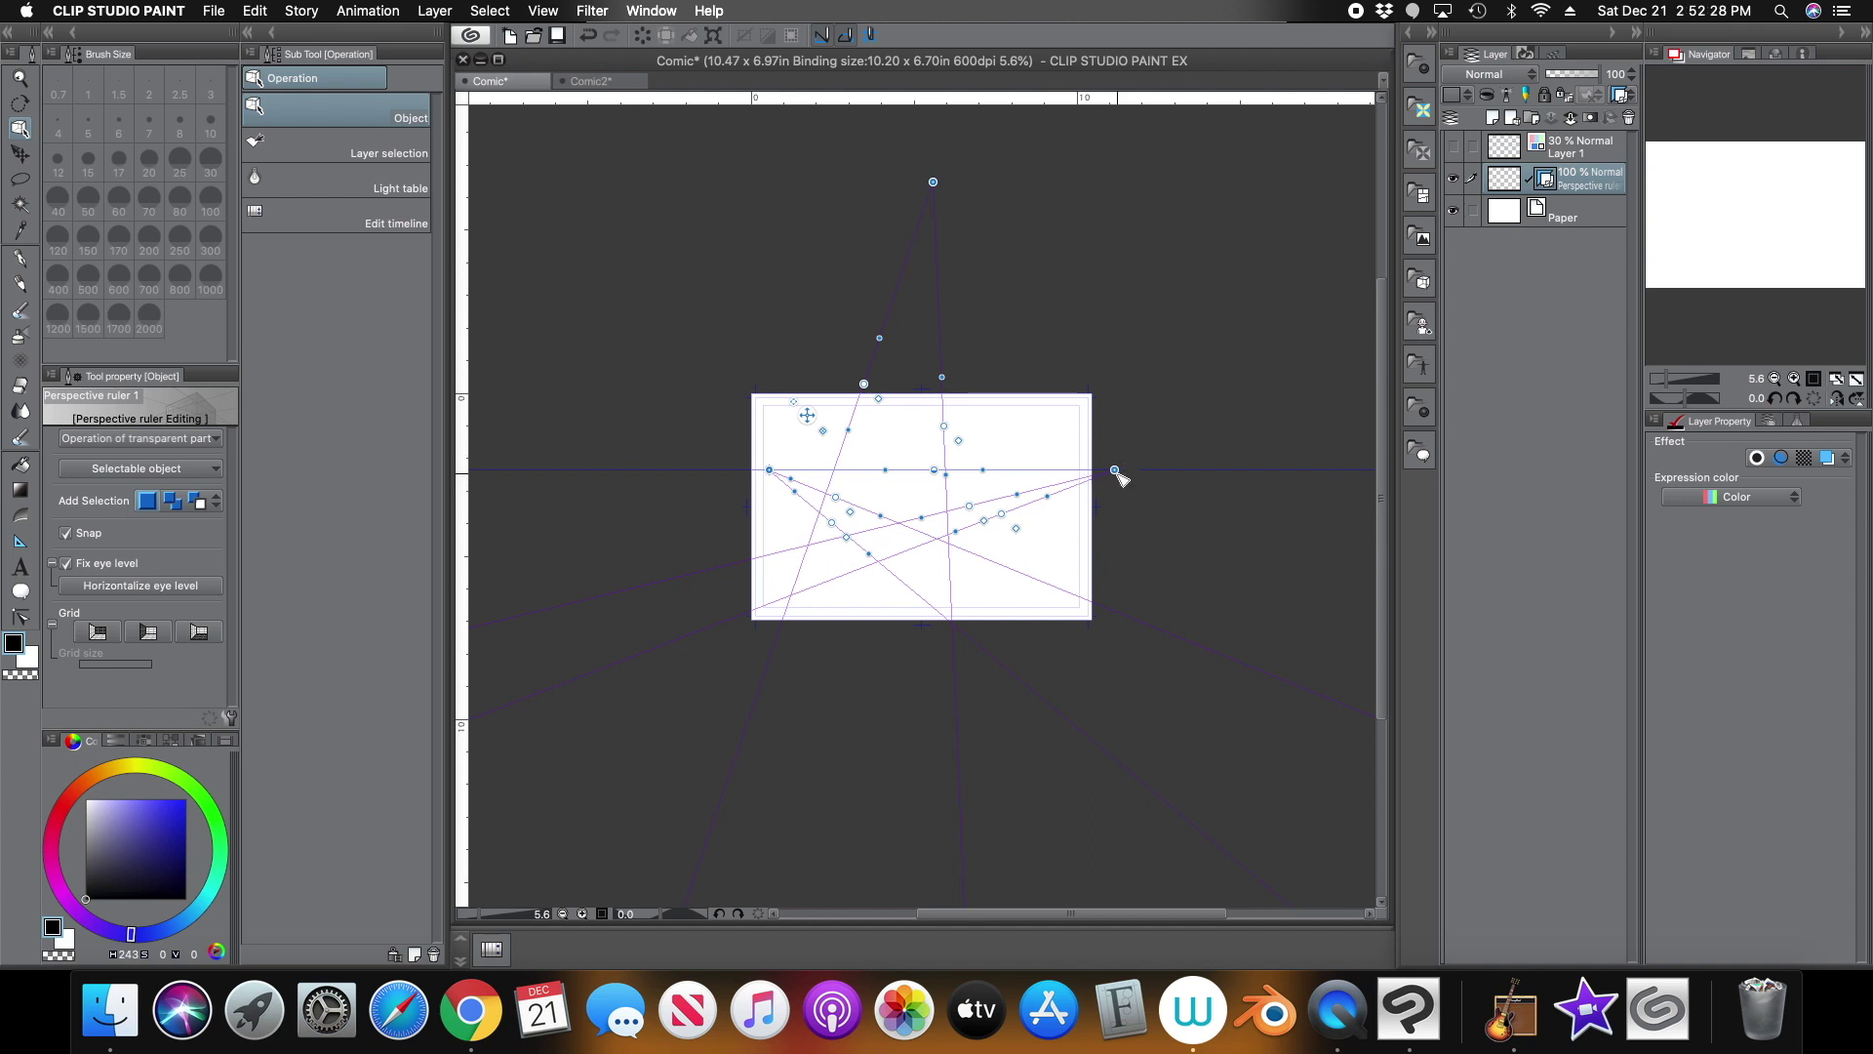
{"action": "left_click_drag", "start_coordinate": [1115, 470], "coordinate": [1072, 483]}
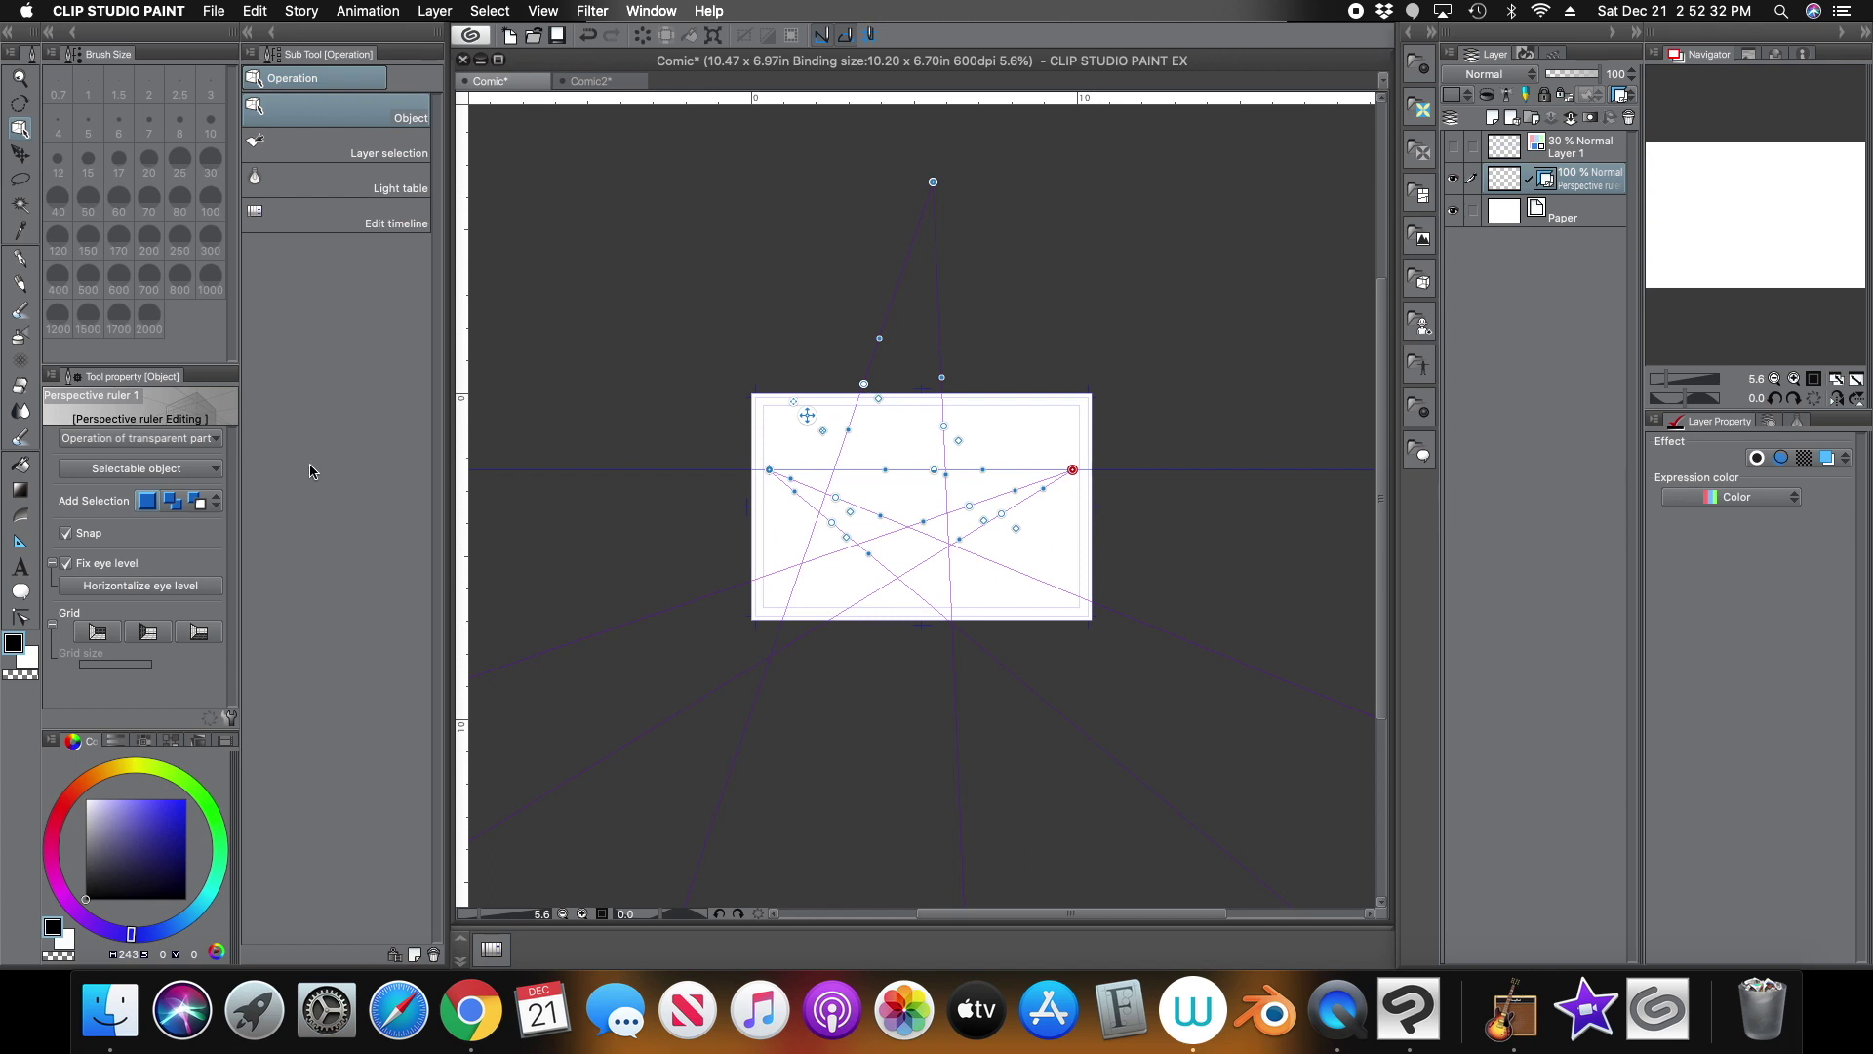
Add several guides to the right vanishing point and one to the left using the Perspective ruler's Add guide process
{"action": "left_click", "coordinate": [19, 540]}
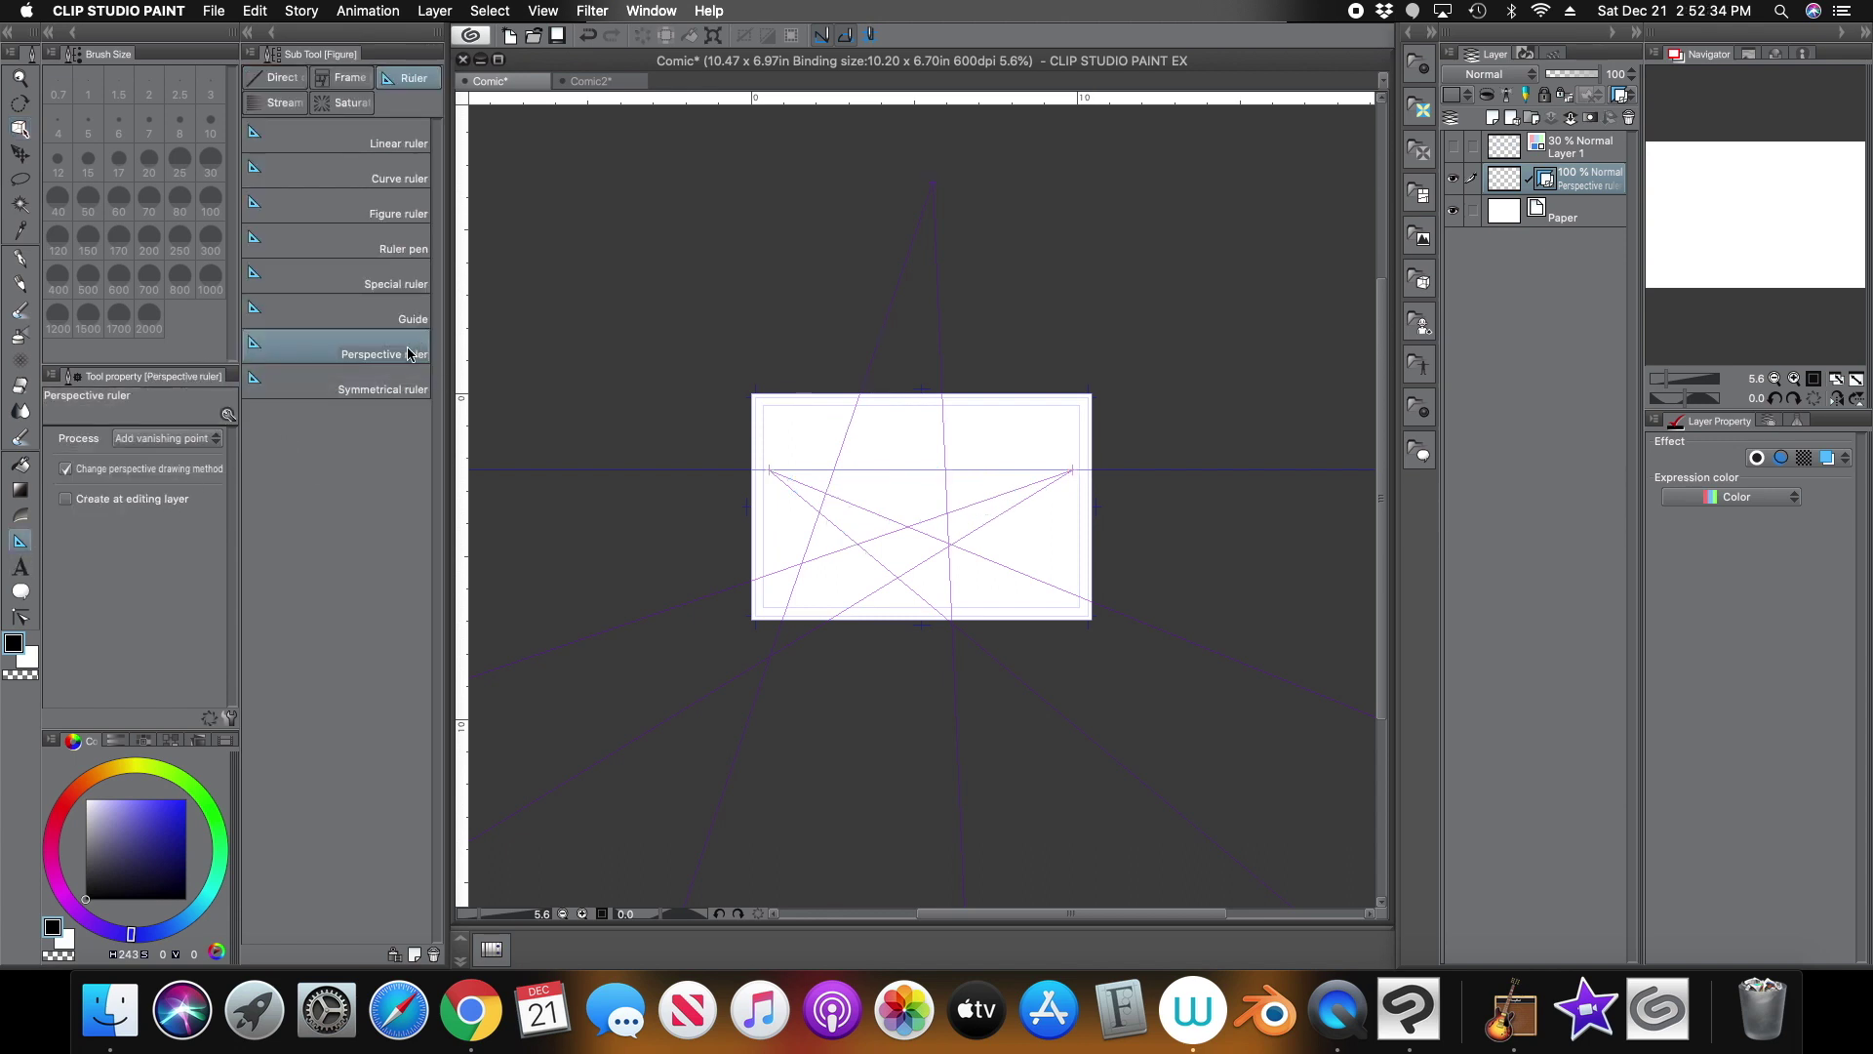
{"action": "left_click", "coordinate": [181, 441]}
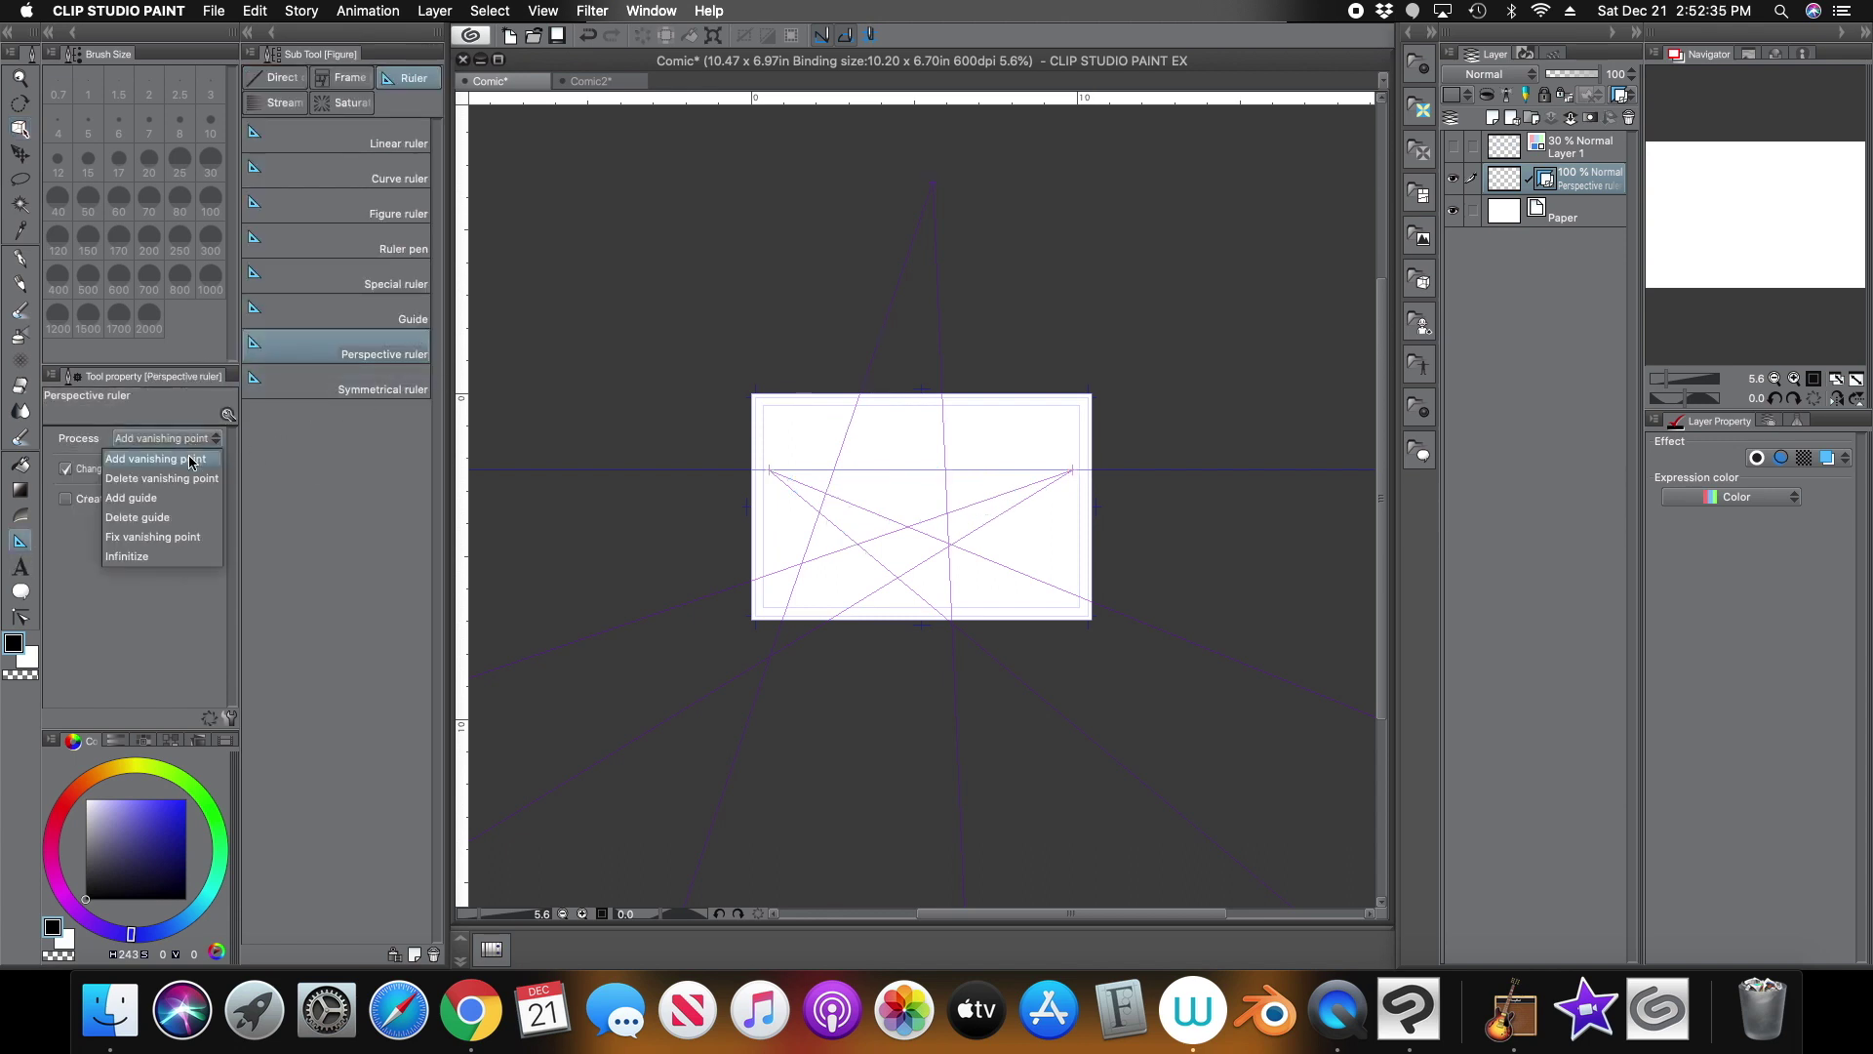
{"action": "left_click", "coordinate": [167, 501]}
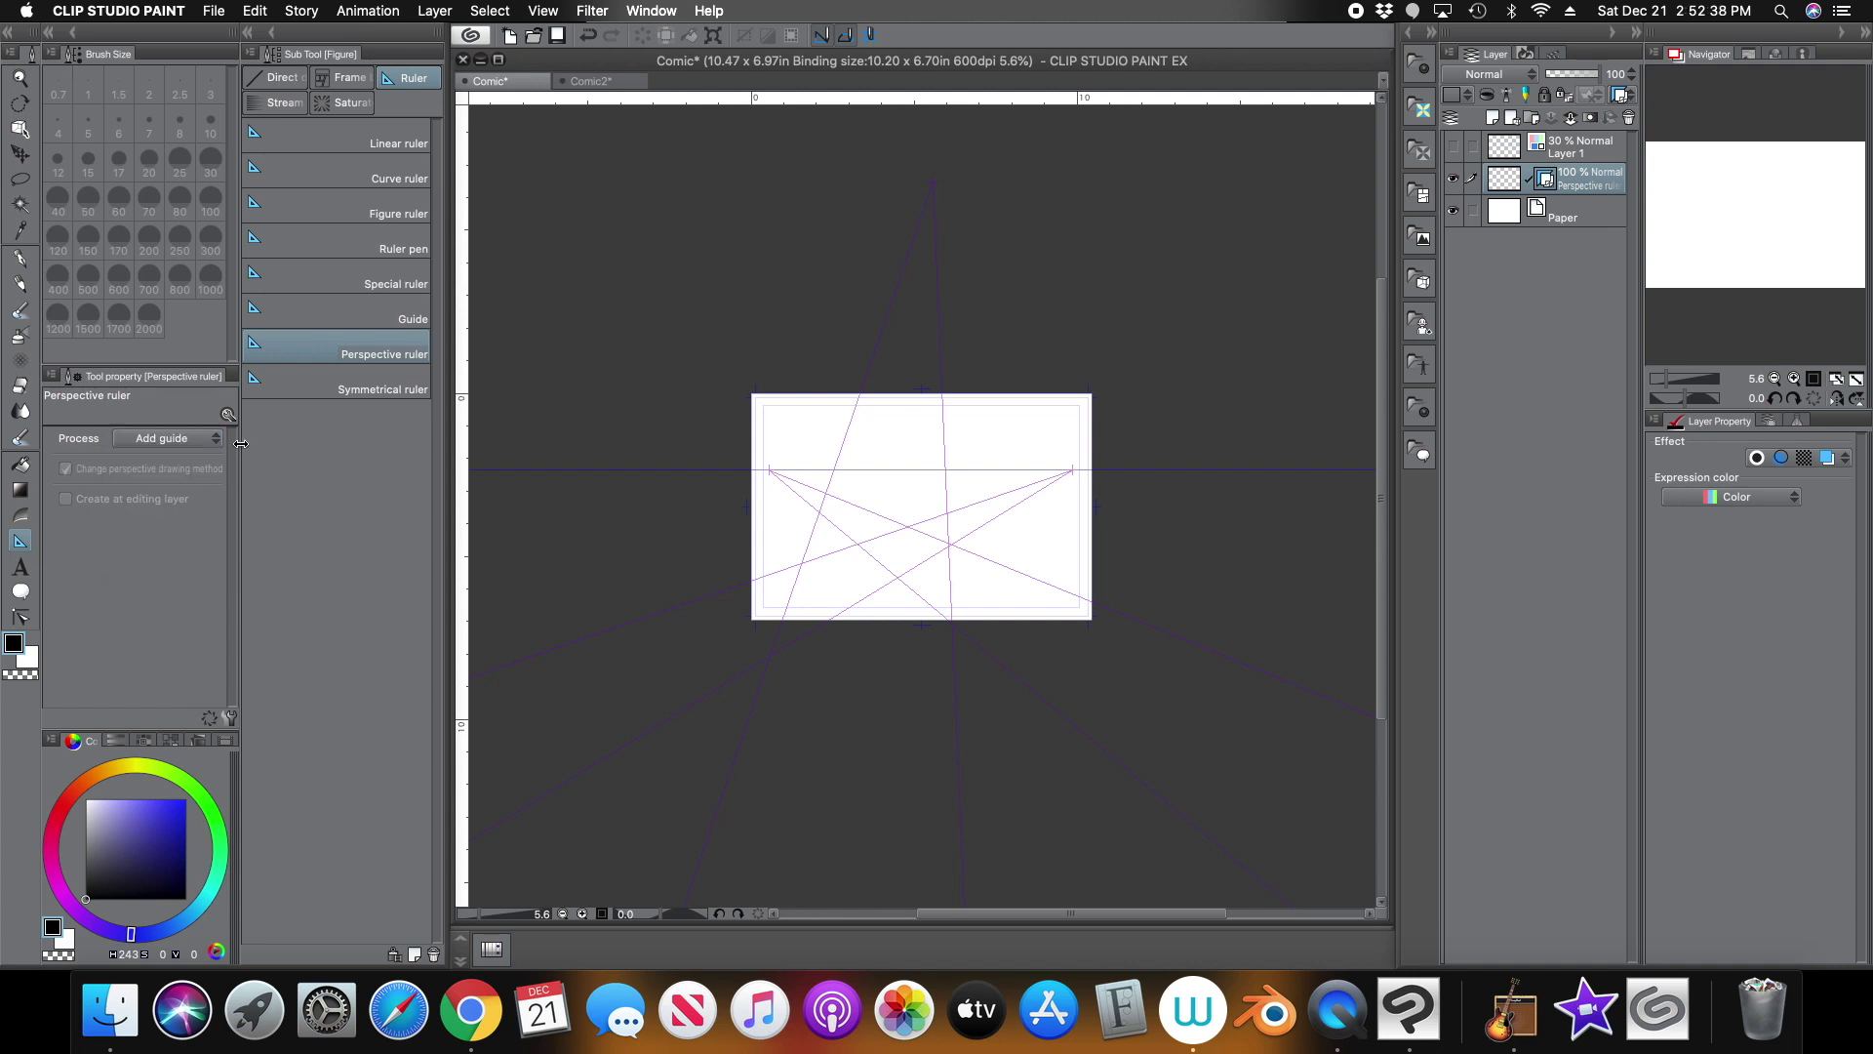
{"action": "left_click_drag", "start_coordinate": [843, 487], "coordinate": [947, 447]}
{"action": "left_click_drag", "start_coordinate": [1056, 518], "coordinate": [1071, 470]}
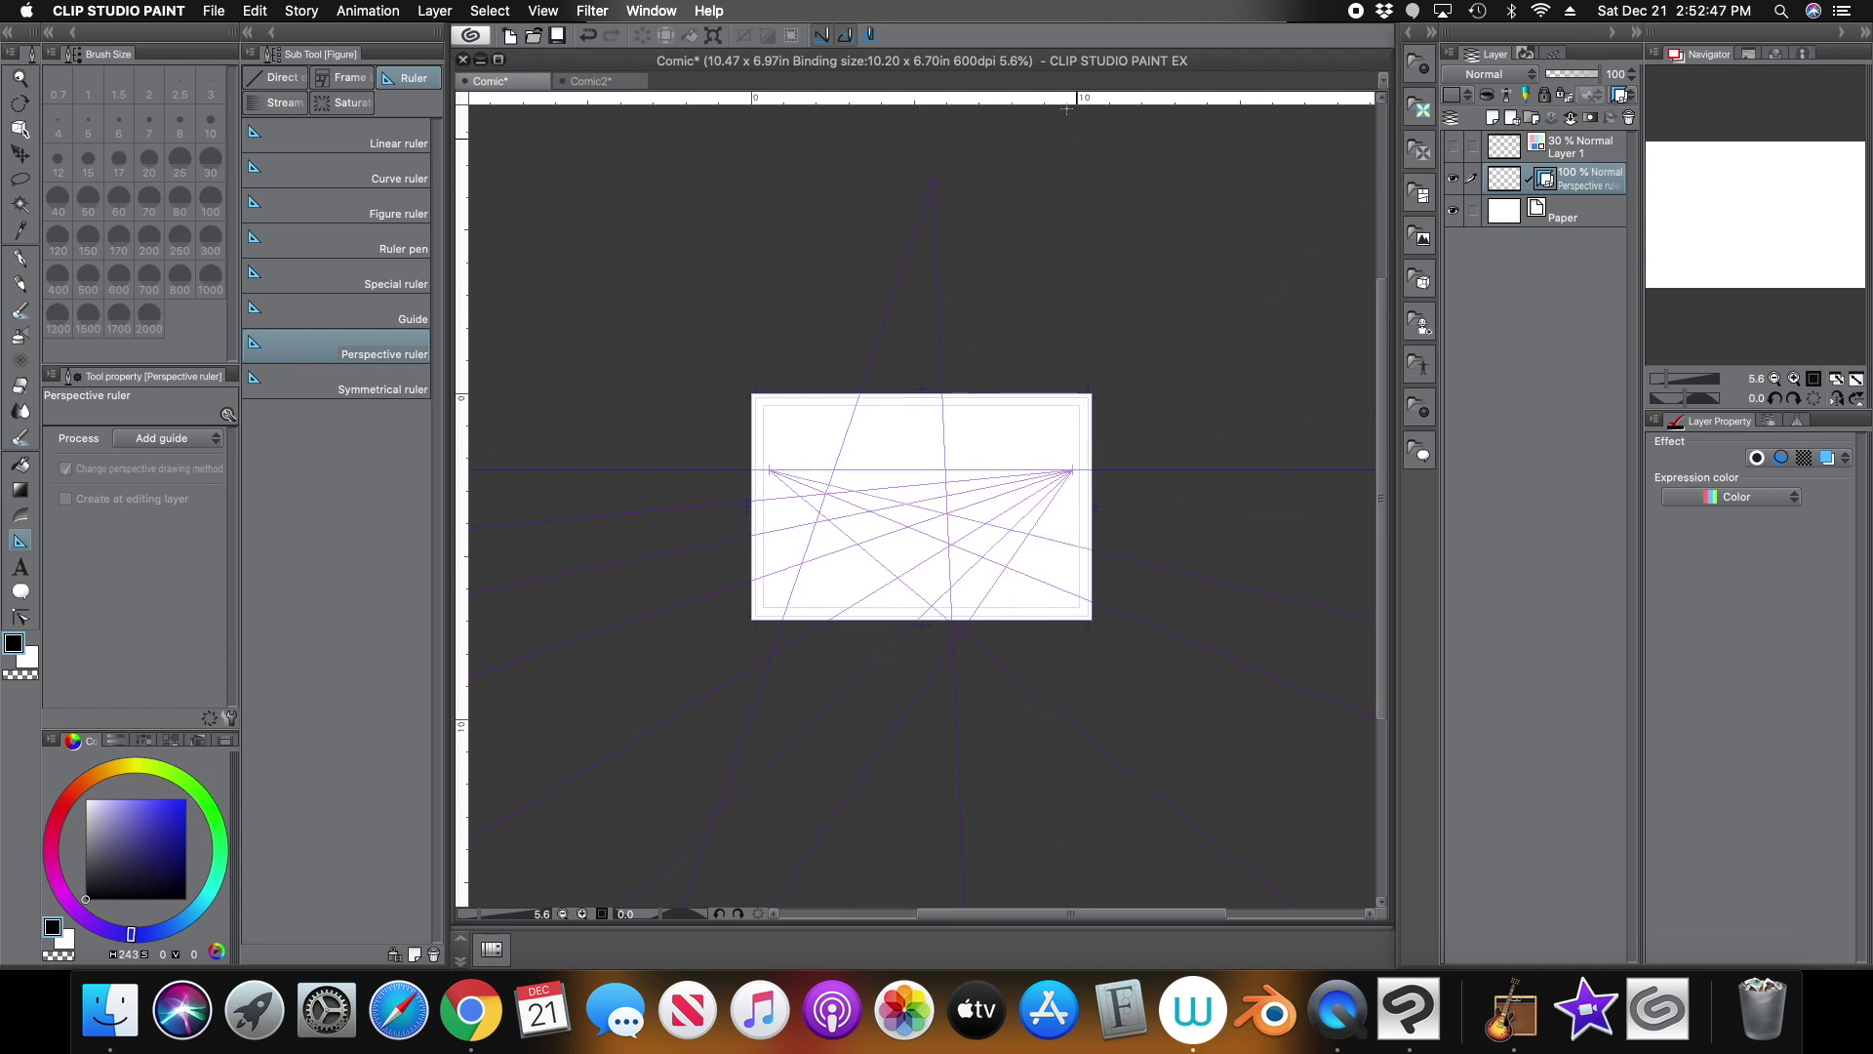
Swing two of the right vanishing point's guides above the eye level
{"action": "left_click", "coordinate": [21, 129]}
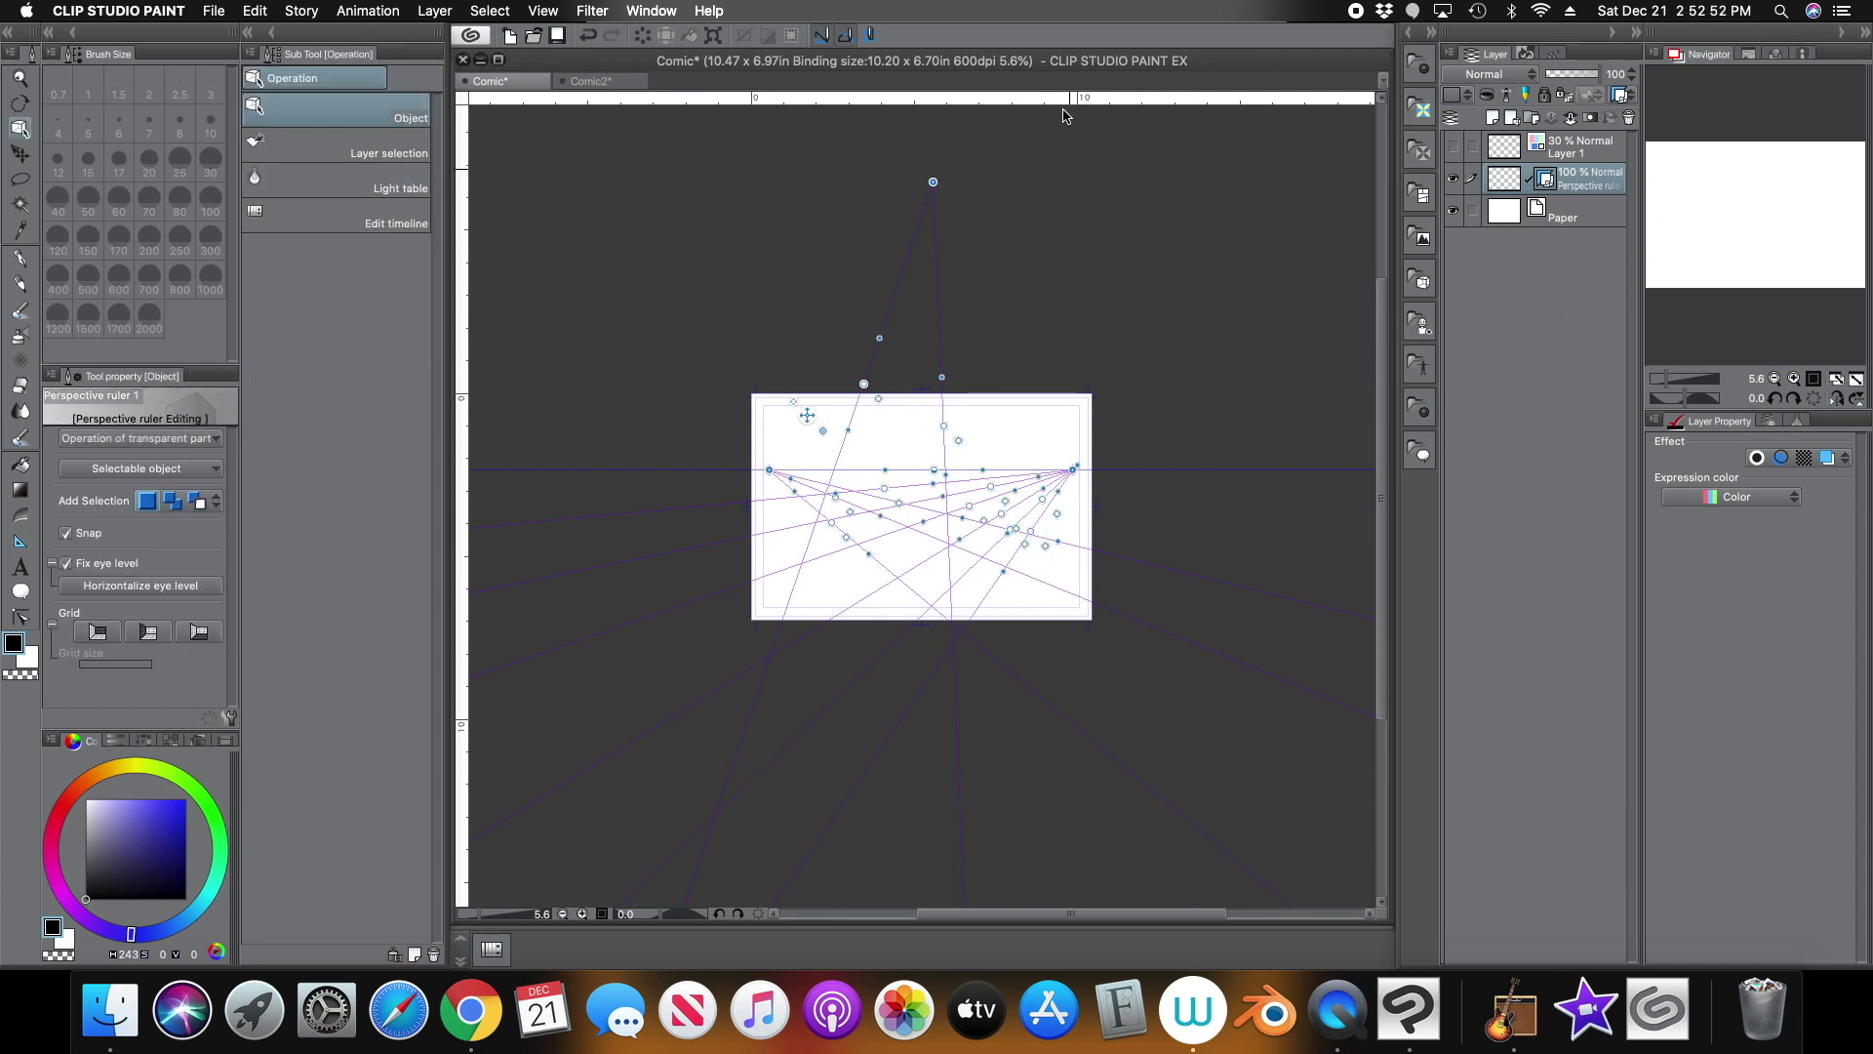
{"action": "left_click_drag", "start_coordinate": [1668, 387], "coordinate": [1673, 387]}
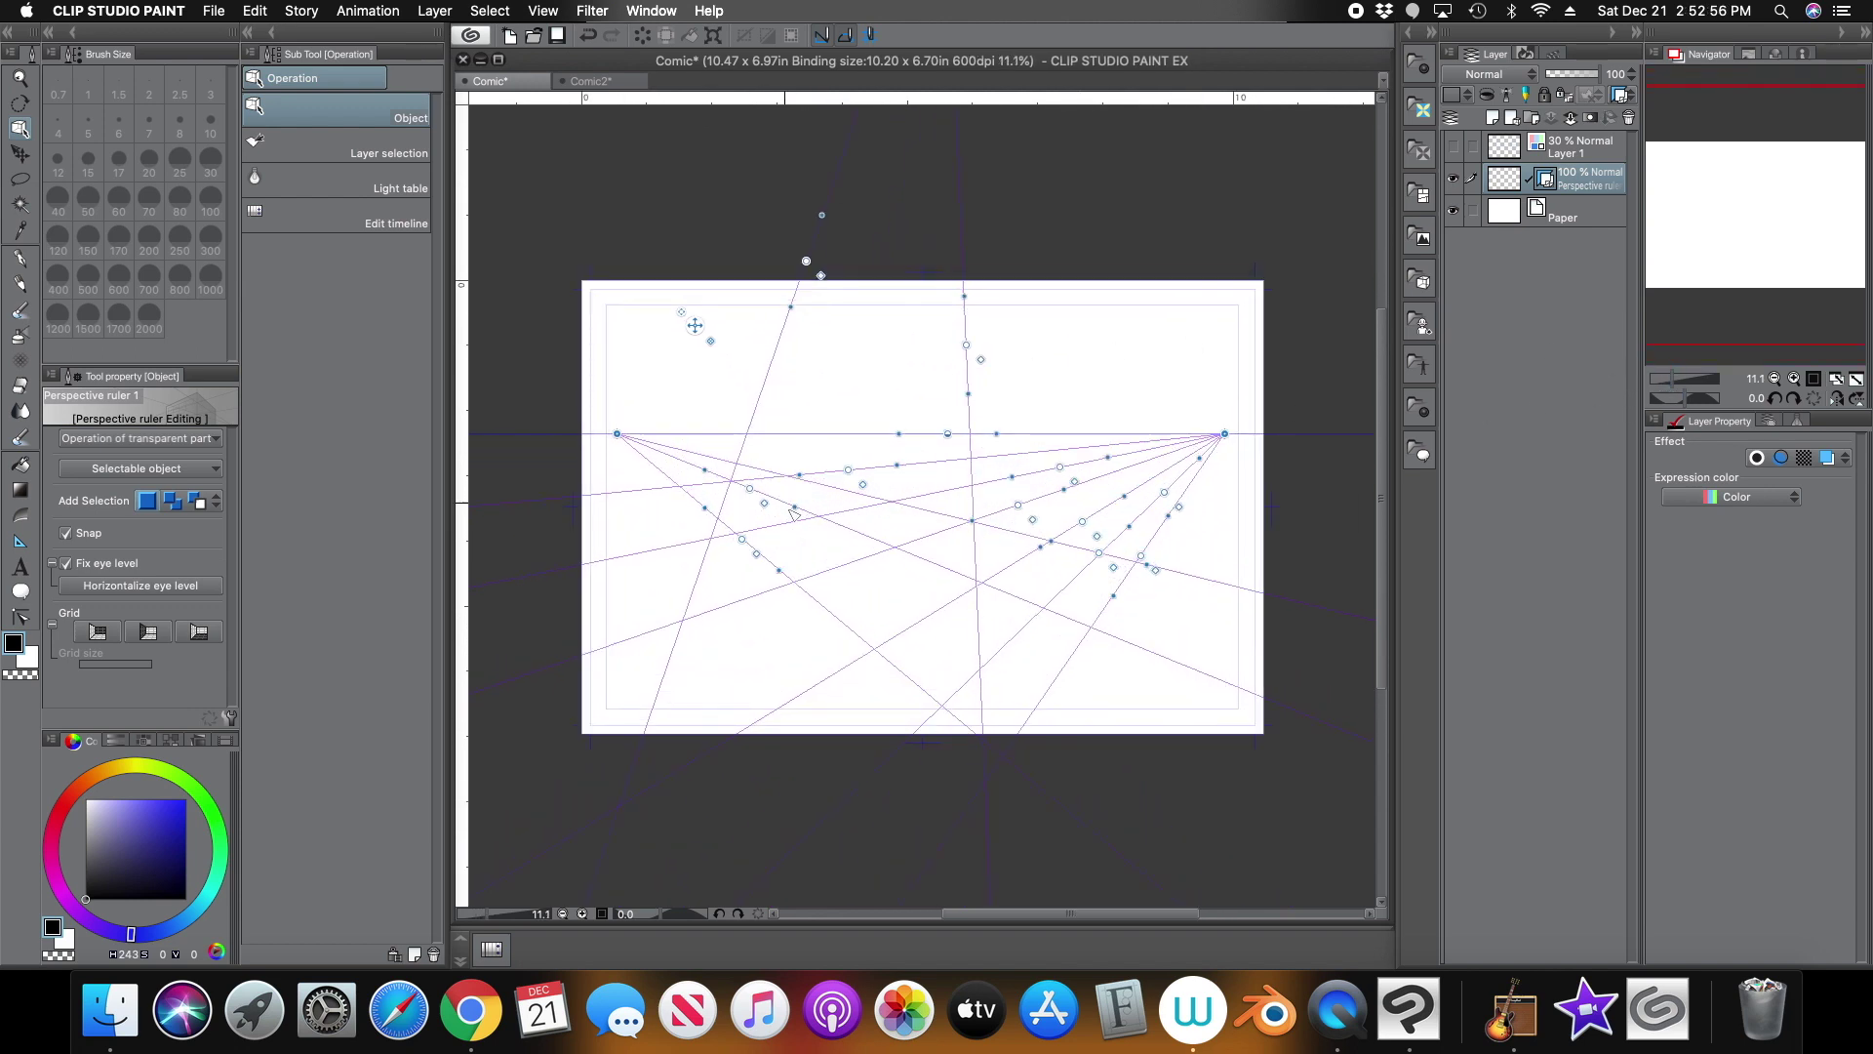
{"action": "left_click_drag", "start_coordinate": [1059, 467], "coordinate": [1055, 408]}
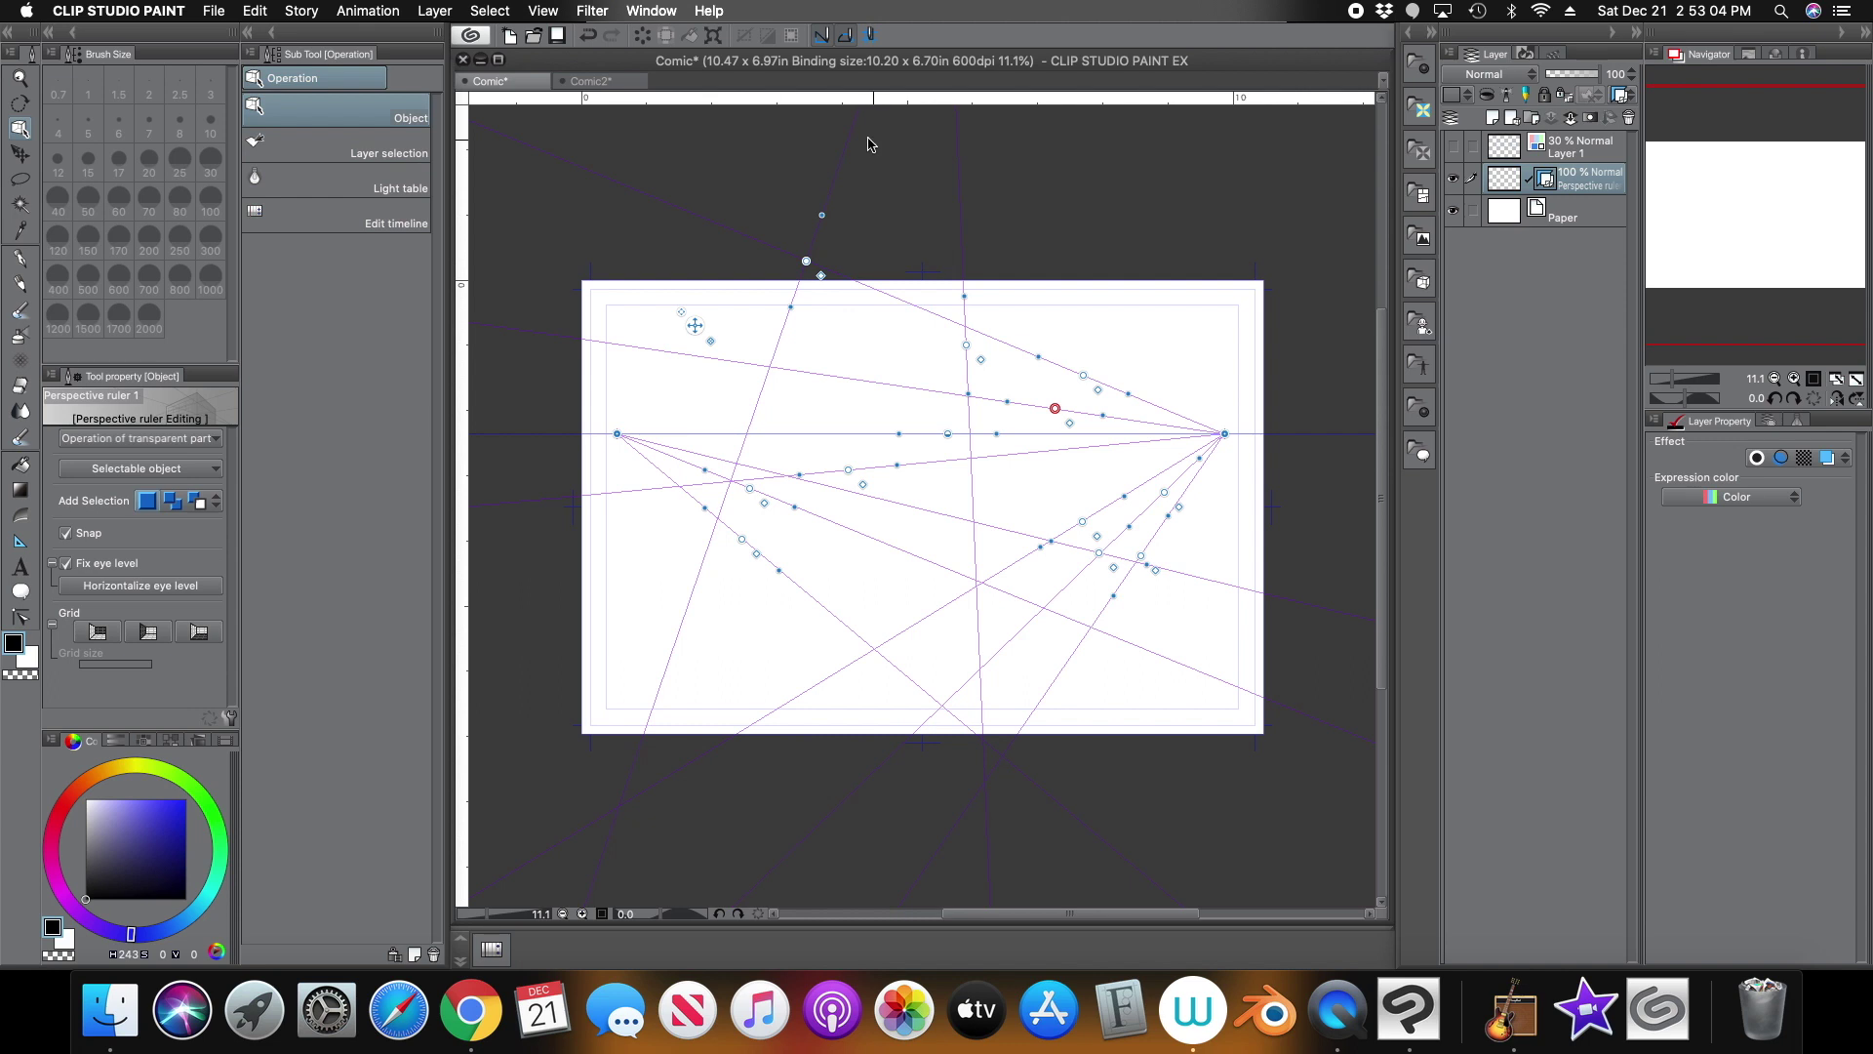
Switch to the Comic2 page, clear all pen strokes from the perspective ruler layer, and fit the page in view
{"action": "left_click", "coordinate": [620, 82]}
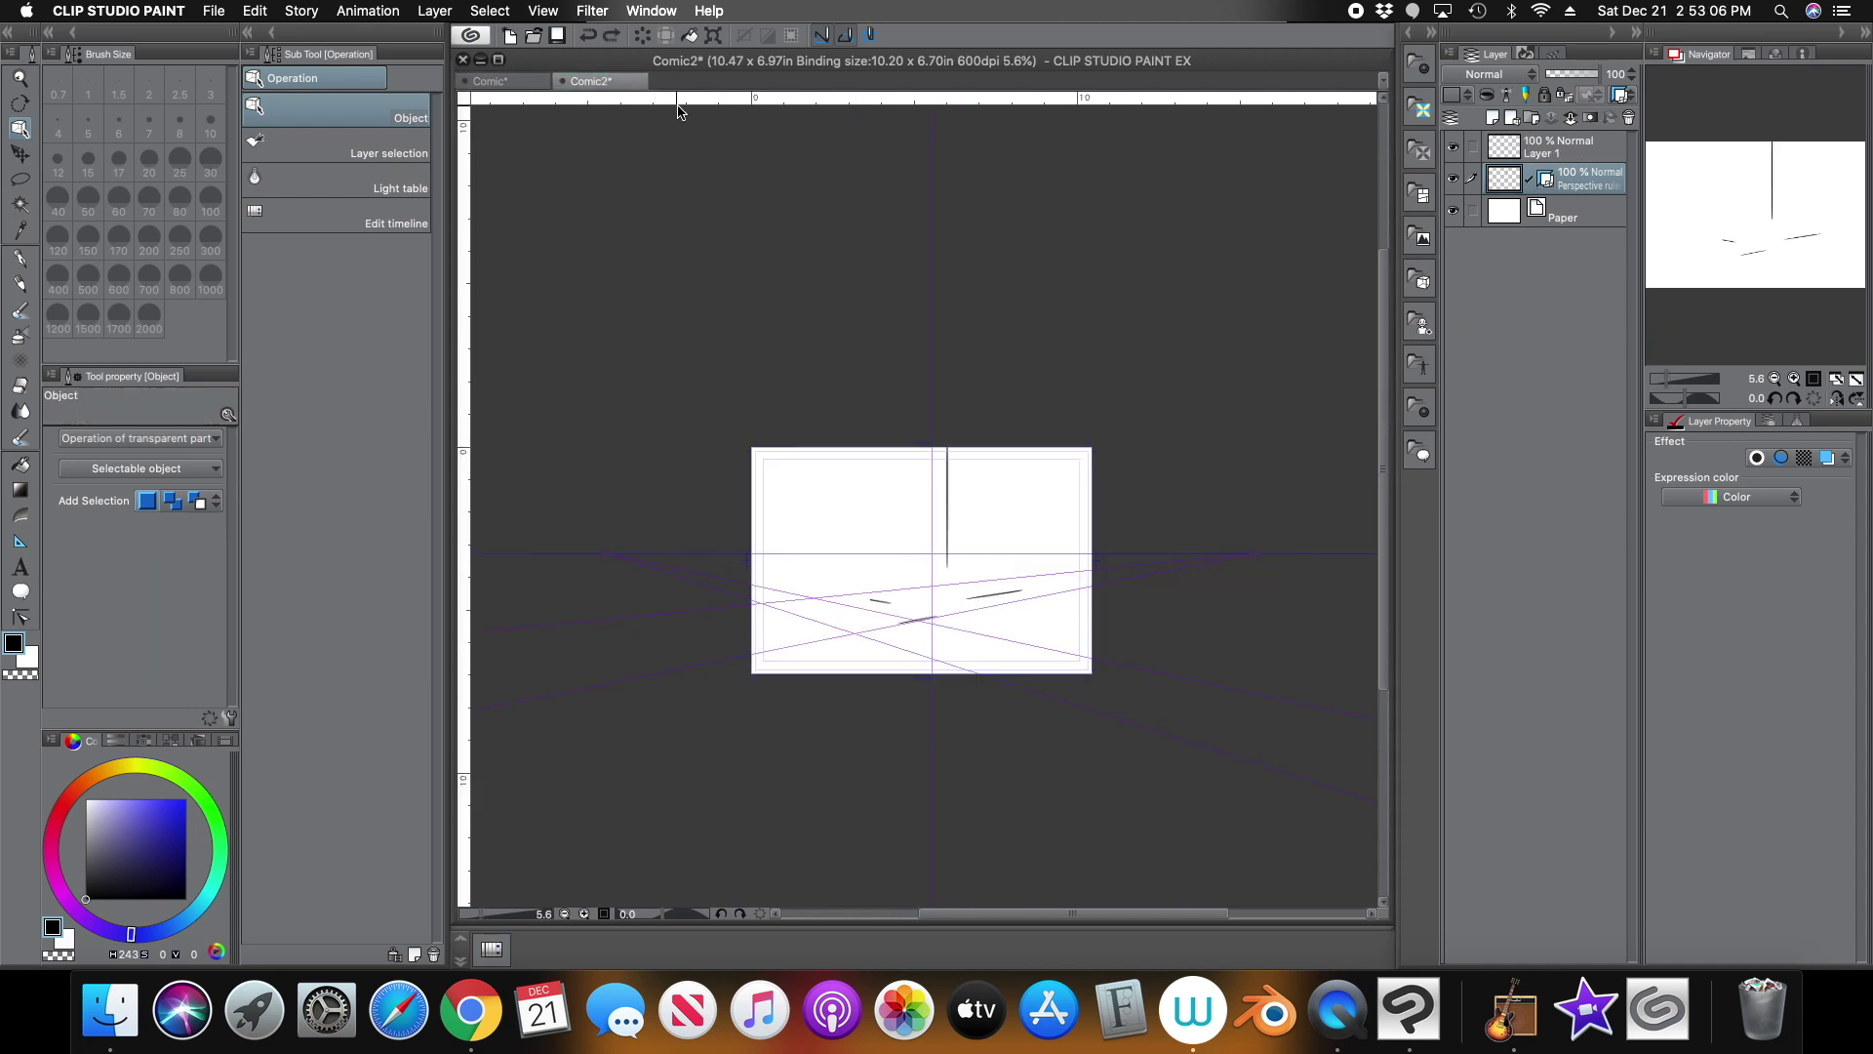
{"action": "left_click", "coordinate": [652, 37]}
{"action": "left_click", "coordinate": [1823, 381]}
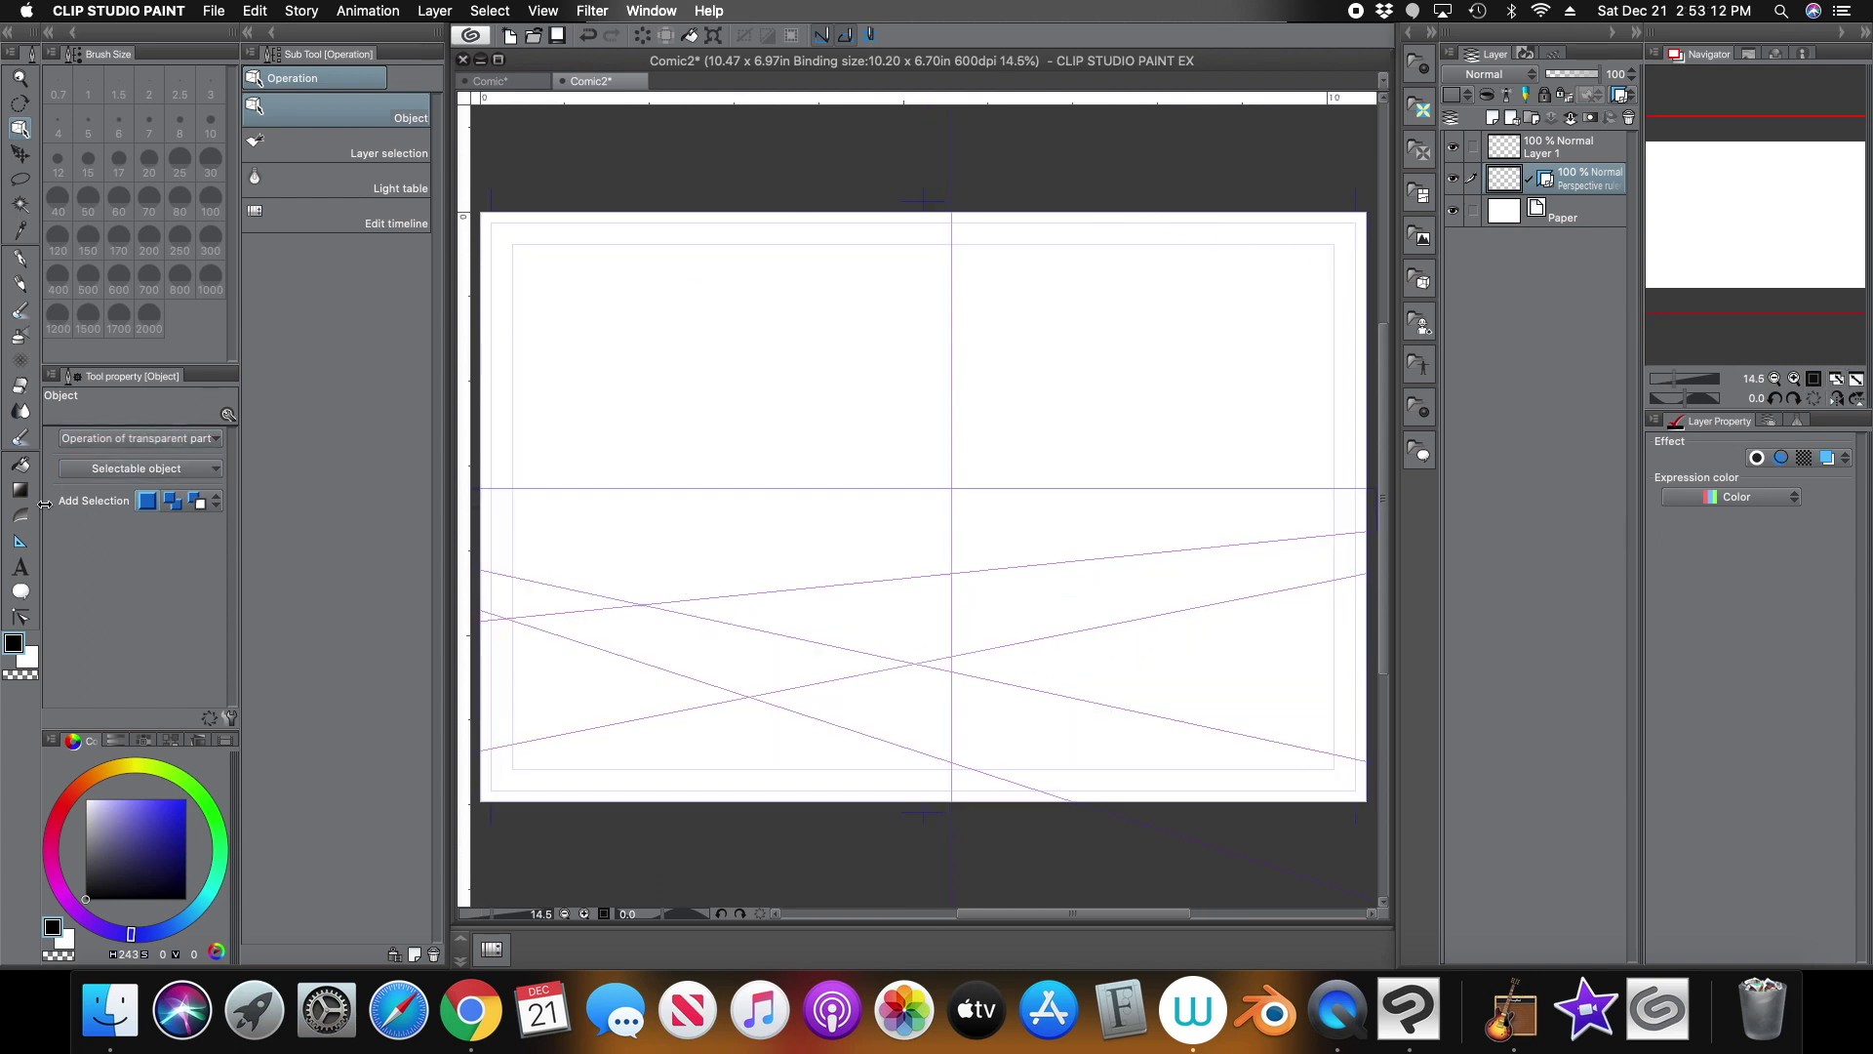
Add a third vanishing point above the page using the Perspective ruler's Add vanishing point process
{"action": "left_click", "coordinate": [20, 541]}
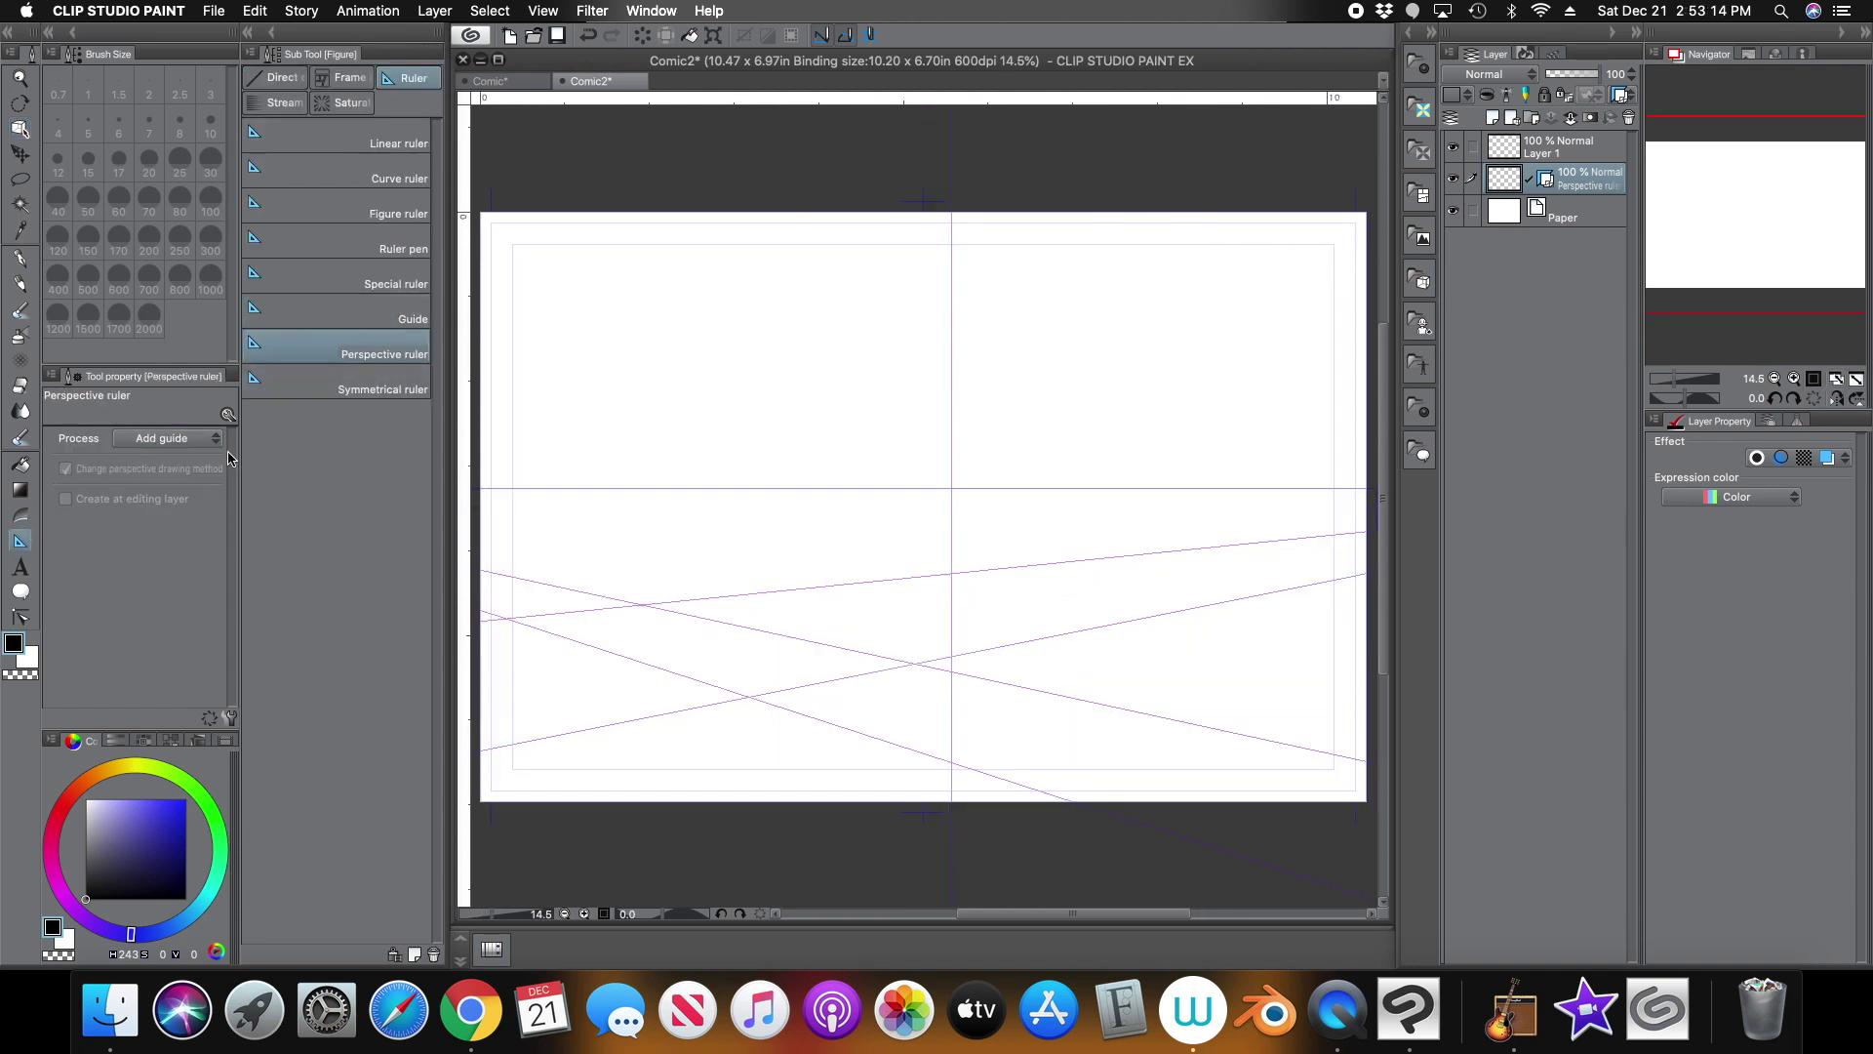
{"action": "left_click", "coordinate": [162, 438]}
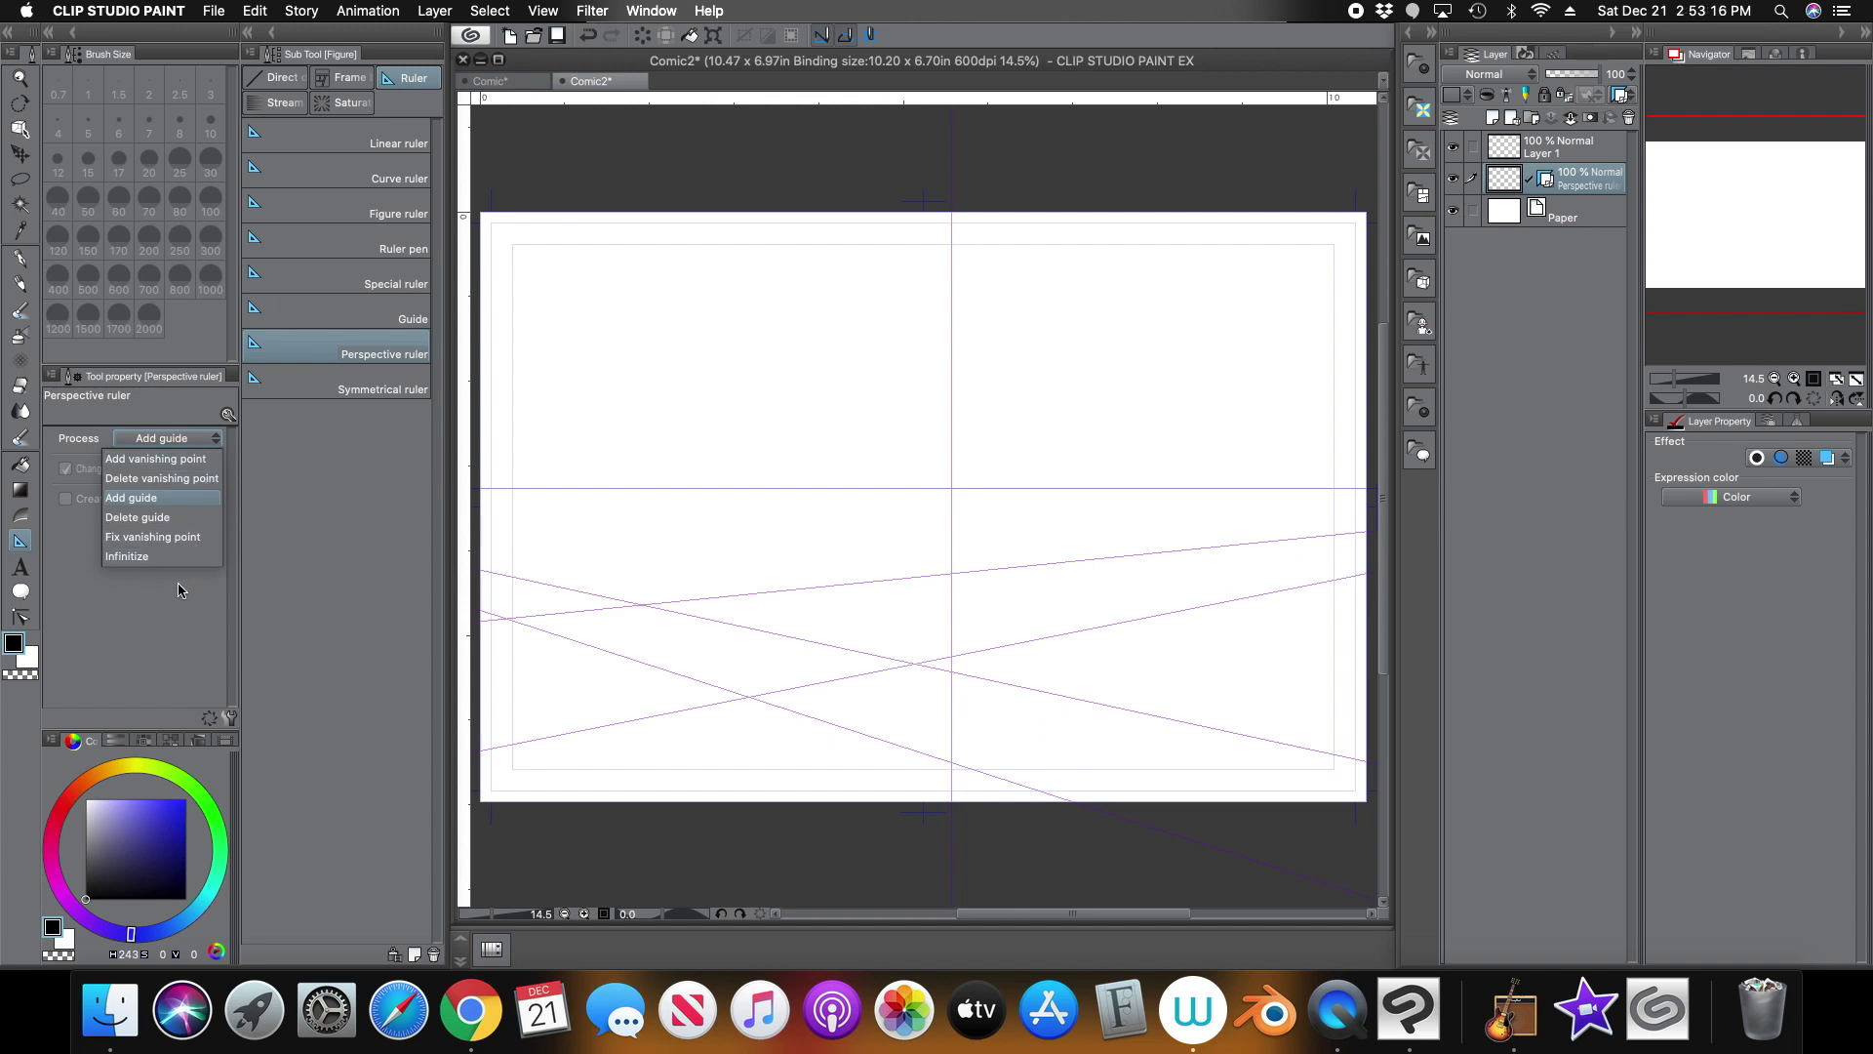
{"action": "left_click", "coordinate": [1662, 387]}
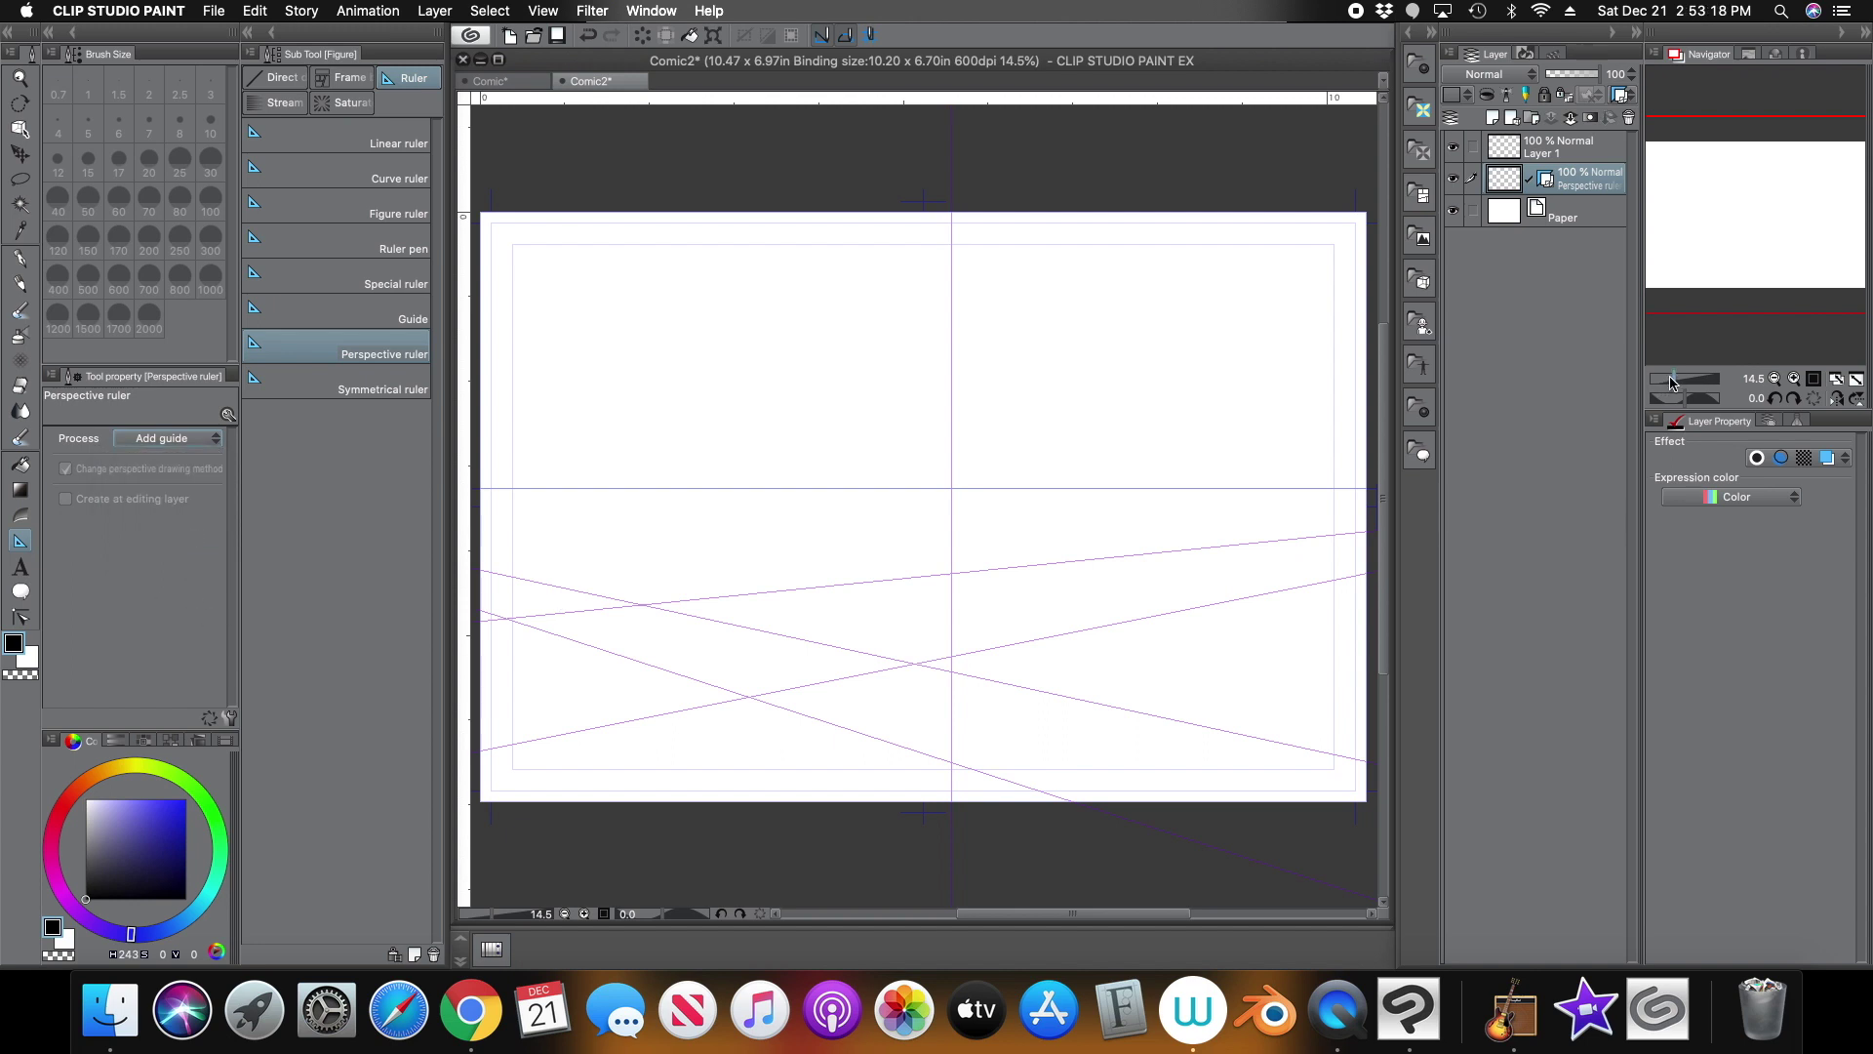
{"action": "left_click", "coordinate": [1664, 382]}
{"action": "left_click", "coordinate": [162, 438]}
{"action": "left_click", "coordinate": [156, 449]}
{"action": "left_click_drag", "start_coordinate": [927, 210], "coordinate": [971, 376]}
Raise the new vanishing point above the page and spread its two guides apart across the page
{"action": "key", "text": "o"}
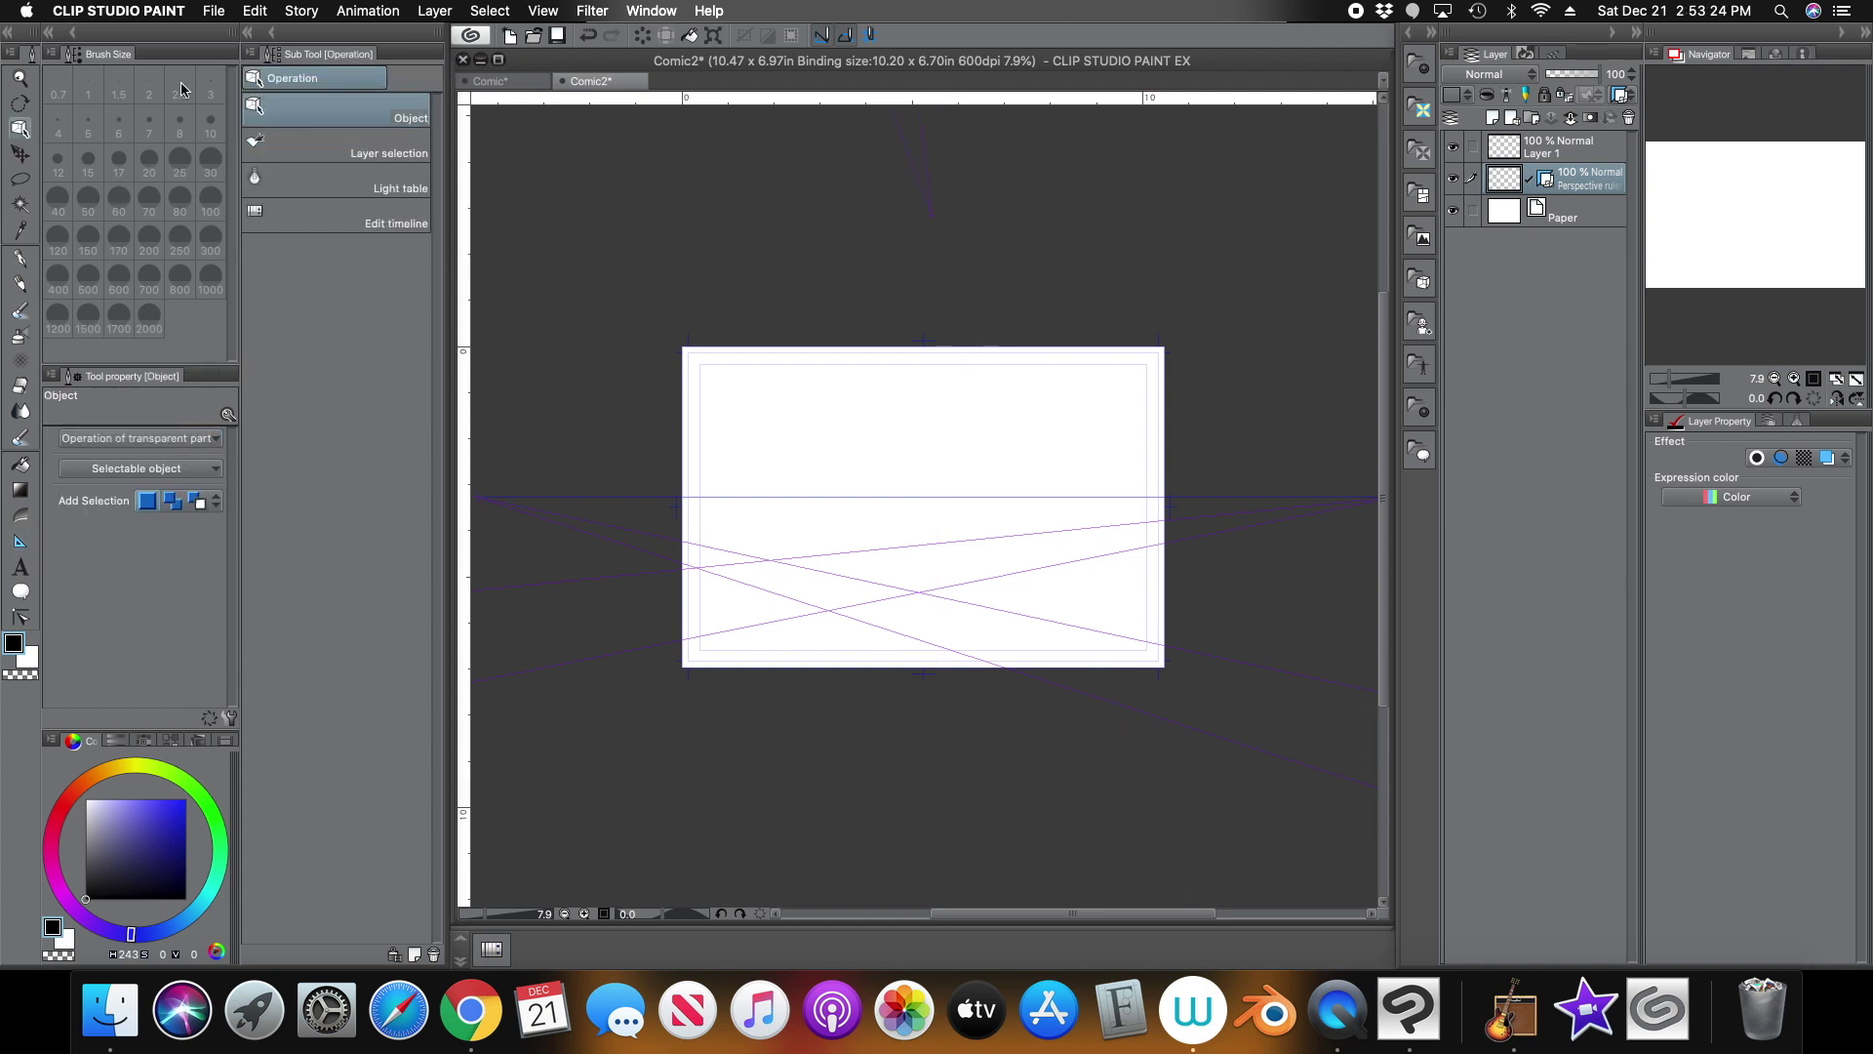
{"action": "left_click", "coordinate": [938, 210]}
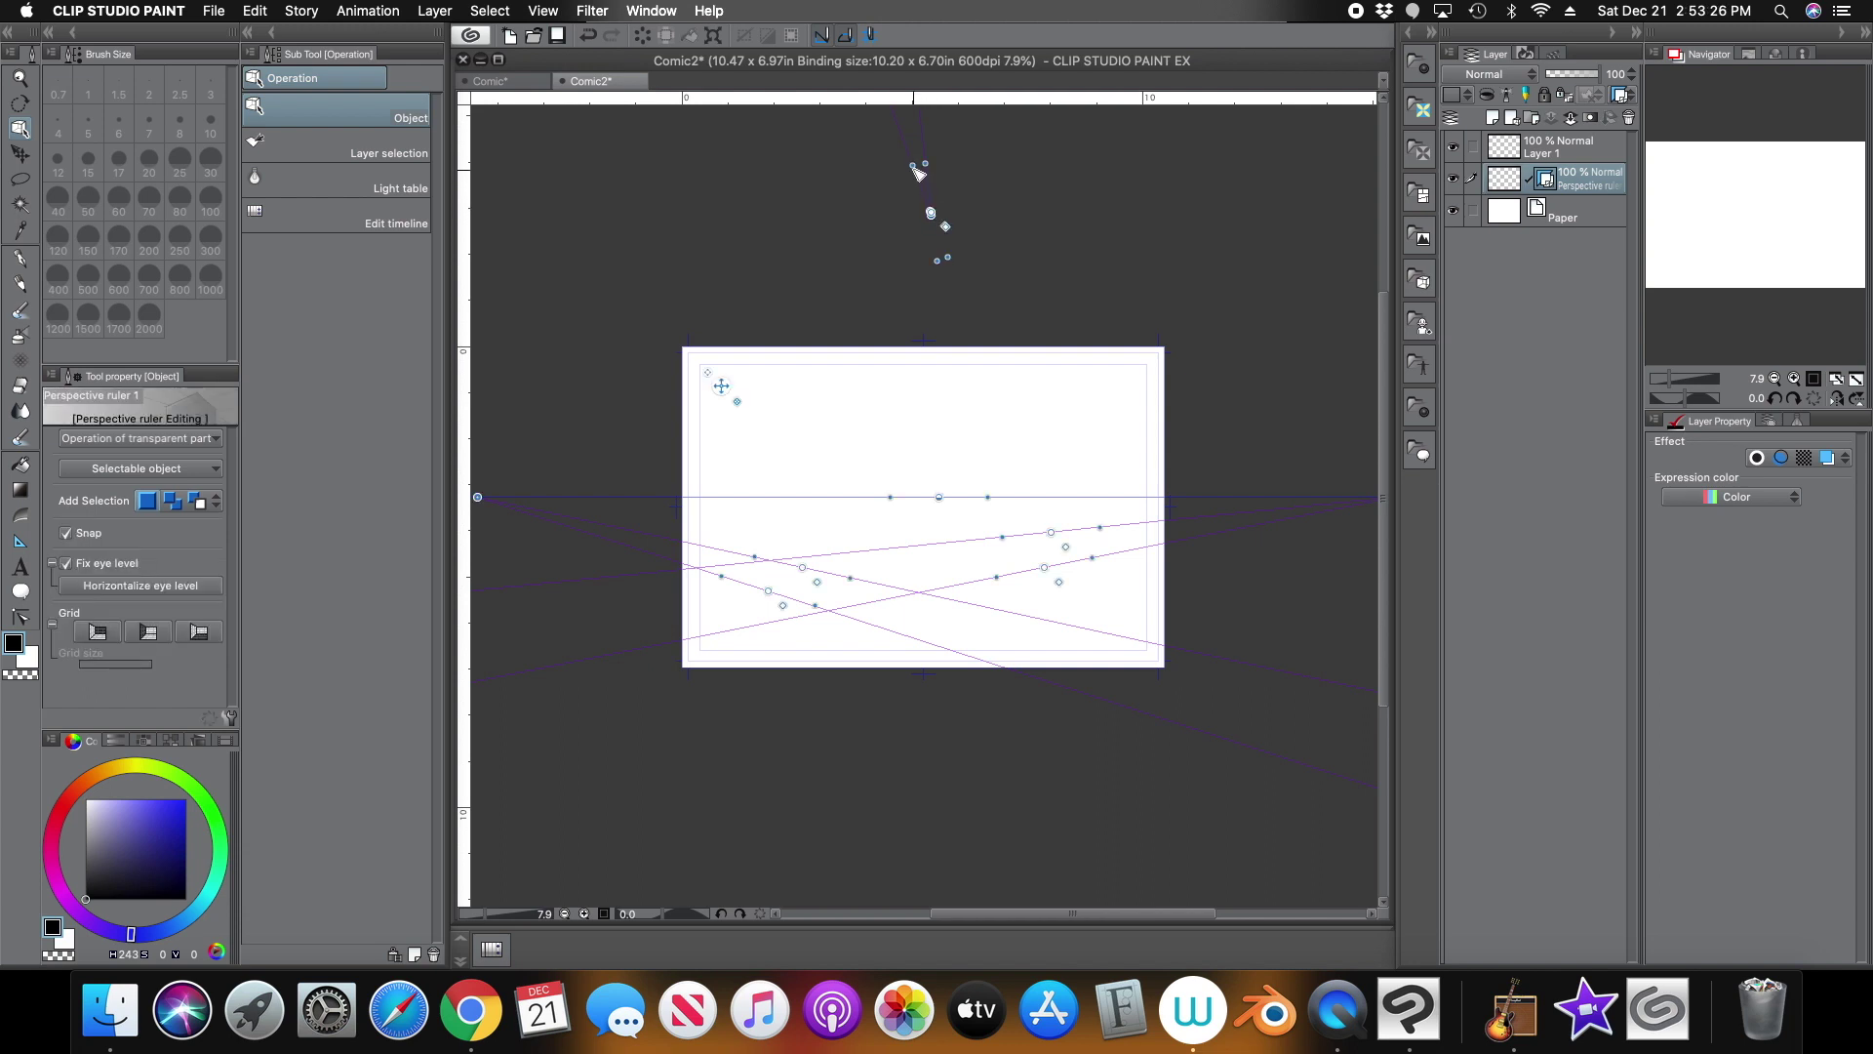
{"action": "left_click_drag", "start_coordinate": [915, 166], "coordinate": [943, 133]}
{"action": "left_click_drag", "start_coordinate": [940, 218], "coordinate": [1006, 409]}
{"action": "left_click_drag", "start_coordinate": [933, 214], "coordinate": [880, 386]}
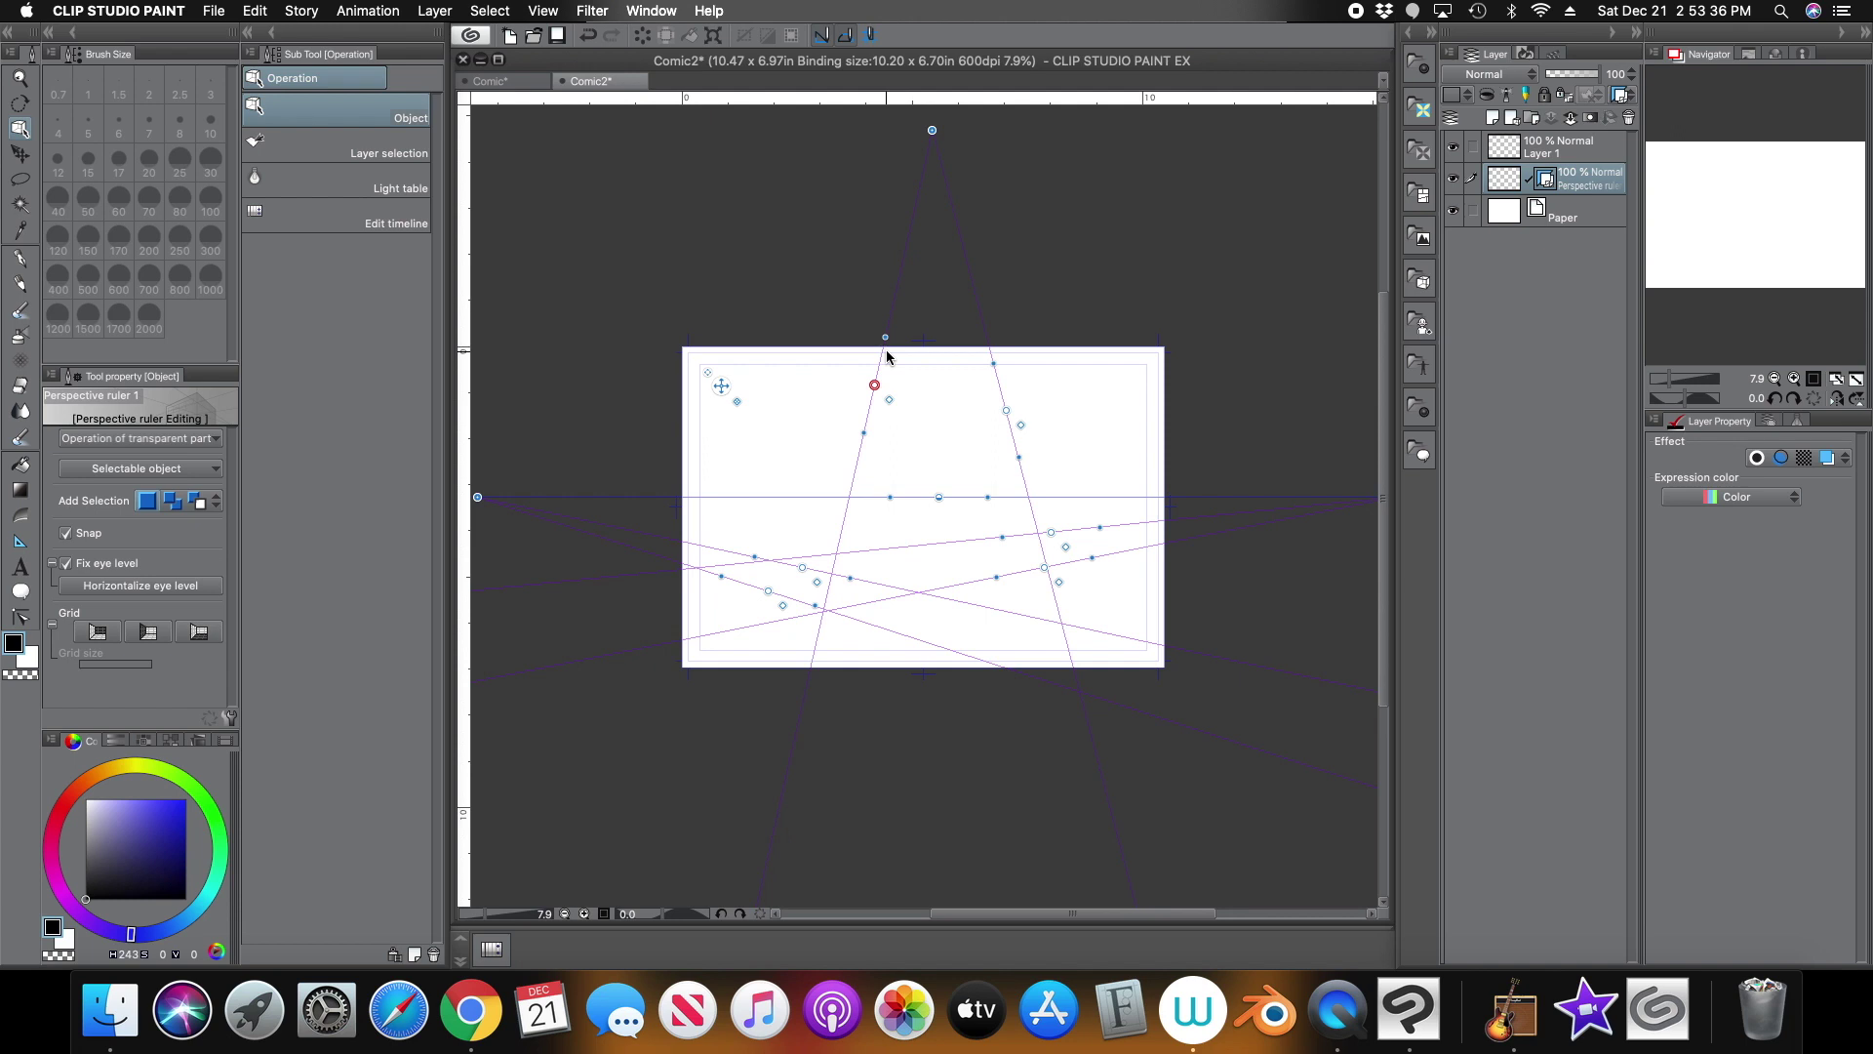
Move the upper vanishing point farther above the page so its two guides become steeper
{"action": "left_click", "coordinate": [1664, 381]}
{"action": "left_click", "coordinate": [1664, 381]}
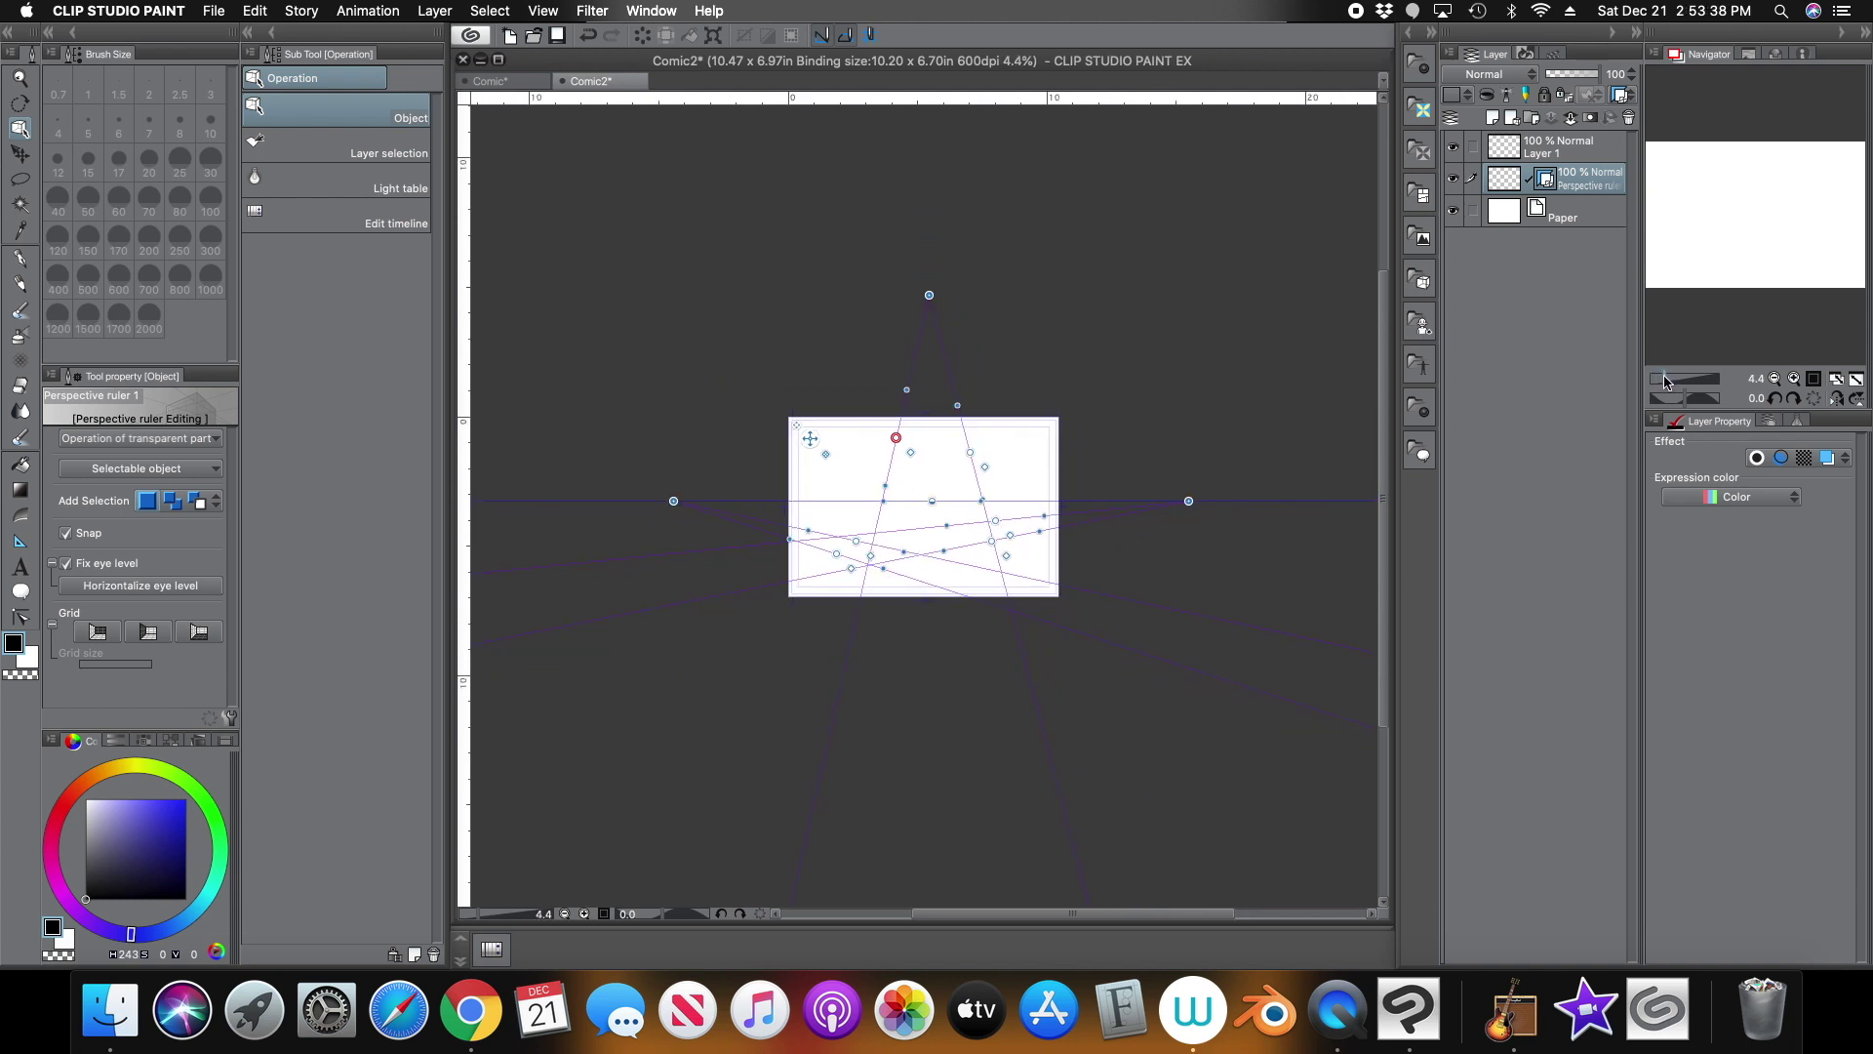
{"action": "left_click_drag", "start_coordinate": [928, 295], "coordinate": [940, 188]}
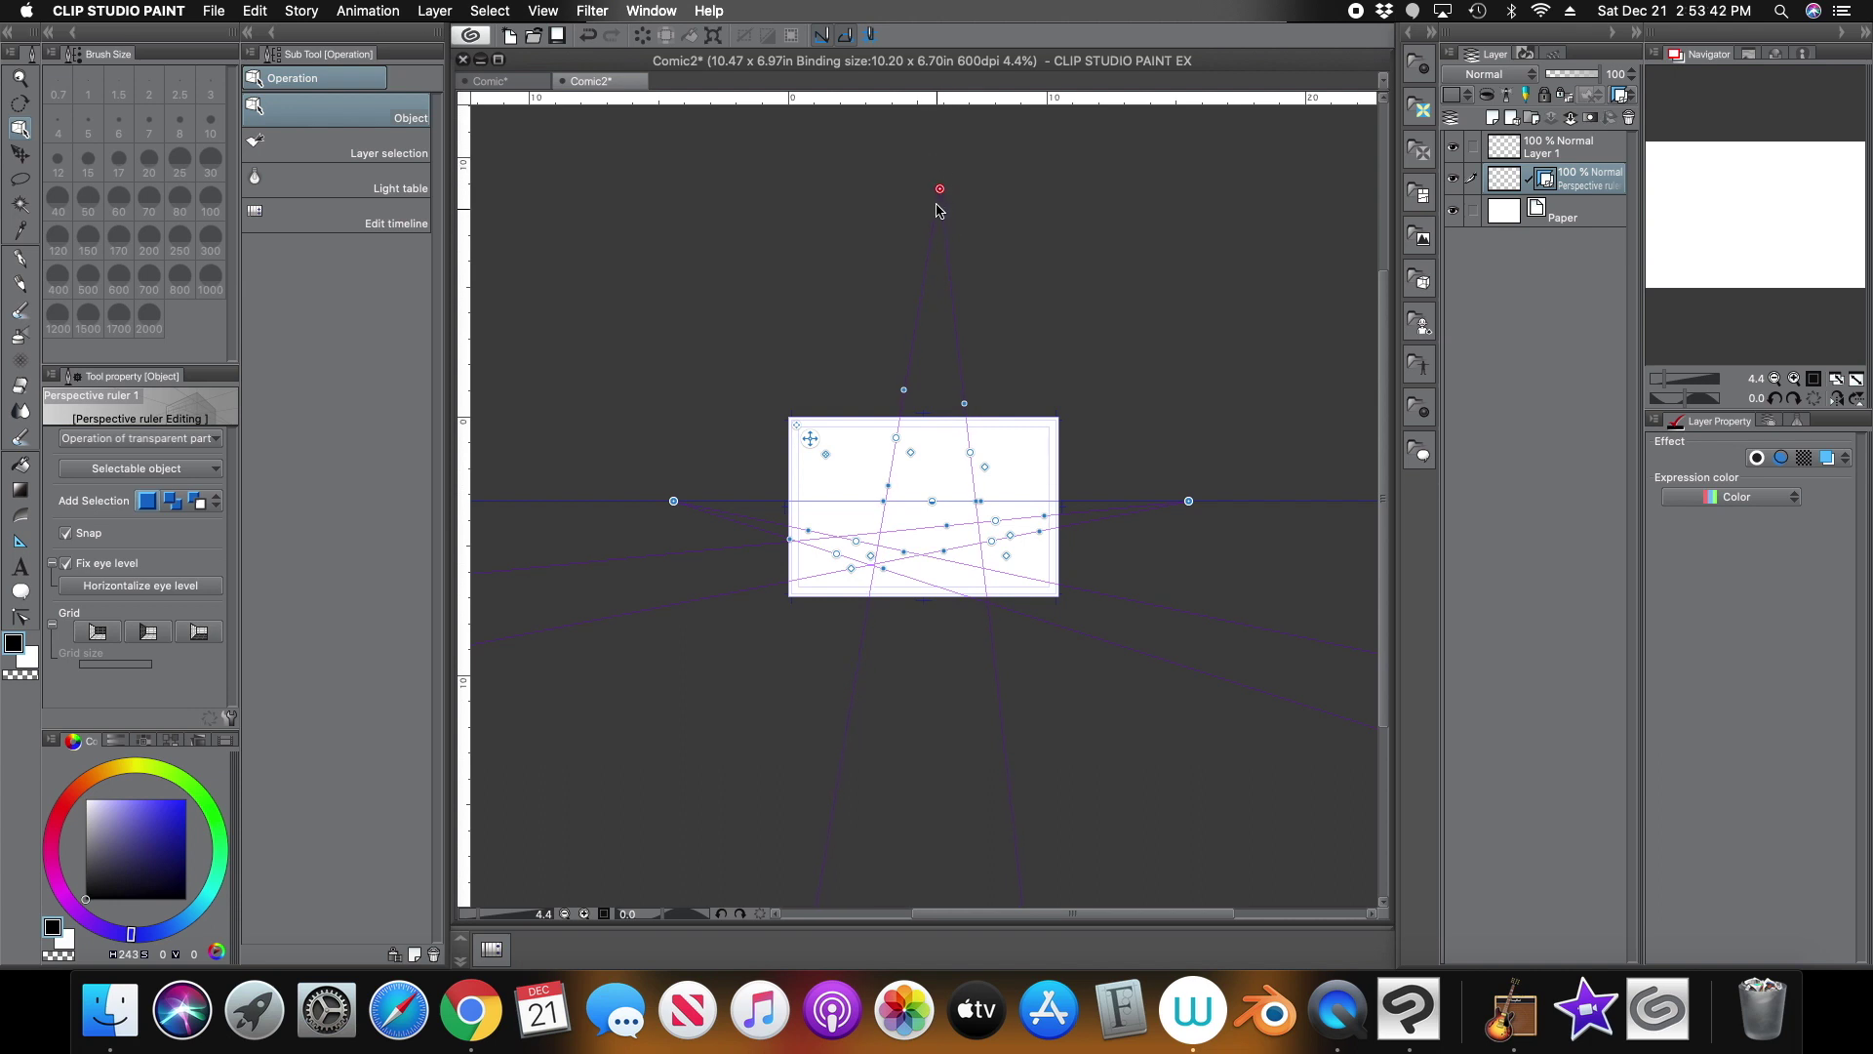
Sketch a tapering box on the page with the G-pen, snapping its edges to the three-point perspective ruler
{"action": "left_click", "coordinate": [18, 257]}
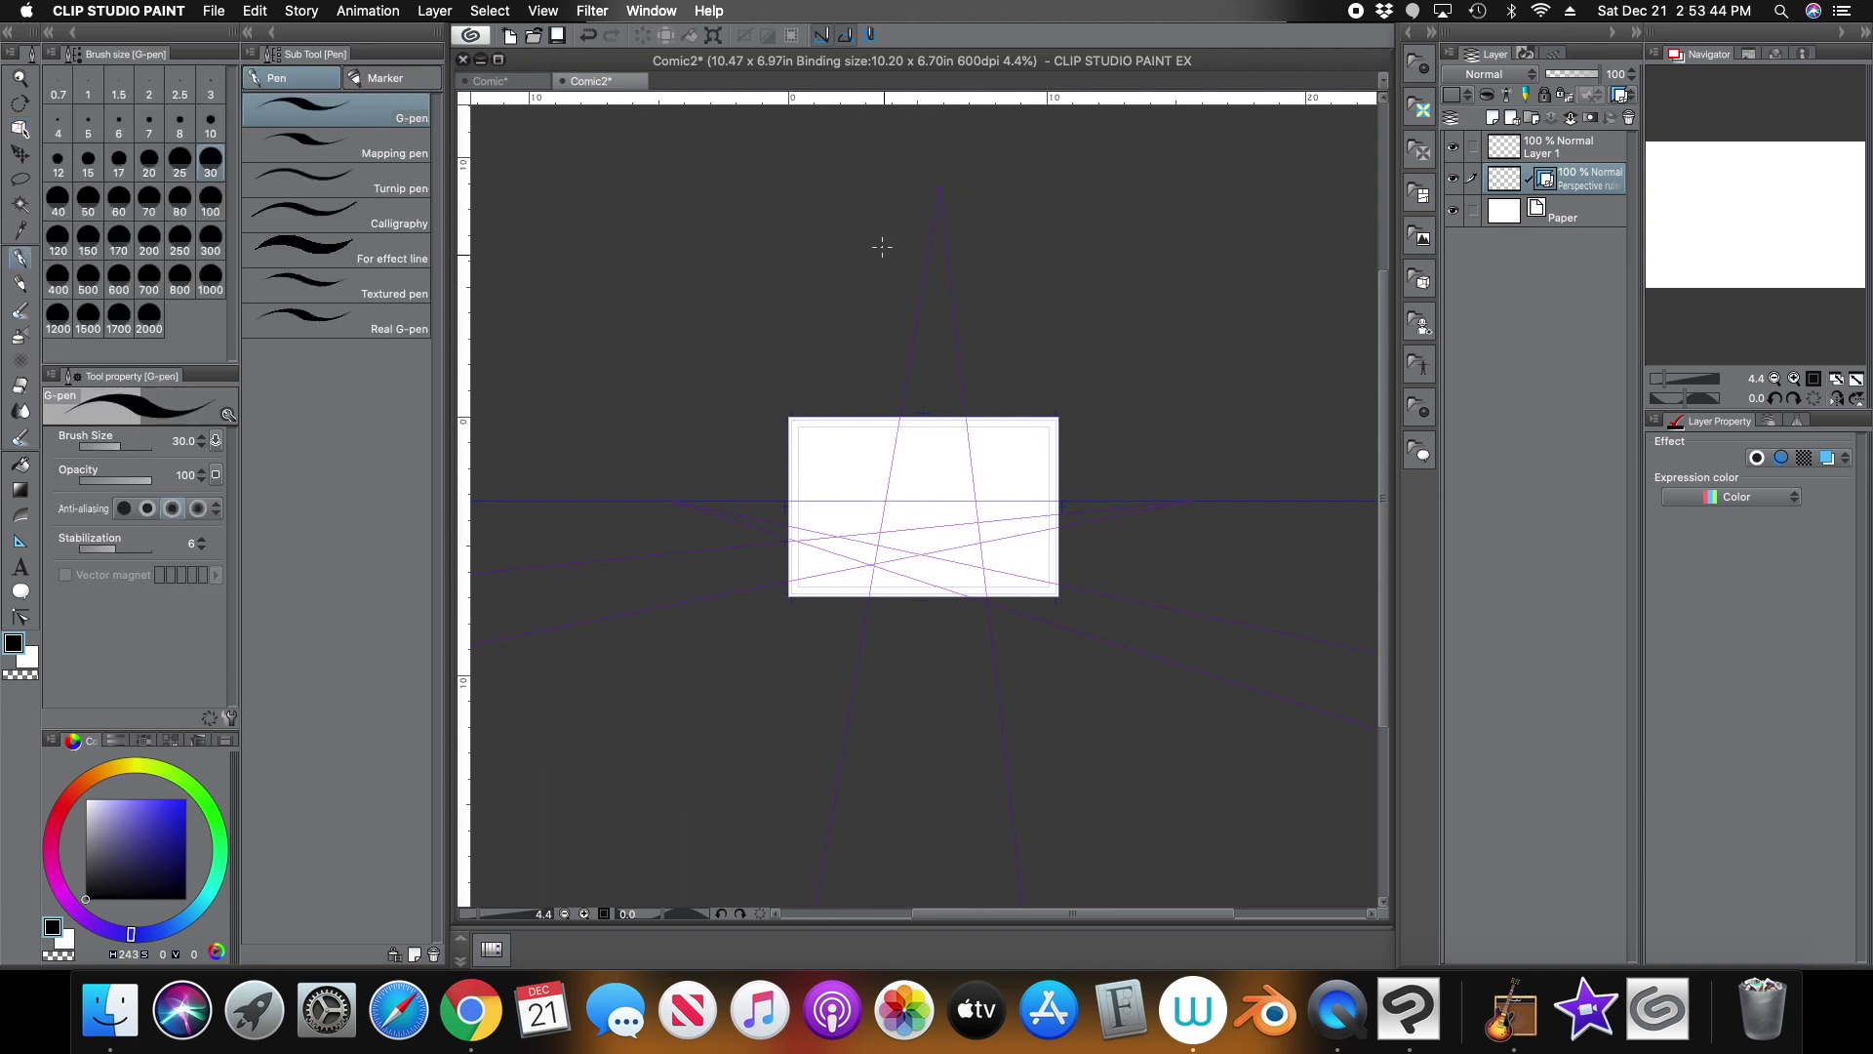
{"action": "left_click_drag", "start_coordinate": [909, 420], "coordinate": [891, 559]}
{"action": "left_click_drag", "start_coordinate": [951, 417], "coordinate": [956, 553]}
{"action": "mouse_move", "coordinate": [901, 451]}
{"action": "left_mouse_down"}
{"action": "mouse_move", "coordinate": [954, 442]}
{"action": "mouse_move", "coordinate": [975, 525]}
{"action": "mouse_move", "coordinate": [956, 544]}
{"action": "left_mouse_up"}
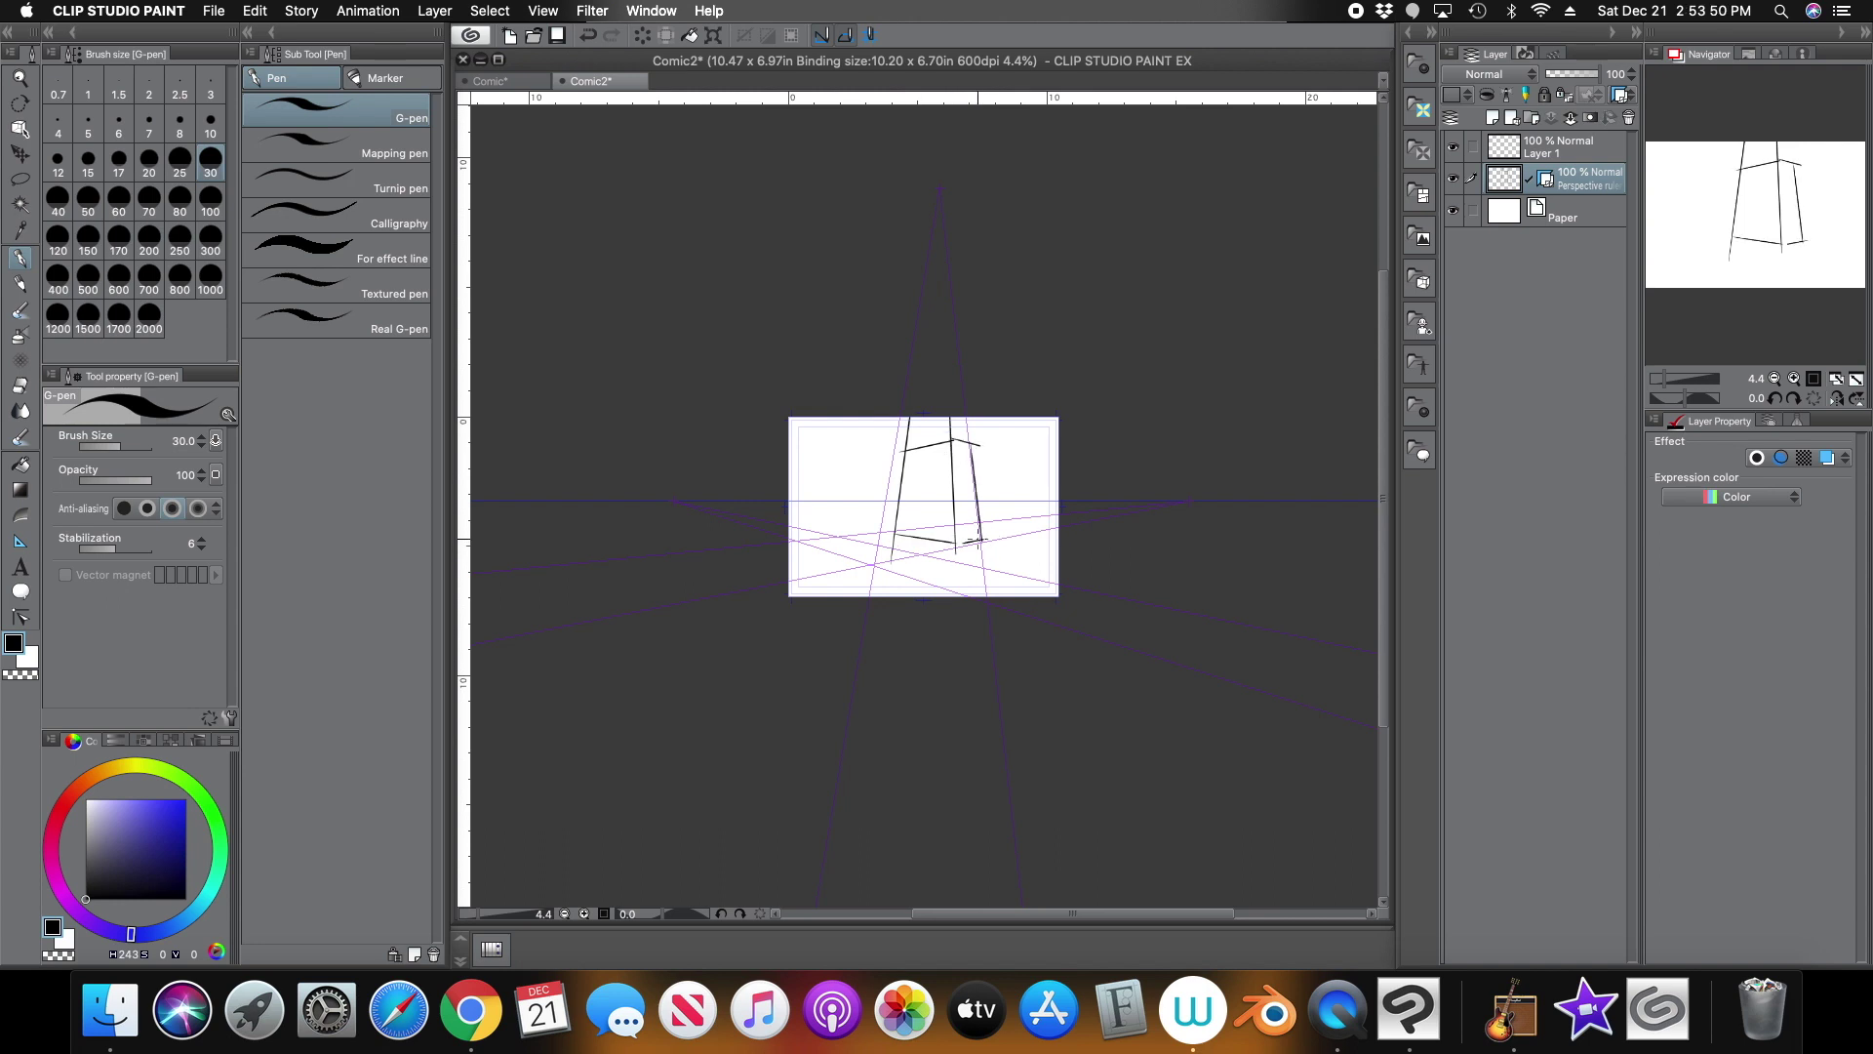
{"action": "left_click", "coordinate": [1678, 378]}
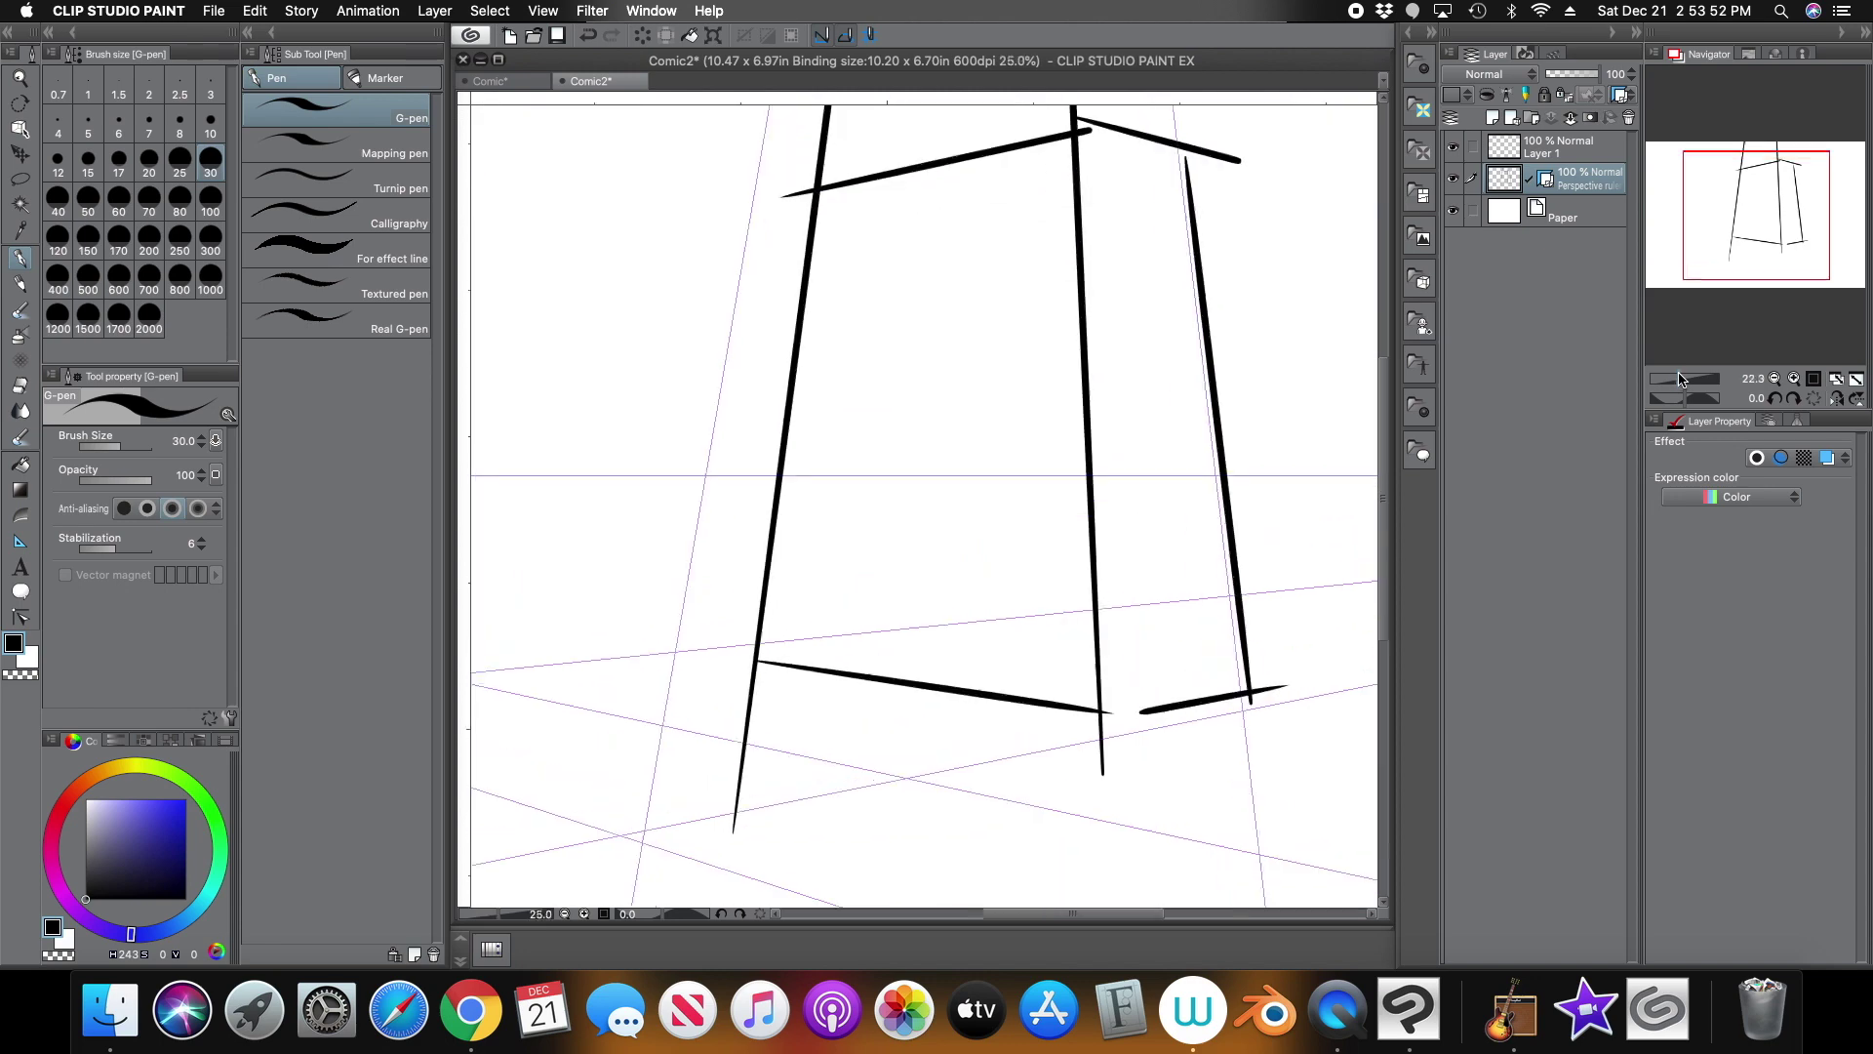
{"action": "left_click", "coordinate": [1674, 379]}
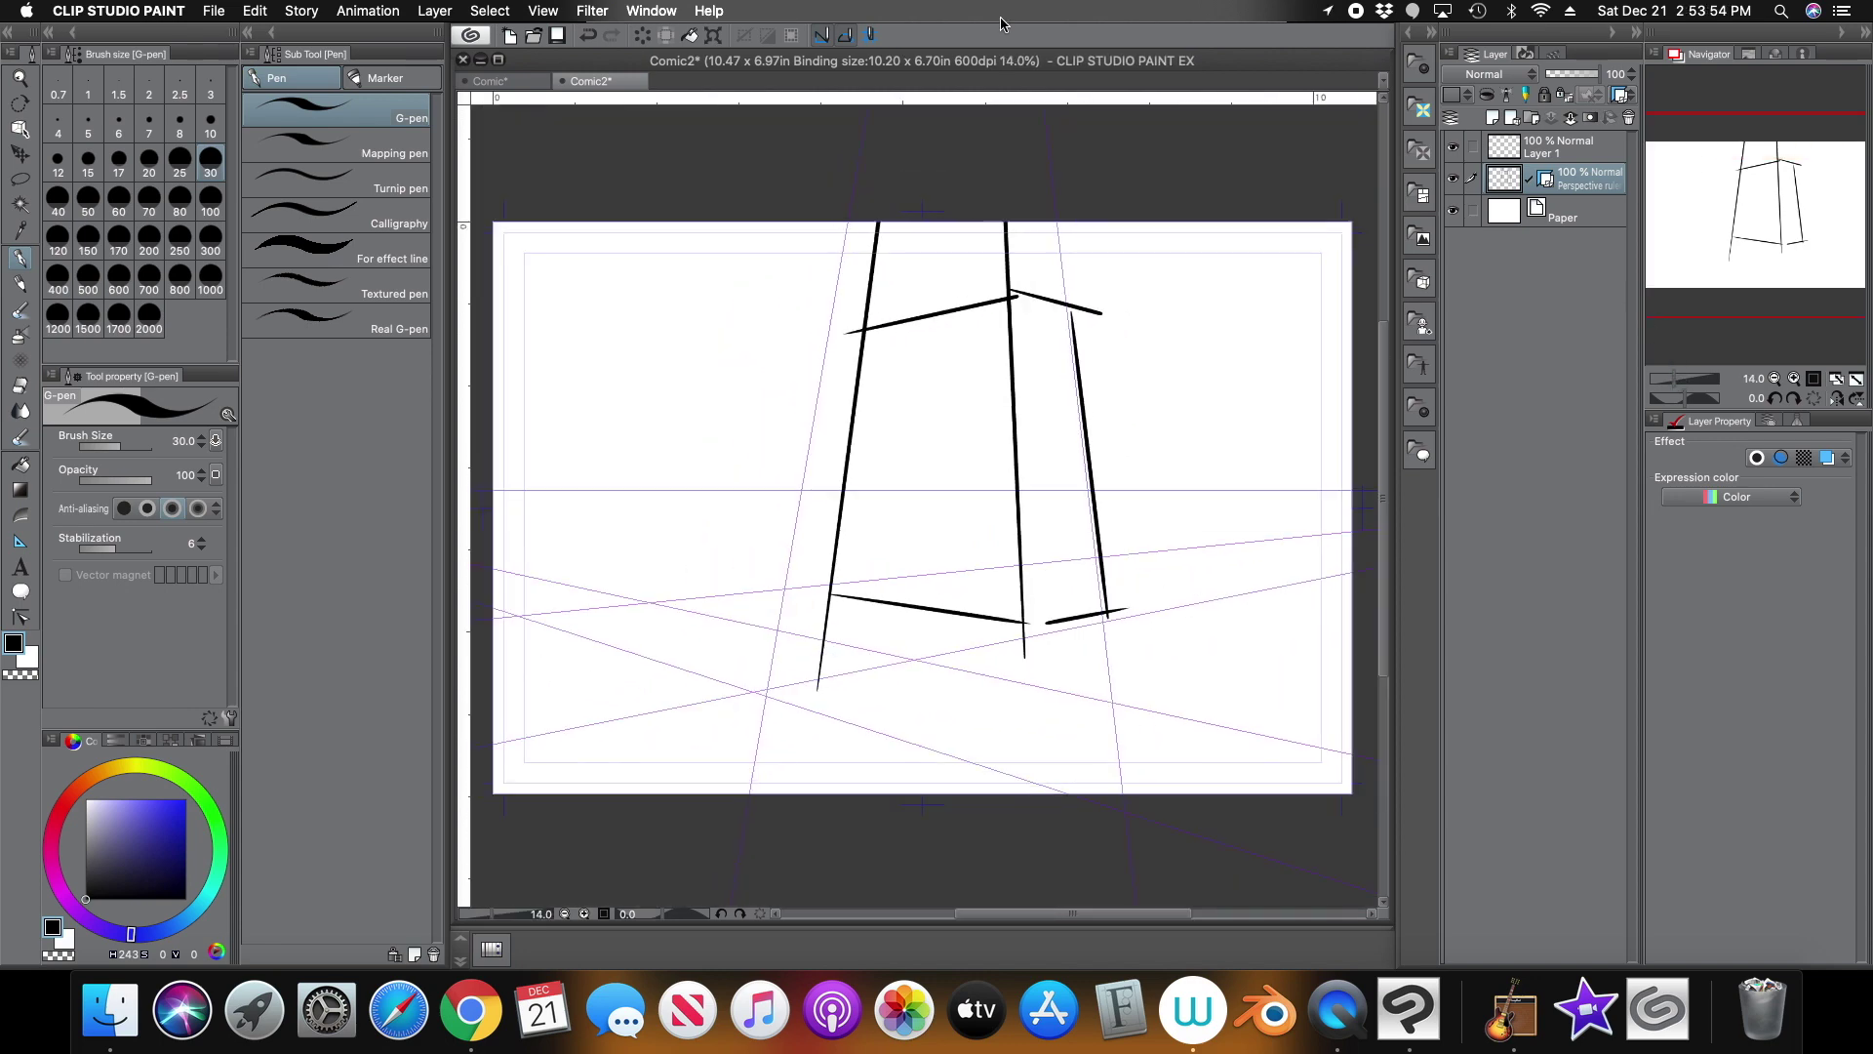
Clear the box strokes from the perspective ruler layer and bring the upper vanishing point into view
{"action": "left_click", "coordinate": [643, 35]}
{"action": "left_click", "coordinate": [1676, 379]}
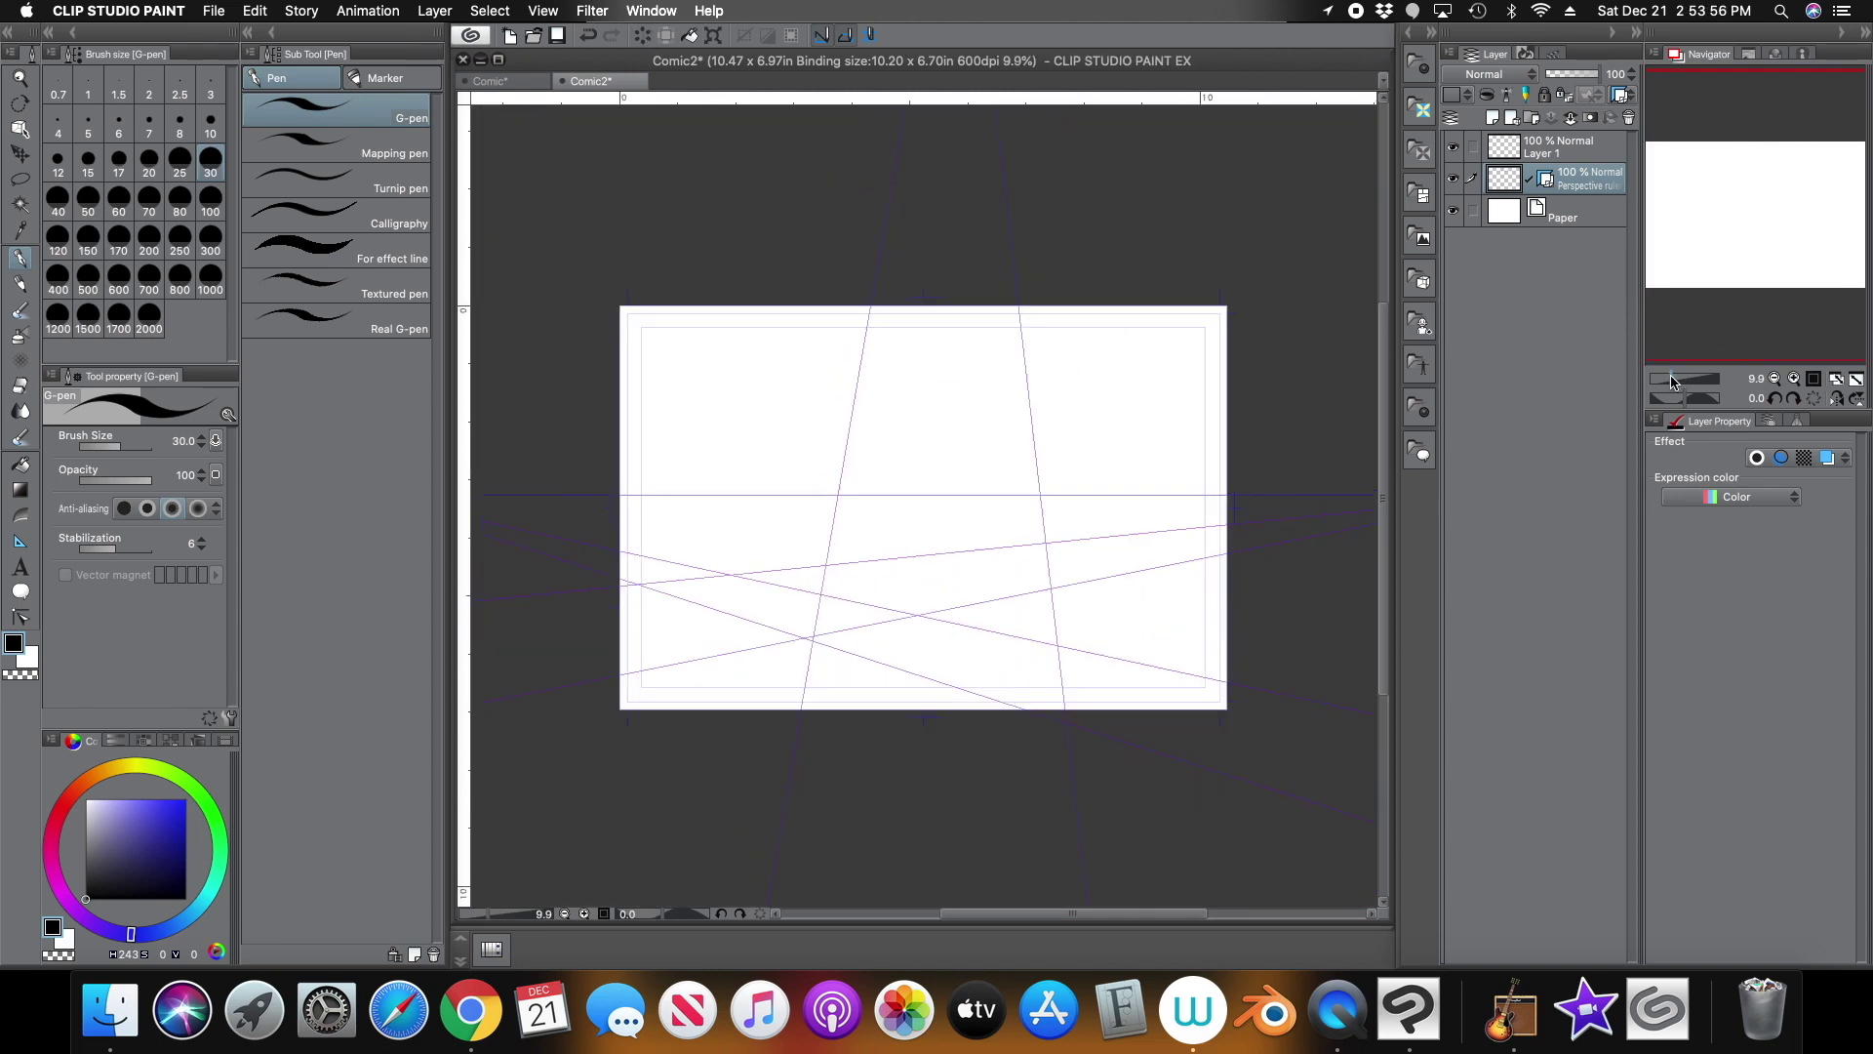
{"action": "left_click_drag", "start_coordinate": [1732, 265], "coordinate": [1729, 210]}
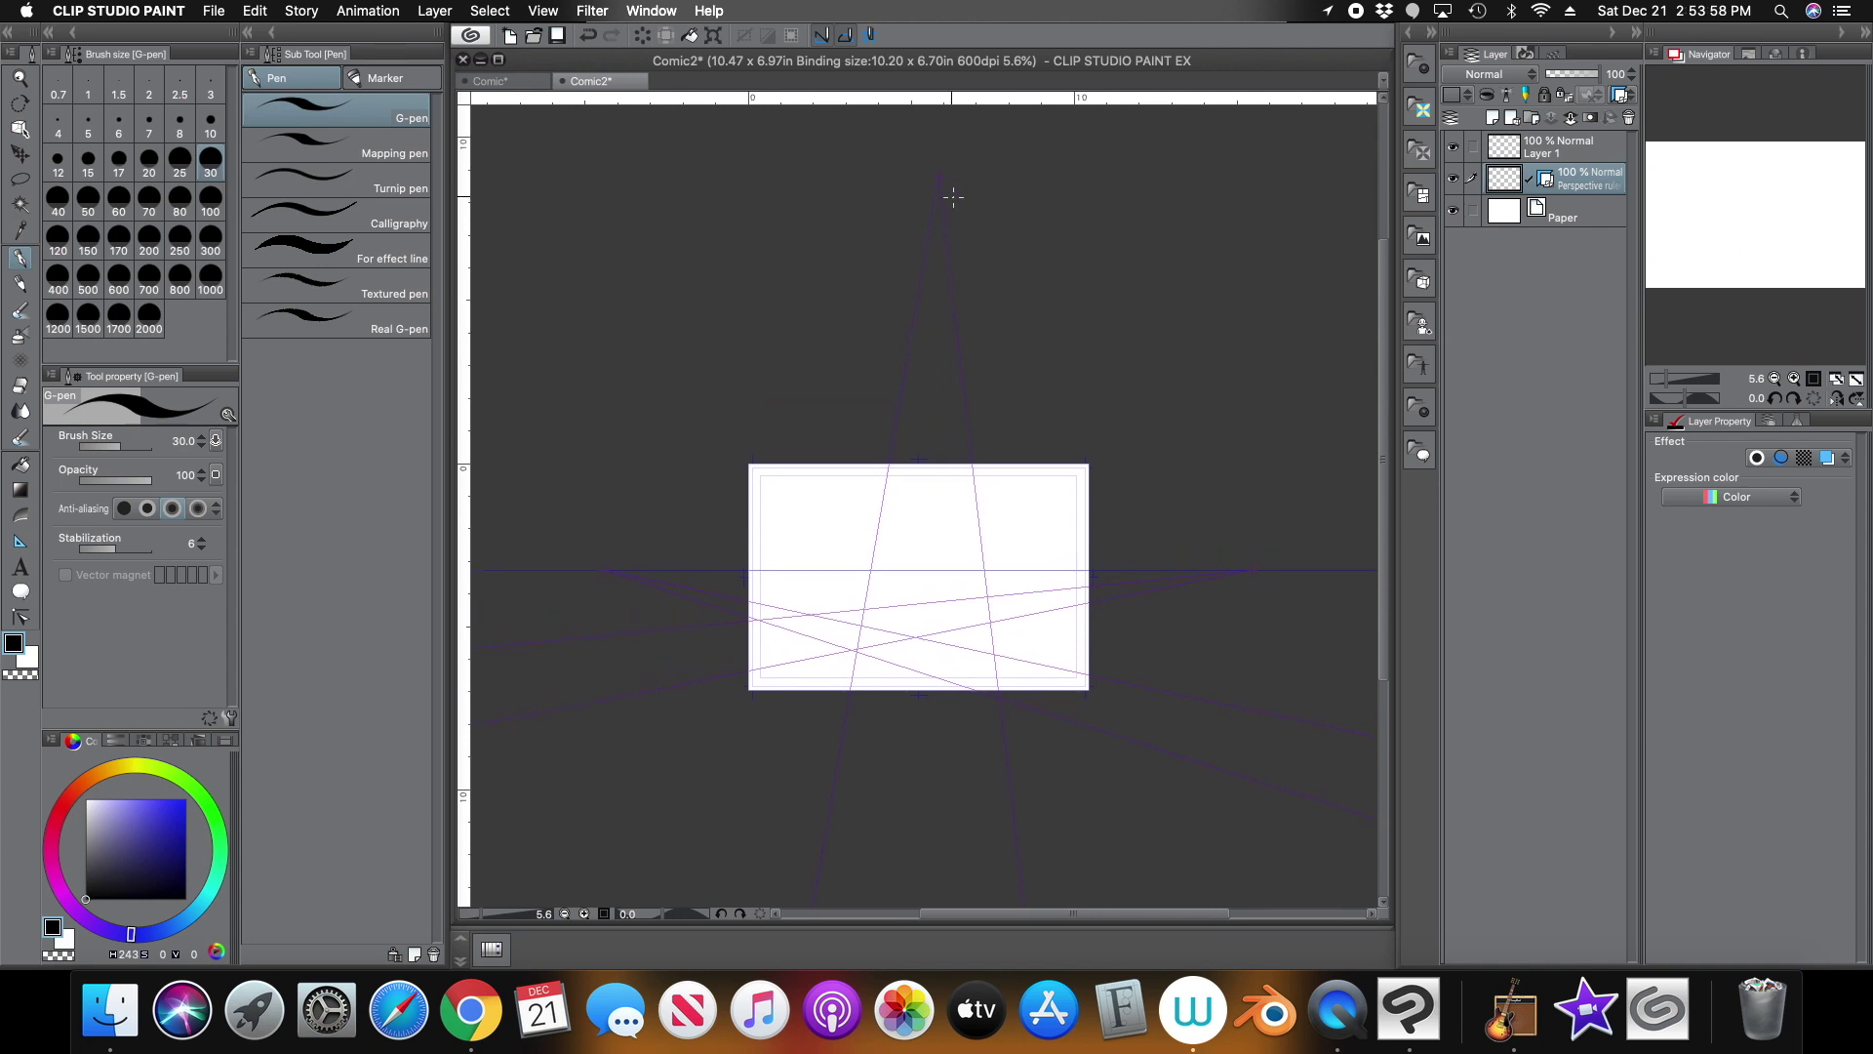
Make the upper vanishing point infinite using the Perspective ruler's Infinitize process, so its two guides run parallel
{"action": "left_click", "coordinate": [19, 540]}
{"action": "left_click", "coordinate": [182, 438]}
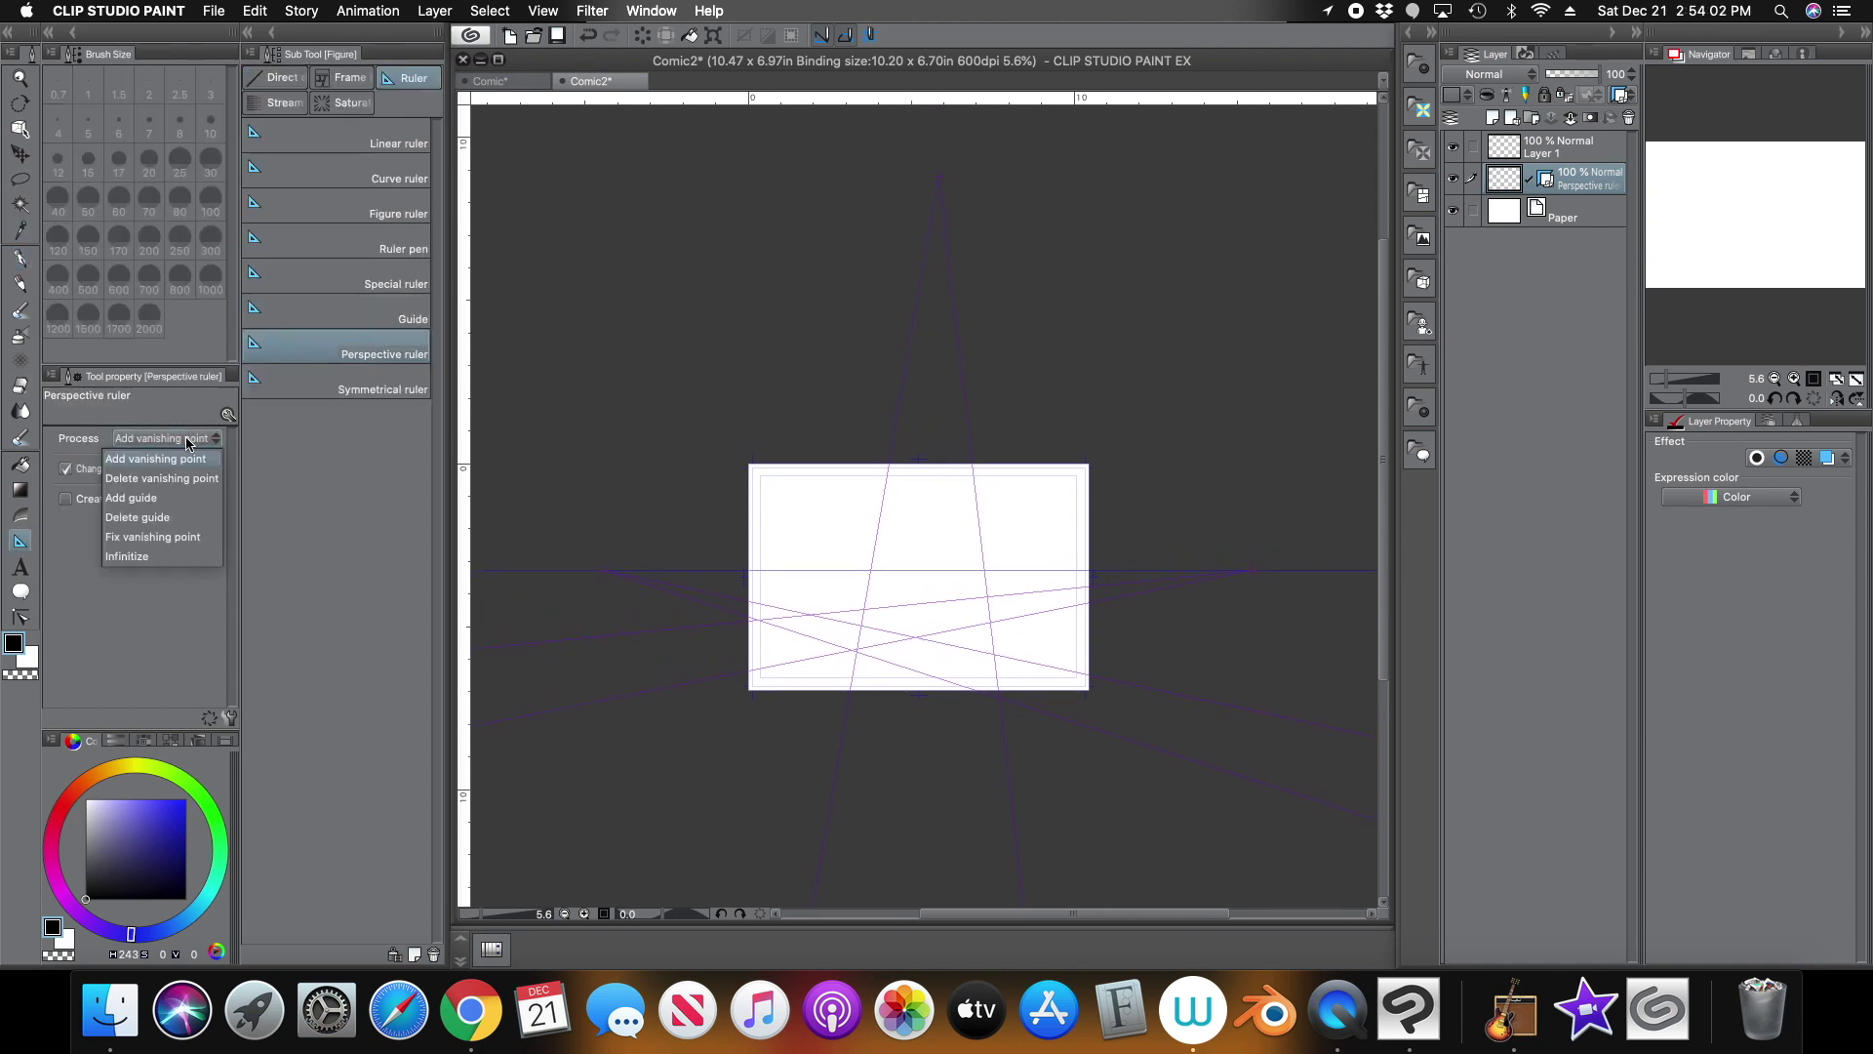
{"action": "left_click", "coordinate": [153, 557]}
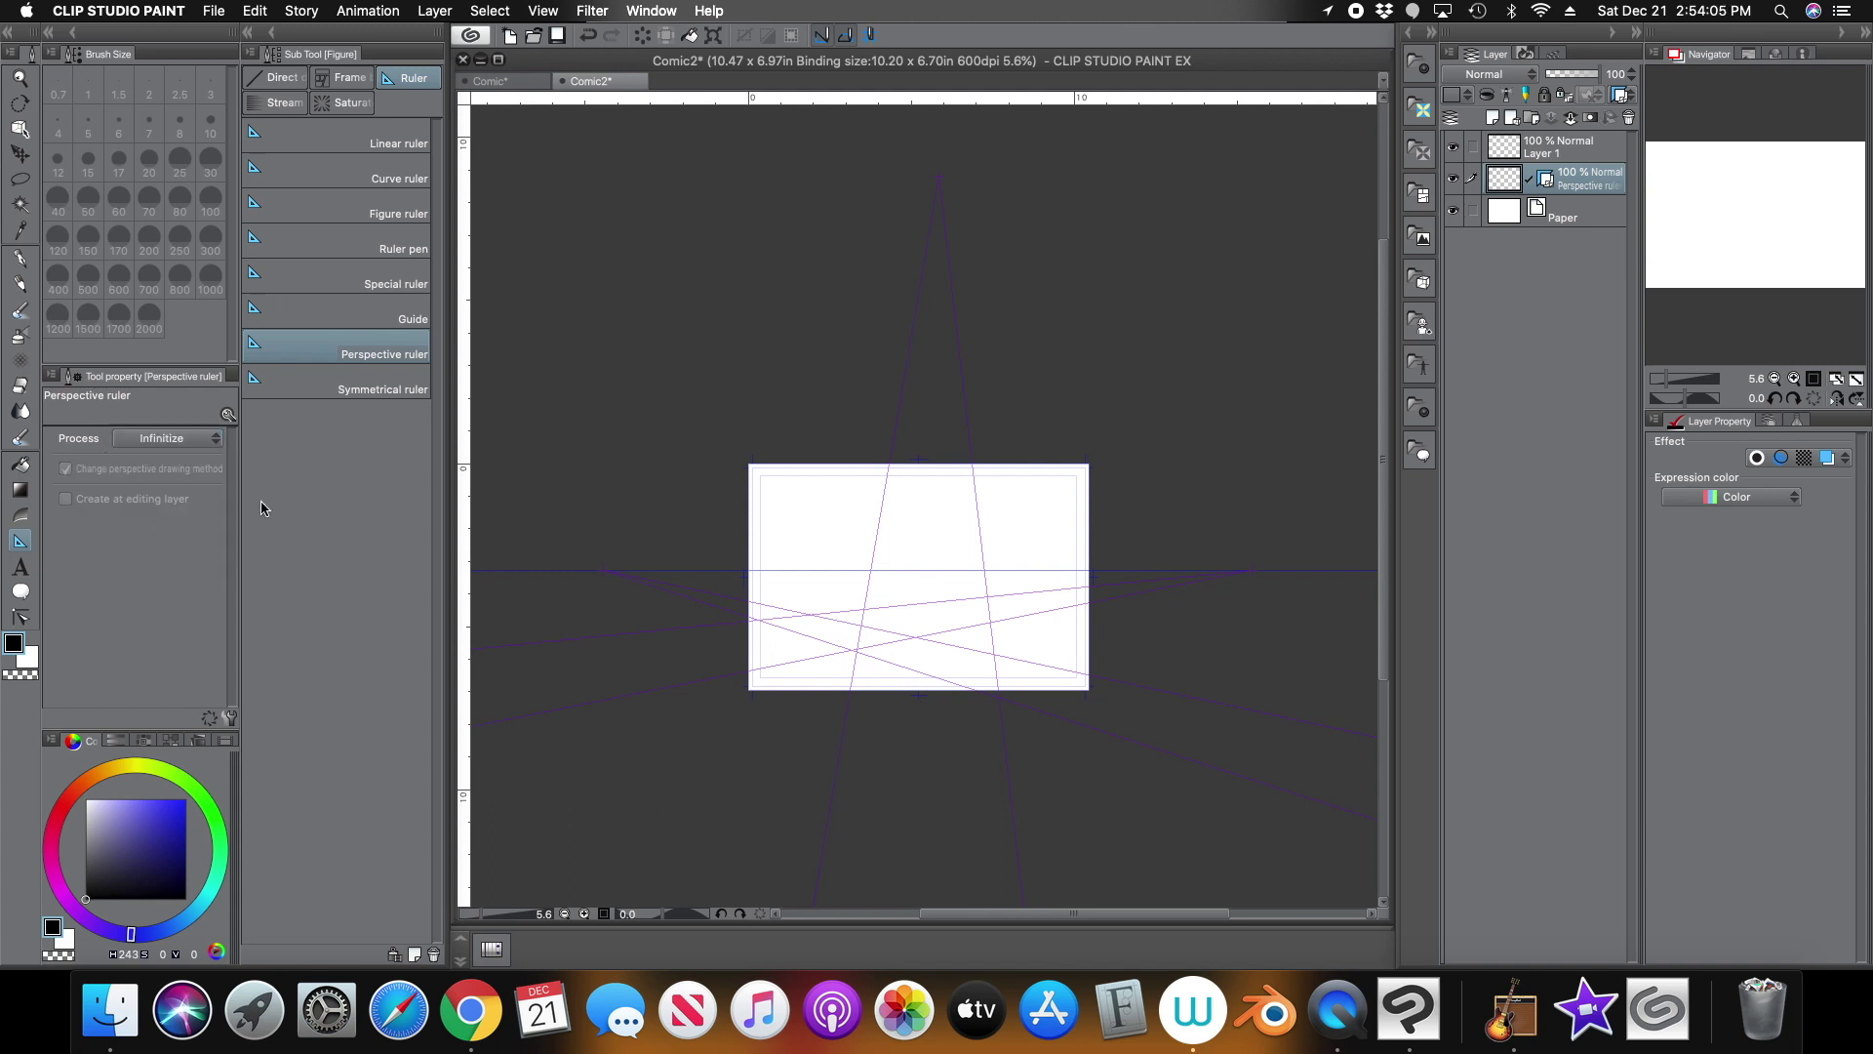
{"action": "left_click", "coordinate": [942, 173]}
Tilt the two parallel guides of the infinite vanishing point so they slant up to the right across the page
{"action": "left_click", "coordinate": [19, 129]}
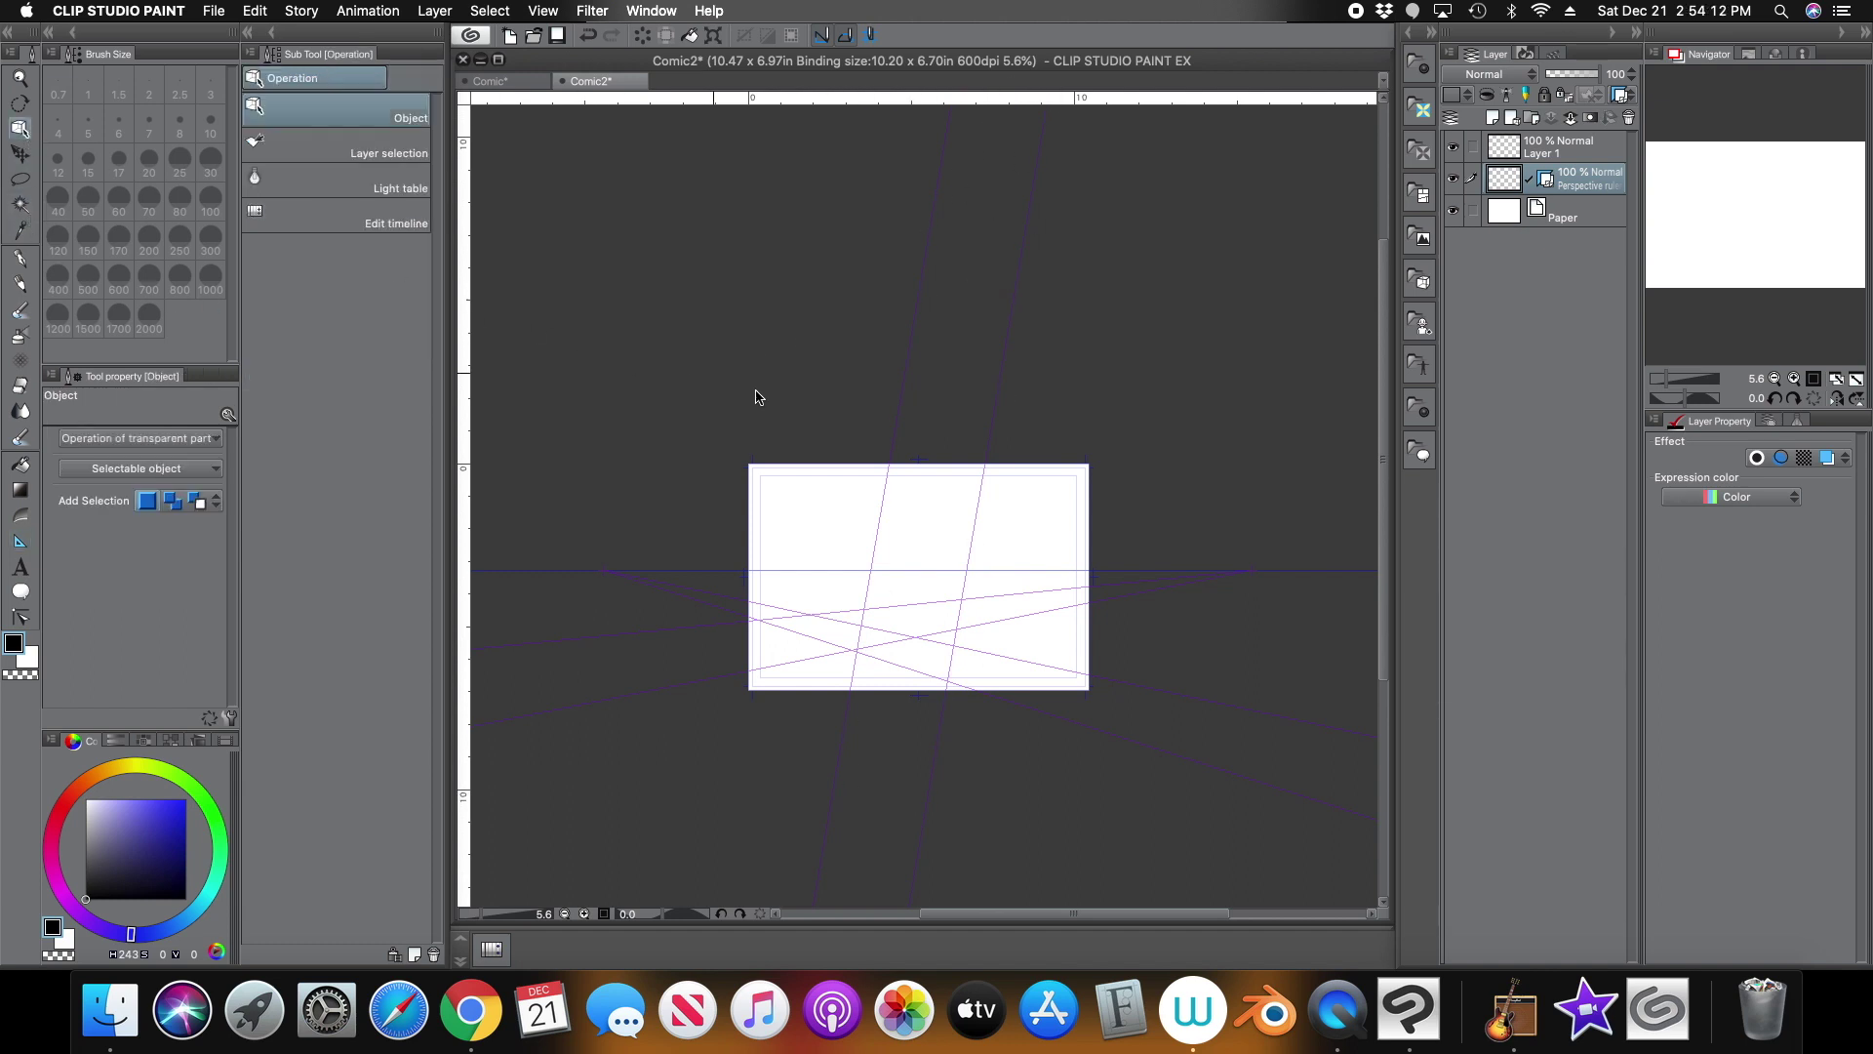
{"action": "left_click", "coordinate": [977, 524]}
{"action": "mouse_move", "coordinate": [975, 562]}
{"action": "left_mouse_down"}
{"action": "mouse_move", "coordinate": [958, 563]}
{"action": "mouse_move", "coordinate": [976, 563]}
{"action": "left_mouse_up"}
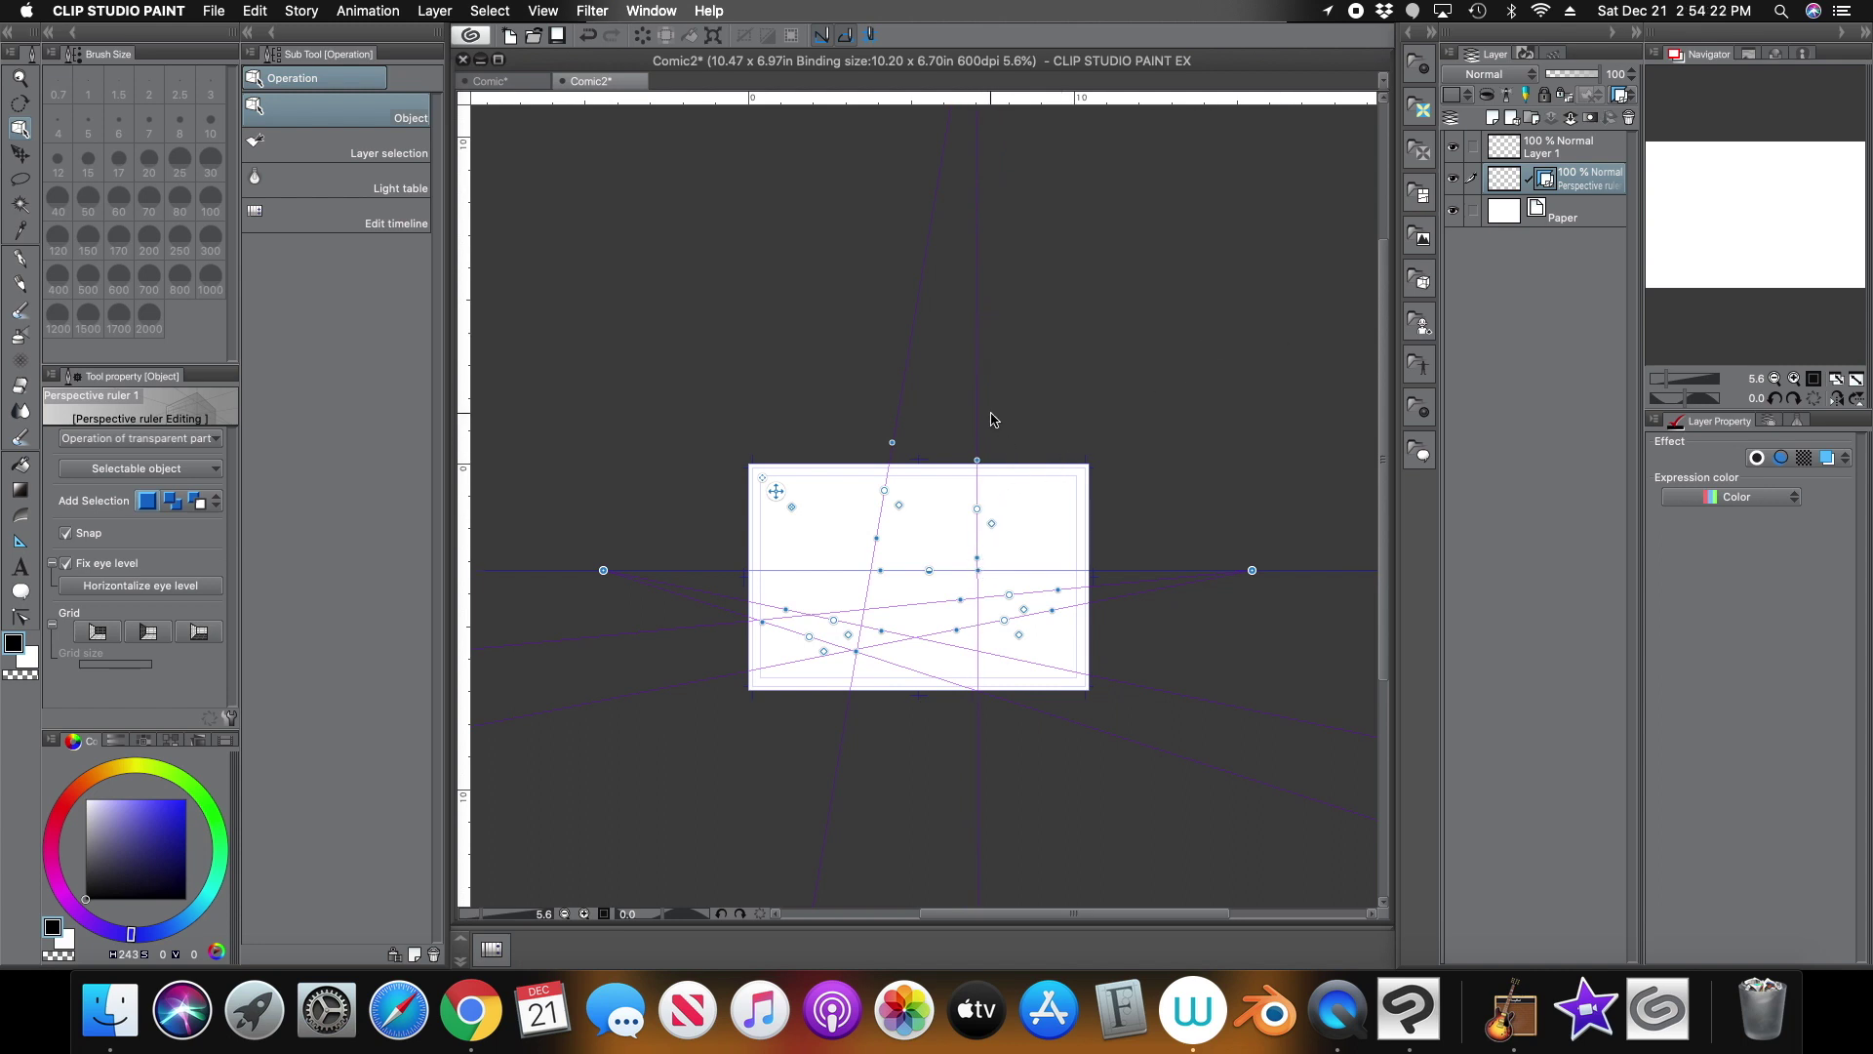
{"action": "left_click_drag", "start_coordinate": [982, 554], "coordinate": [955, 553]}
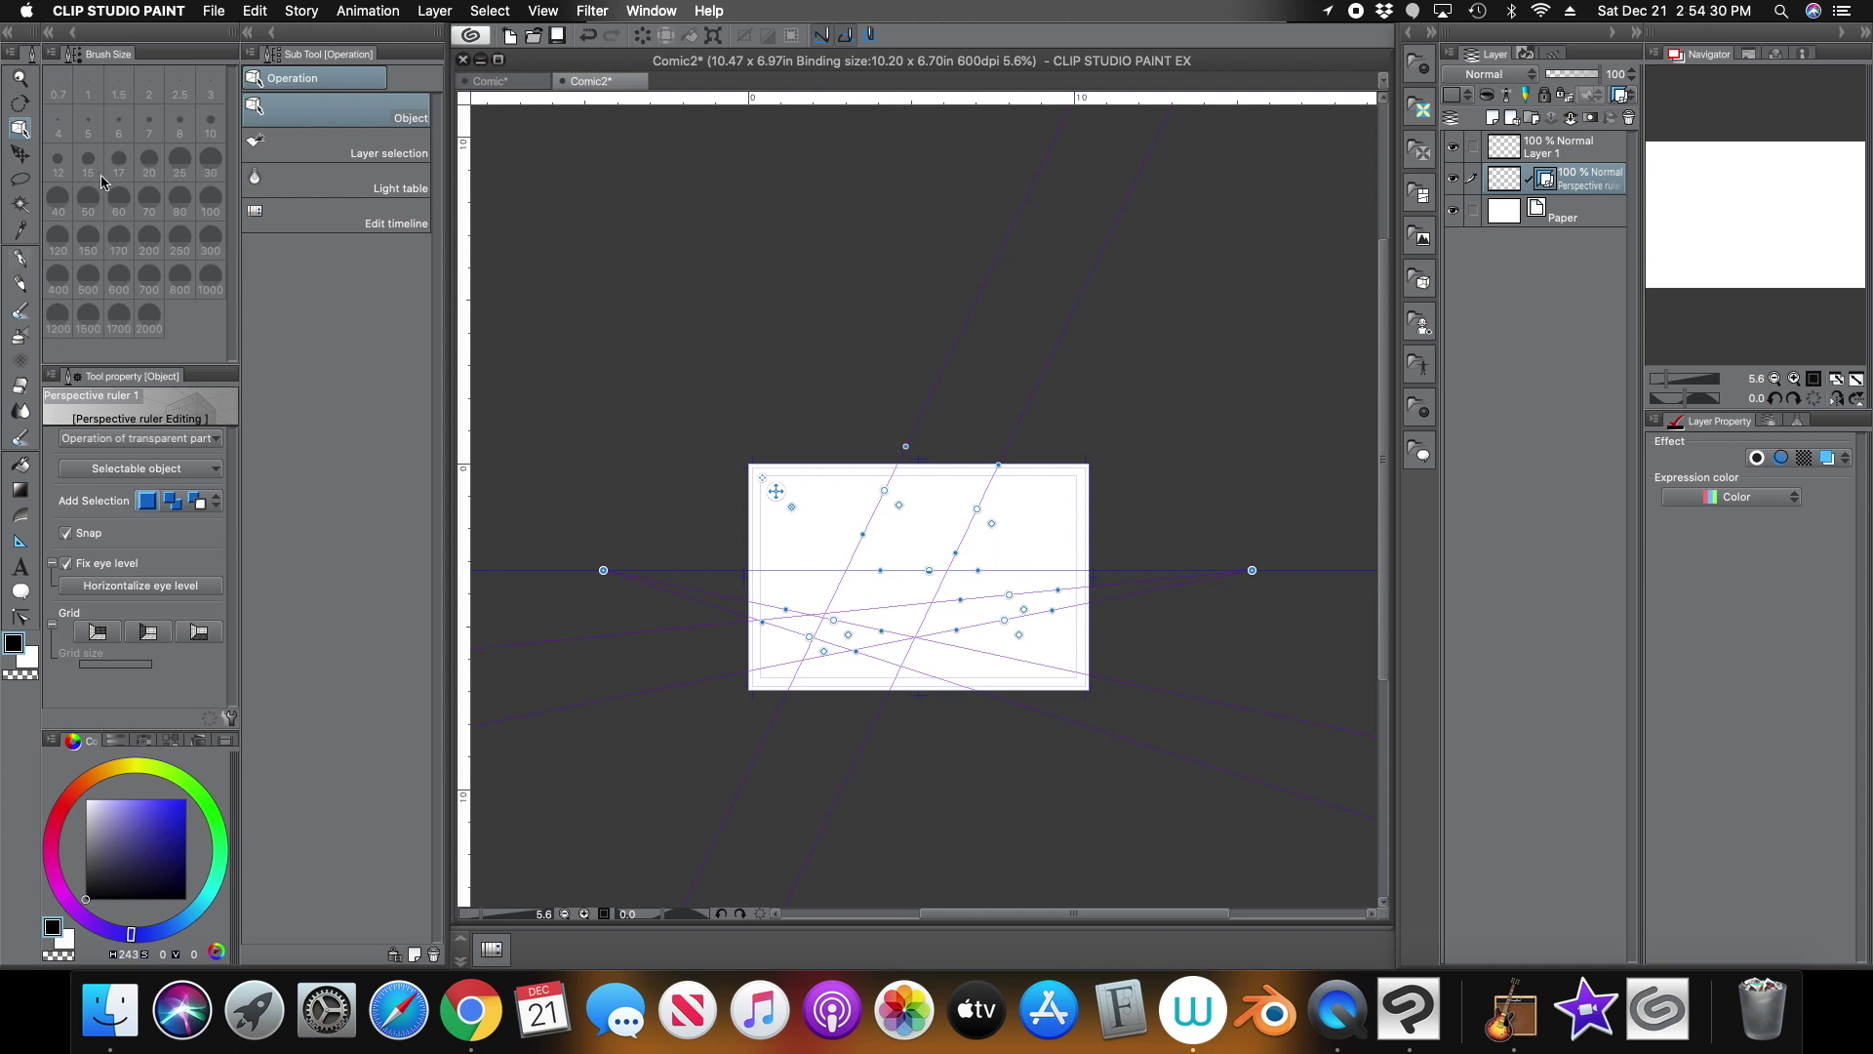
Draw a slanted box with the G-pen, its uprights following the parallel guides and its base following the two horizon vanishing points
{"action": "left_click", "coordinate": [20, 258]}
{"action": "left_click_drag", "start_coordinate": [839, 646], "coordinate": [926, 463]}
{"action": "left_click_drag", "start_coordinate": [872, 642], "coordinate": [959, 460]}
{"action": "mouse_move", "coordinate": [869, 639]}
{"action": "left_mouse_down"}
{"action": "mouse_move", "coordinate": [796, 620]}
{"action": "mouse_move", "coordinate": [987, 620]}
{"action": "left_mouse_up"}
{"action": "mouse_move", "coordinate": [805, 619]}
{"action": "left_mouse_down"}
{"action": "mouse_move", "coordinate": [918, 588]}
{"action": "mouse_move", "coordinate": [993, 612]}
{"action": "mouse_move", "coordinate": [1065, 463]}
{"action": "left_mouse_up"}
{"action": "left_click_drag", "start_coordinate": [802, 619], "coordinate": [956, 379]}
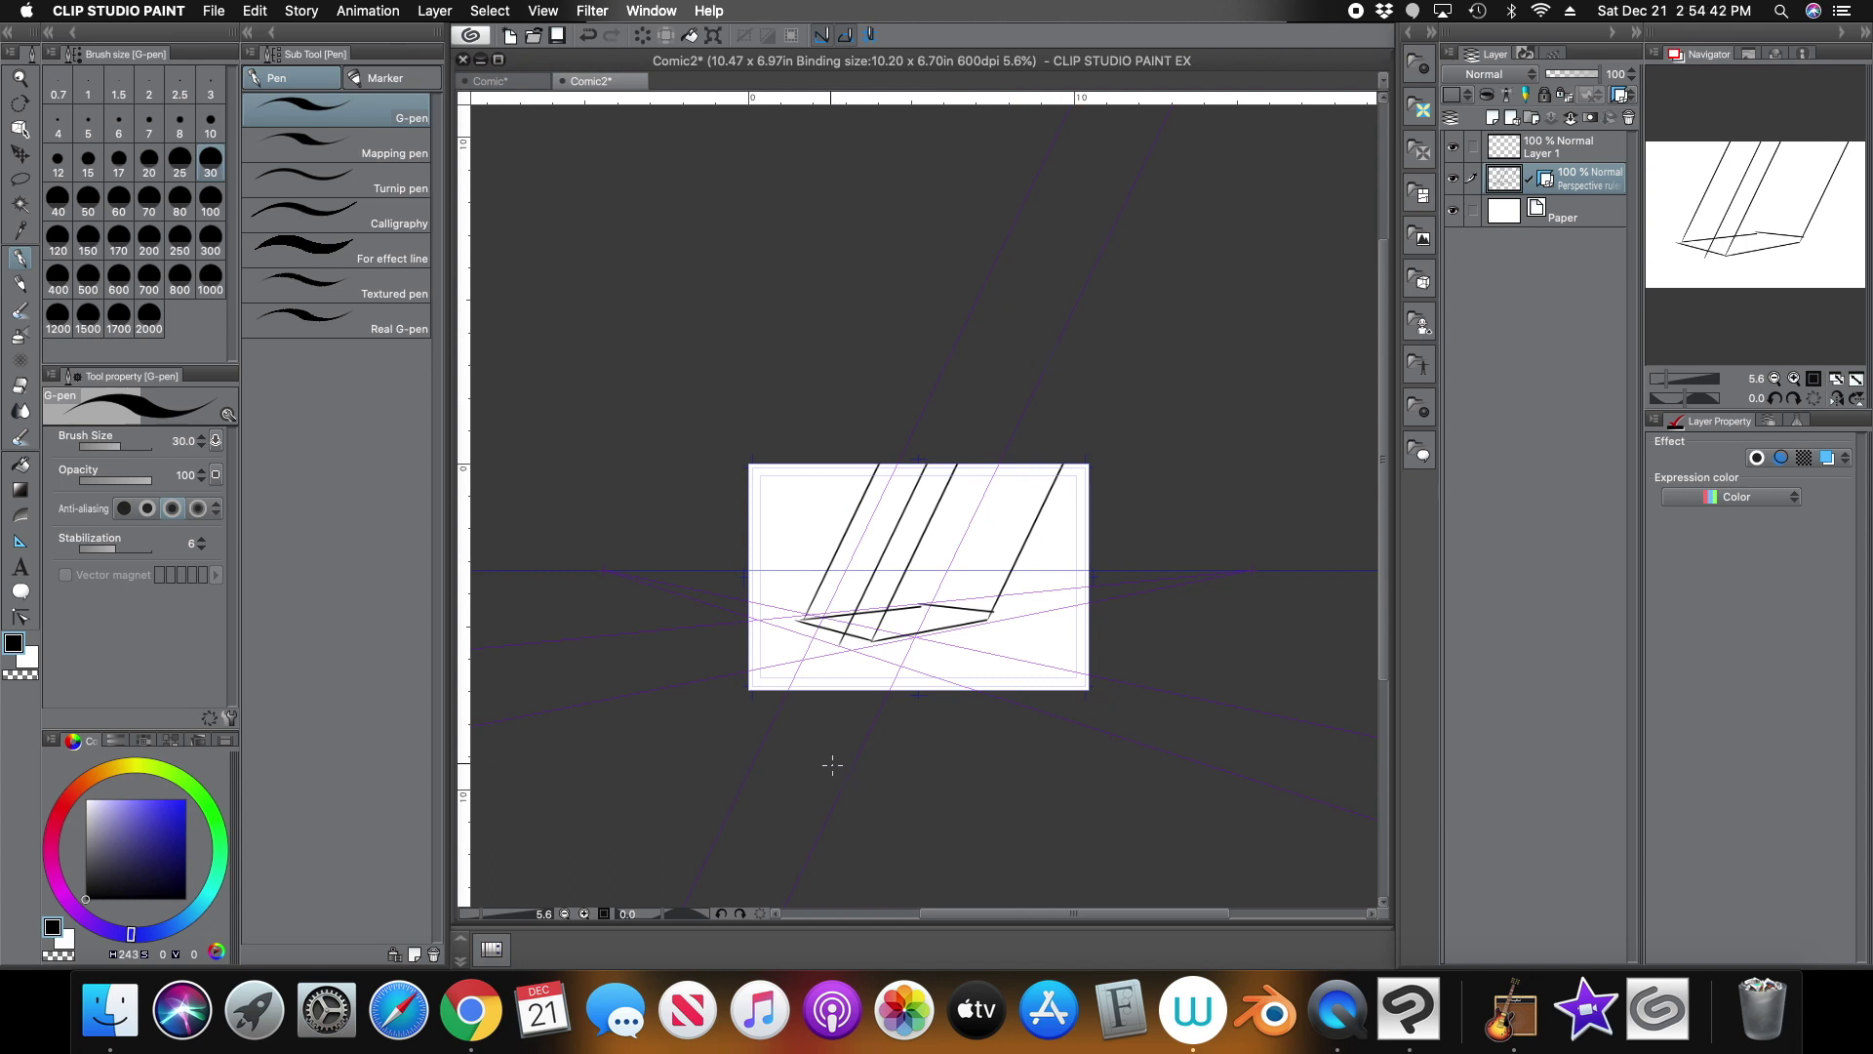
Return the Perspective ruler's process to Add vanishing point and enlarge the page in view
{"action": "left_click", "coordinate": [21, 544]}
{"action": "left_click", "coordinate": [215, 445]}
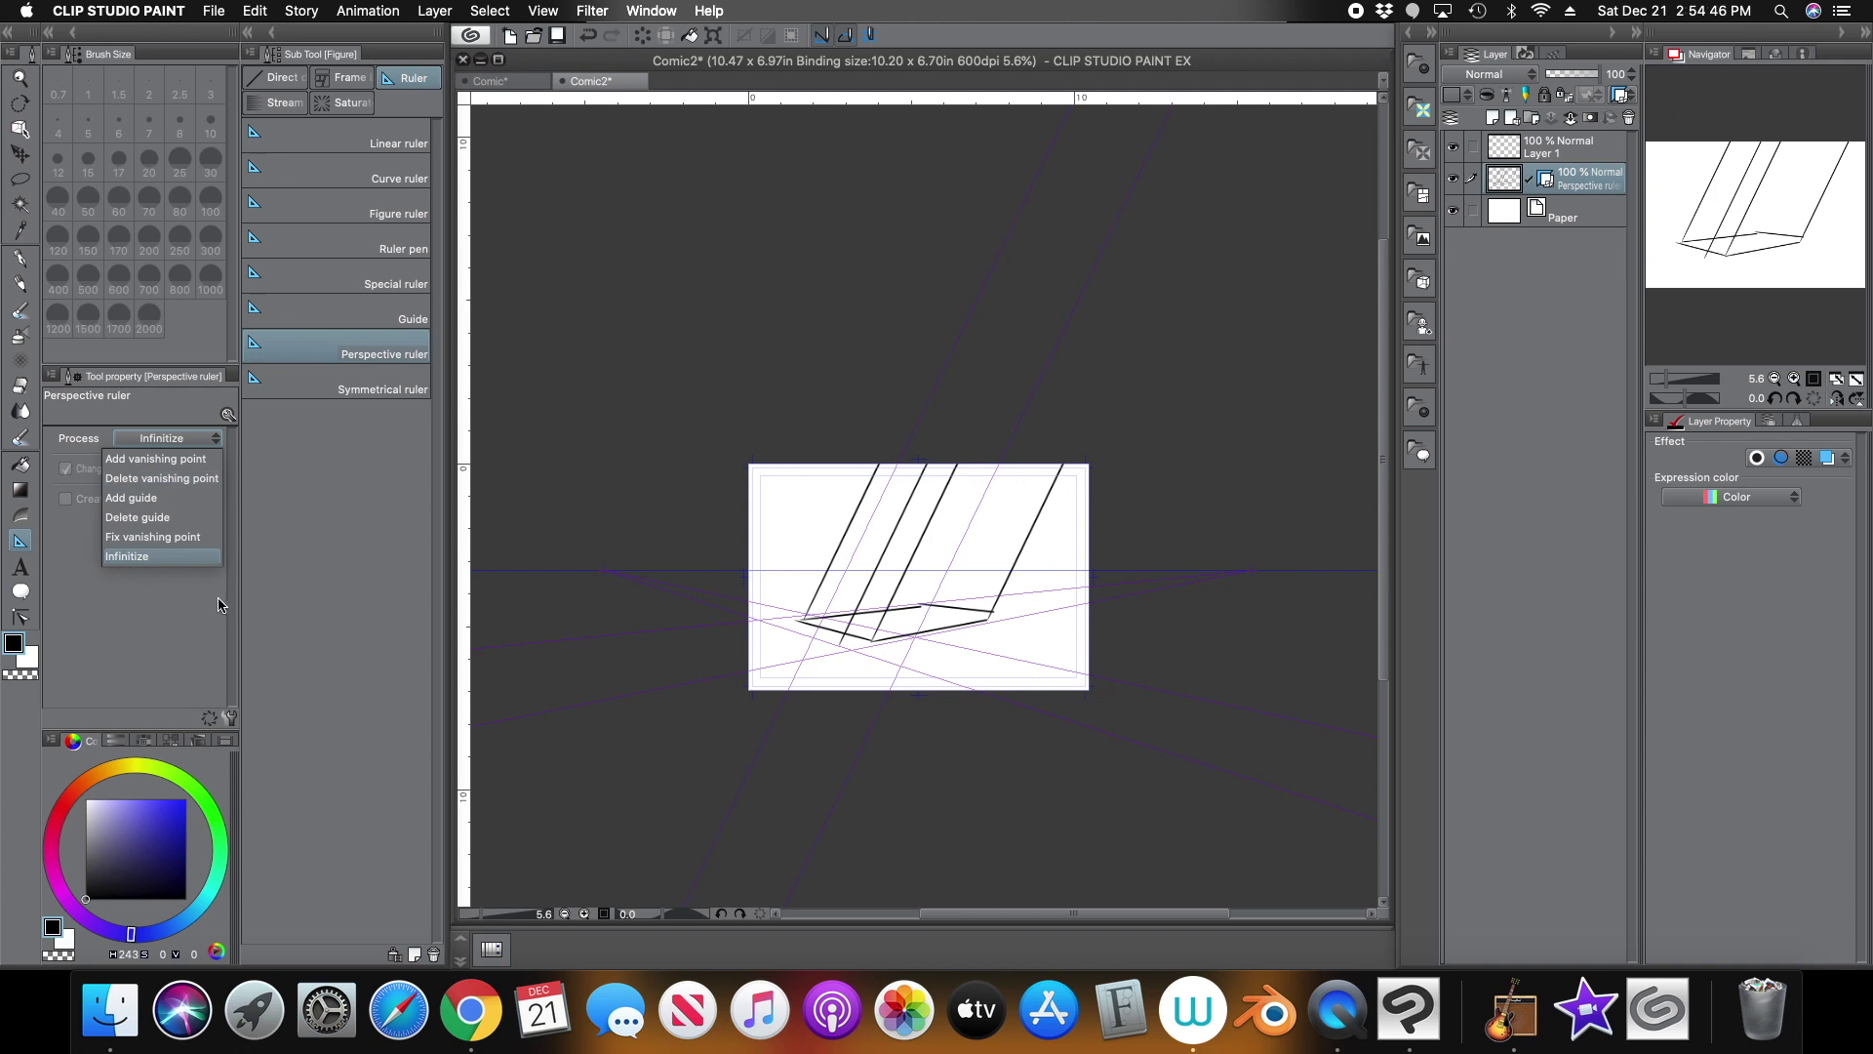
{"action": "left_click", "coordinate": [200, 479]}
{"action": "left_click", "coordinate": [181, 518]}
{"action": "left_click", "coordinate": [203, 441]}
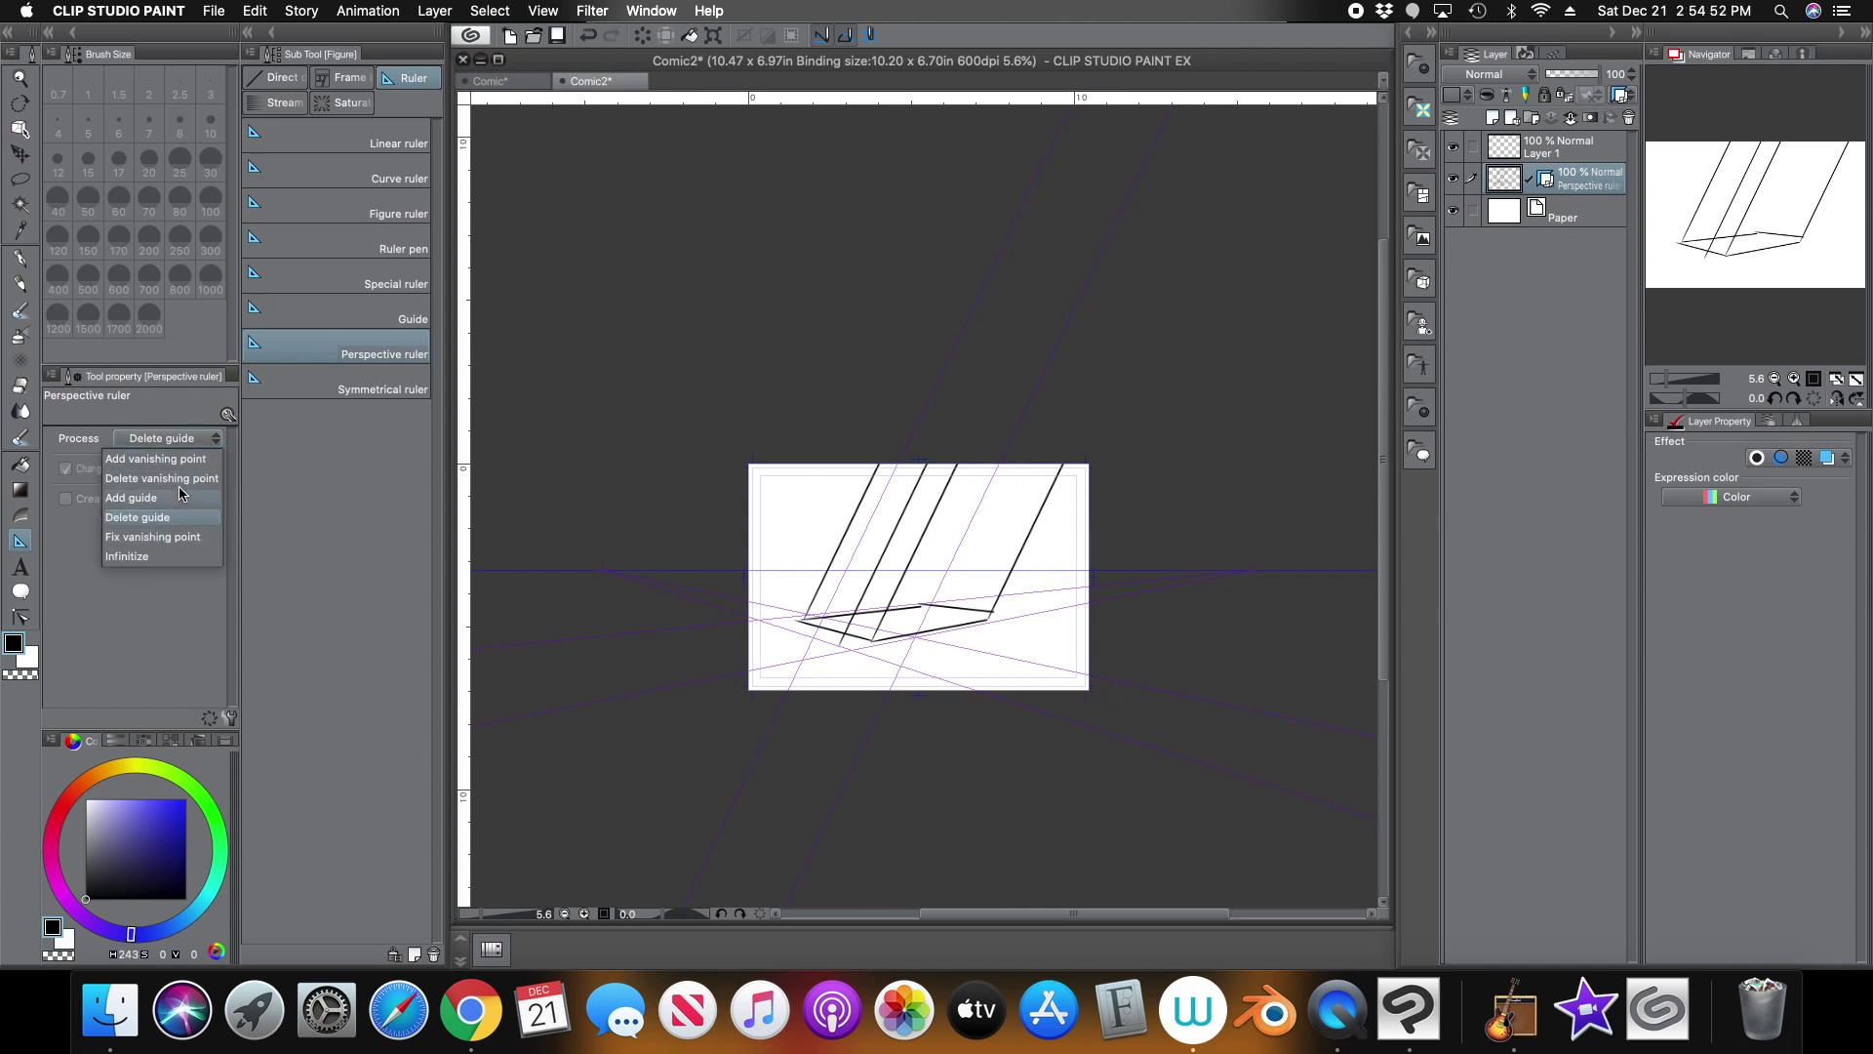
{"action": "left_click", "coordinate": [187, 459]}
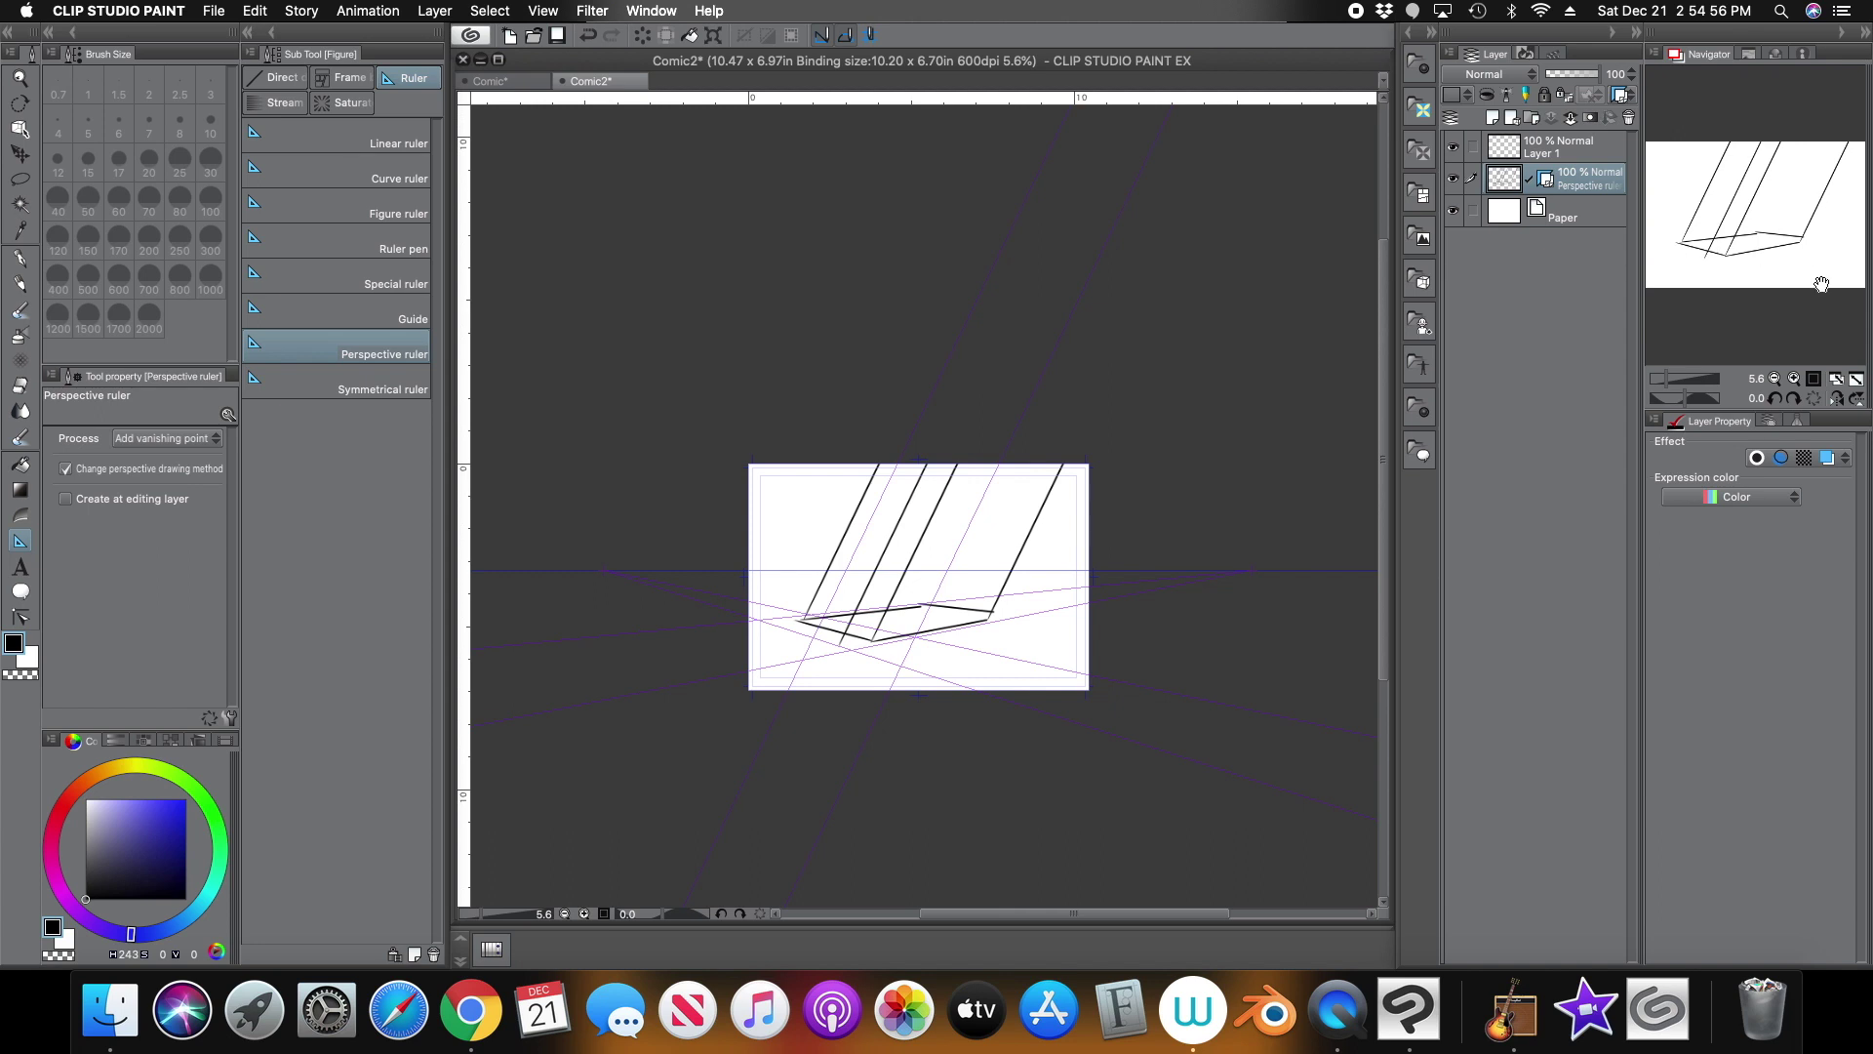
{"action": "left_click", "coordinate": [1856, 379]}
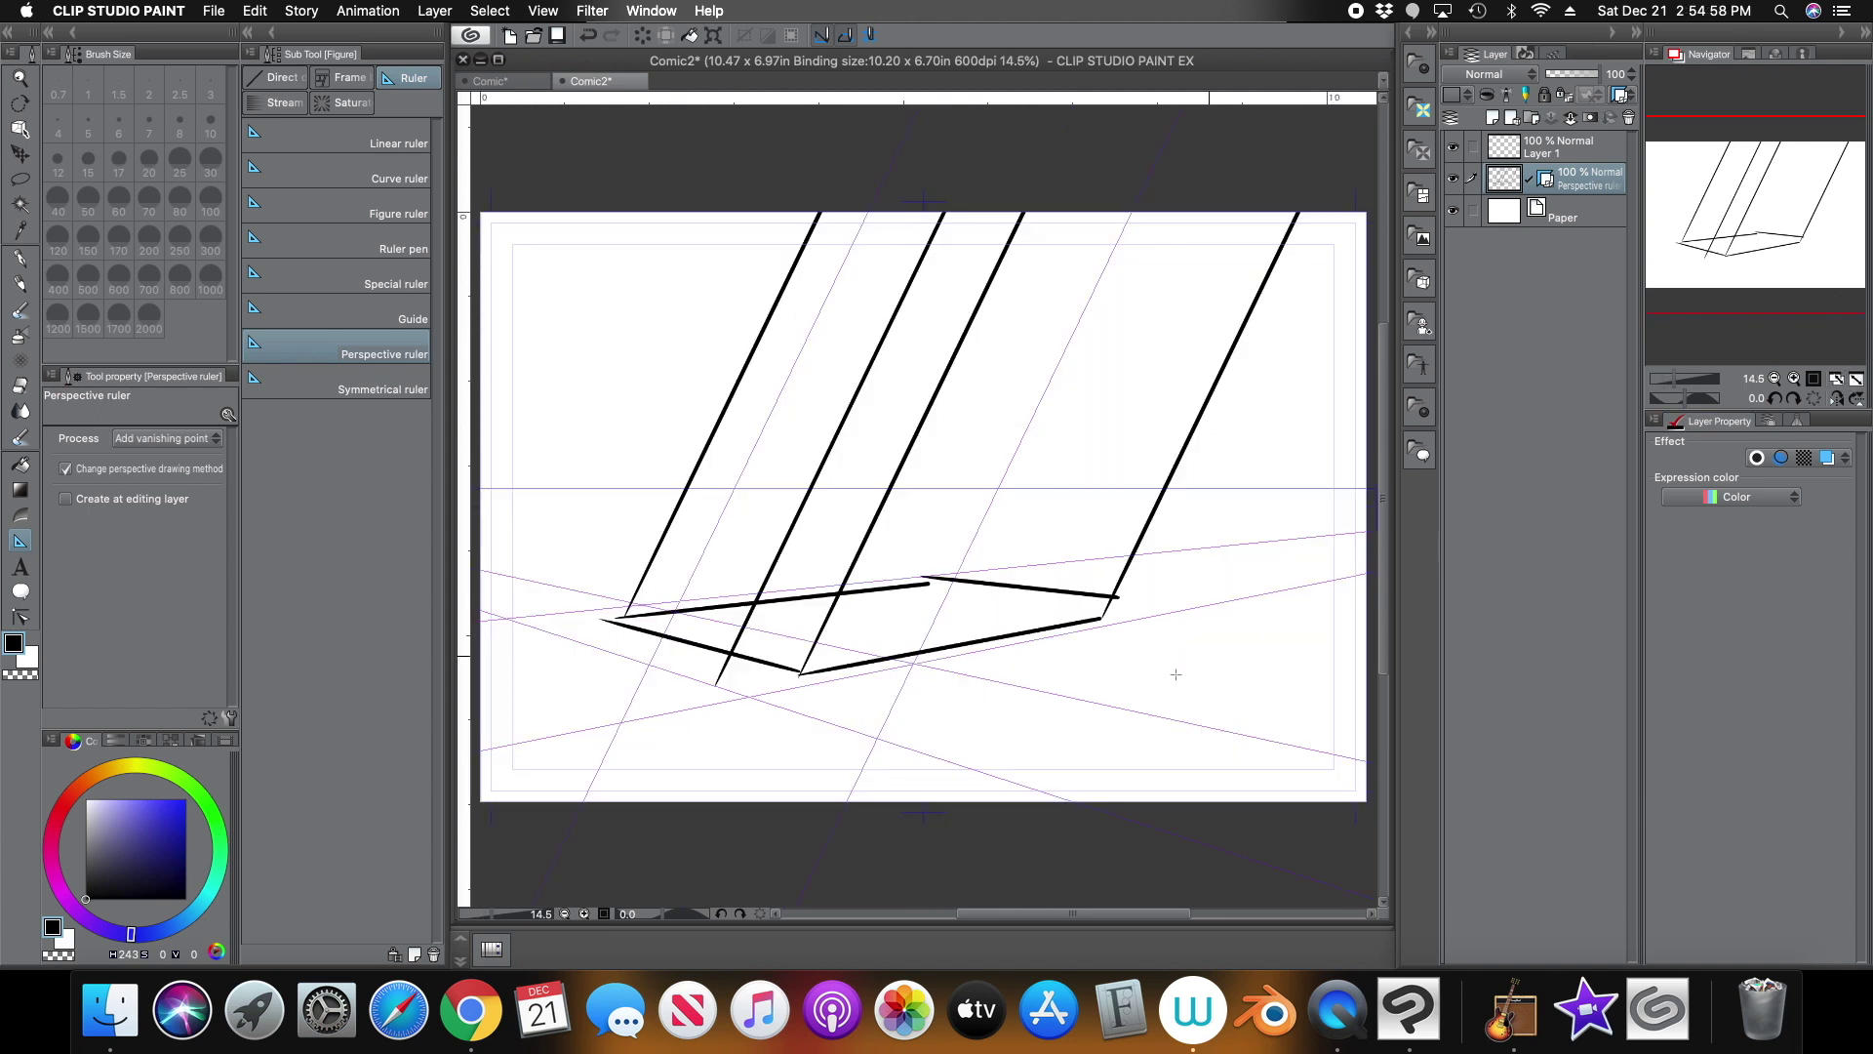